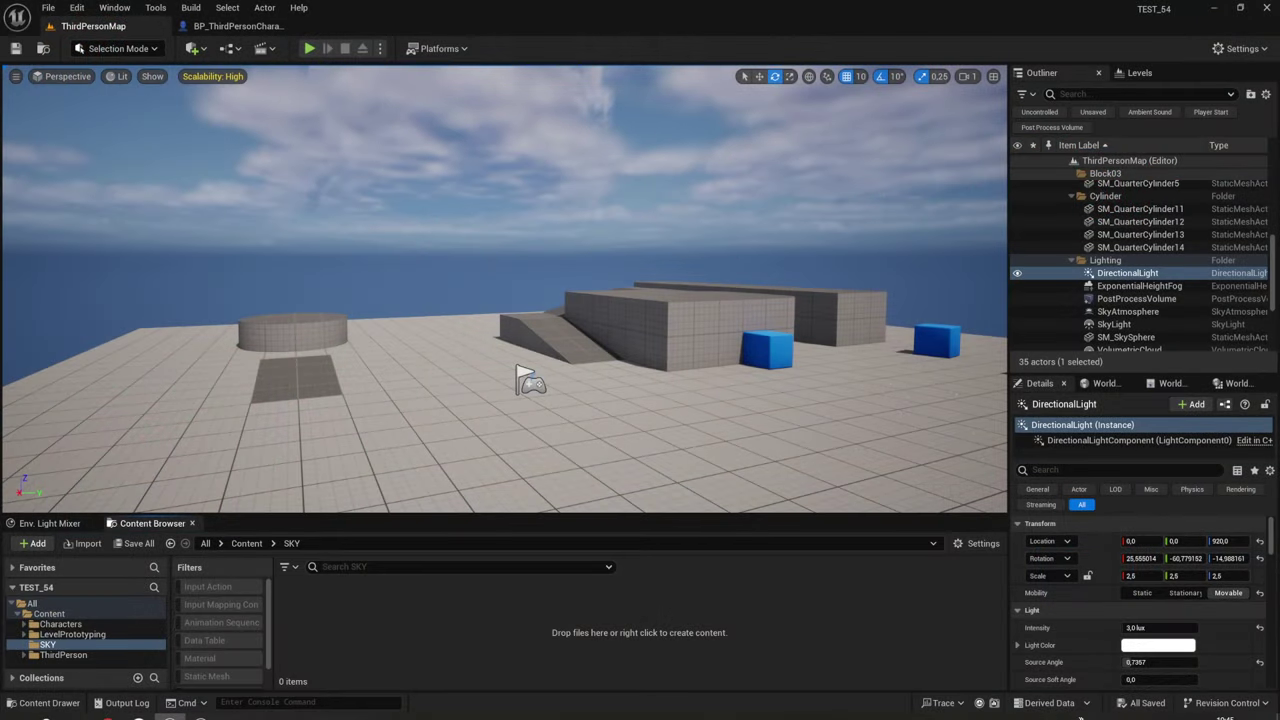
Tilt the level viewport up and around to inspect the current sky.
mouse_move(600, 350)
right_mouse_down()
mouse_move(450, 200)
mouse_move(380, 330)
right_mouse_up()
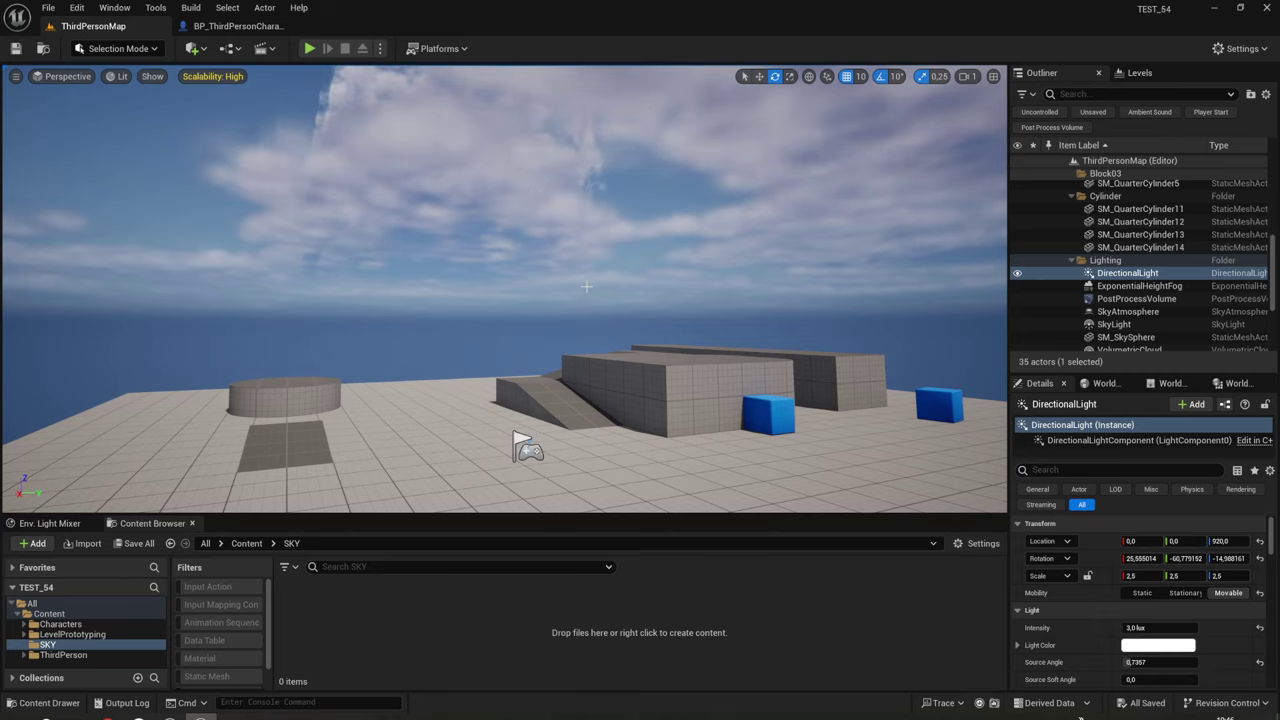
right_click_drag(586, 287, 586, 200)
right_click_drag(123, 186, 123, 280)
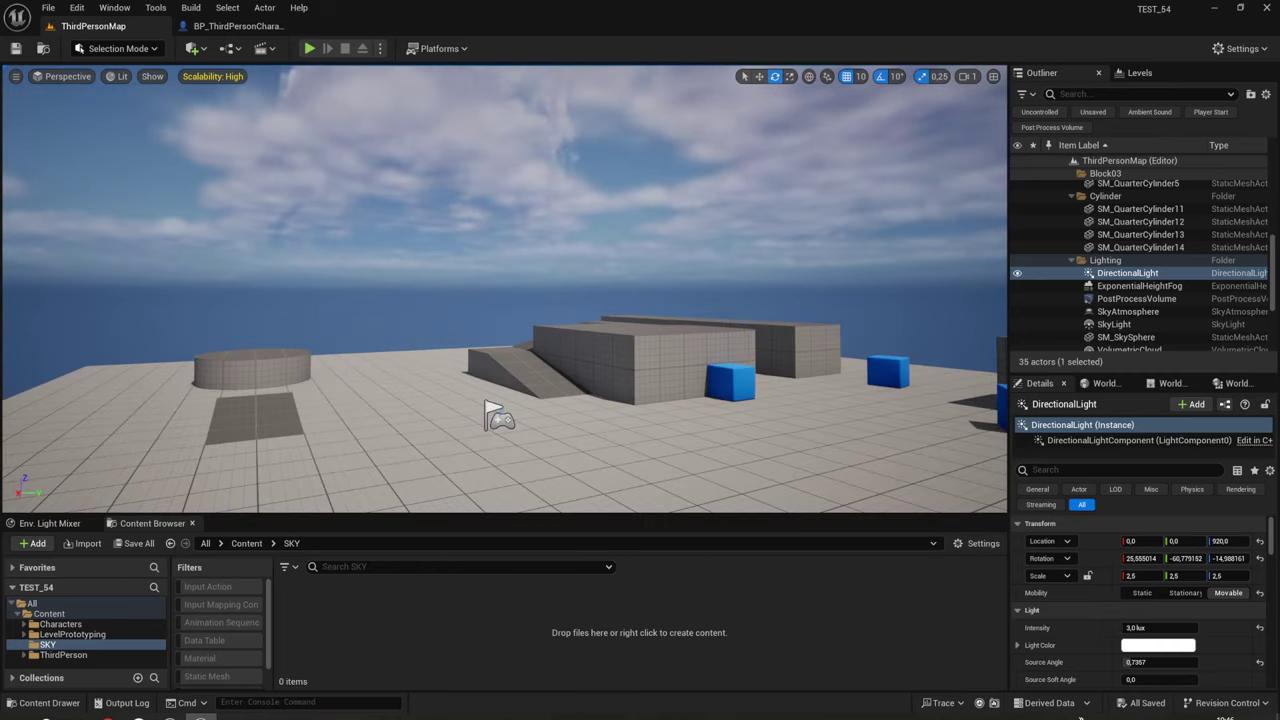
right_click_drag(663, 375, 655, 375)
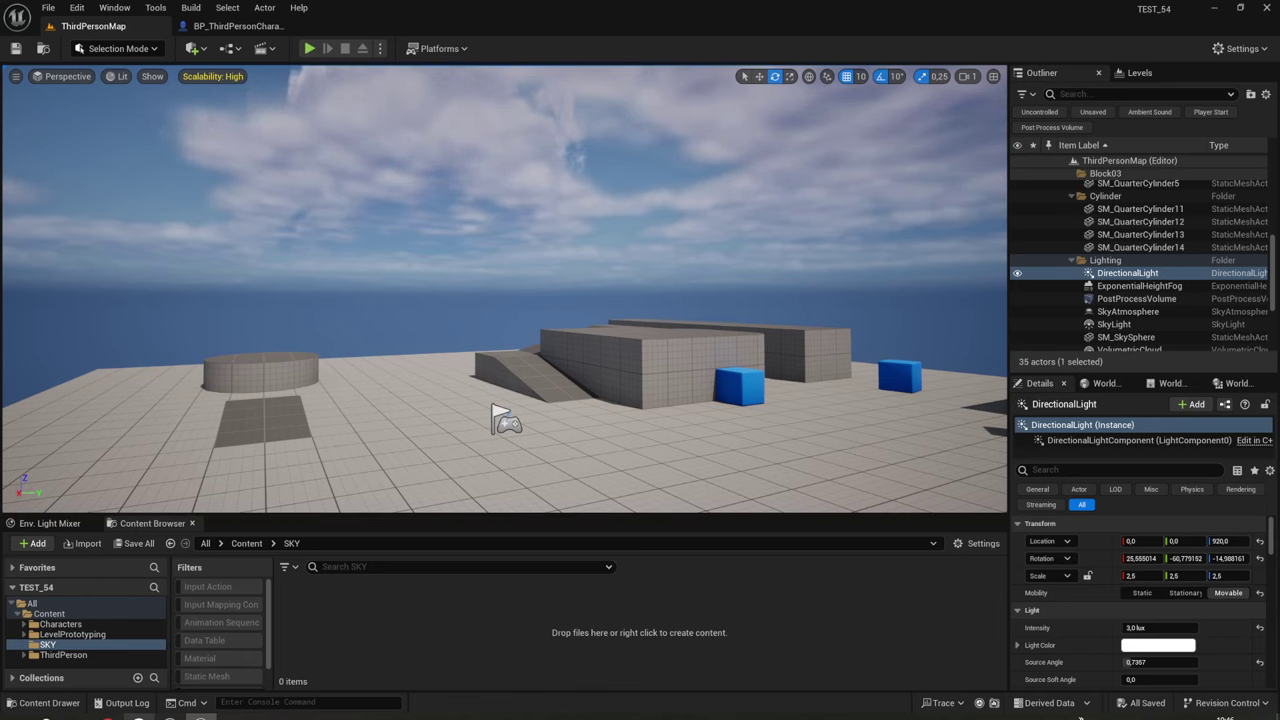
In the browser's 'sky hdr' search results, open the 'HDRIs: Skies · Poly Haven' result.
key("alt+Tab")
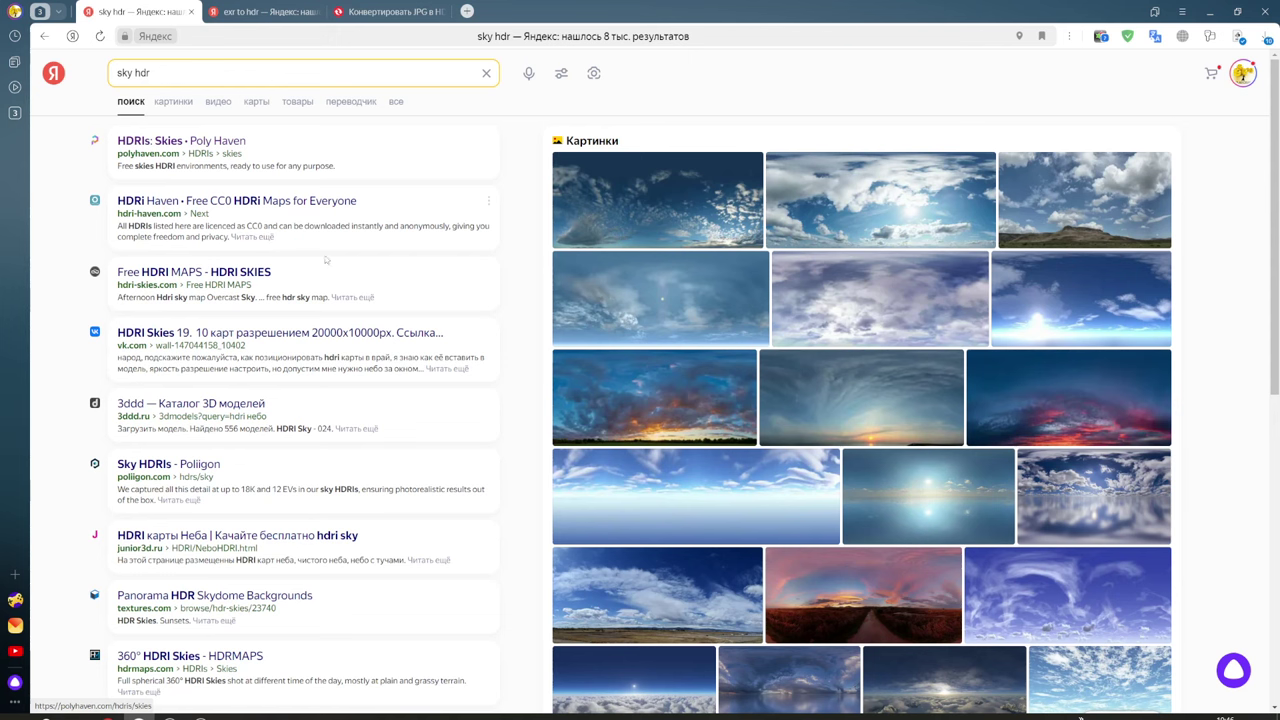
left_click(105, 75)
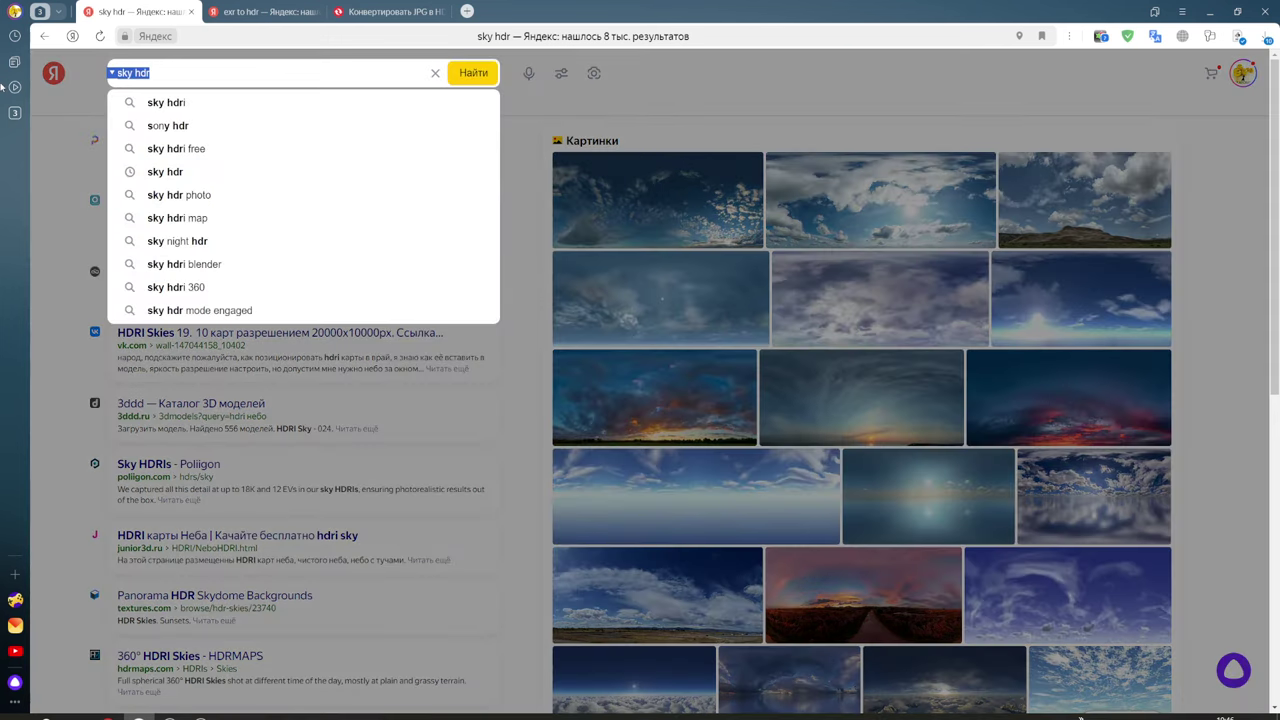
left_click(160, 75)
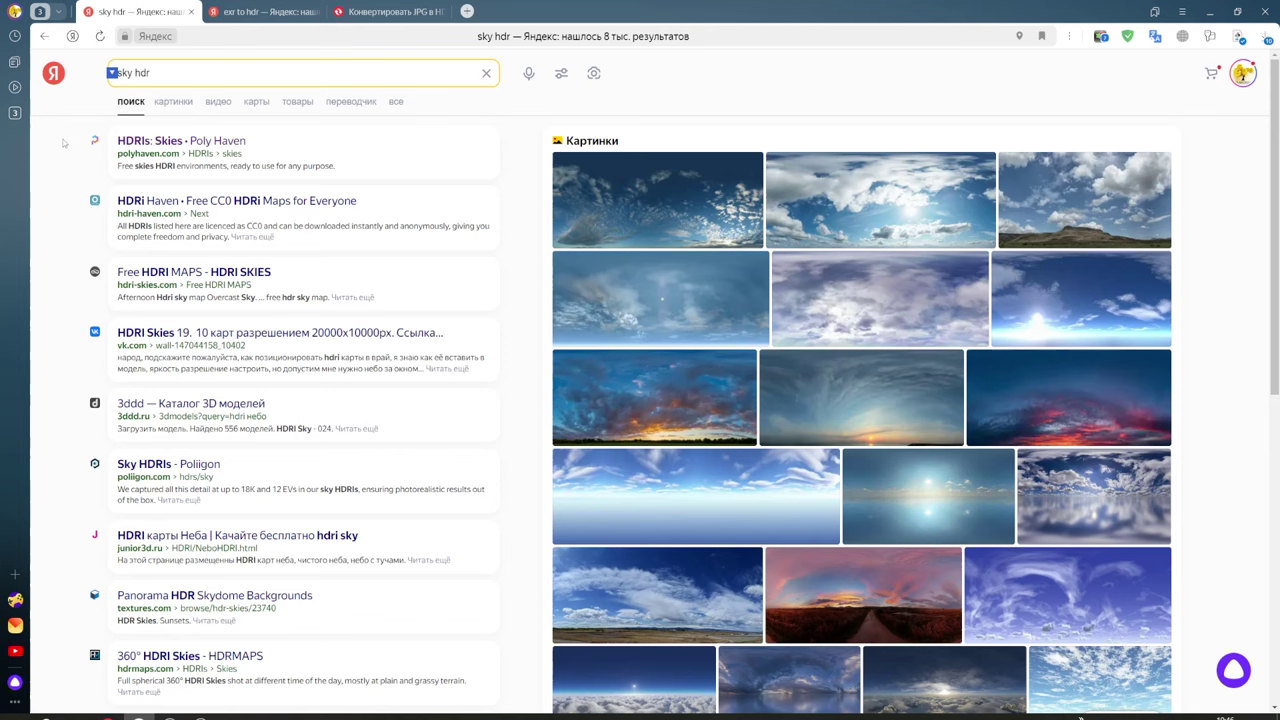
left_click(160, 75)
left_click(47, 168)
left_click(150, 73)
double_click(148, 73)
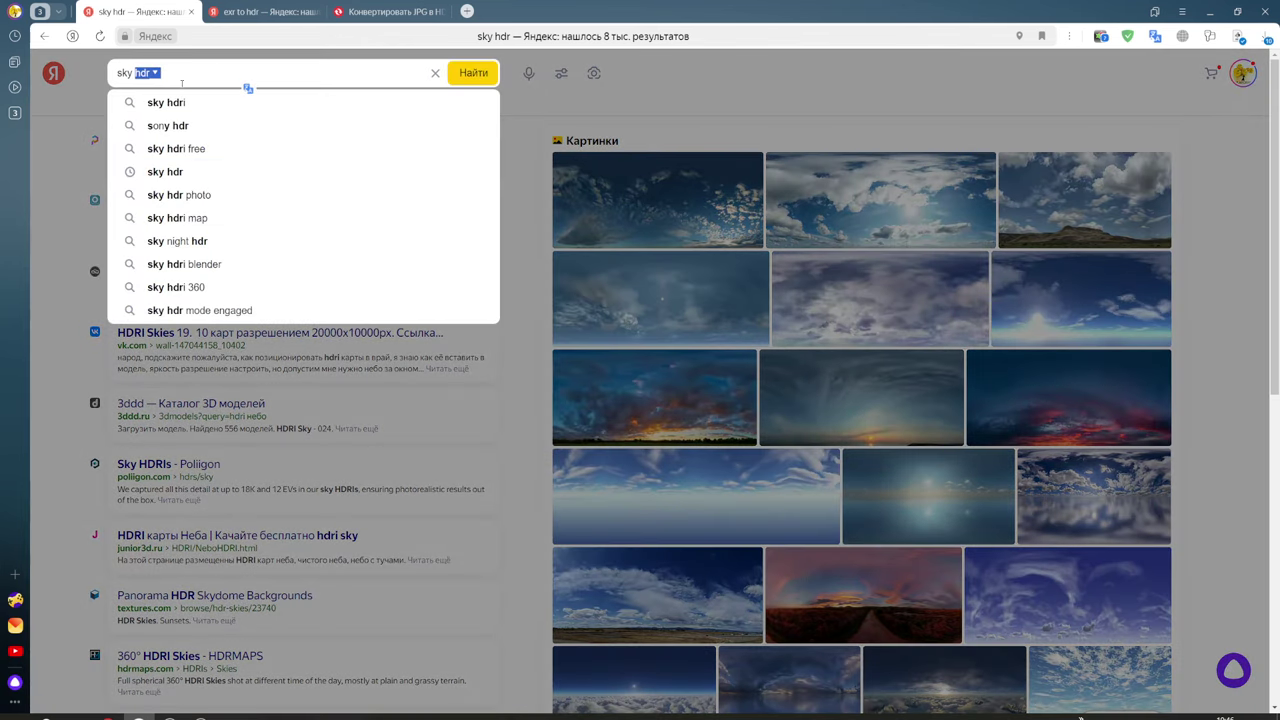
left_click(50, 168)
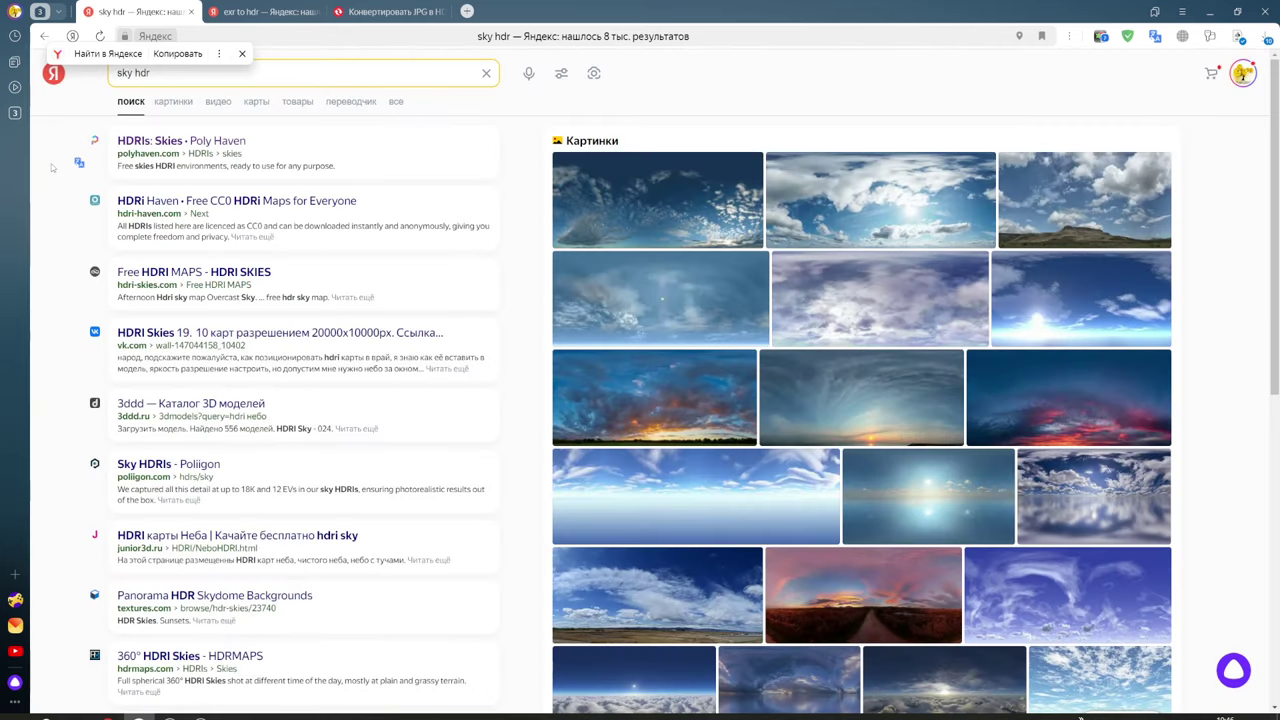
left_click(150, 141)
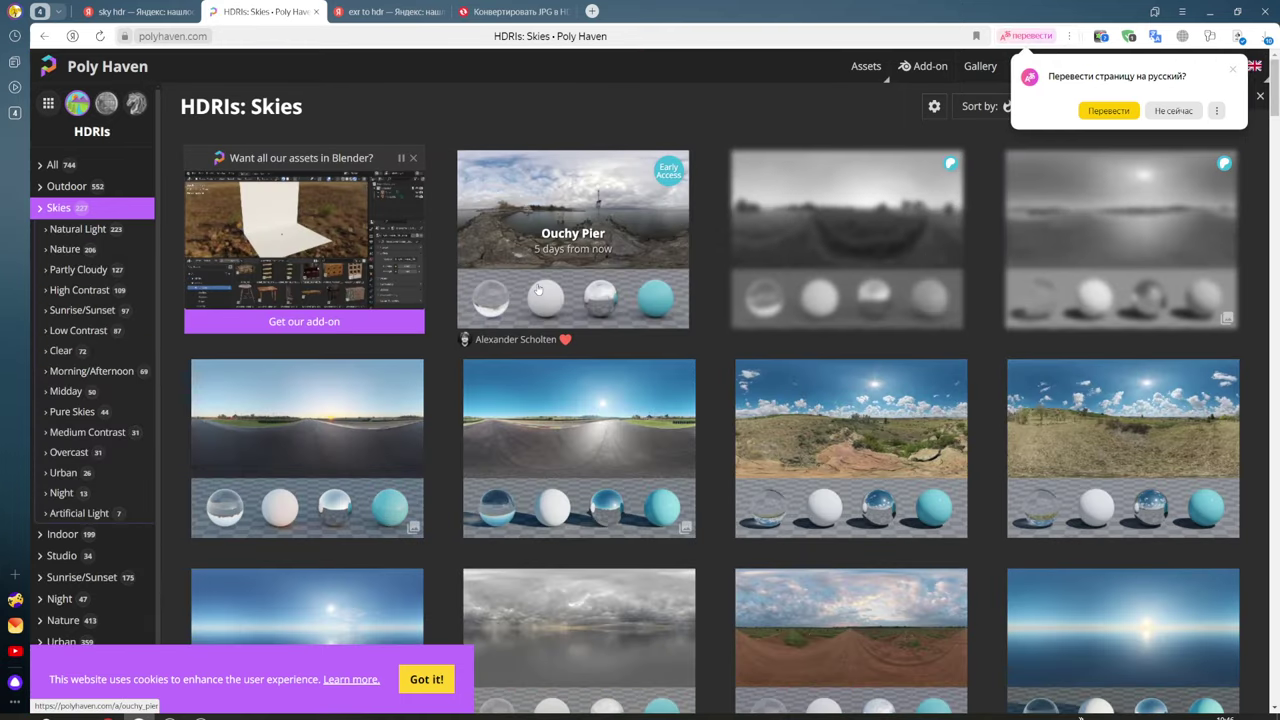
Scroll the Poly Haven Skies grid and open Table Mountain 2 (Pure Sky).
scroll(538, 289, "down", 3)
scroll(538, 289, "down", 5)
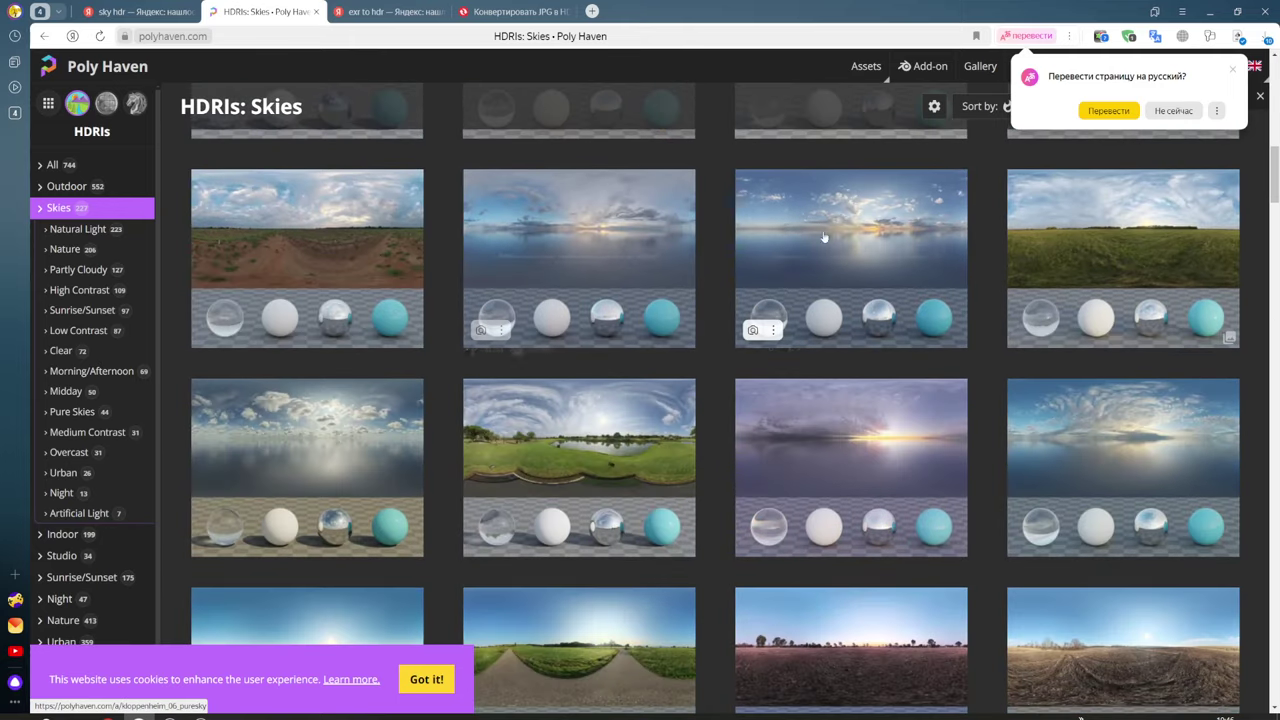
scroll(1025, 243, "down", 2)
scroll(509, 243, "down", 2)
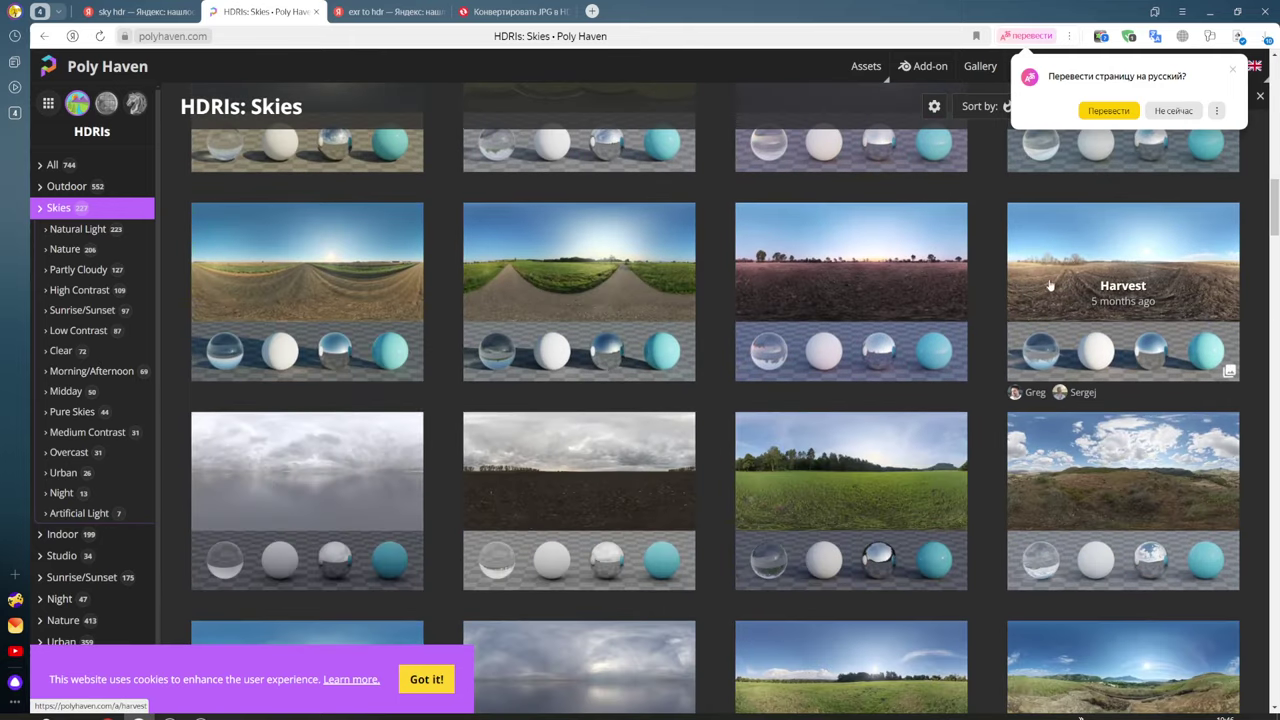
scroll(1045, 287, "down", 2)
scroll(650, 350, "down", 3)
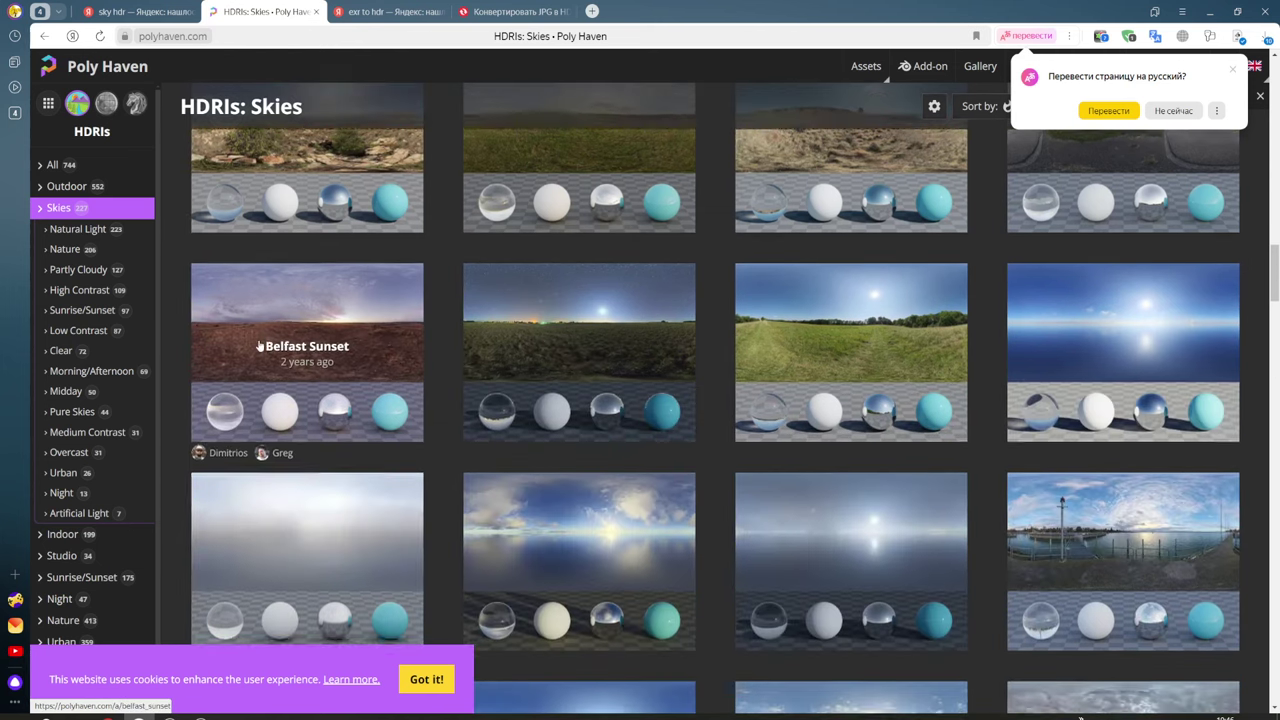
scroll(462, 350, "down", 3)
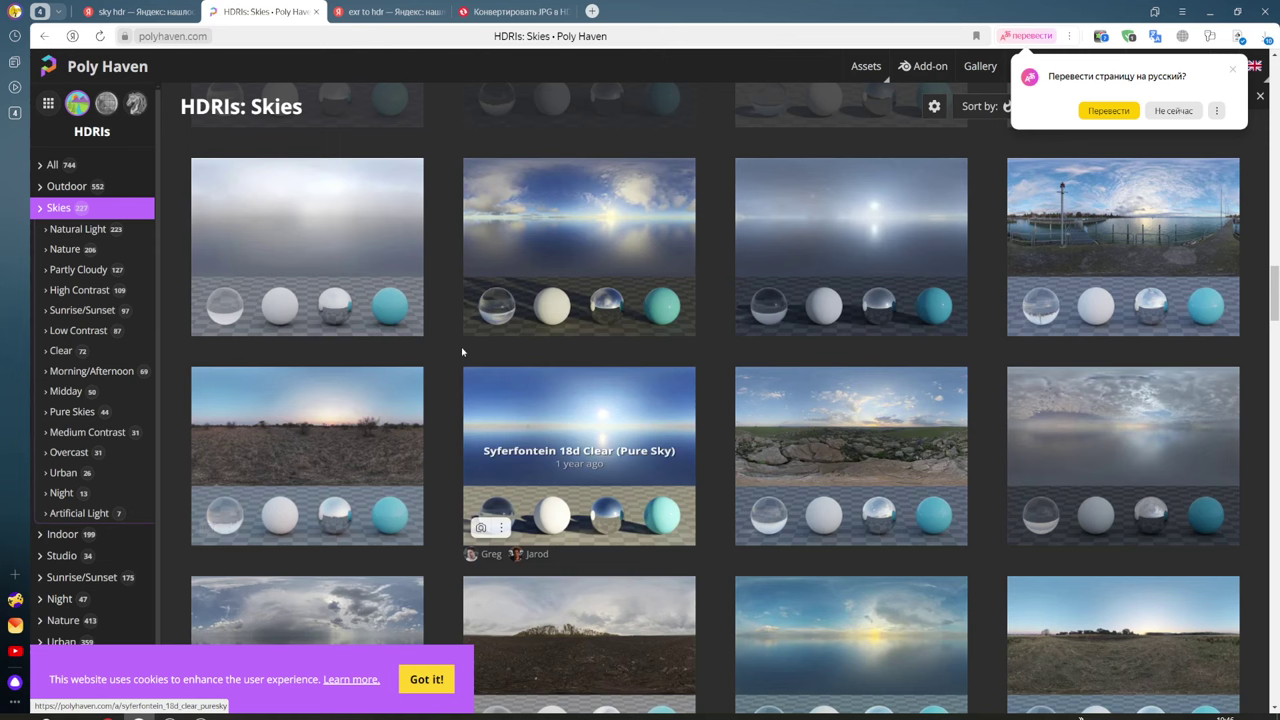
left_click(583, 221)
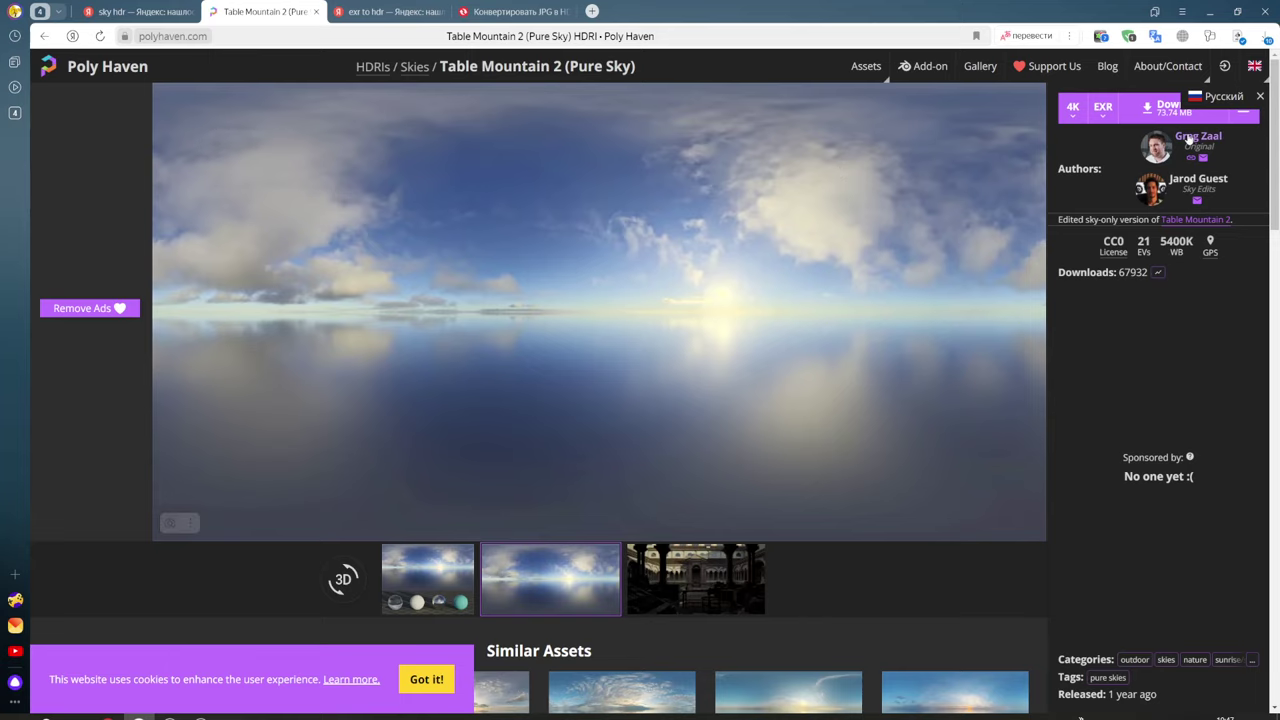
Save the 4K EXR to Desktop\SKY, then return to the 'exr to hdr' search results.
left_click(1152, 107)
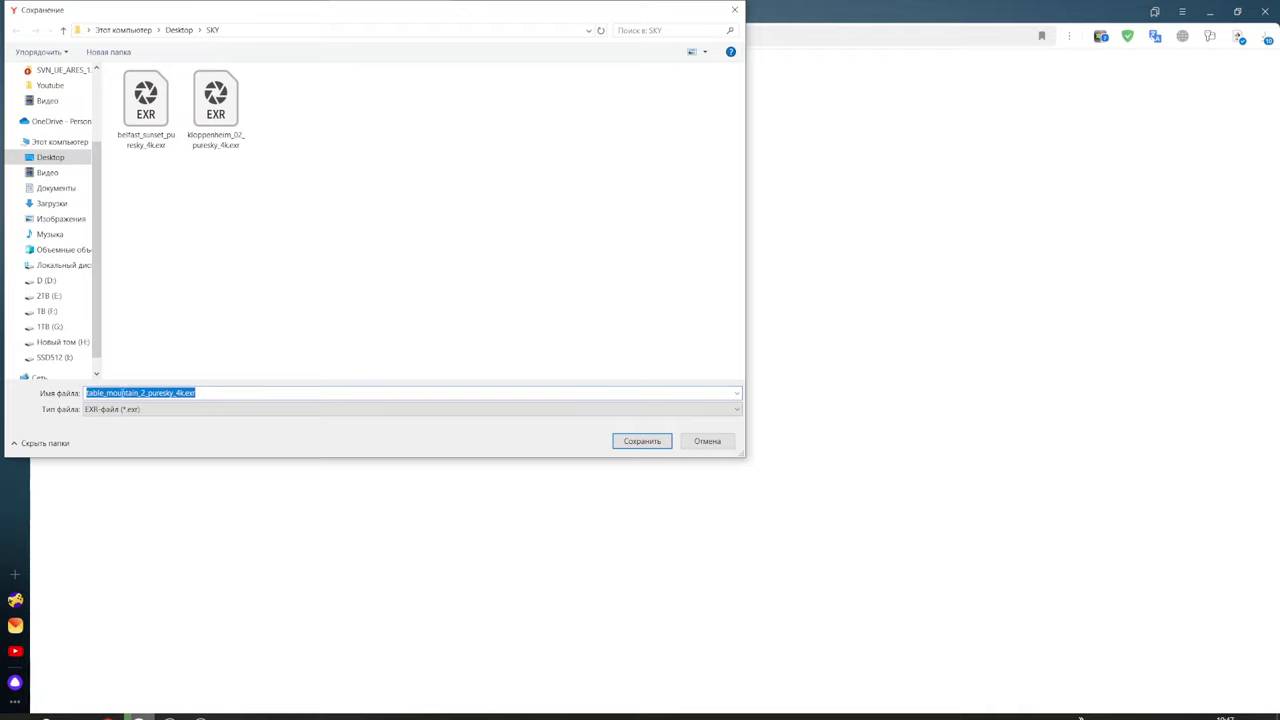
left_click(168, 157)
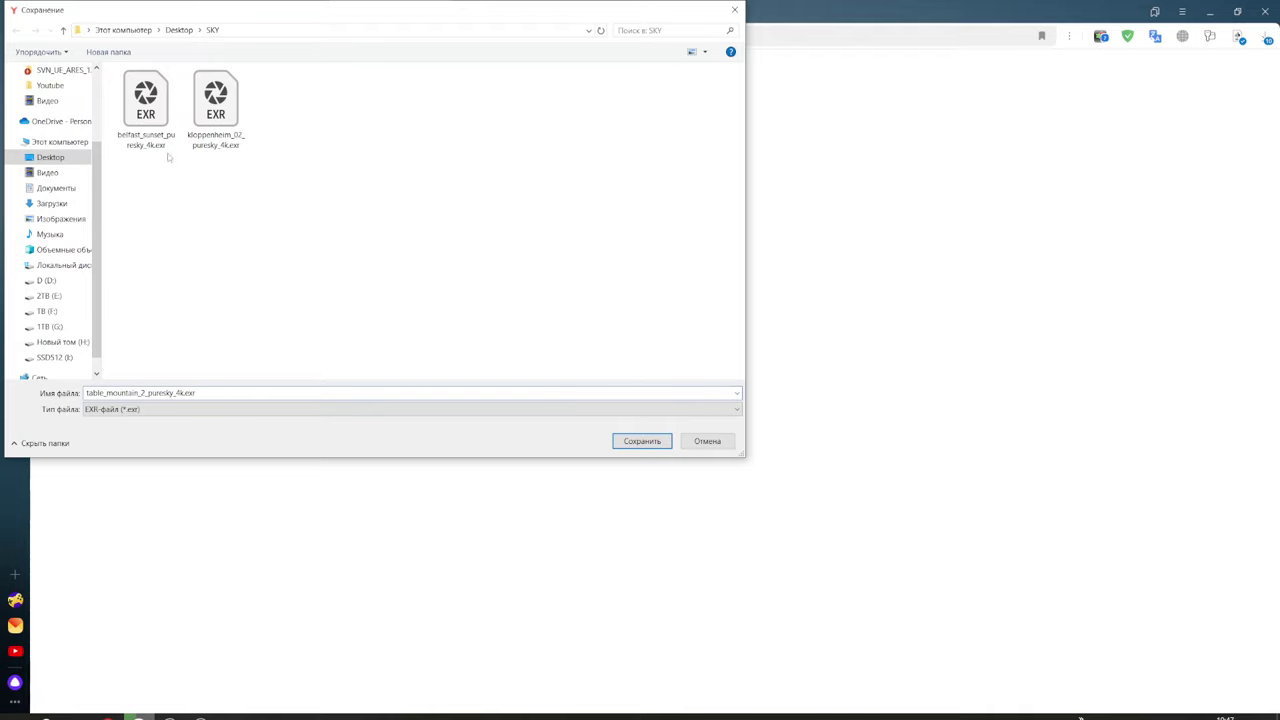
left_click(641, 441)
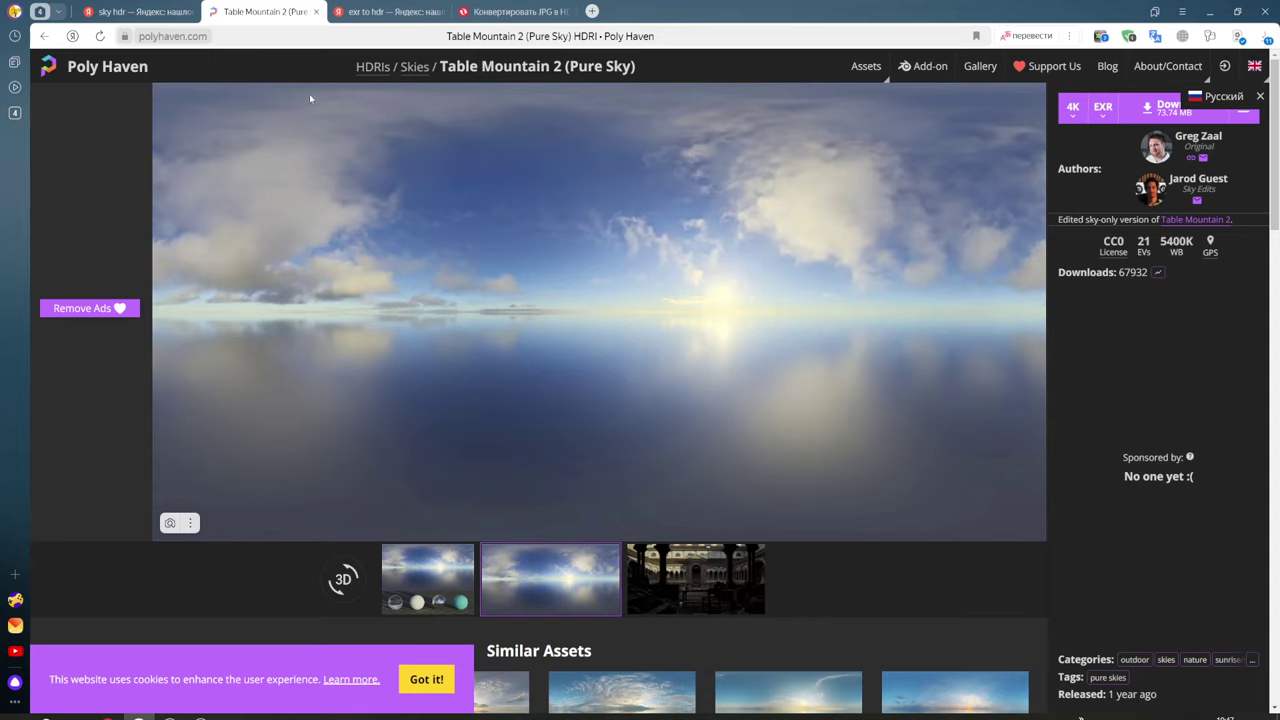
left_click(375, 12)
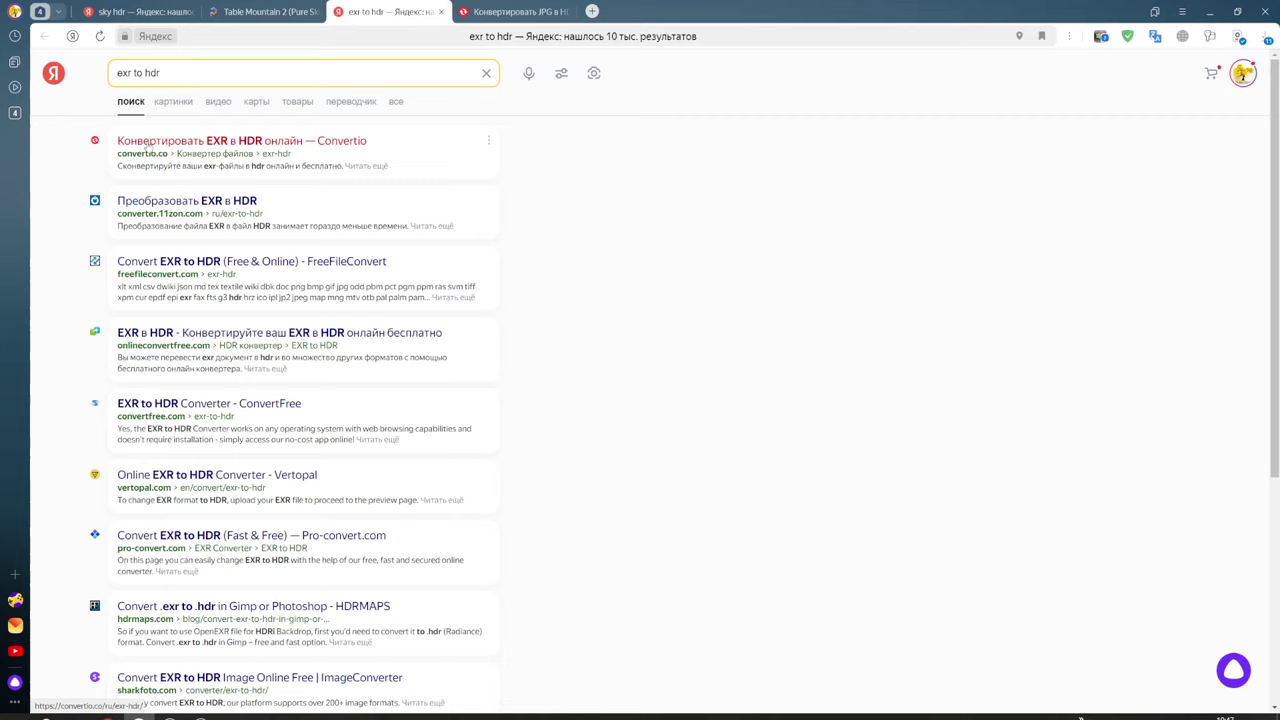
Upload table_mountain_2_puresky_4k.exr to Convertio and start its EXR-to-HDR conversion.
left_click(152, 143)
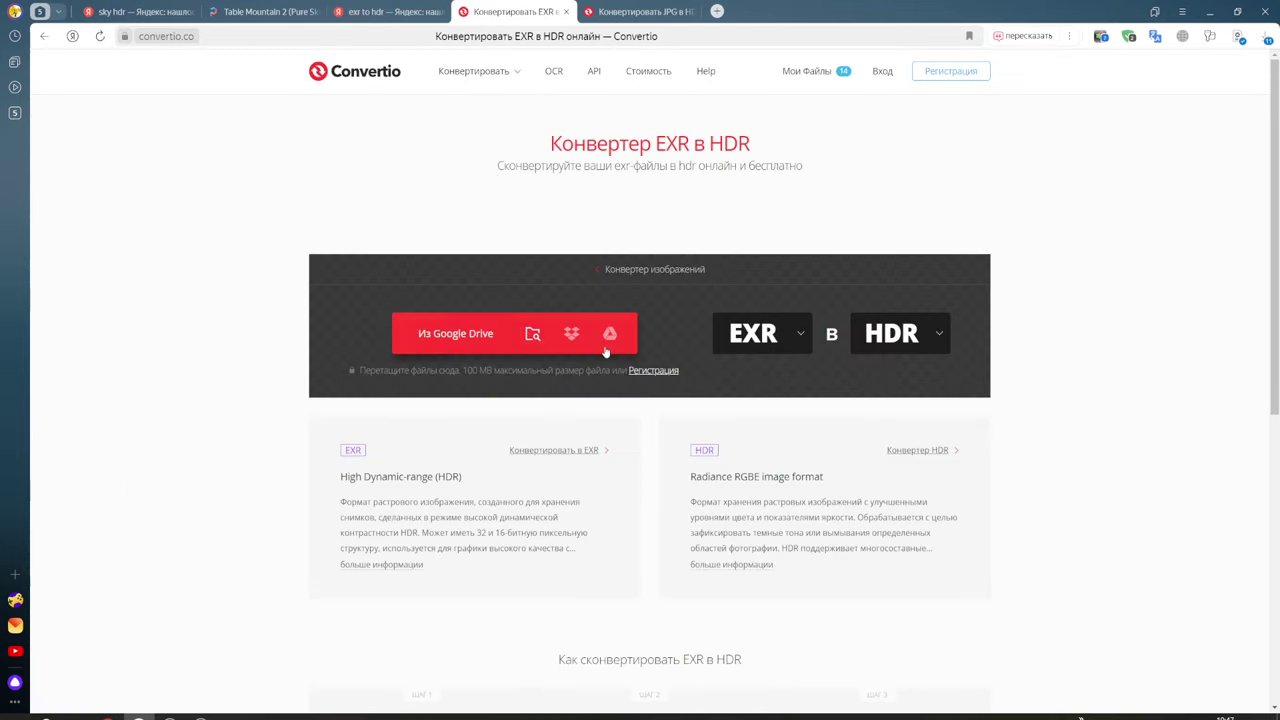
left_click(449, 346)
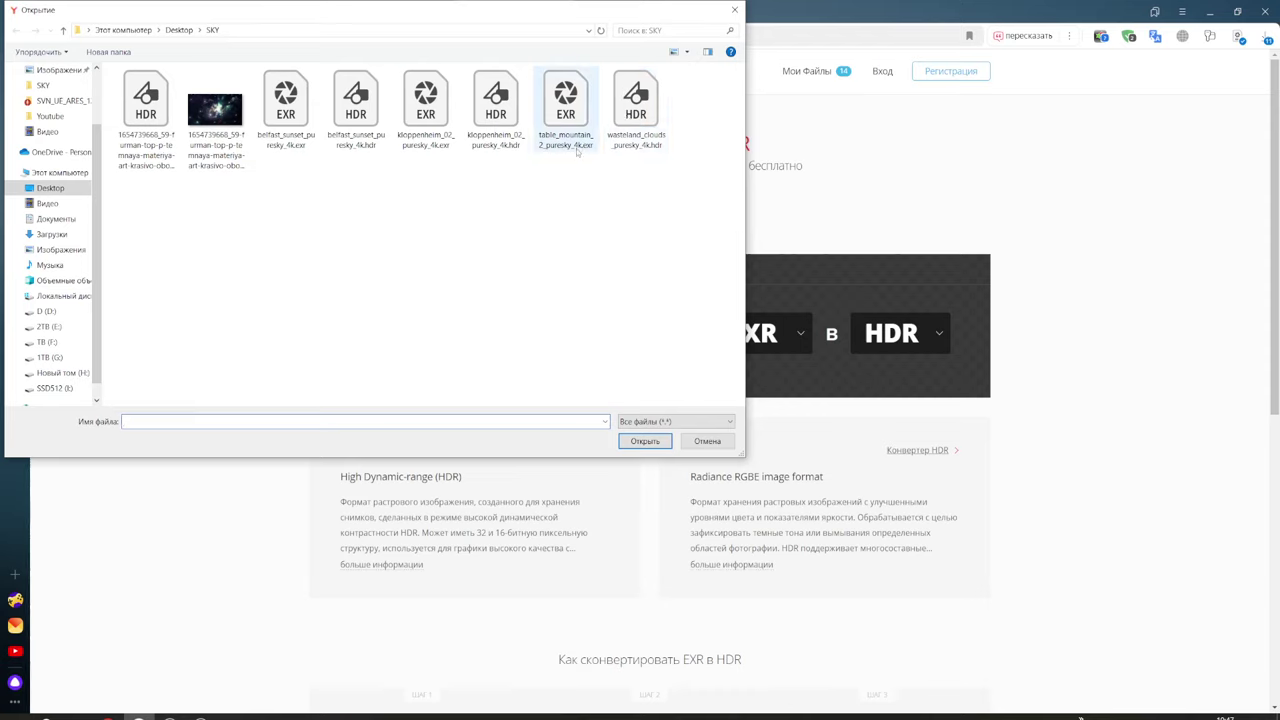
left_click_drag(558, 197, 588, 98)
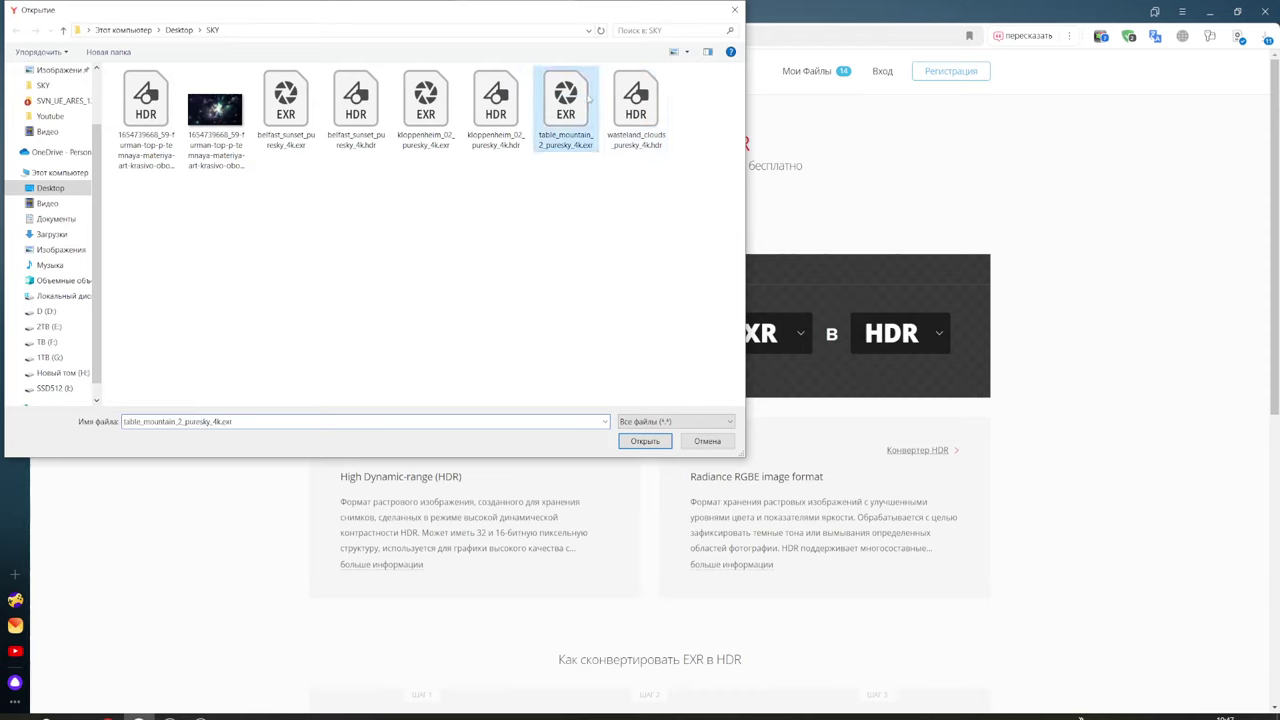
left_click(638, 442)
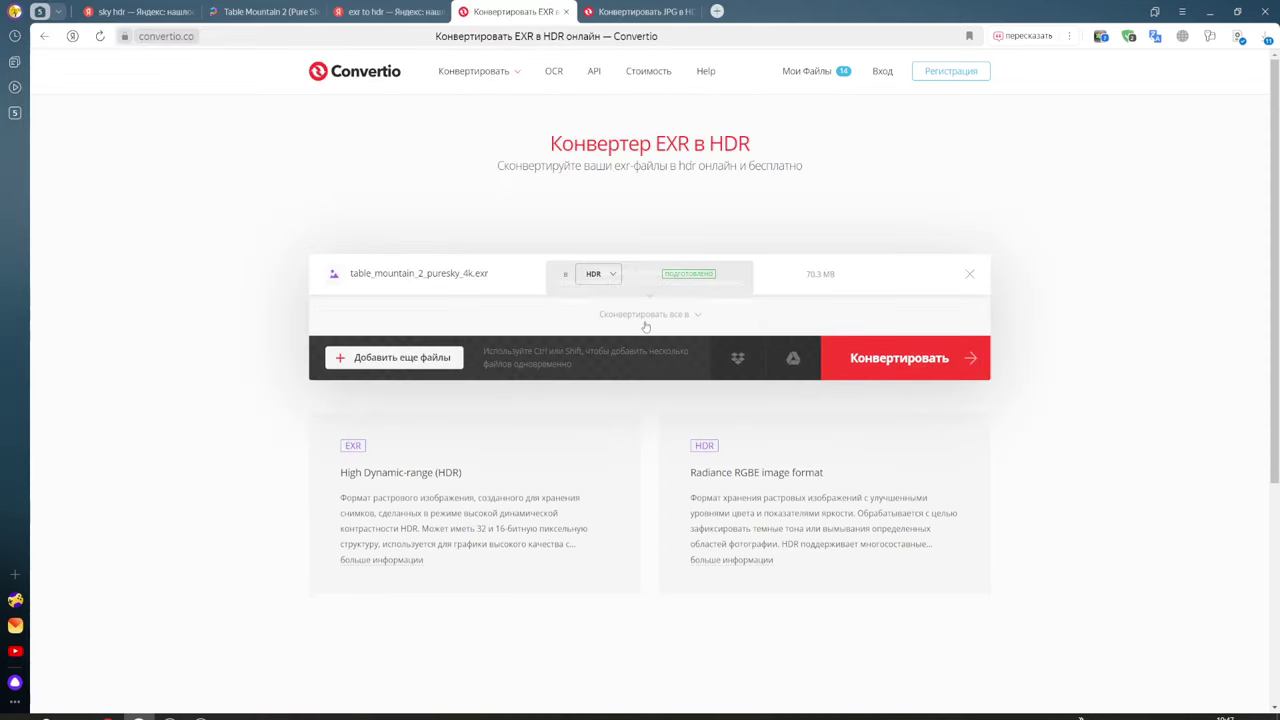
left_click(856, 358)
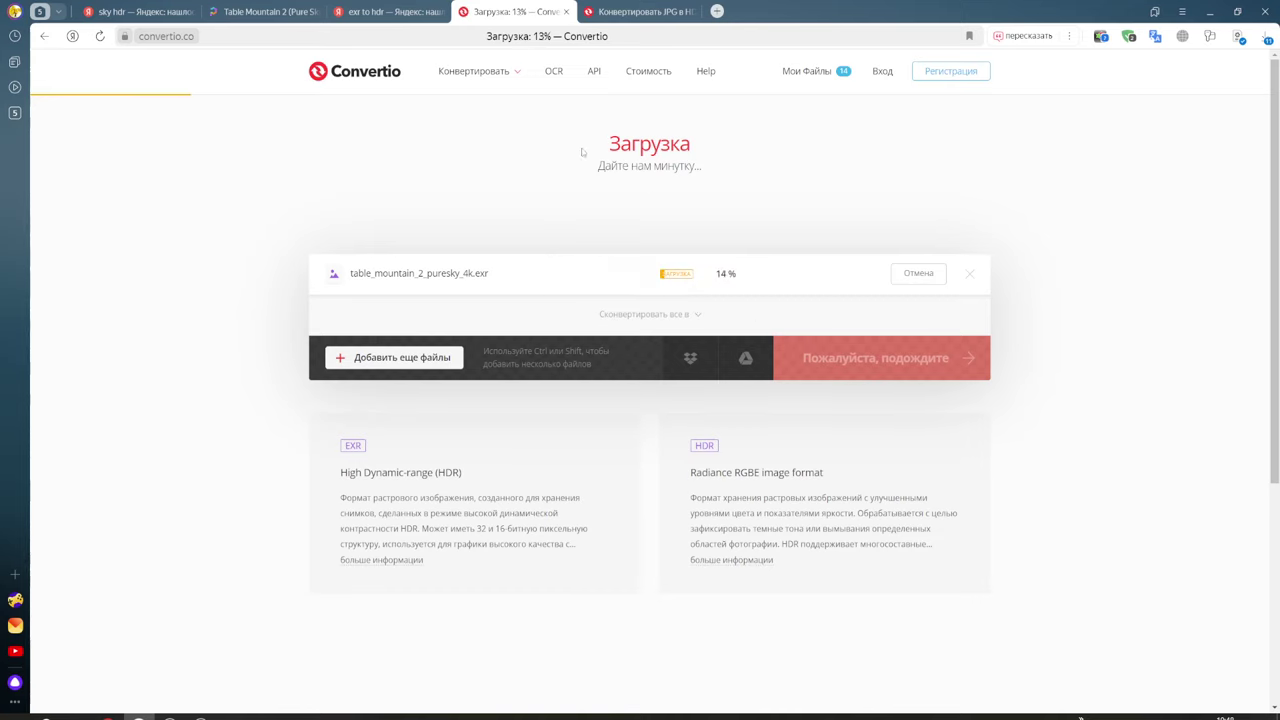
left_click(265, 12)
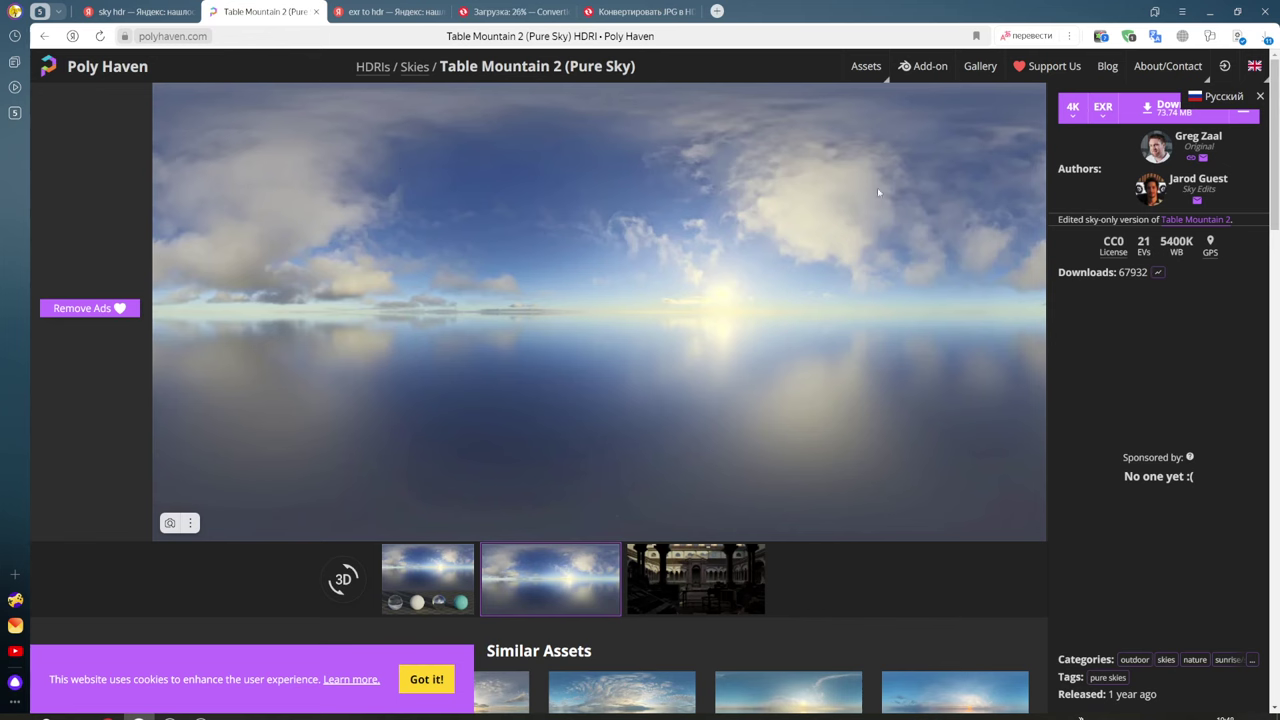
Change the search query from 'sky hdr' to 'image hdr' and run it.
left_click(140, 12)
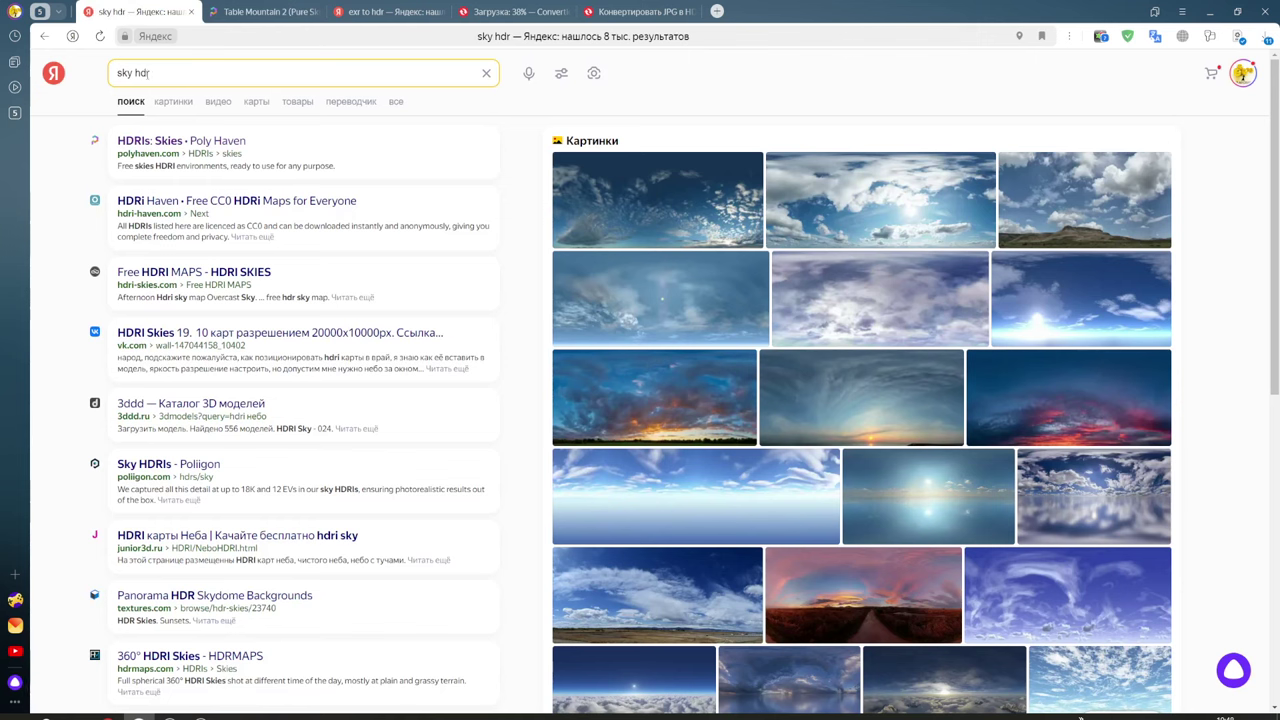
double_click(138, 73)
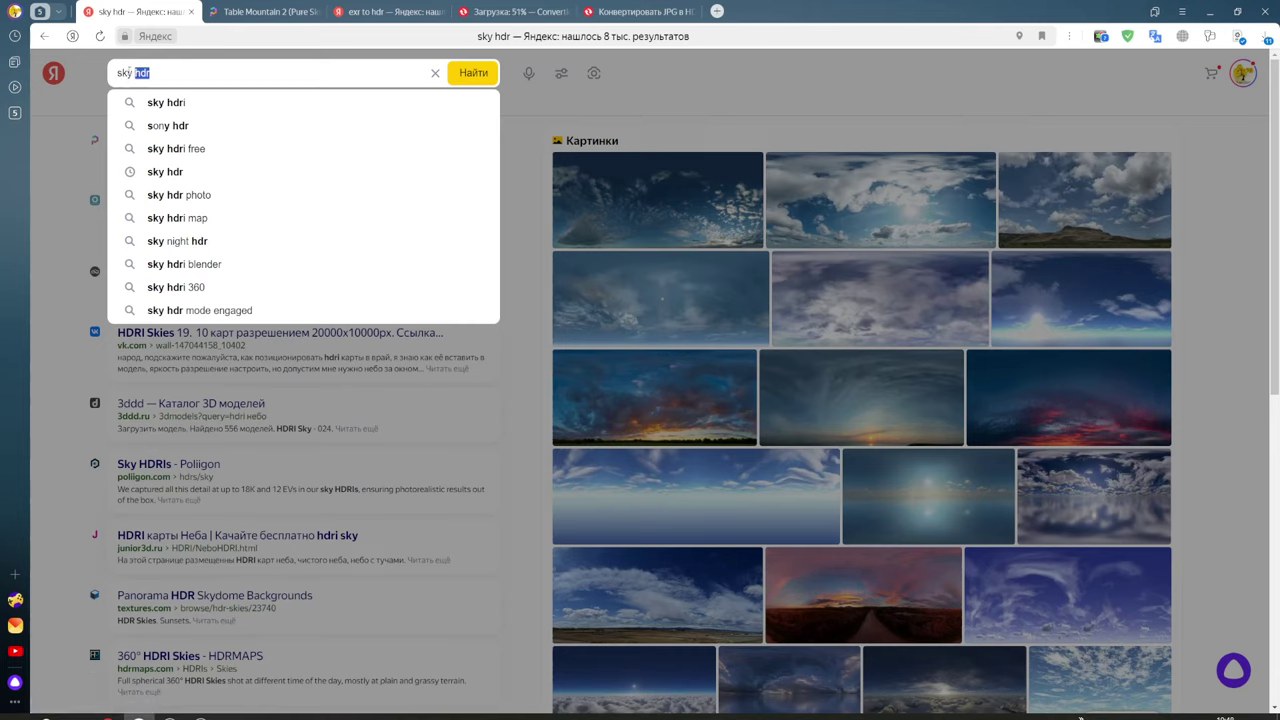
left_click(136, 73)
left_click_drag(134, 73, 101, 77)
key("BackSpace")
type("ima")
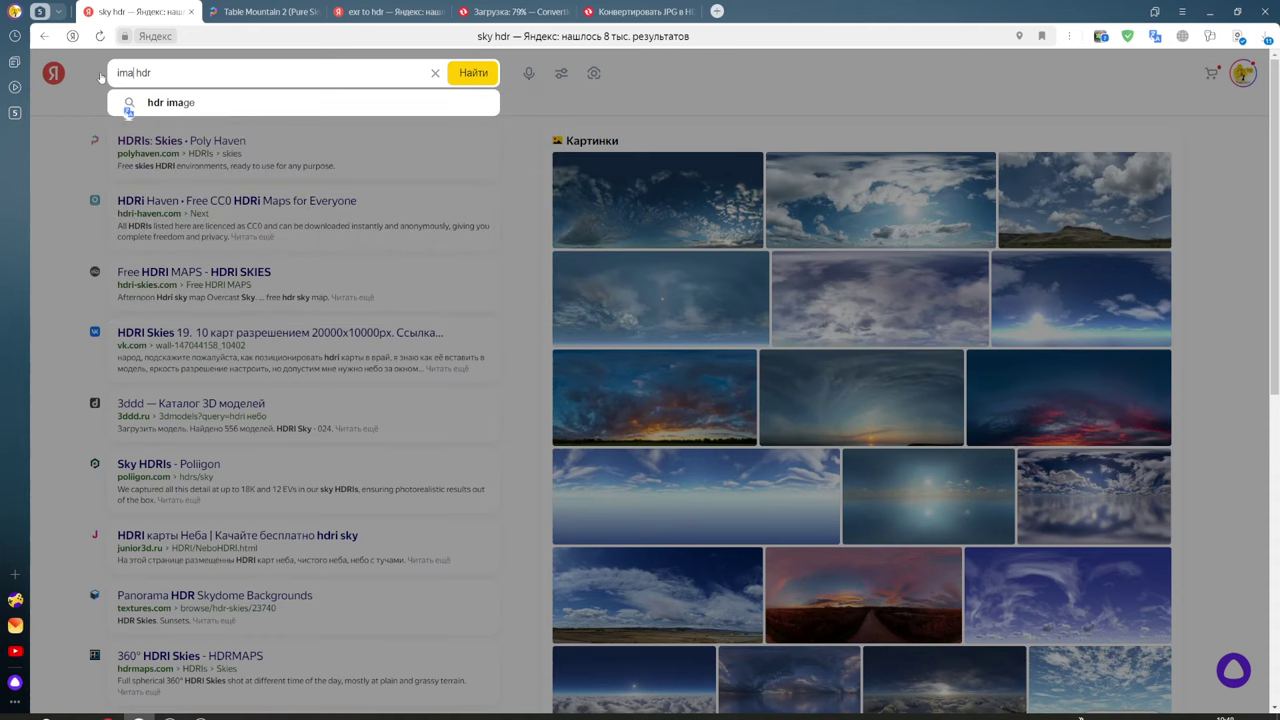
type("ge")
key("Return")
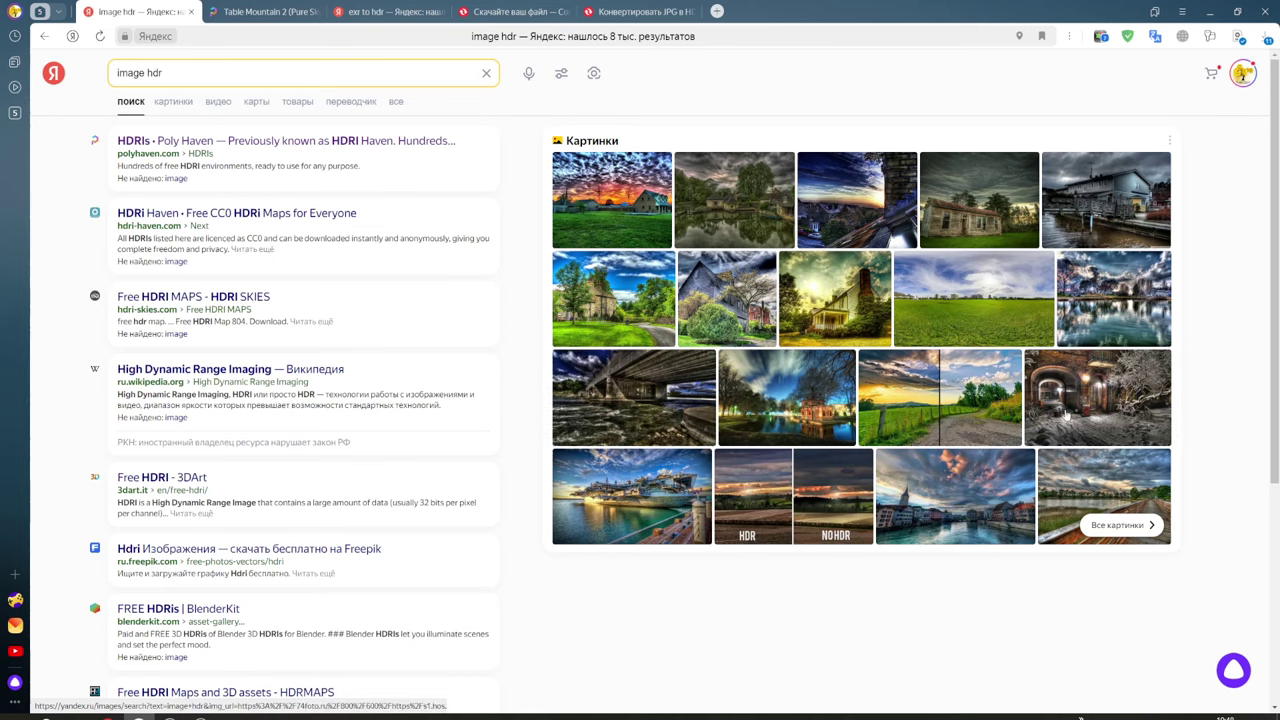
Preview the night-pond HDR image, then open the 'Free HDRI MAPS - HDRI SKIES' web result.
left_click(770, 405)
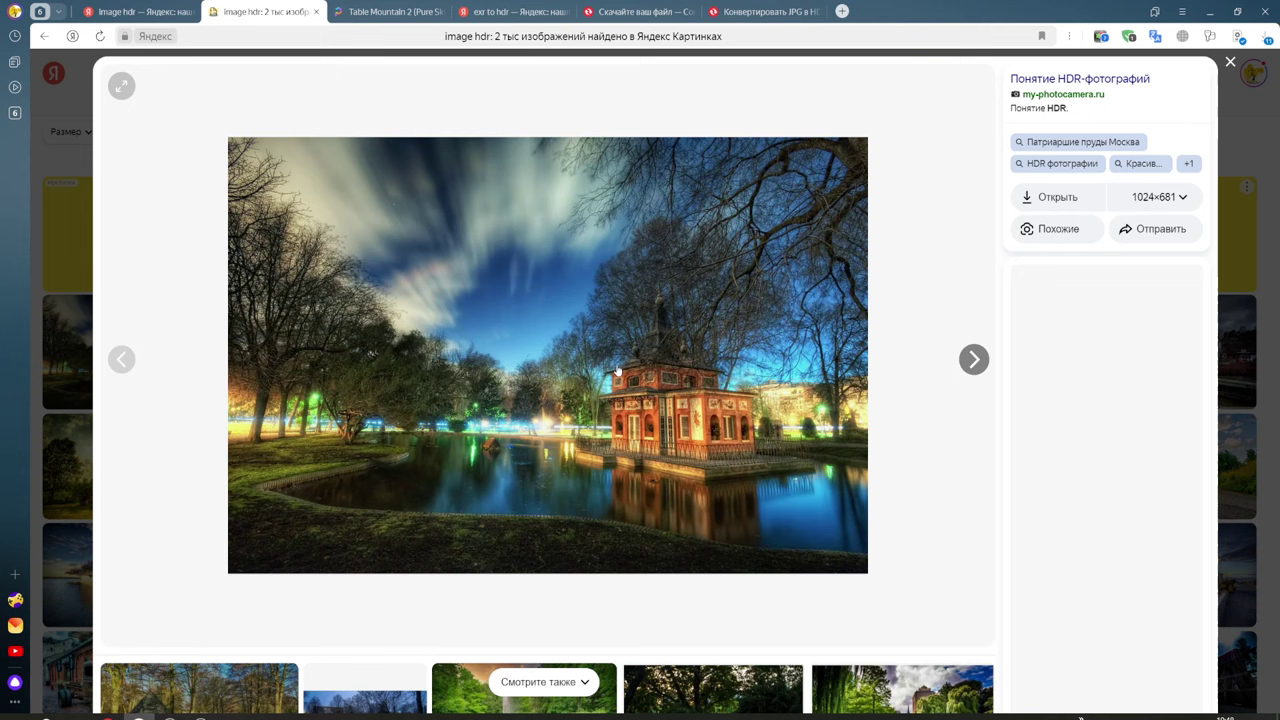
key("Escape")
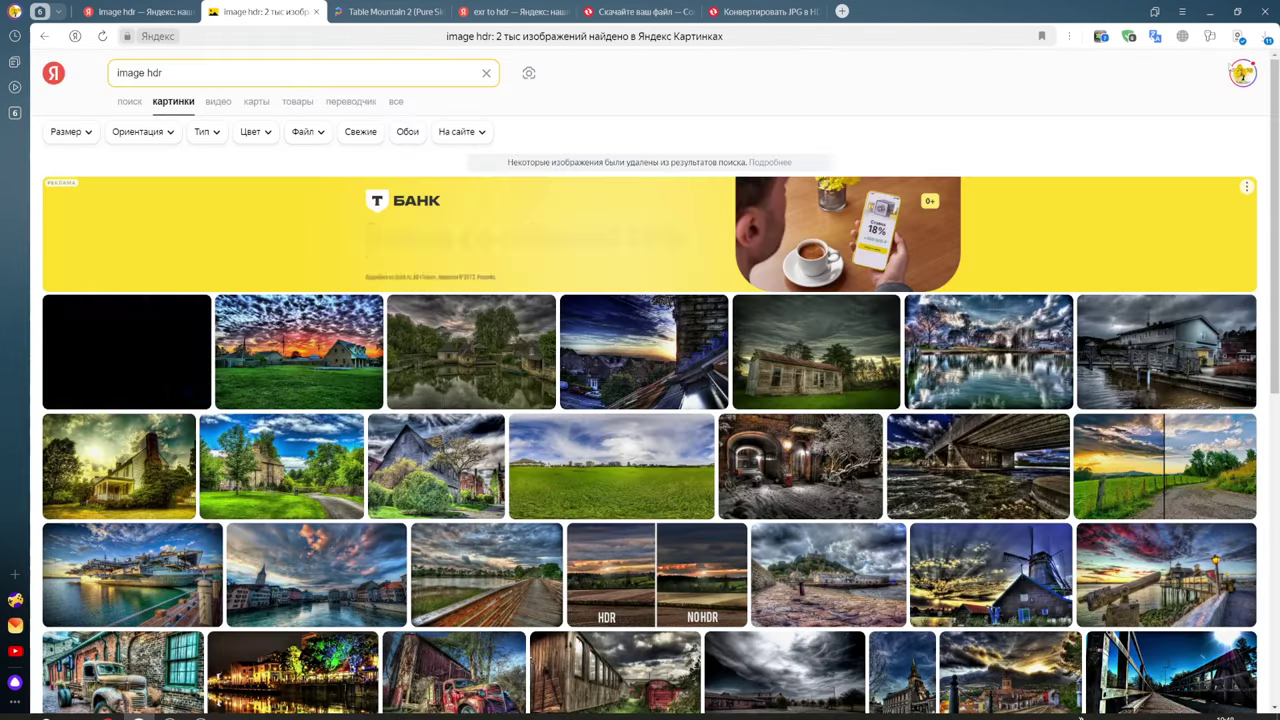
scroll(381, 421, "down", 6)
scroll(460, 395, "down", 4)
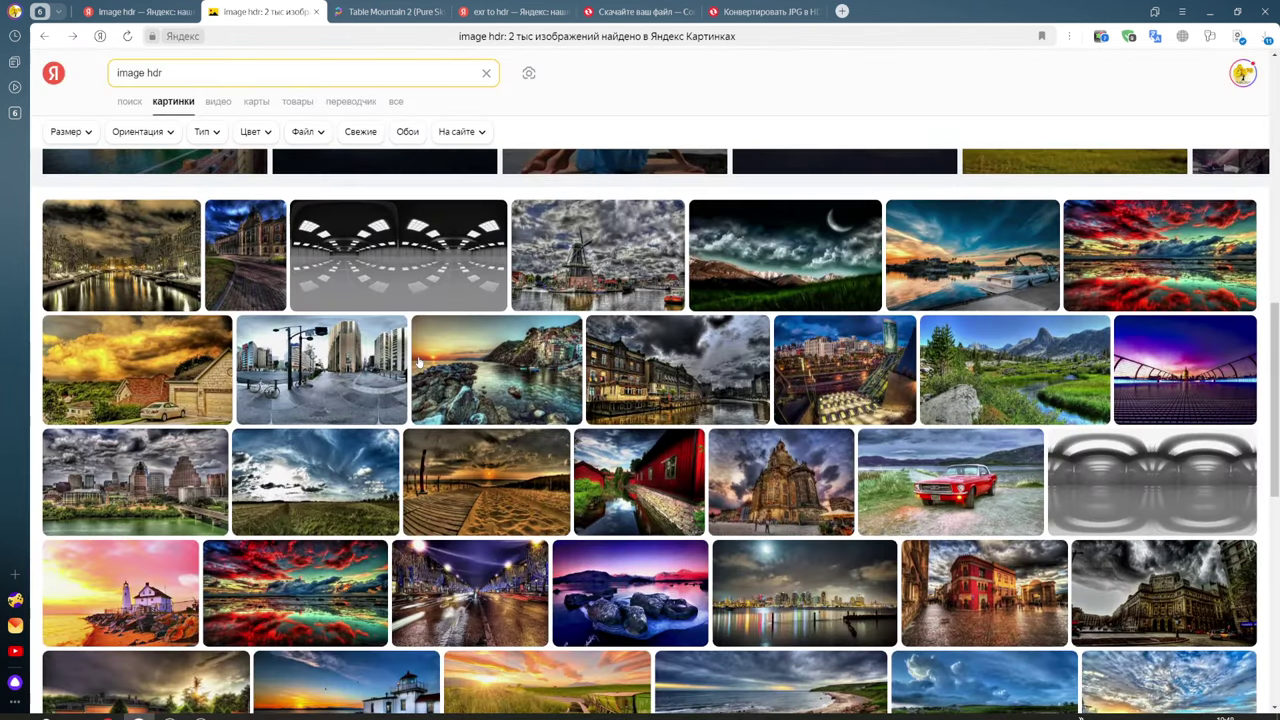
scroll(680, 360, "up", 5)
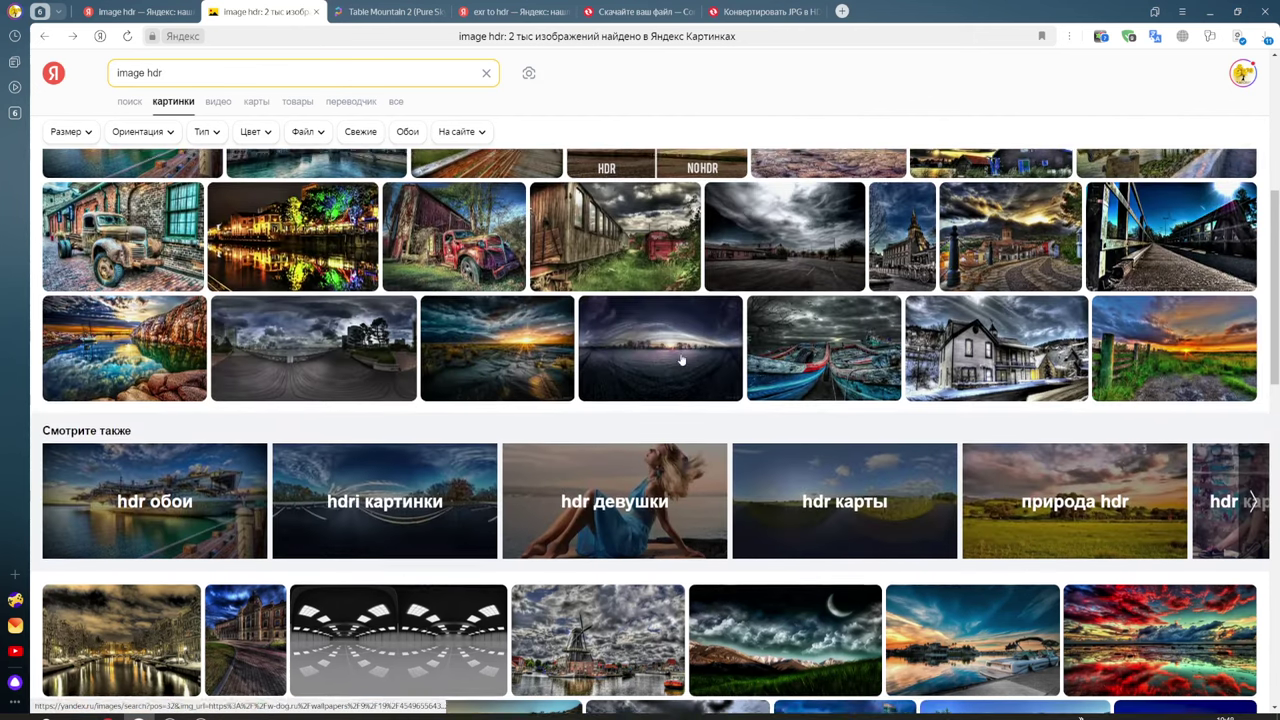
scroll(680, 360, "up", 5)
left_click(44, 36)
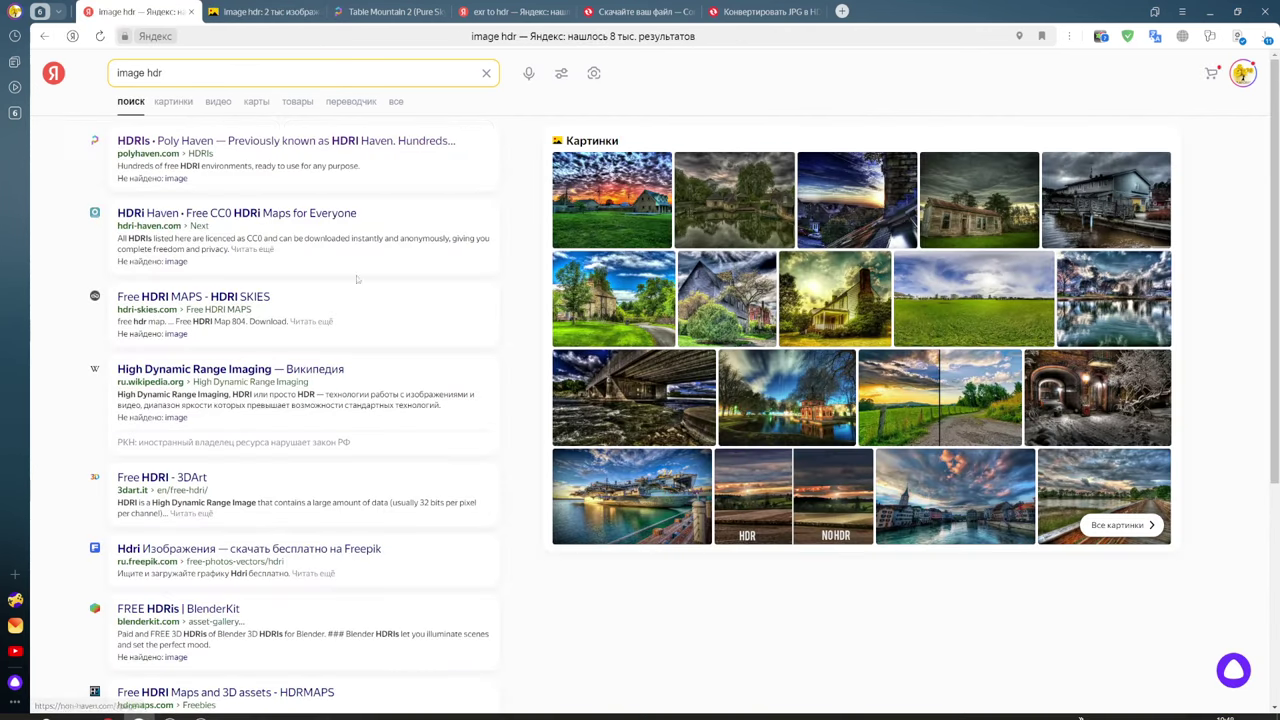
left_click(178, 296)
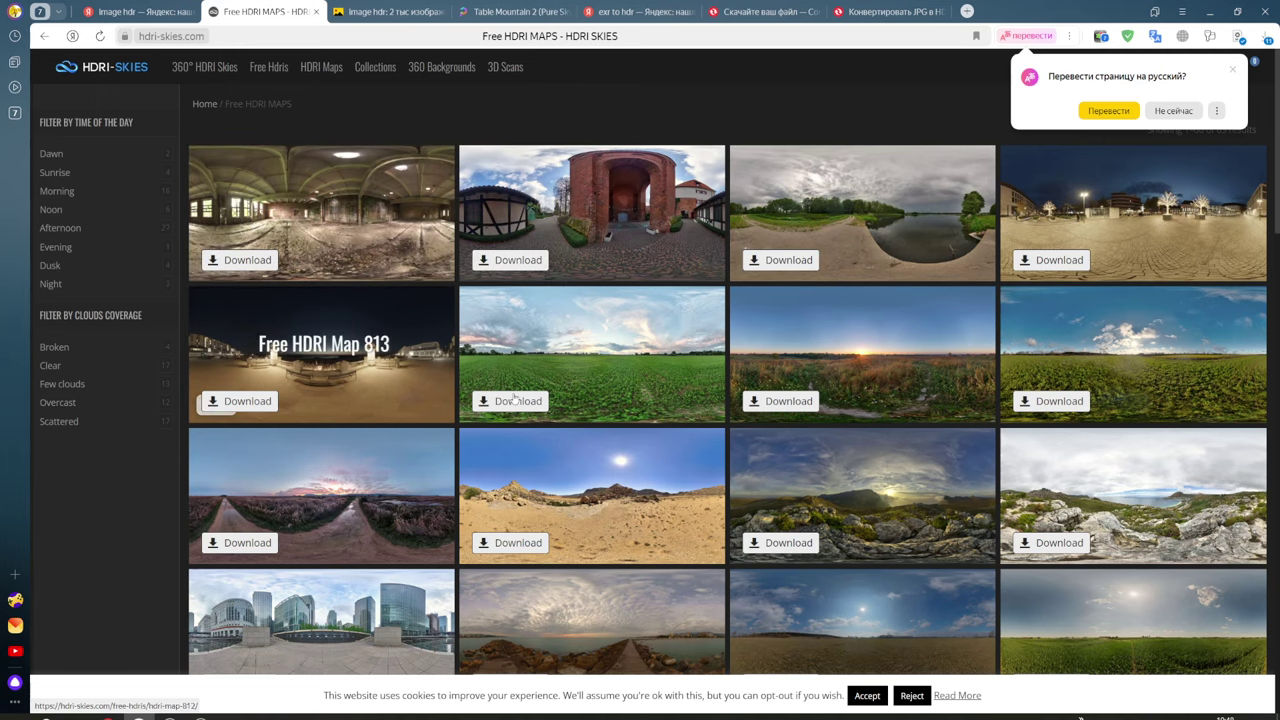
Open Free HDRI Map 803, abandon its download, and return to the Convertio tab.
scroll(539, 405, "down", 3)
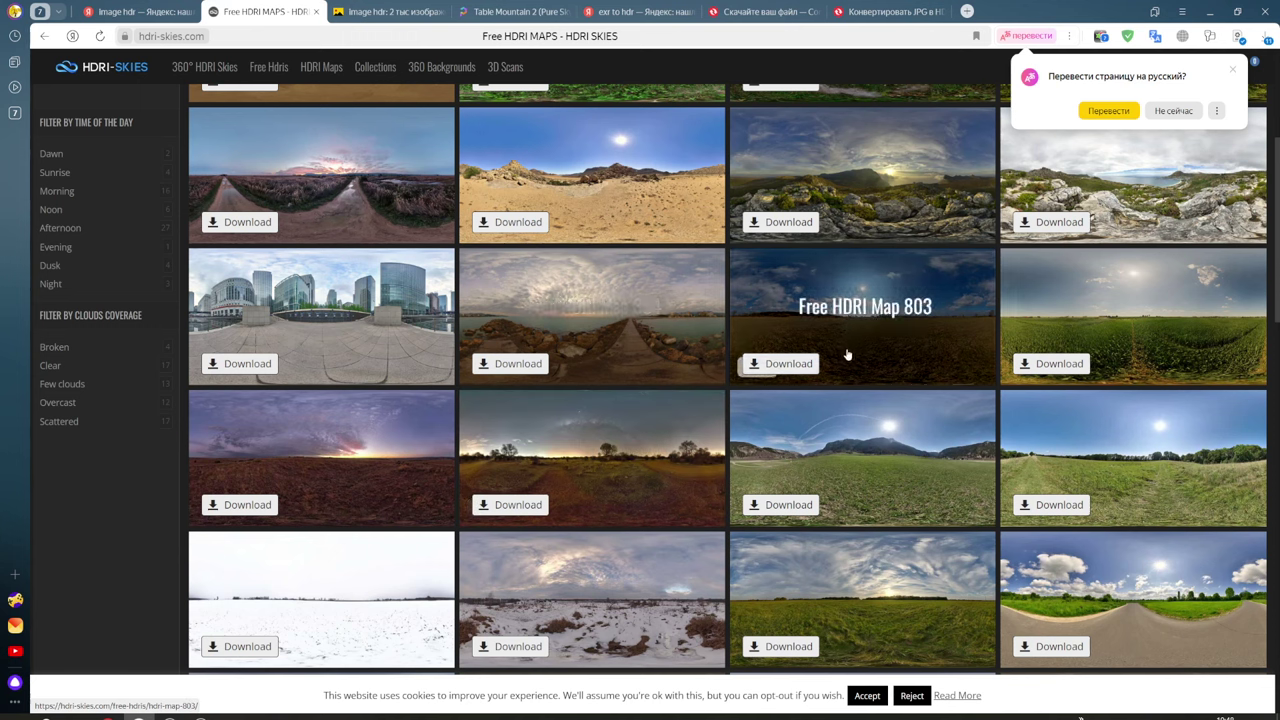
left_click(786, 357)
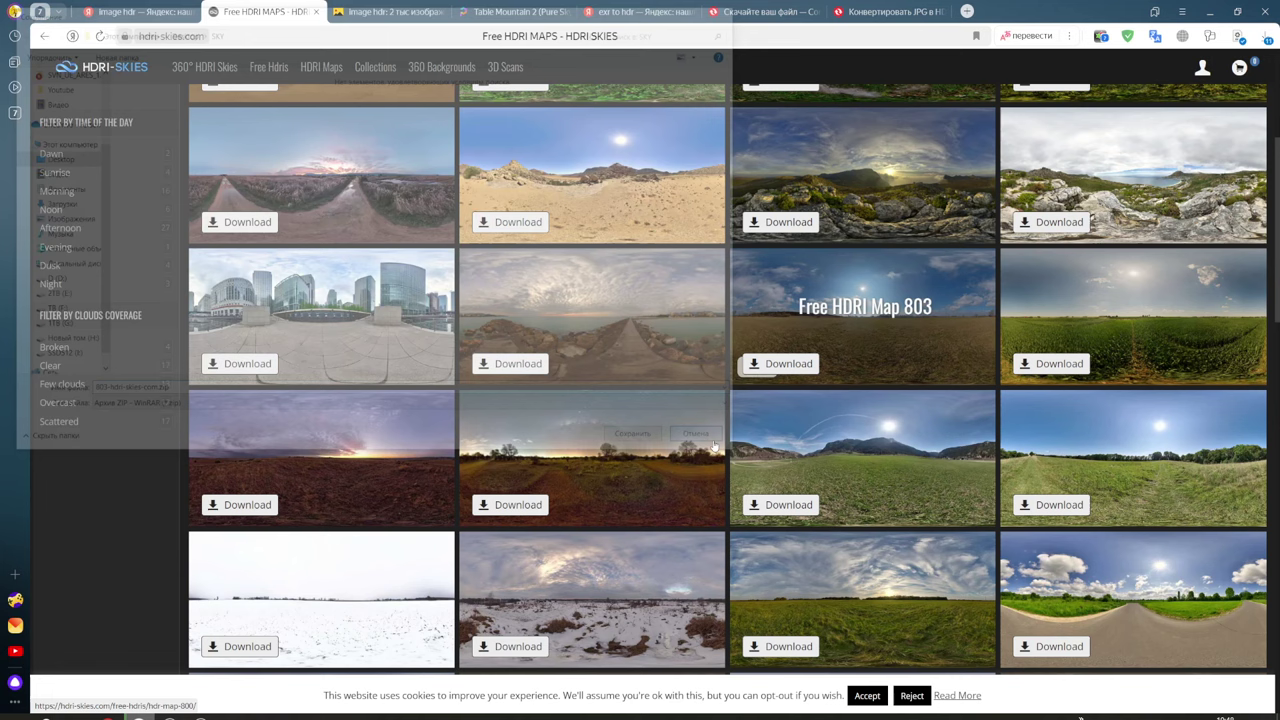
left_click(707, 441)
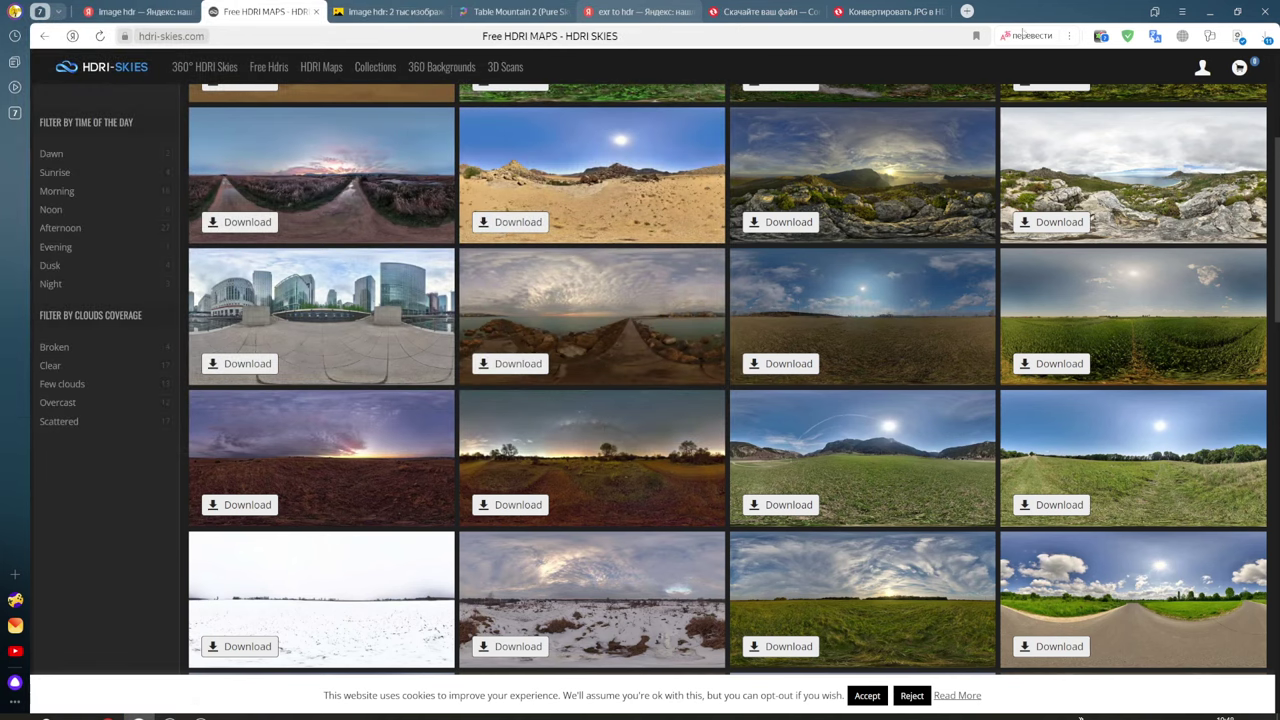
left_click(762, 11)
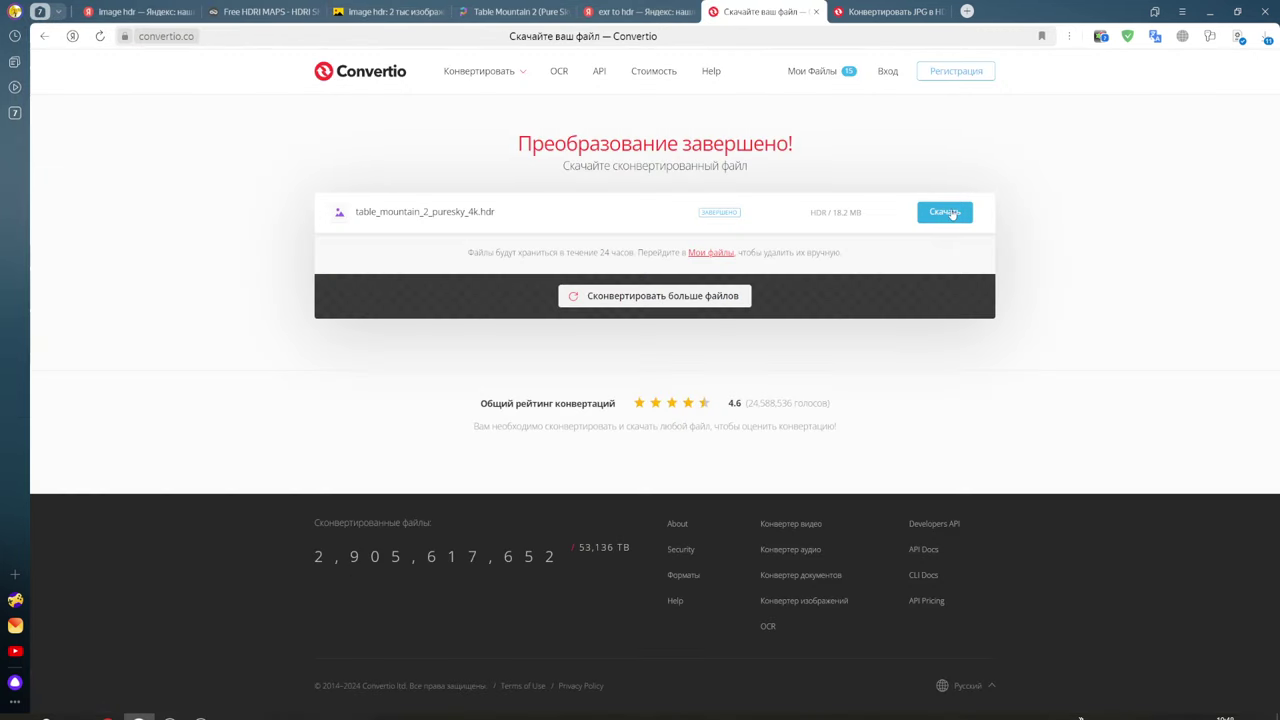
Download the converted table_mountain_2_puresky_4k.hdr from Convertio into Desktop\SKY.
left_click(951, 214)
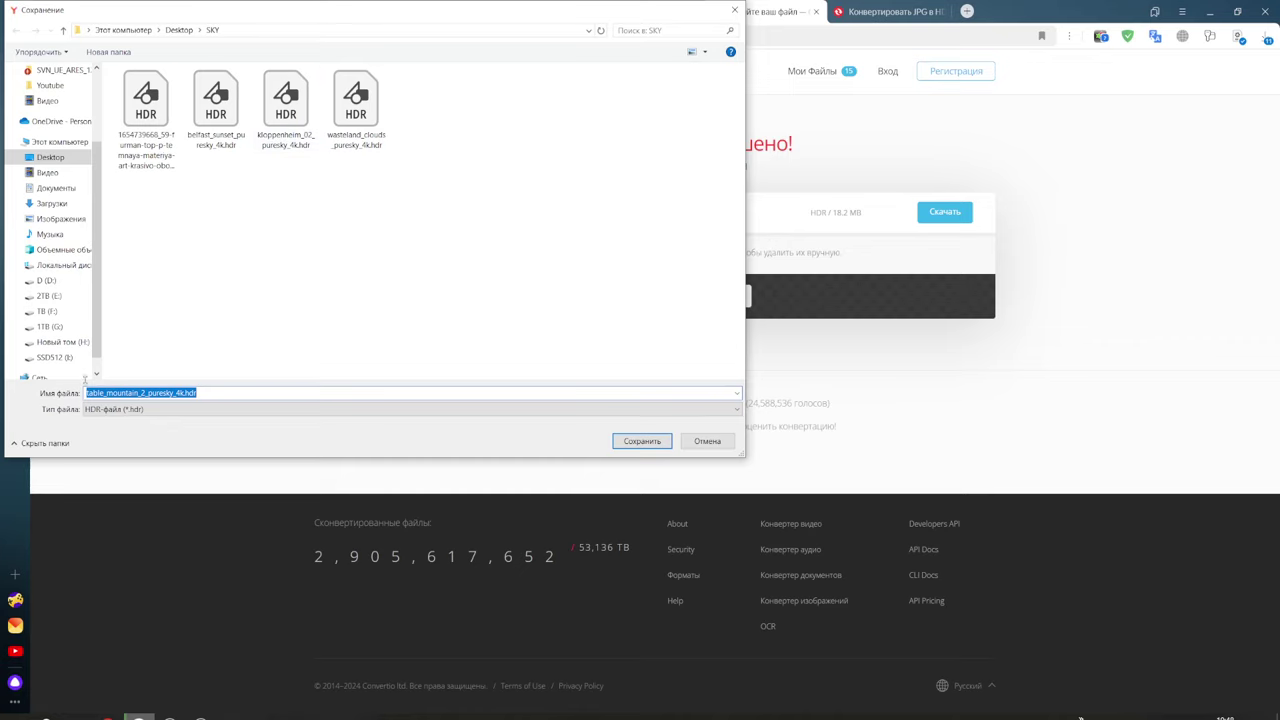
left_click(642, 441)
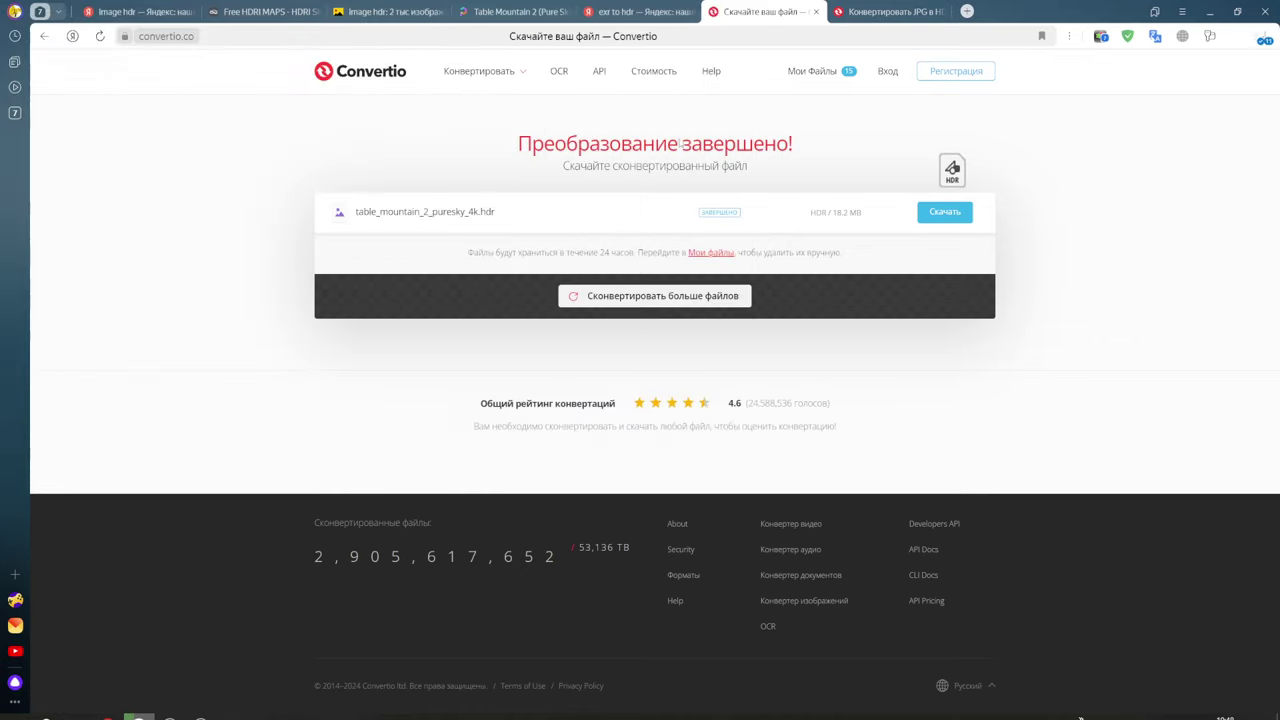
Import table_mountain_2_puresky_4k.hdr into the /Game/SKY content folder.
left_click(1210, 11)
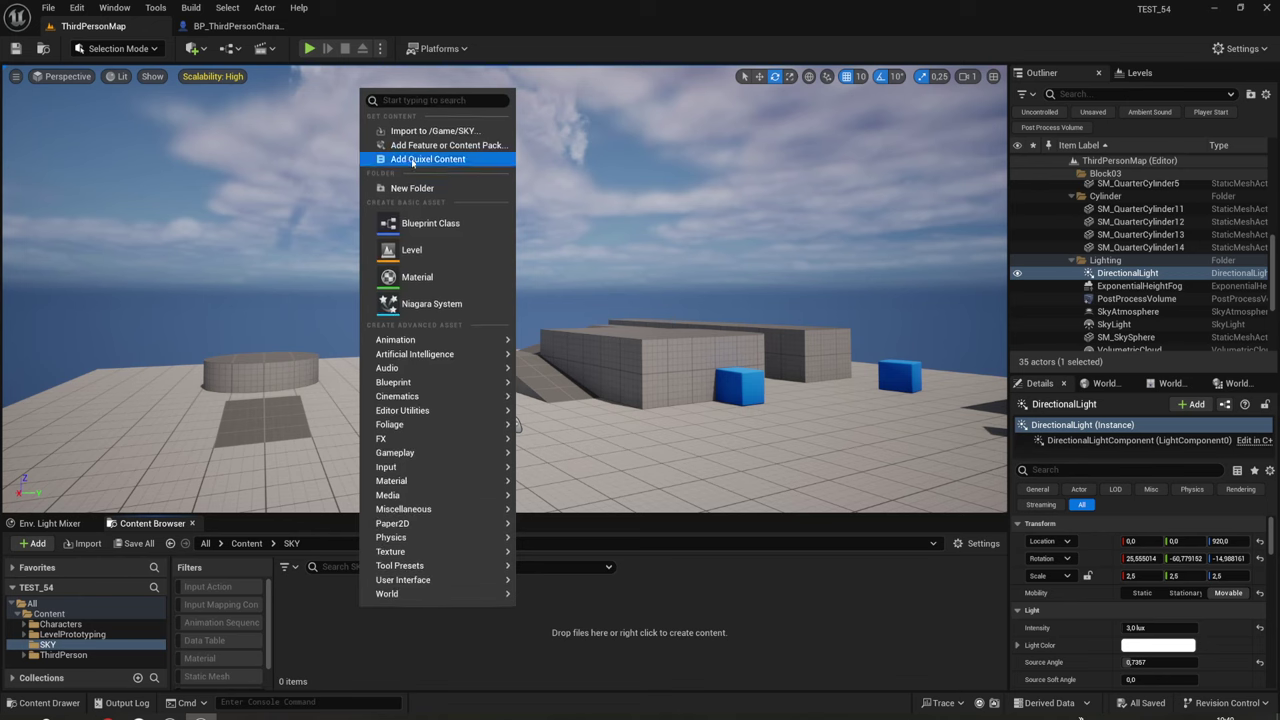
left_click(435, 131)
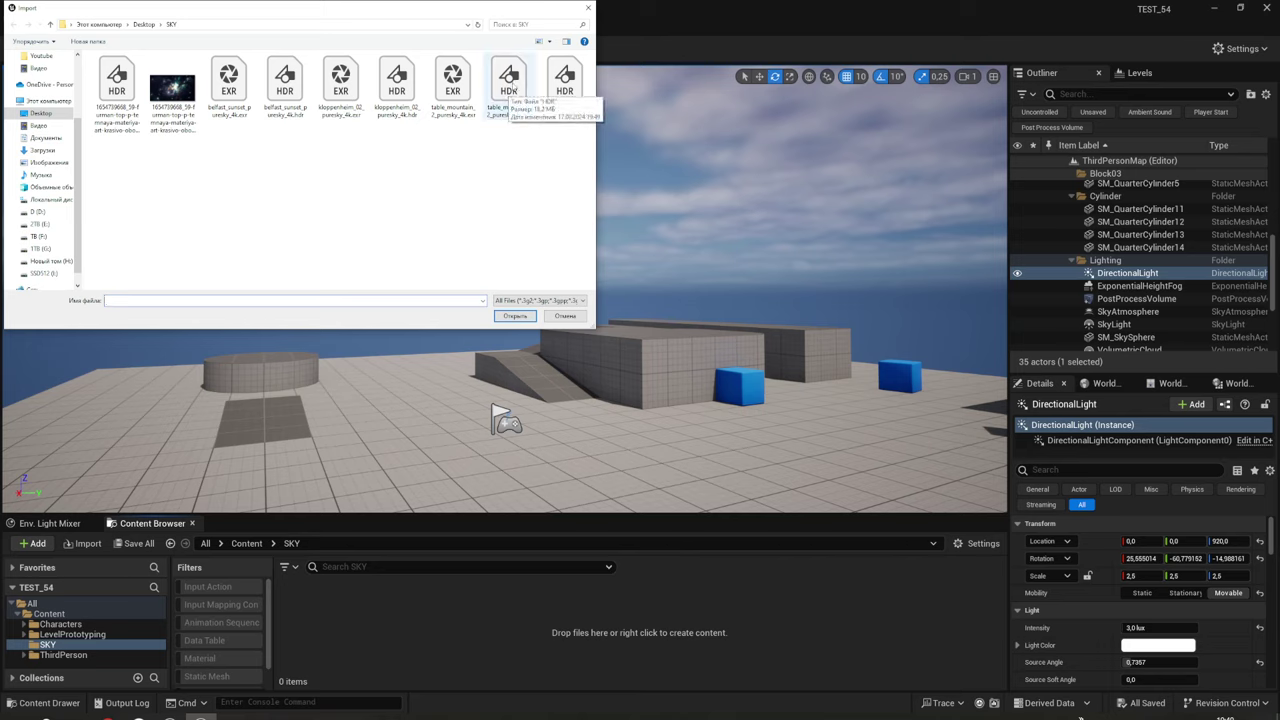
left_click(509, 90)
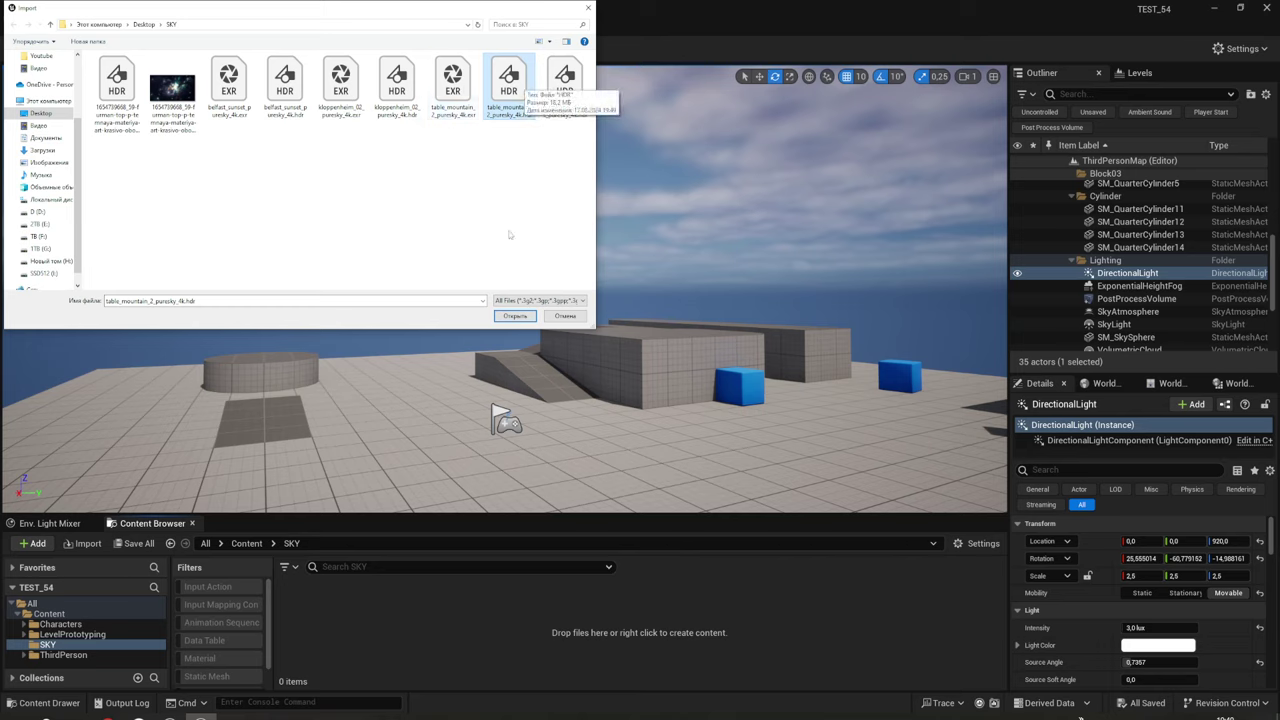
left_click(516, 315)
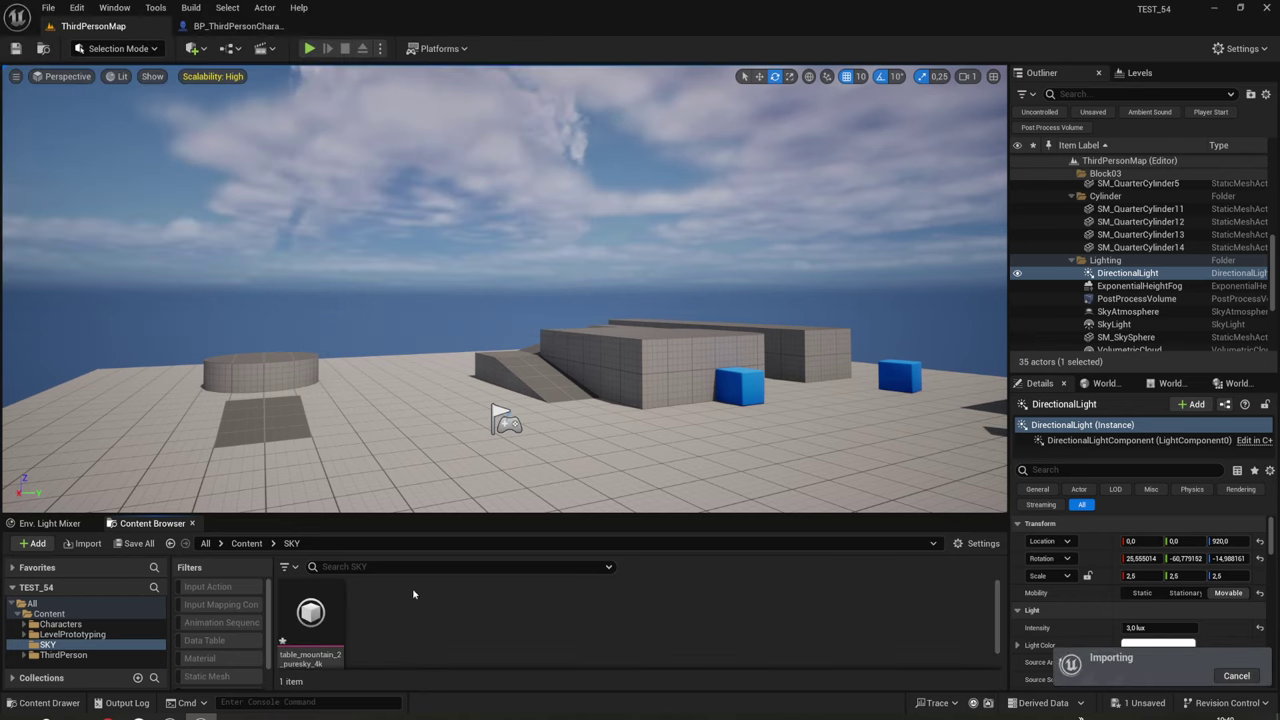
Enlarge the Content Browser and open the imported sky texture in its editor.
left_click_drag(417, 518, 415, 457)
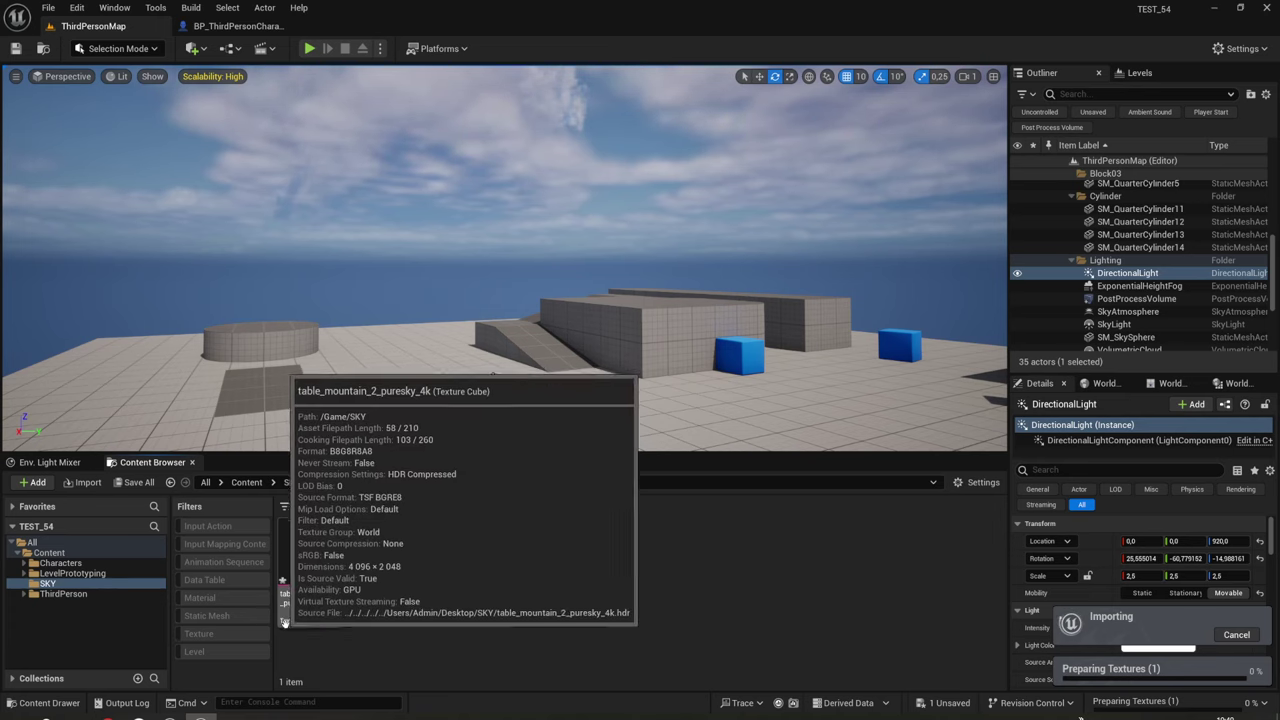
left_click(320, 590)
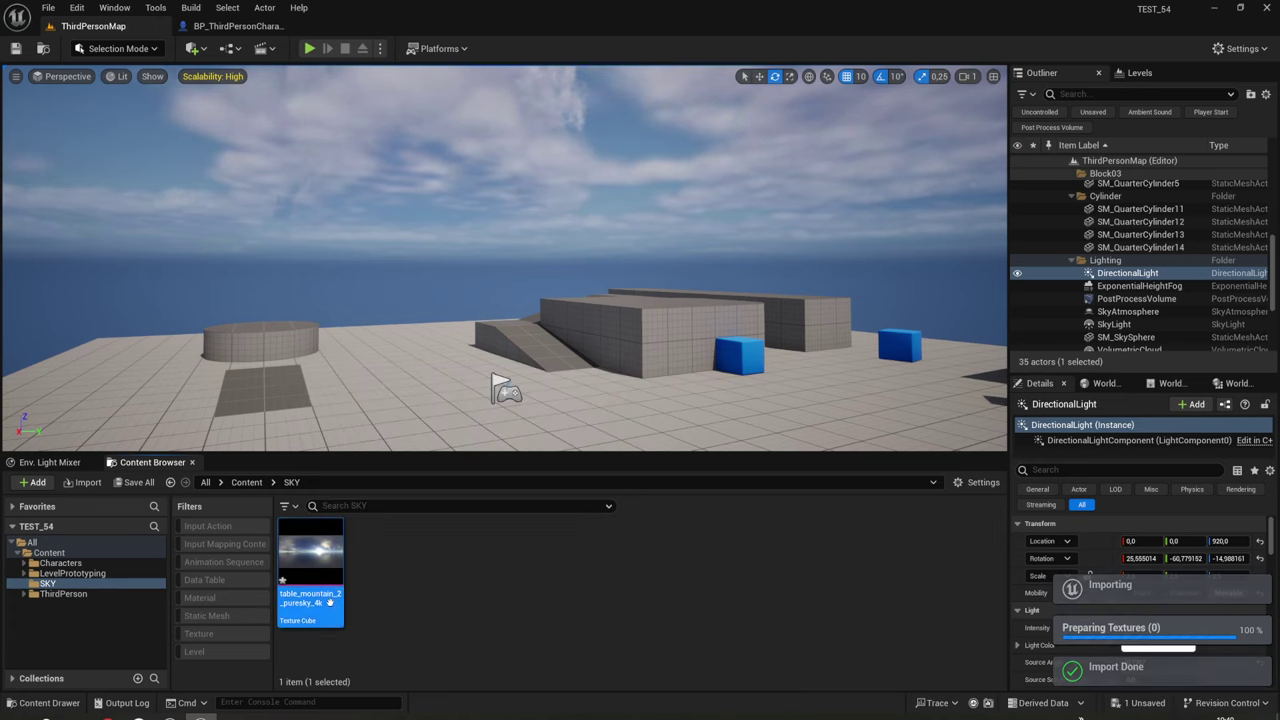
mouse_move(318, 620)
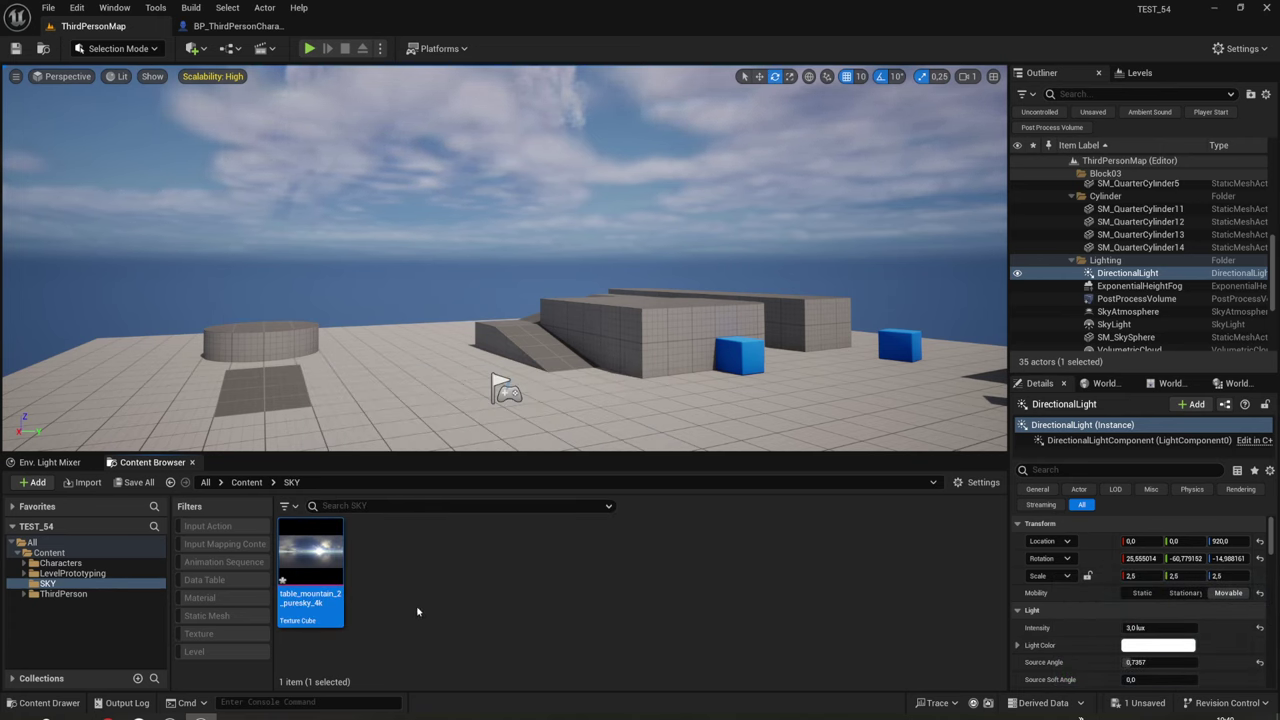
right_click(420, 603)
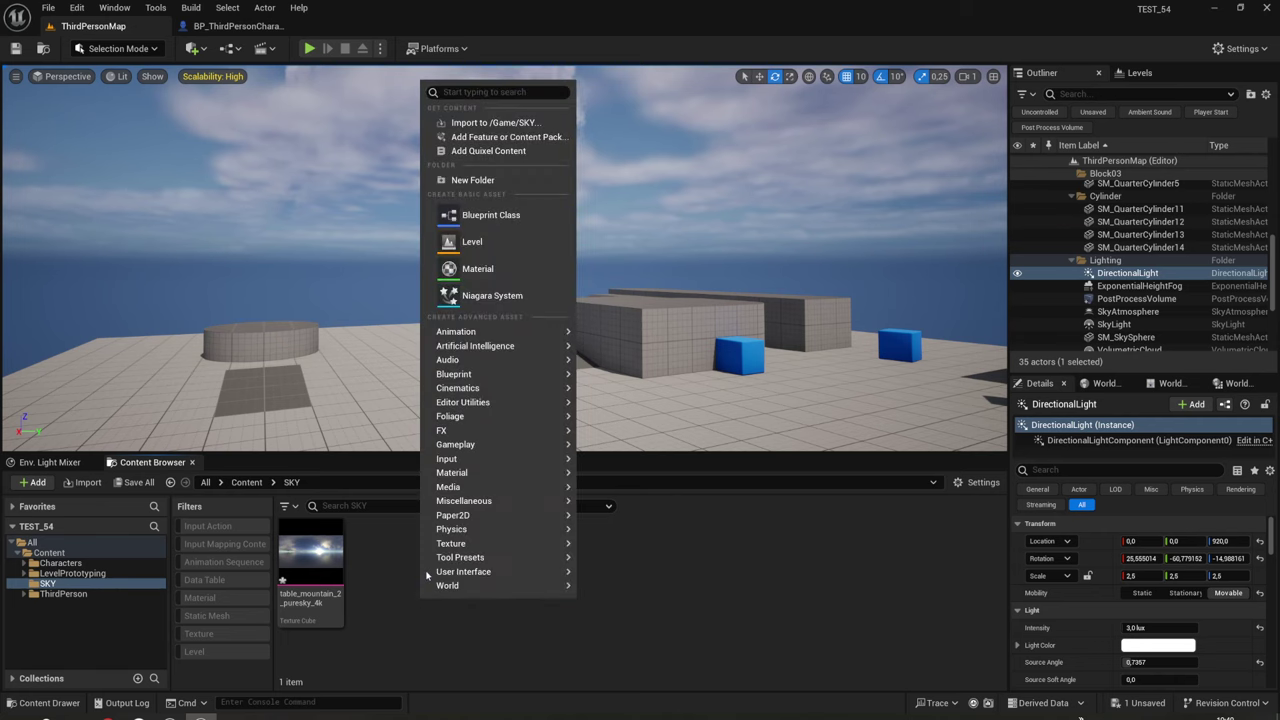
left_click(312, 552)
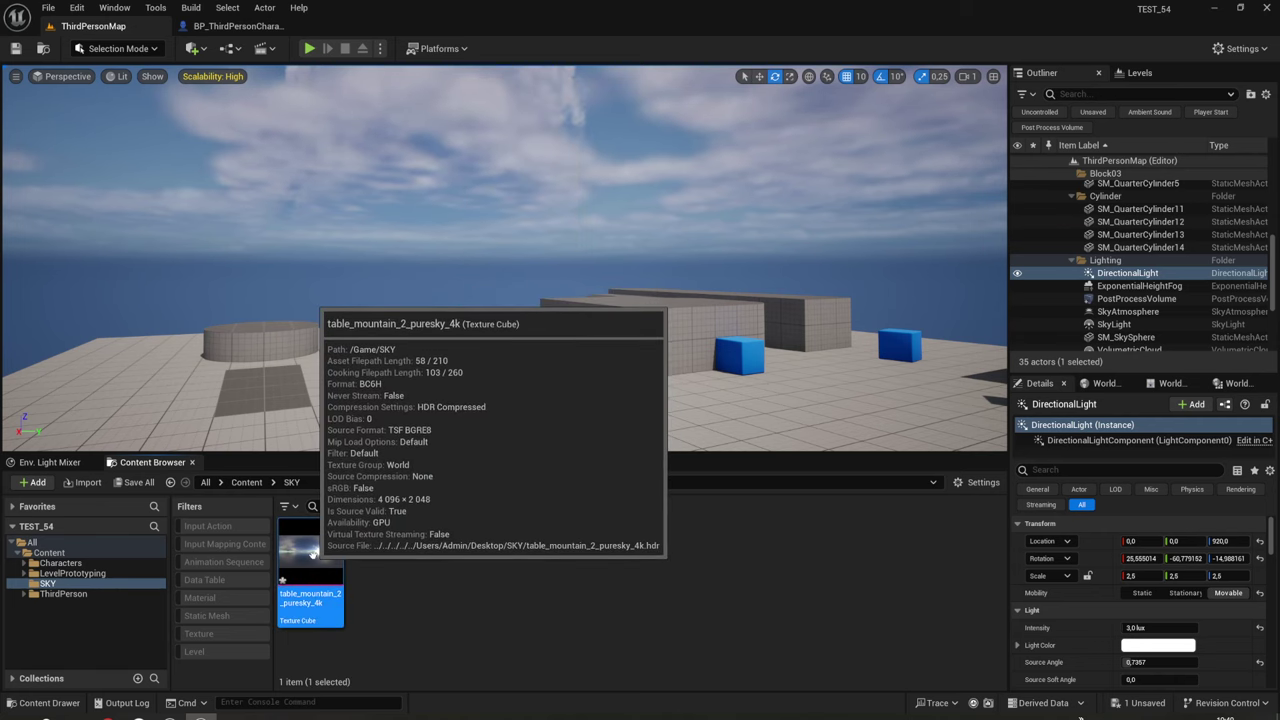
double_click(312, 552)
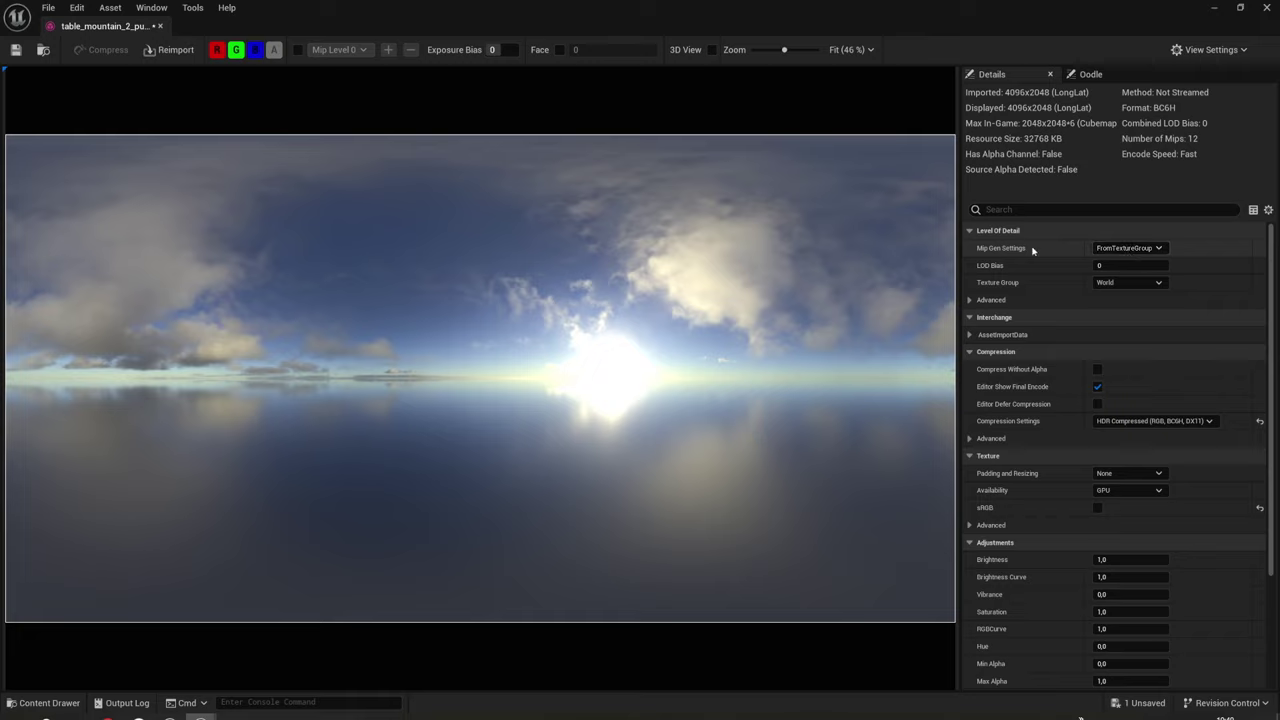
Set the sky cube's Mip Gen Settings to NoMipmaps, leaving a single mip.
left_click(1157, 248)
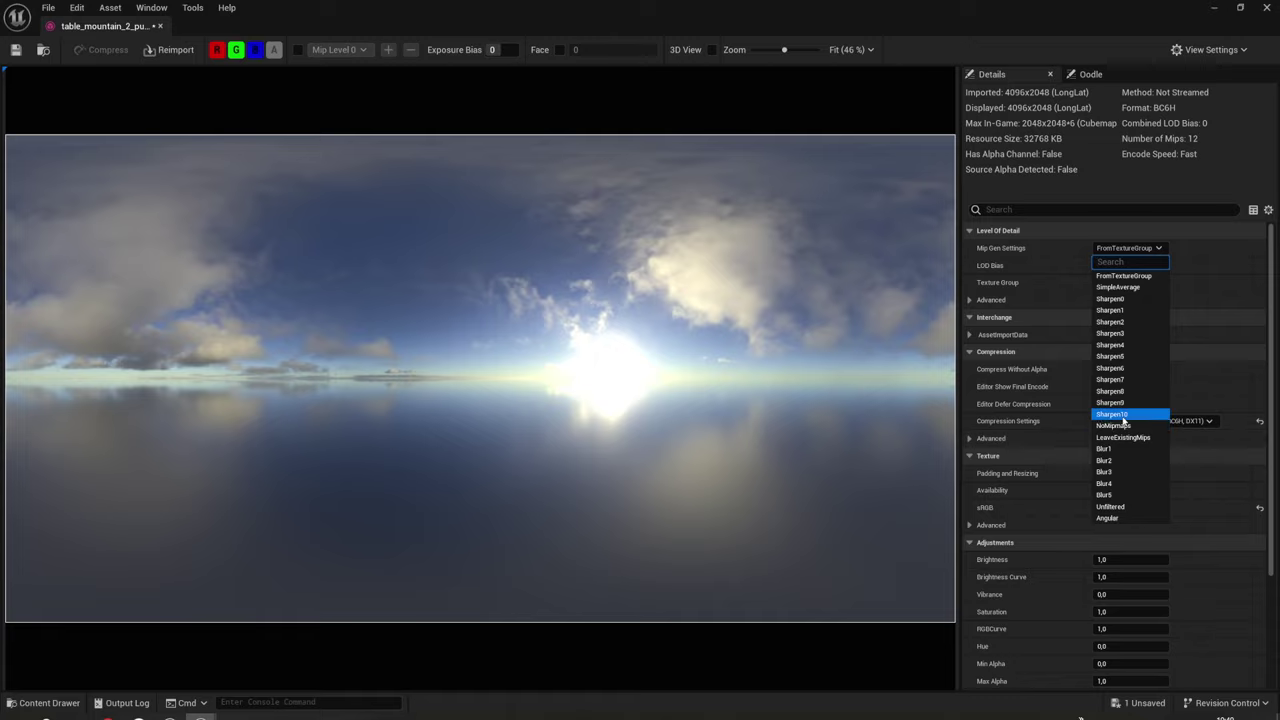
left_click(1118, 426)
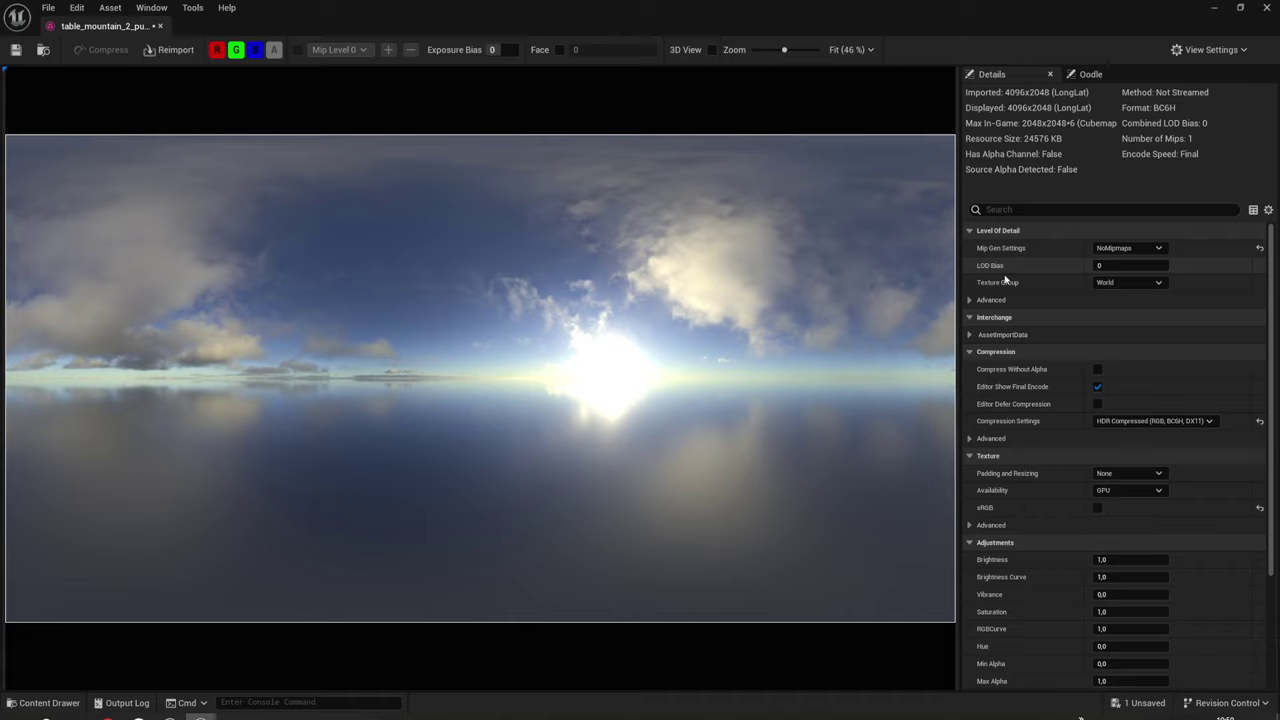
Set Texture Group to Skybox and compression to UserInterface2D (RGBA), then save the texture.
left_click(1146, 286)
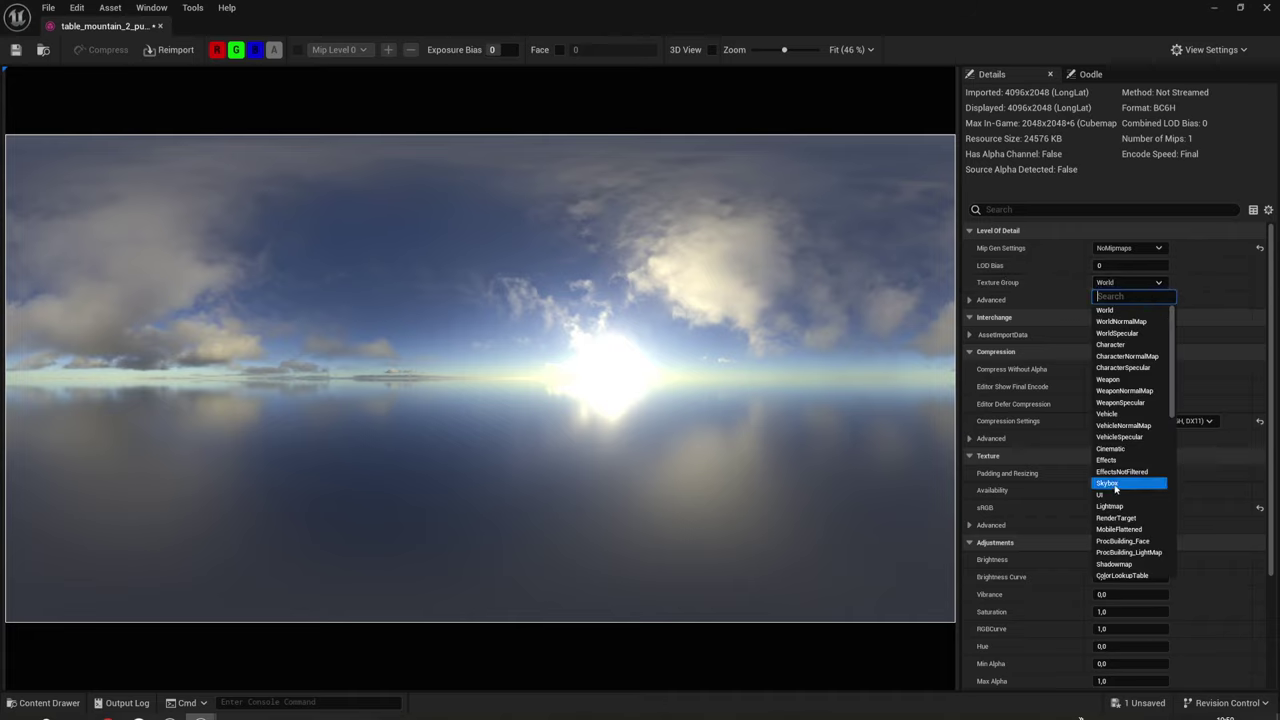
left_click(1115, 484)
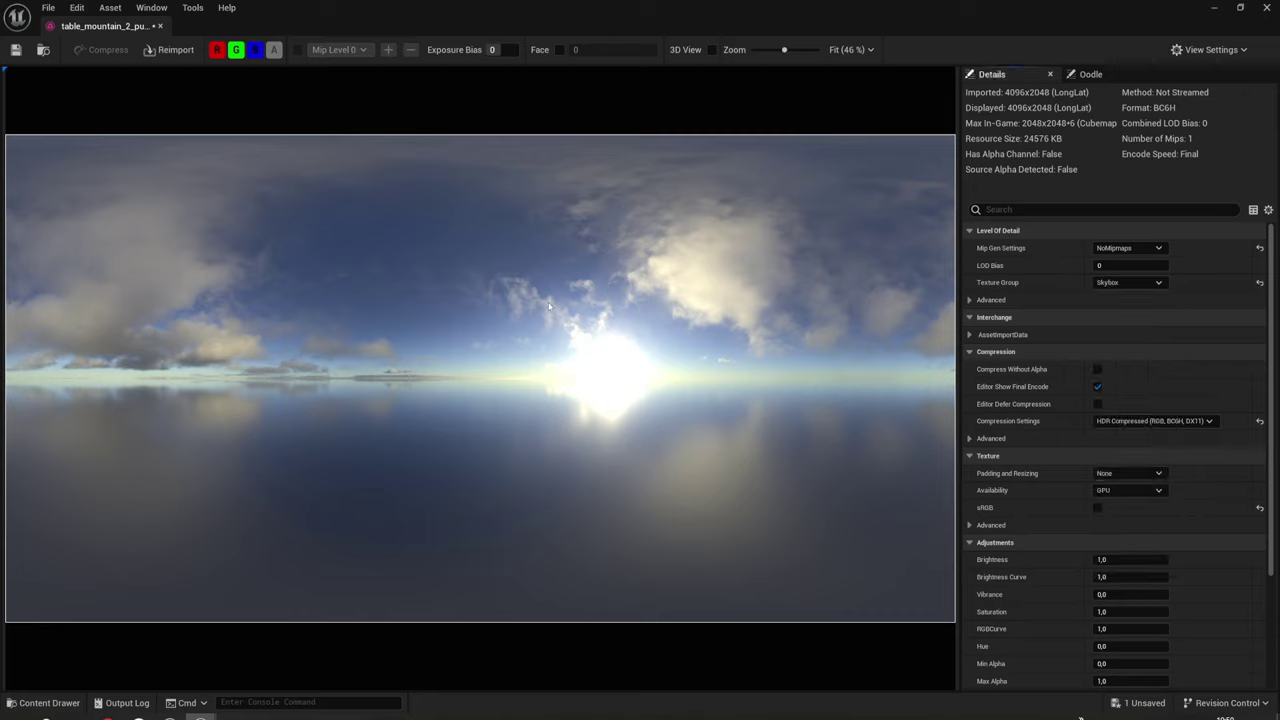
left_click(1155, 421)
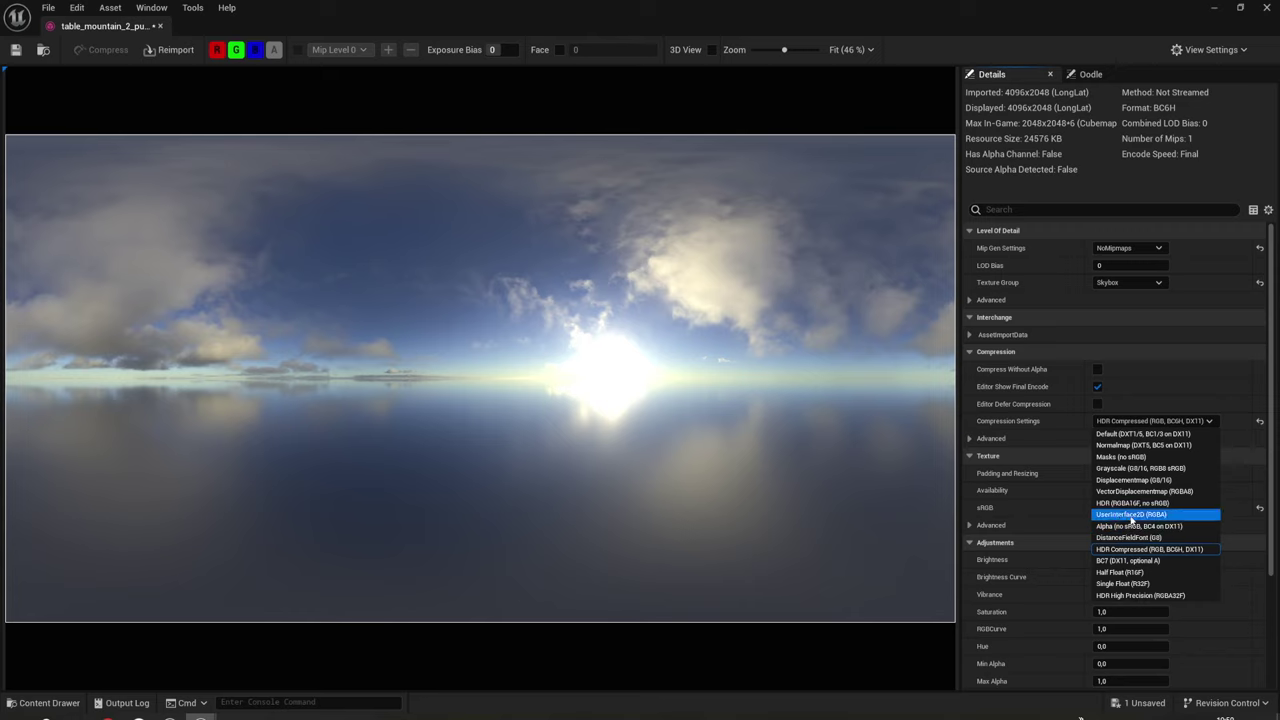
left_click(1131, 516)
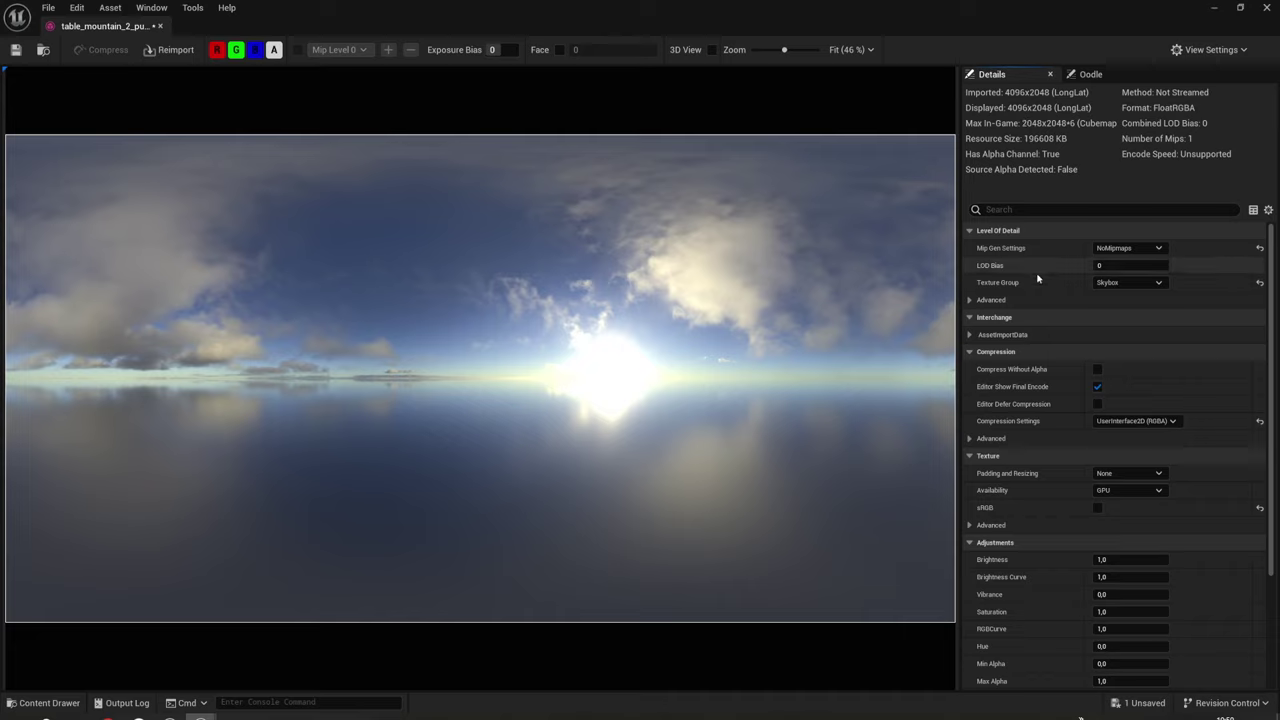
left_click(15, 51)
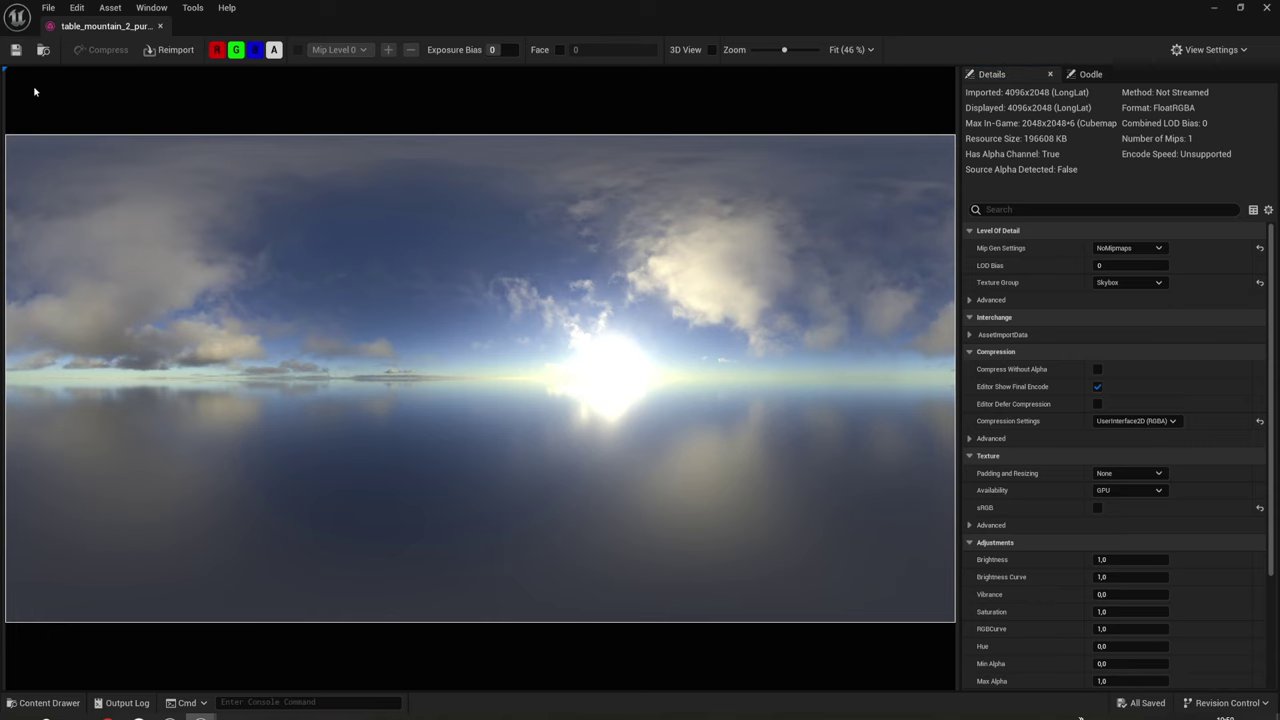
Create a material from the sky texture named SKY_mountain_2_puresky_4k_Mat and open it.
left_click(160, 27)
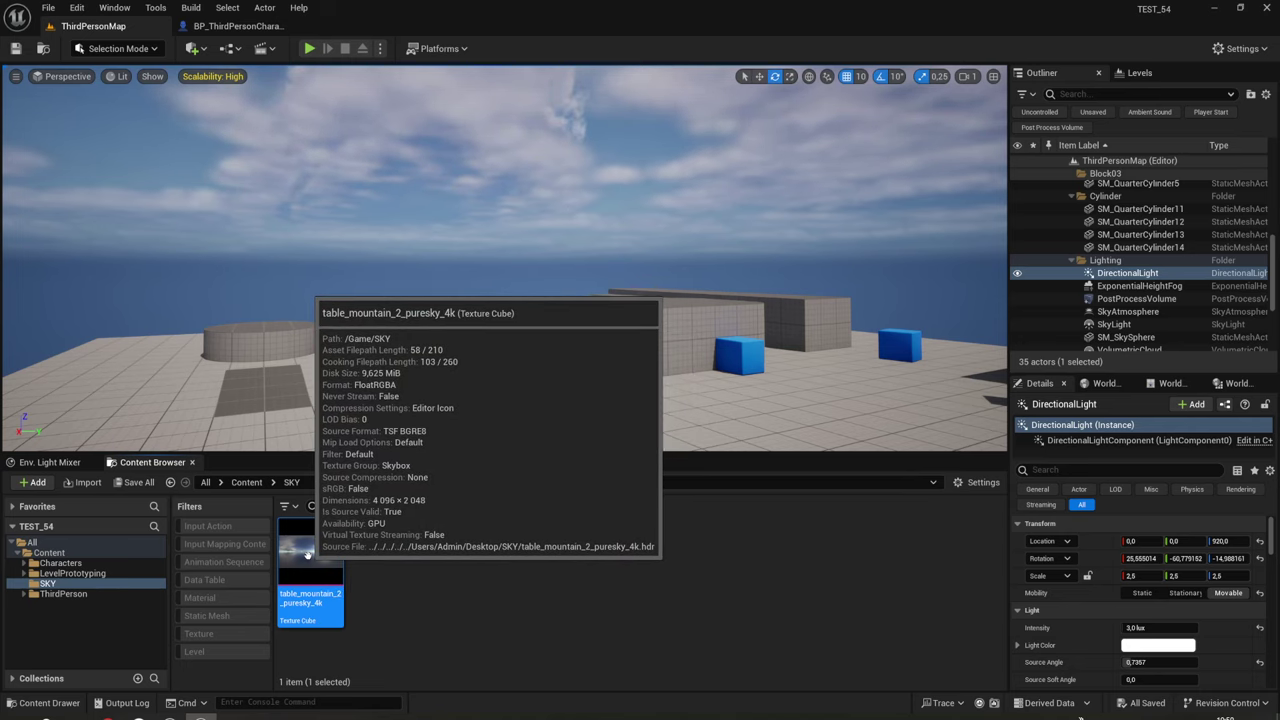
right_click(330, 565)
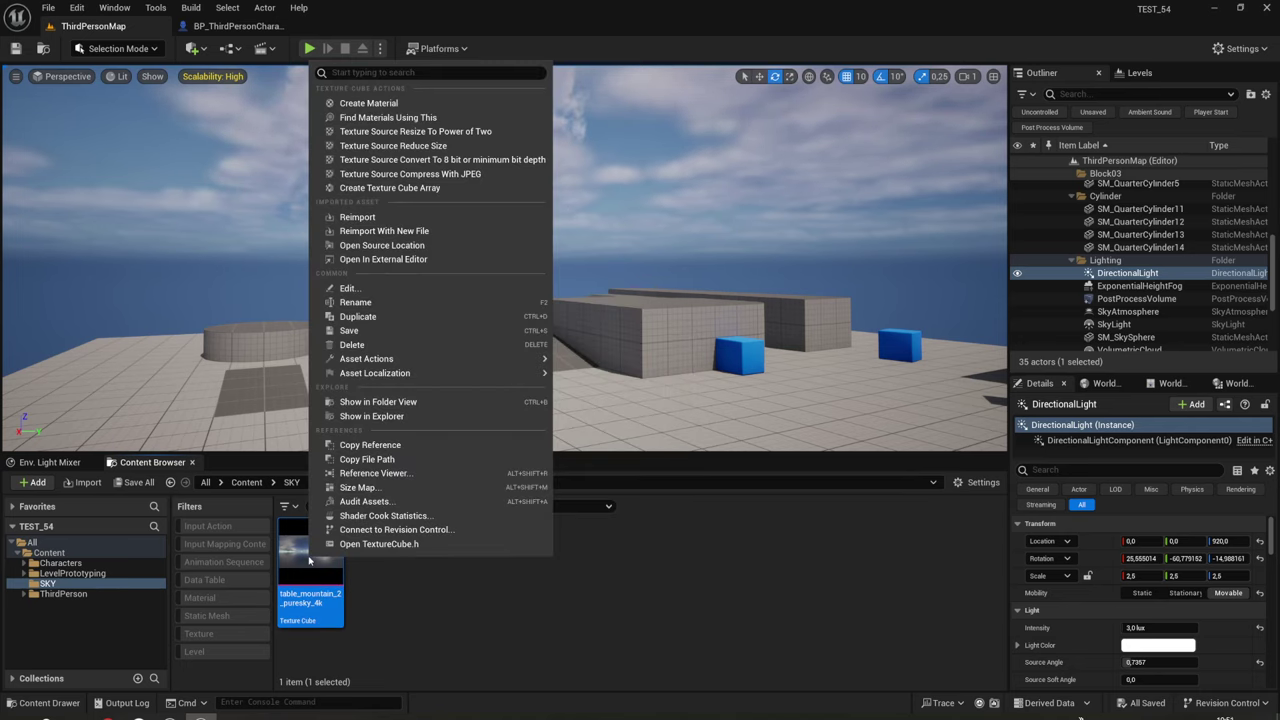
left_click(362, 103)
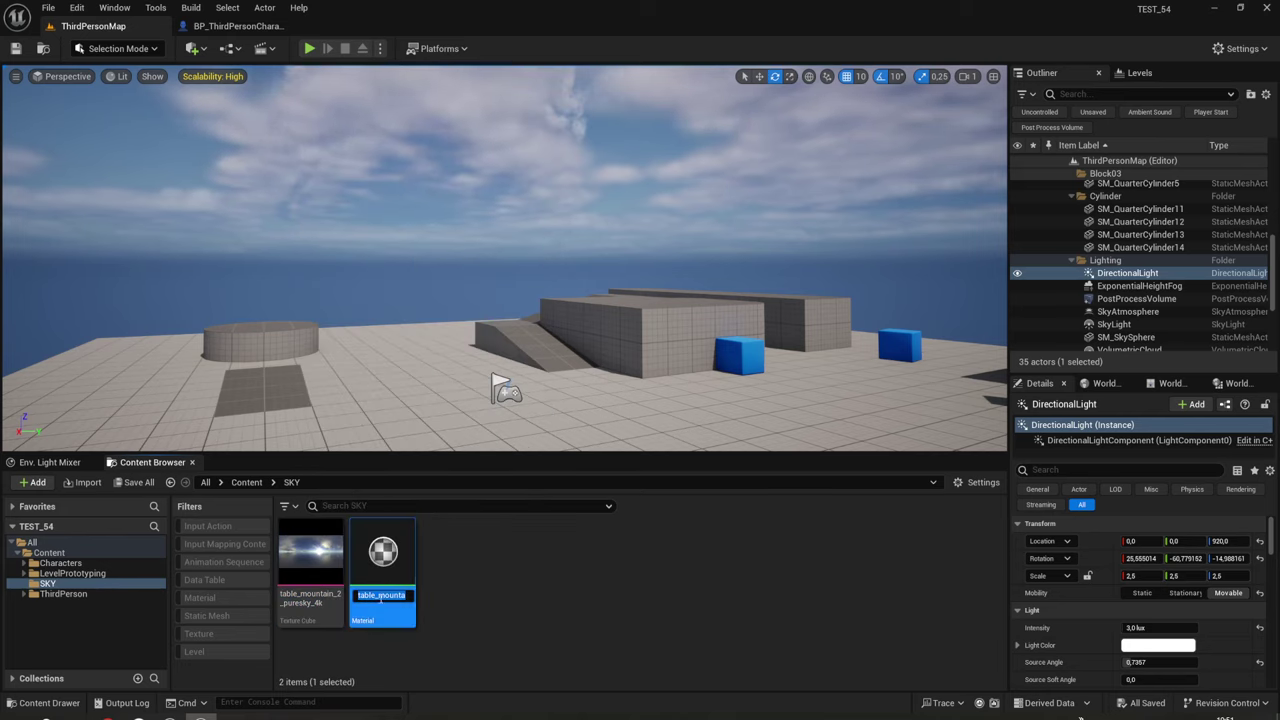
key("Home")
type("S")
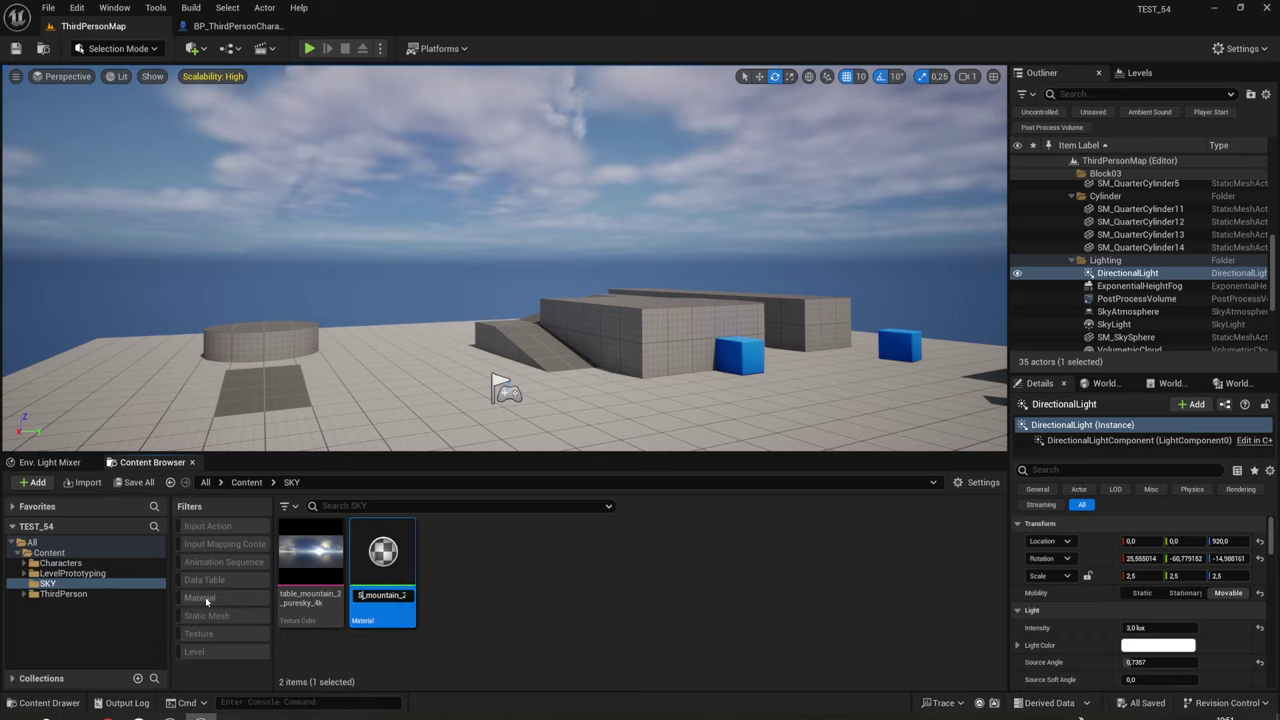
type("KY")
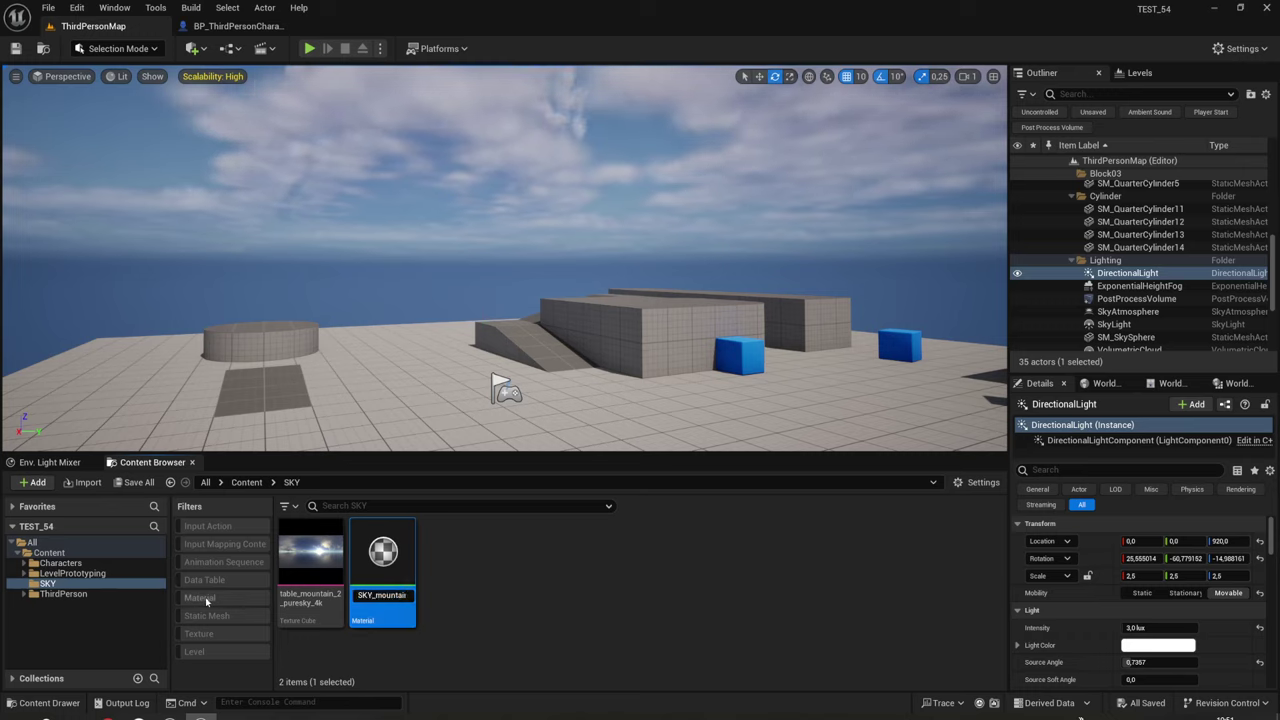
key("Return")
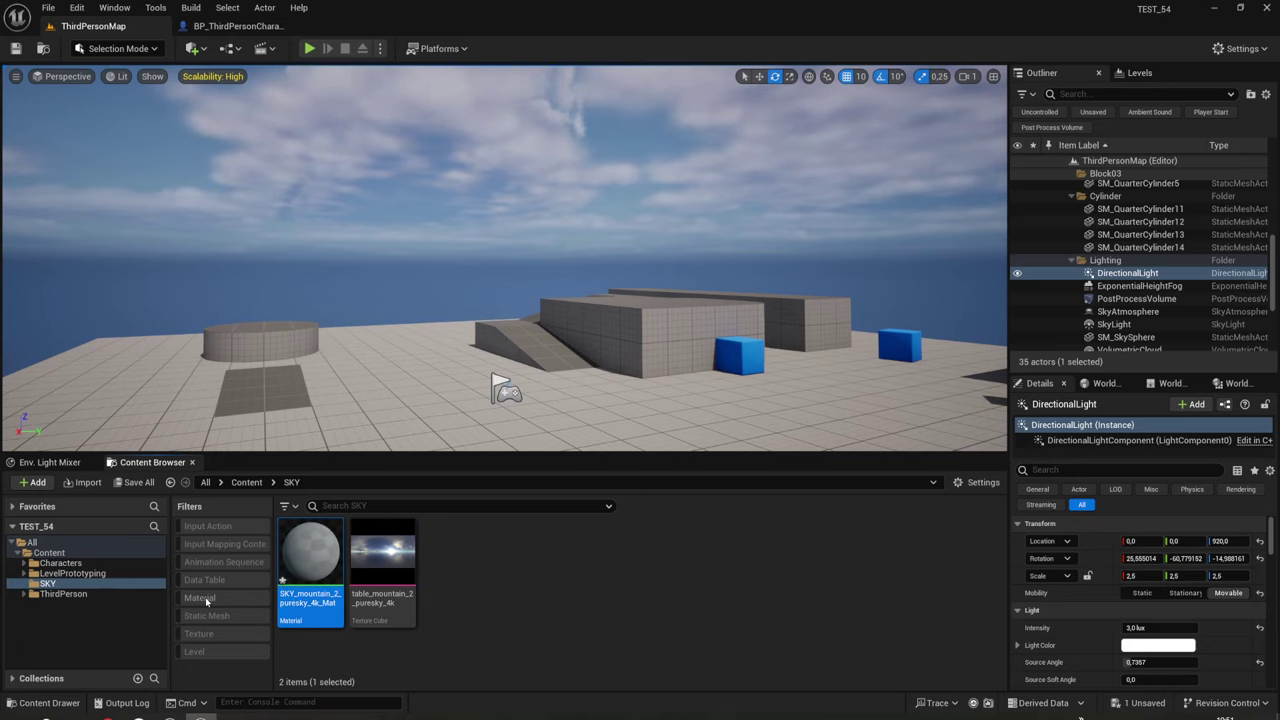
double_click(321, 571)
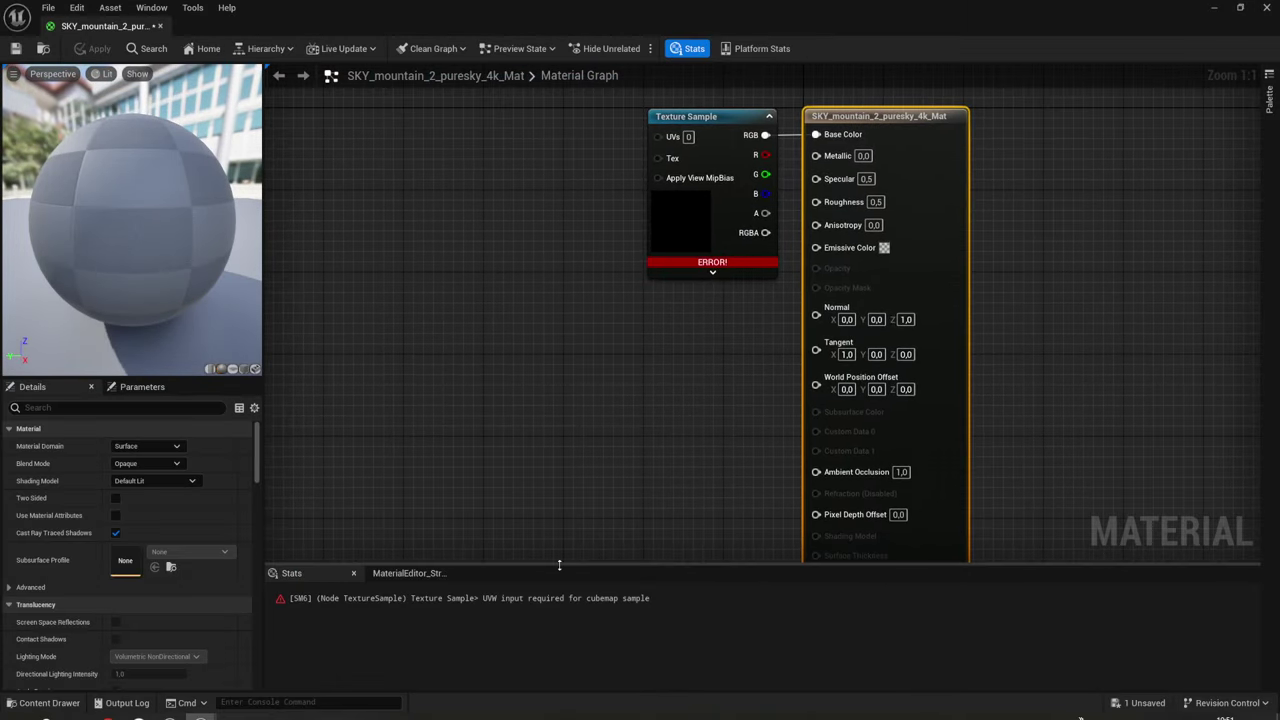
Make room in the graph, move the Texture Sample left and disconnect it from Base Color.
left_click_drag(559, 564, 559, 604)
scroll(723, 386, "down", 1)
scroll(773, 376, "down", 1)
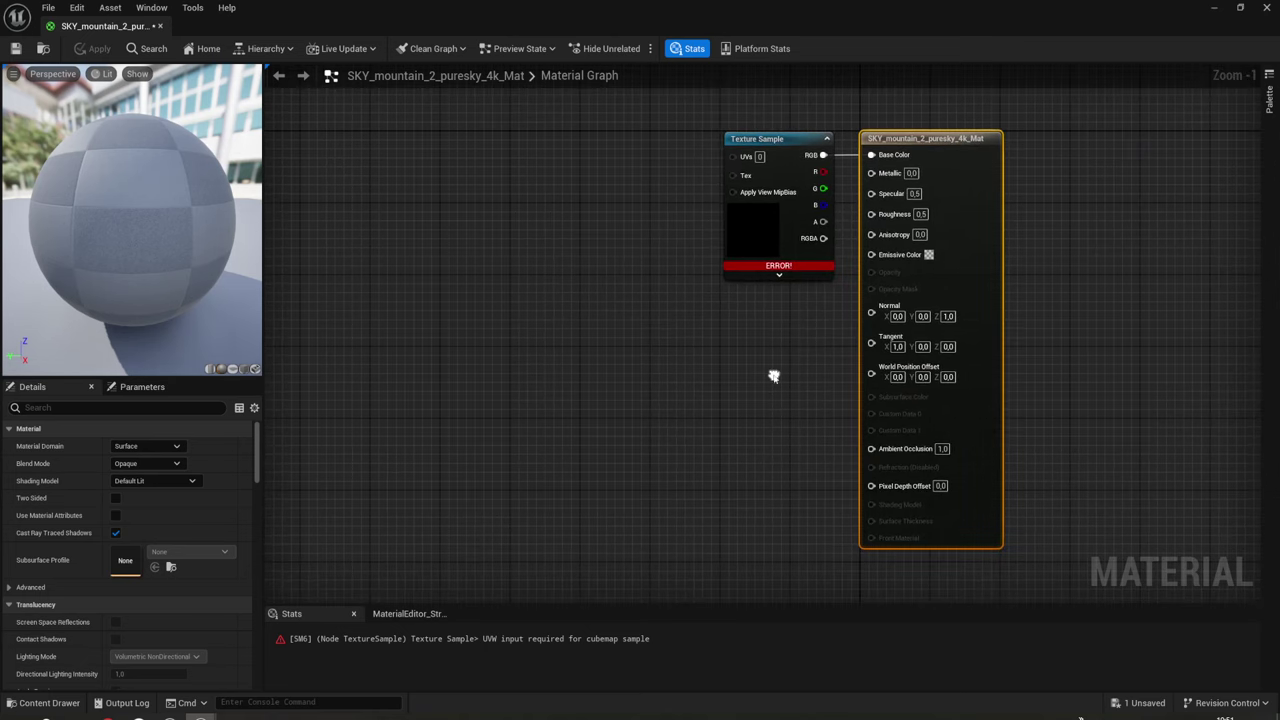
left_click(737, 375)
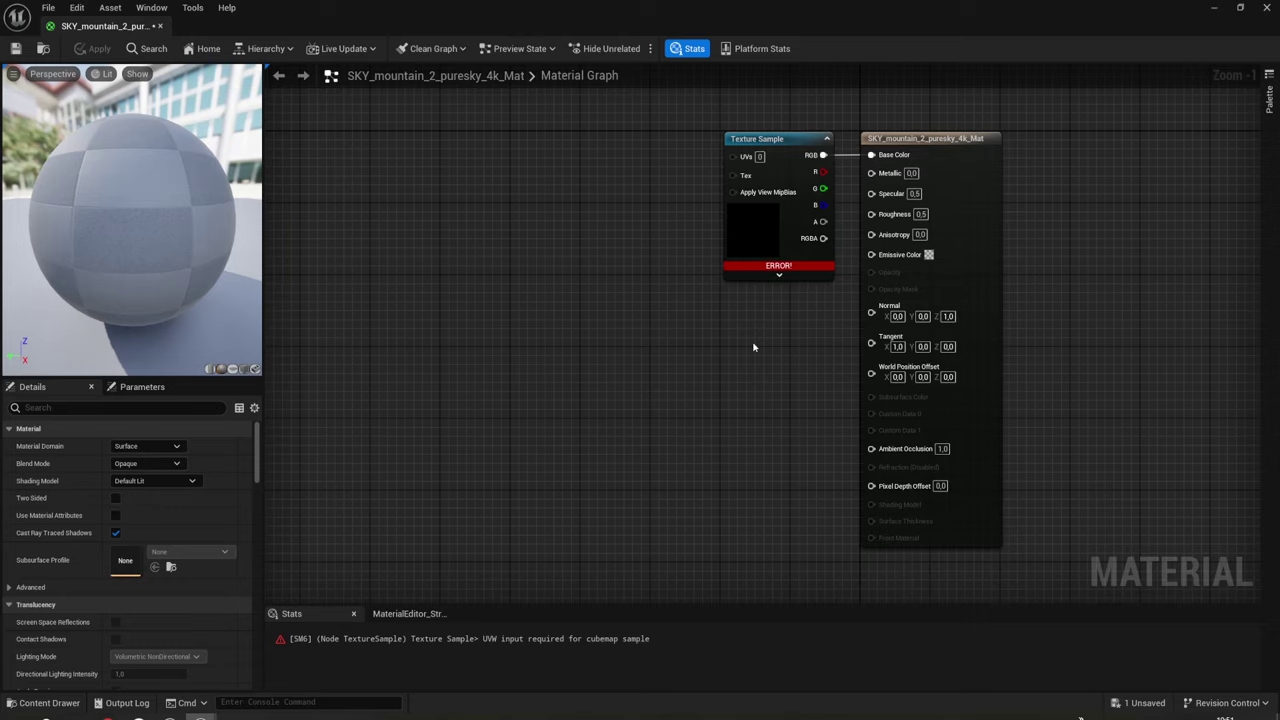
left_click_drag(794, 148, 631, 149)
left_click(786, 157, "alt")
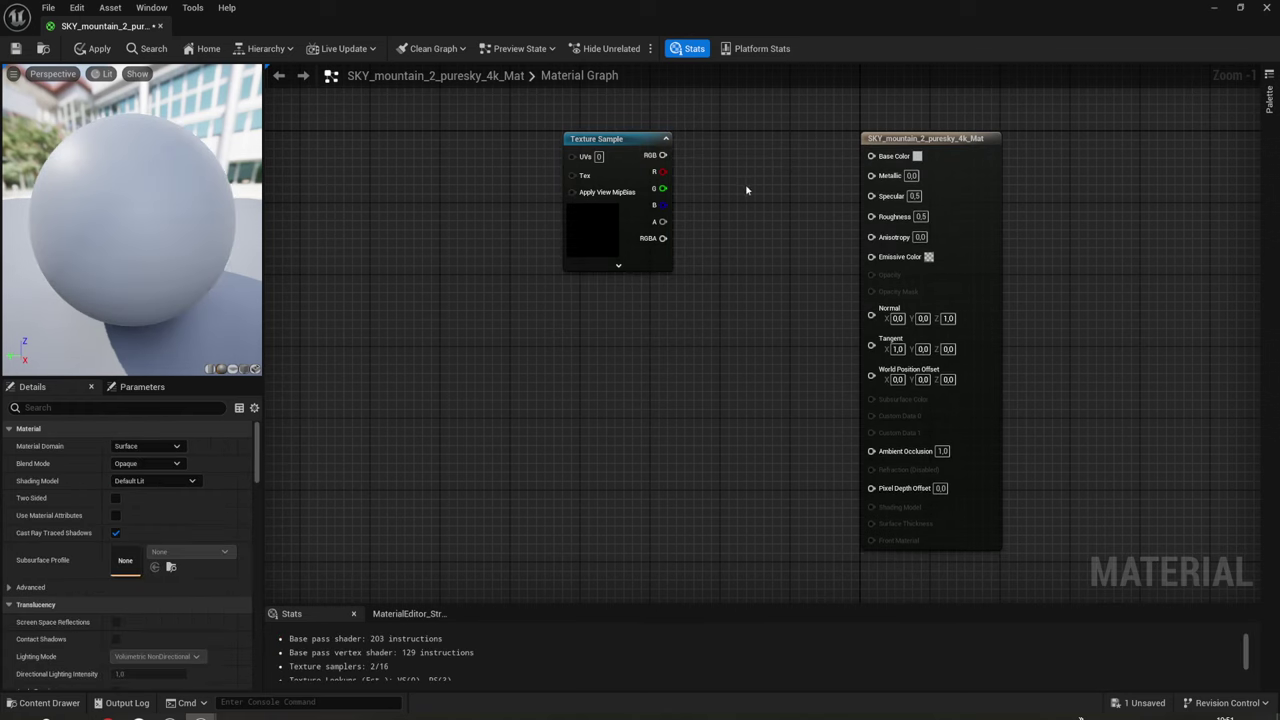
Select the material's main output node and bring up its Shading Model choices.
left_click(615, 222)
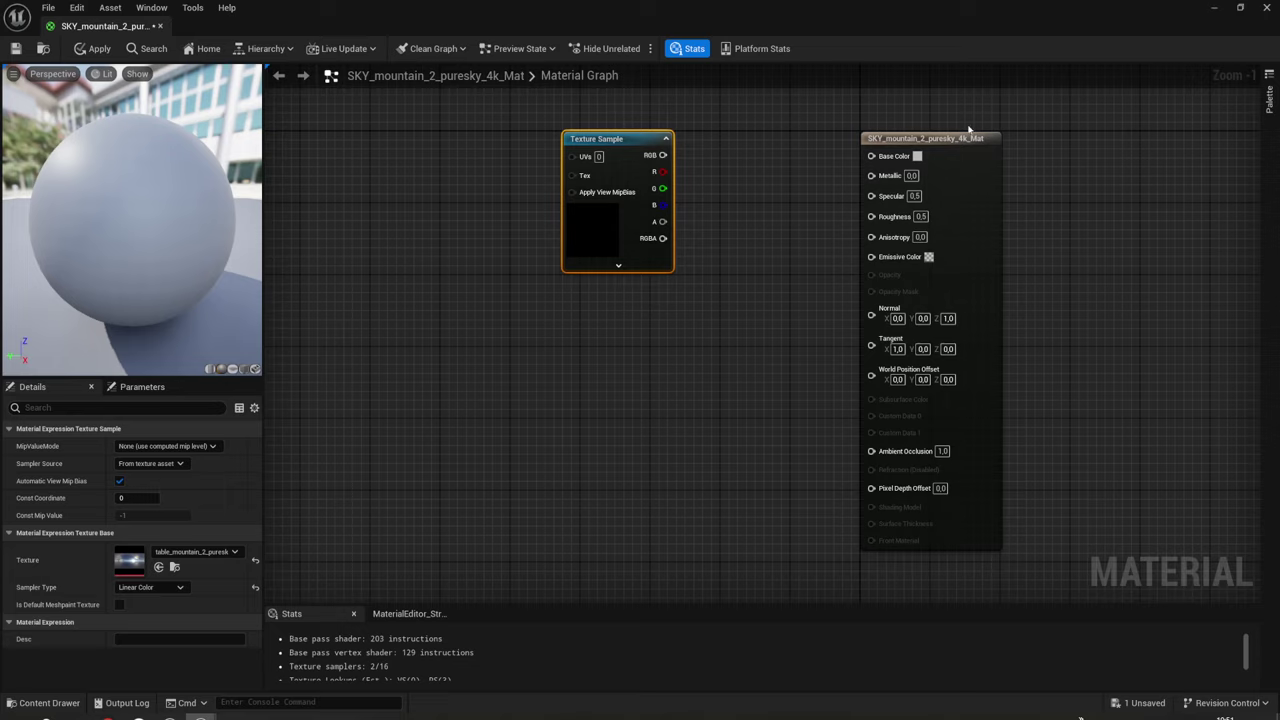
left_click_drag(953, 97, 1029, 254)
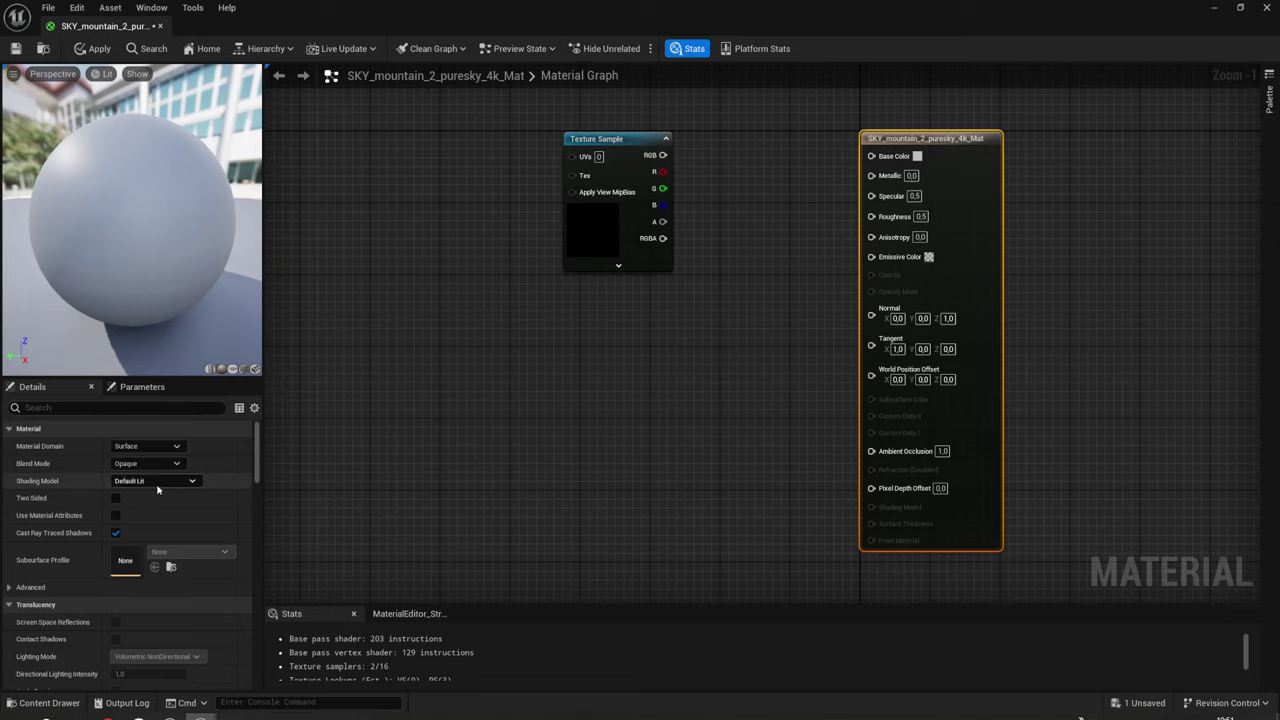
left_click(190, 481)
Set the shading model to Unlit and route the texture's RGB through a Multiply node into Emissive Color.
left_click(122, 491)
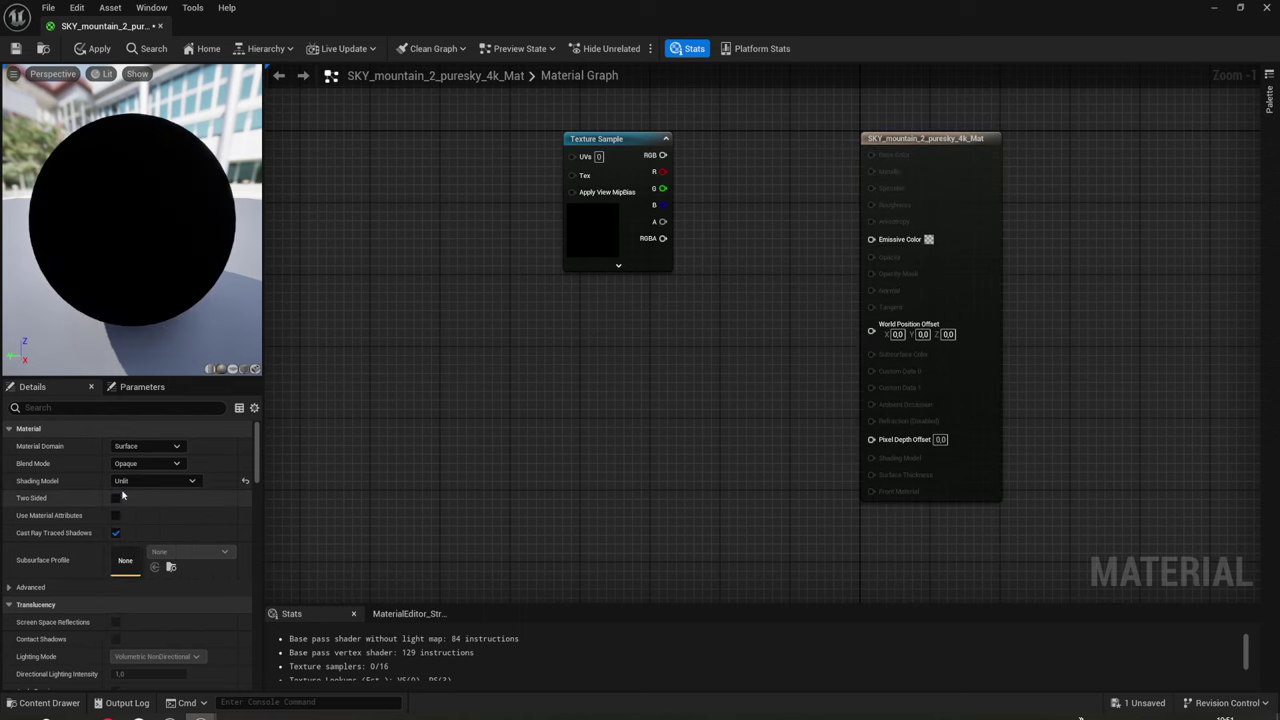
mouse_move(665, 170)
left_mouse_down()
mouse_move(769, 250)
mouse_move(885, 241)
left_mouse_up()
mouse_move(739, 229)
left_mouse_down()
mouse_move(783, 229)
mouse_move(687, 175)
mouse_move(629, 181)
left_mouse_up()
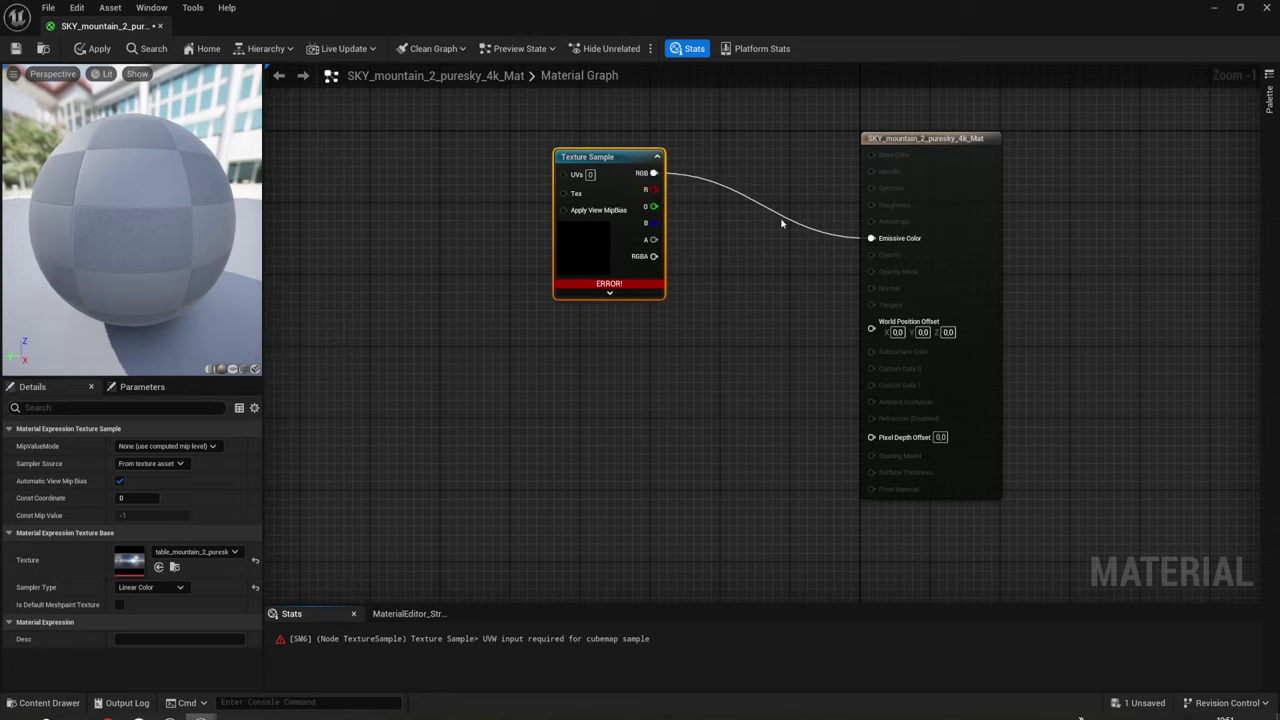
left_click(741, 228)
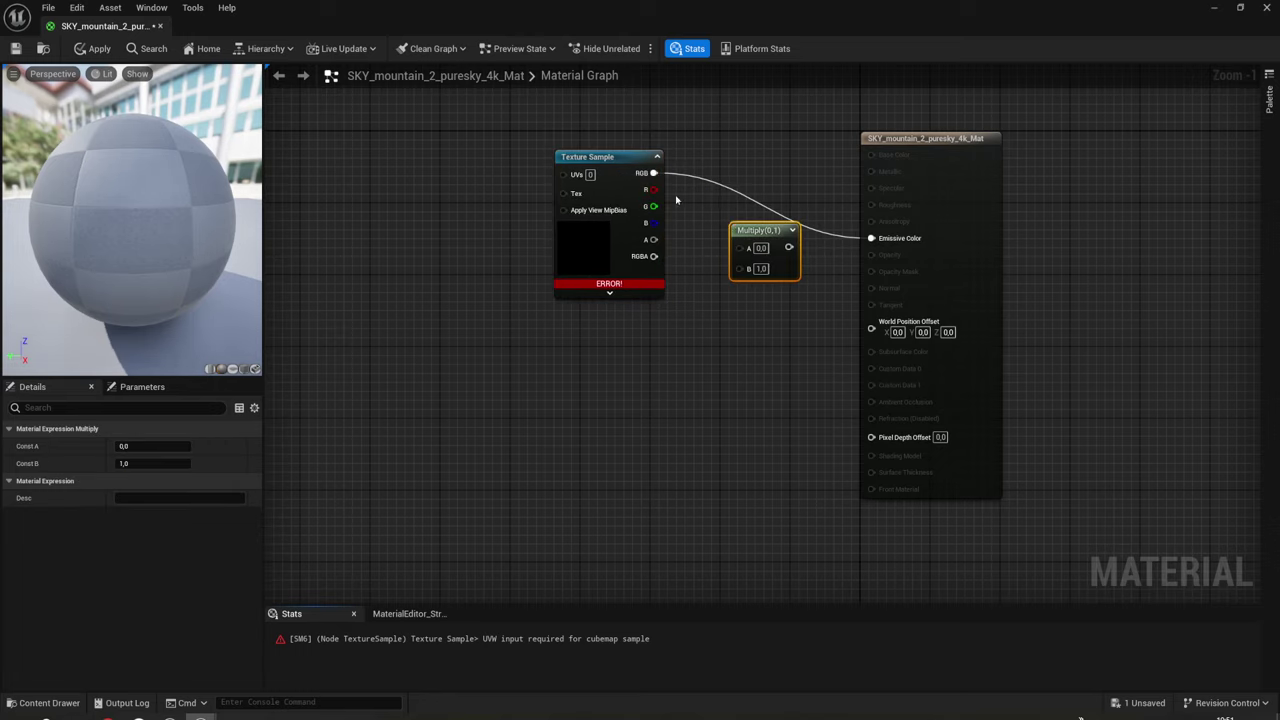
mouse_move(654, 173)
left_mouse_down()
mouse_move(738, 247)
mouse_move(871, 238)
left_mouse_up()
mouse_move(747, 230)
left_mouse_down()
mouse_move(797, 228)
mouse_move(795, 240)
left_mouse_up()
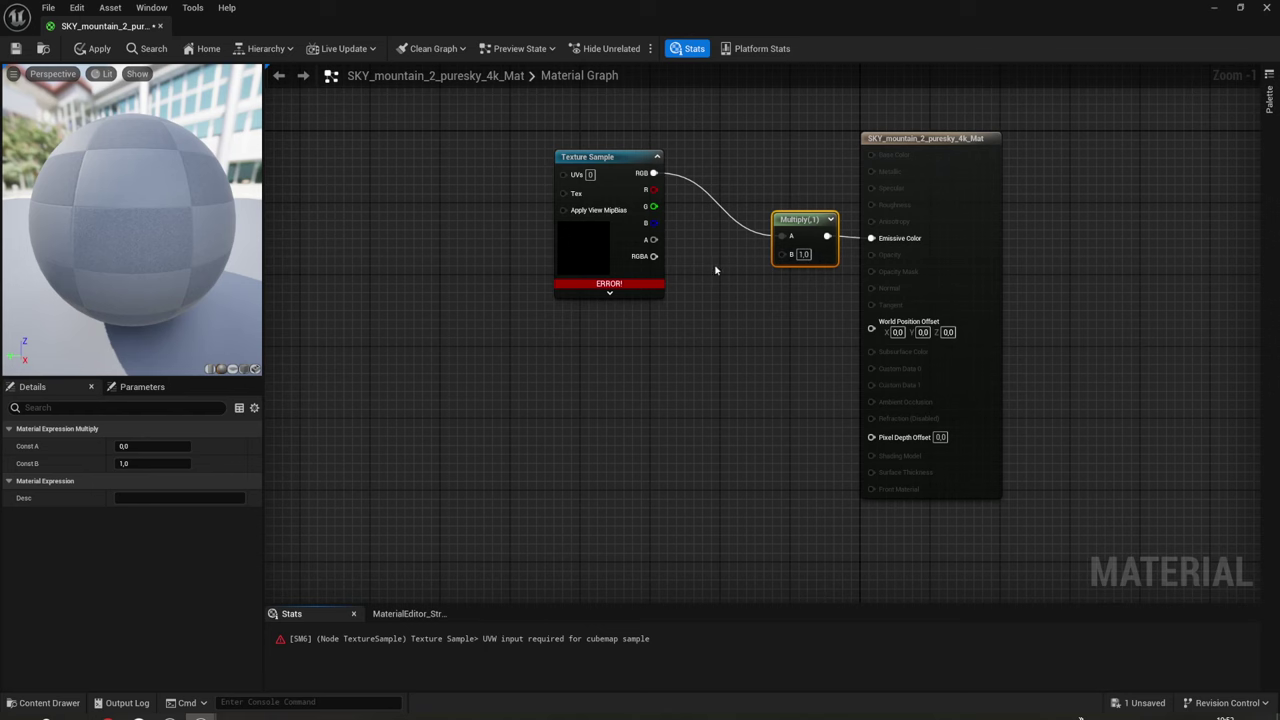
Rearrange the Texture Sample and Multiply nodes and drag a new connection from the UVs input.
mouse_move(759, 294)
right_mouse_down()
mouse_move(862, 397)
mouse_move(884, 366)
right_mouse_up()
left_click_drag(742, 262, 750, 249)
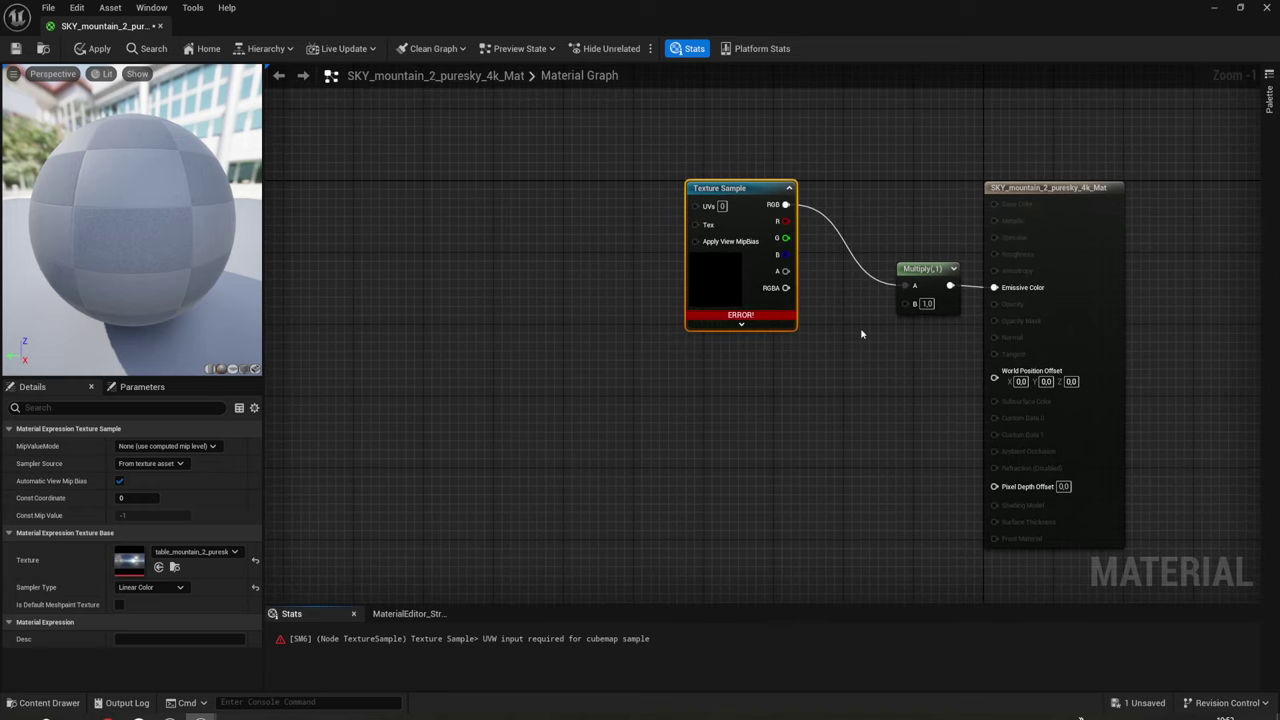
left_click_drag(907, 202, 942, 382)
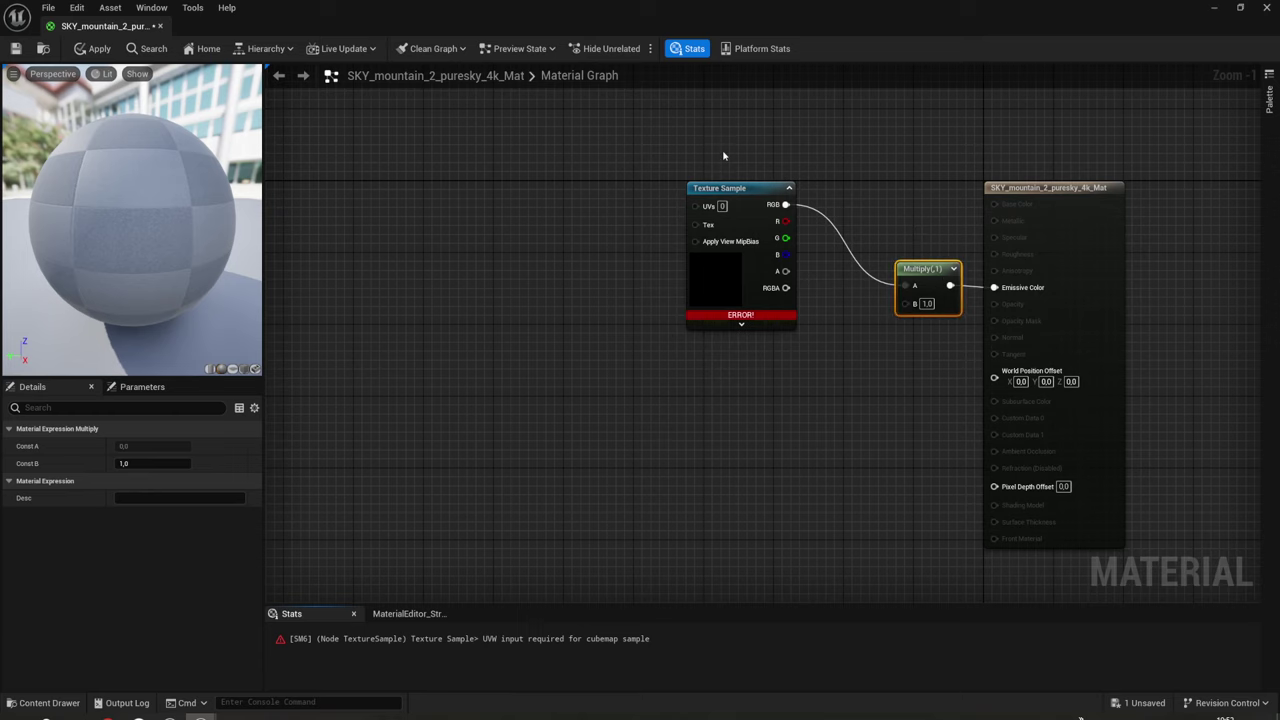
left_click_drag(640, 171, 838, 392)
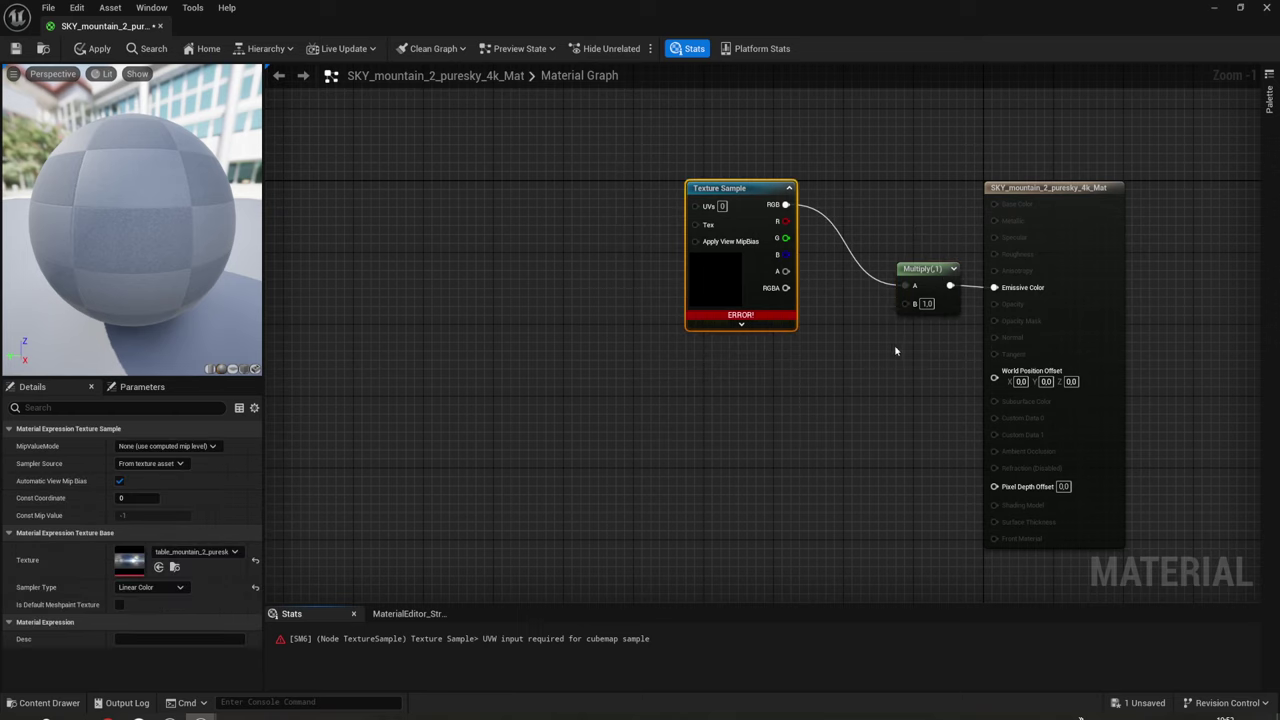
right_click_drag(895, 351, 706, 365)
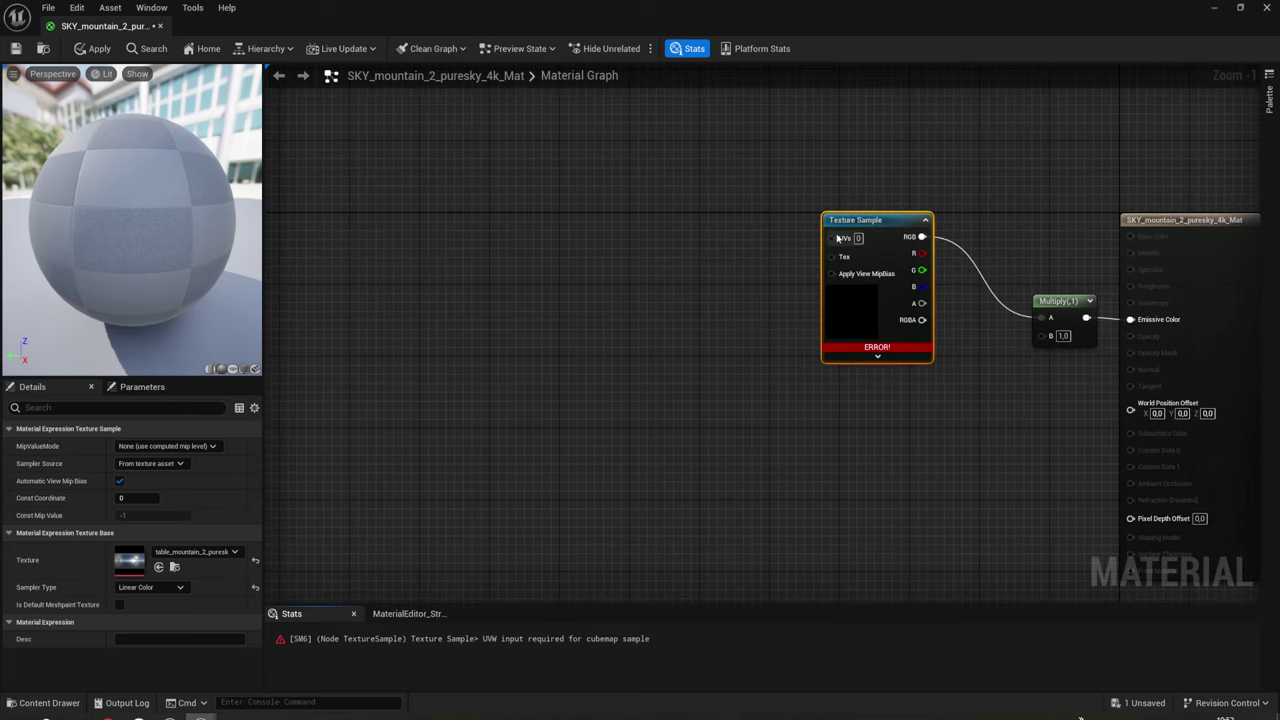
left_click_drag(837, 238, 617, 245)
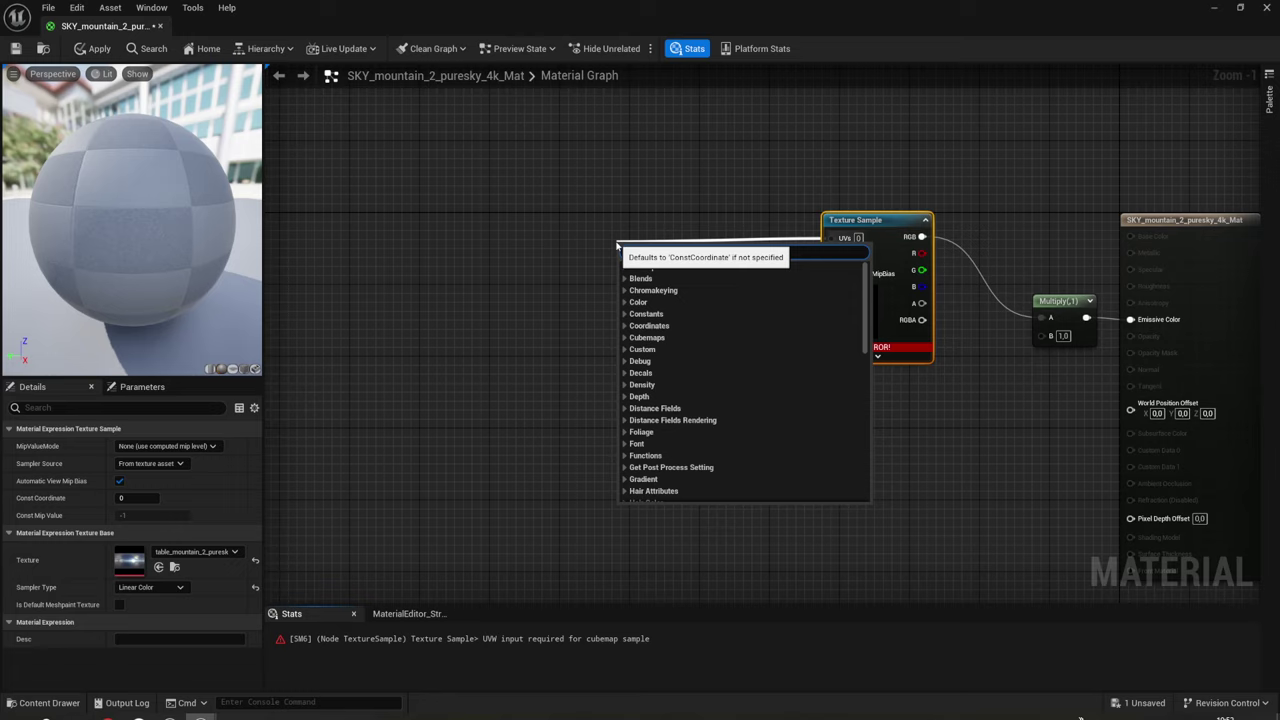
Add a Reflection Vector node (search 'ref') feeding the Texture Sample's UVs and position it.
type("refl")
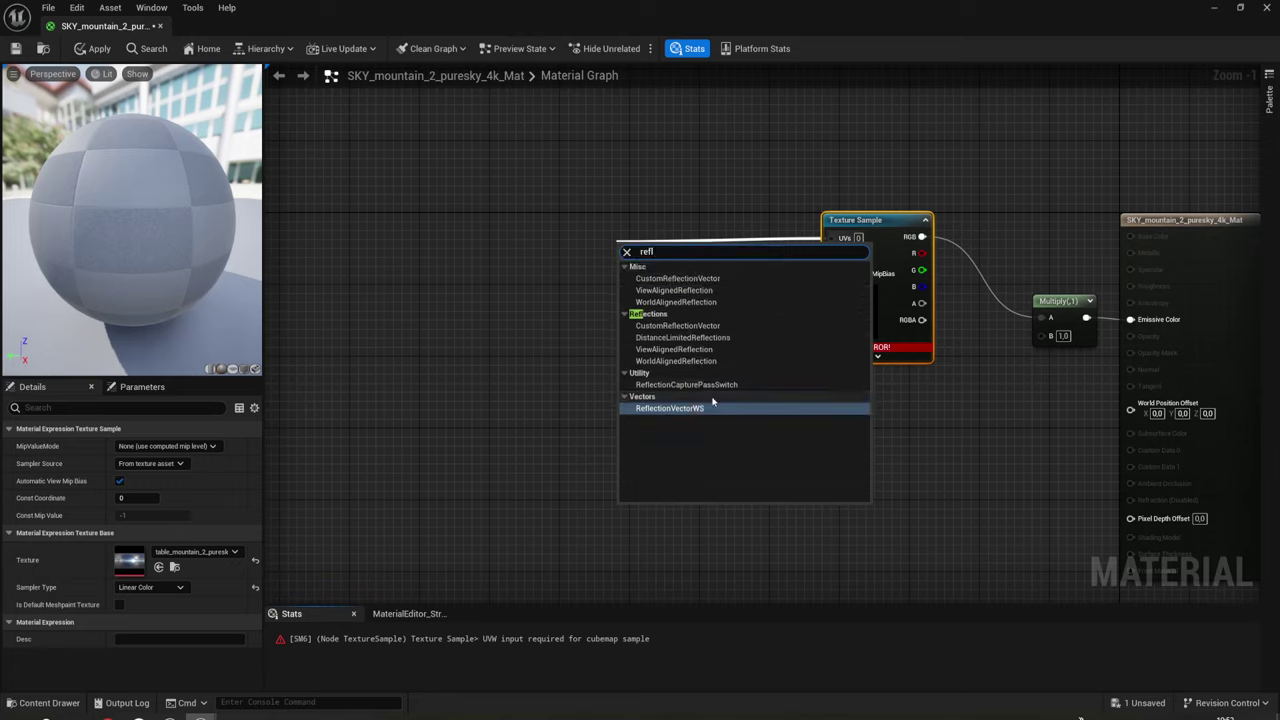
left_click(684, 409)
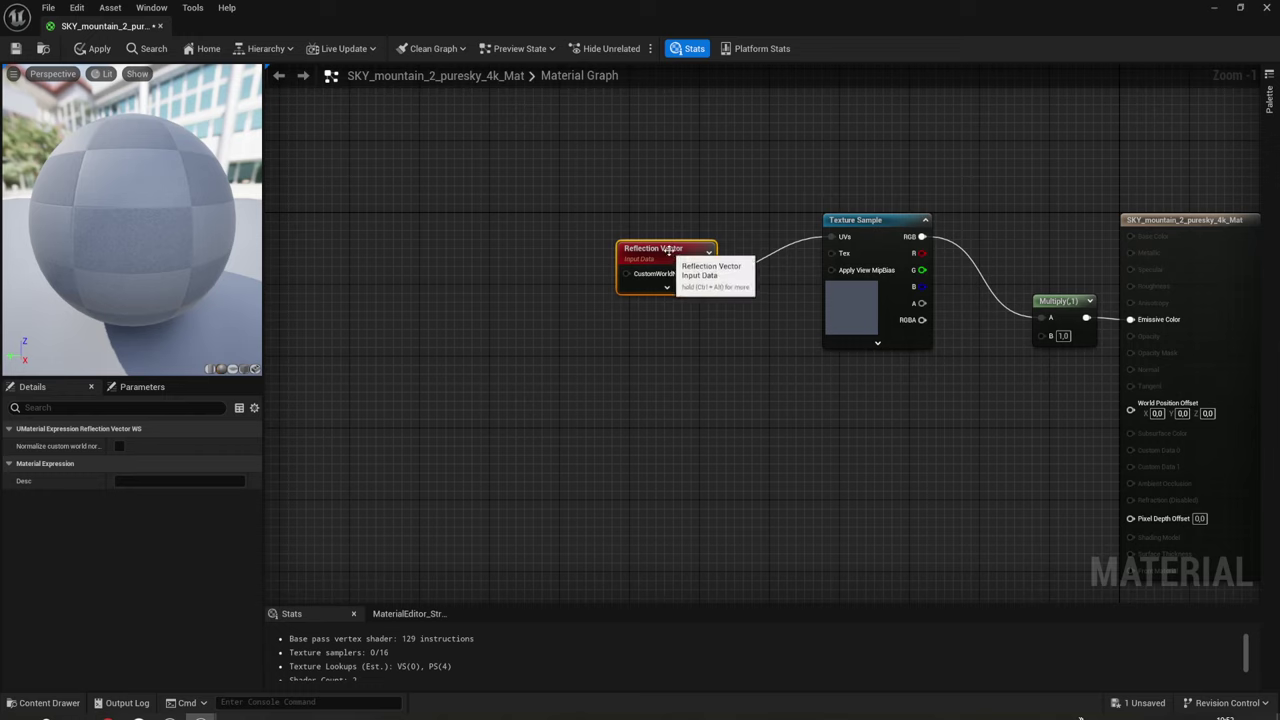
left_click_drag(666, 244, 741, 222)
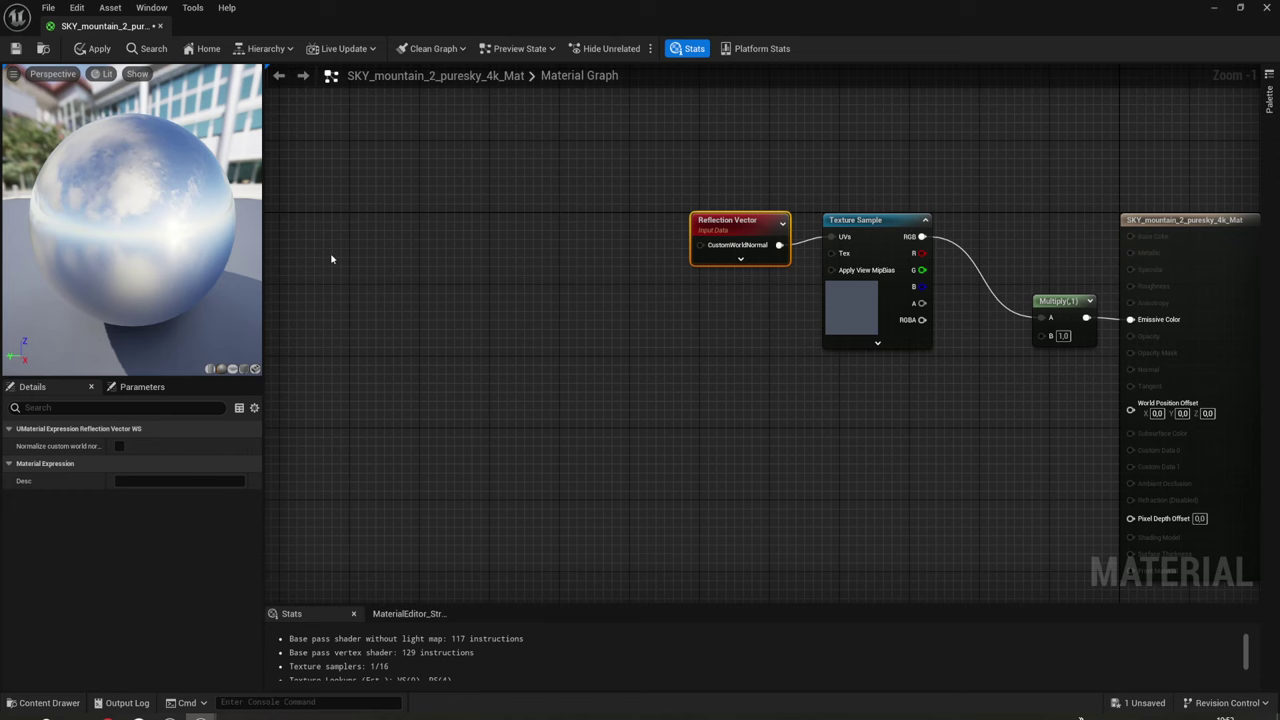
right_click_drag(757, 310, 807, 333)
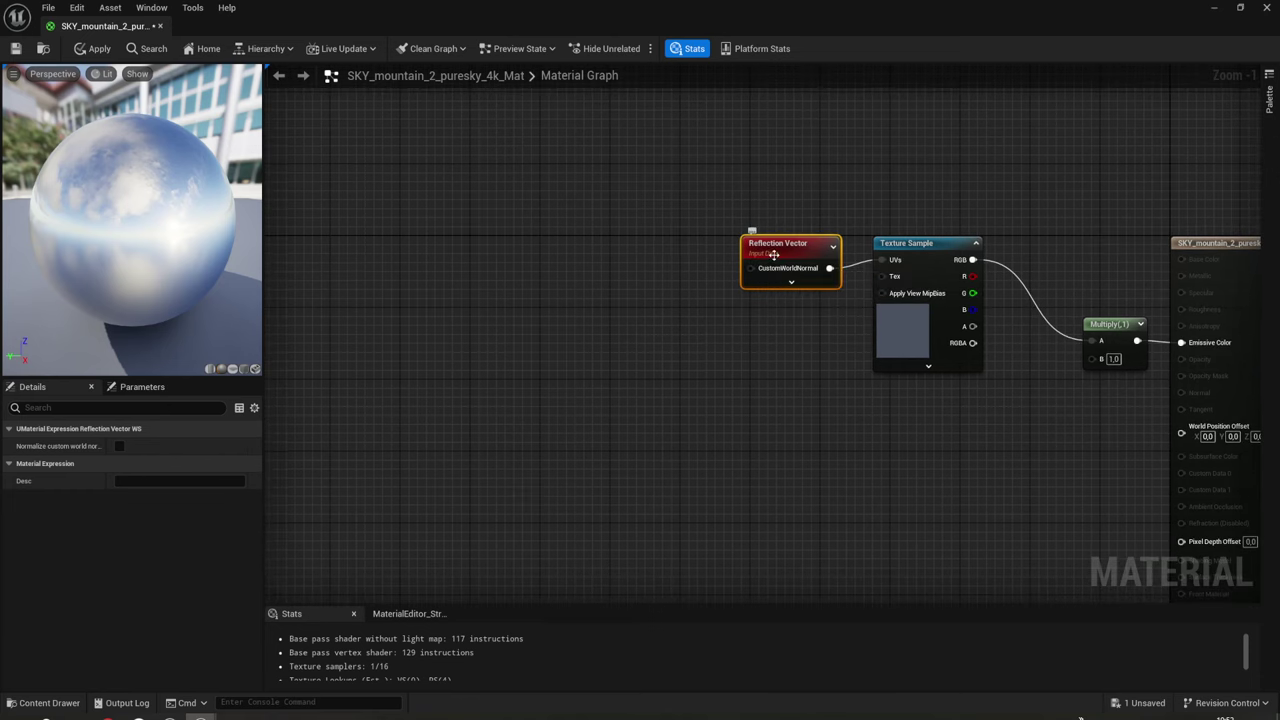
left_click_drag(752, 267, 761, 257)
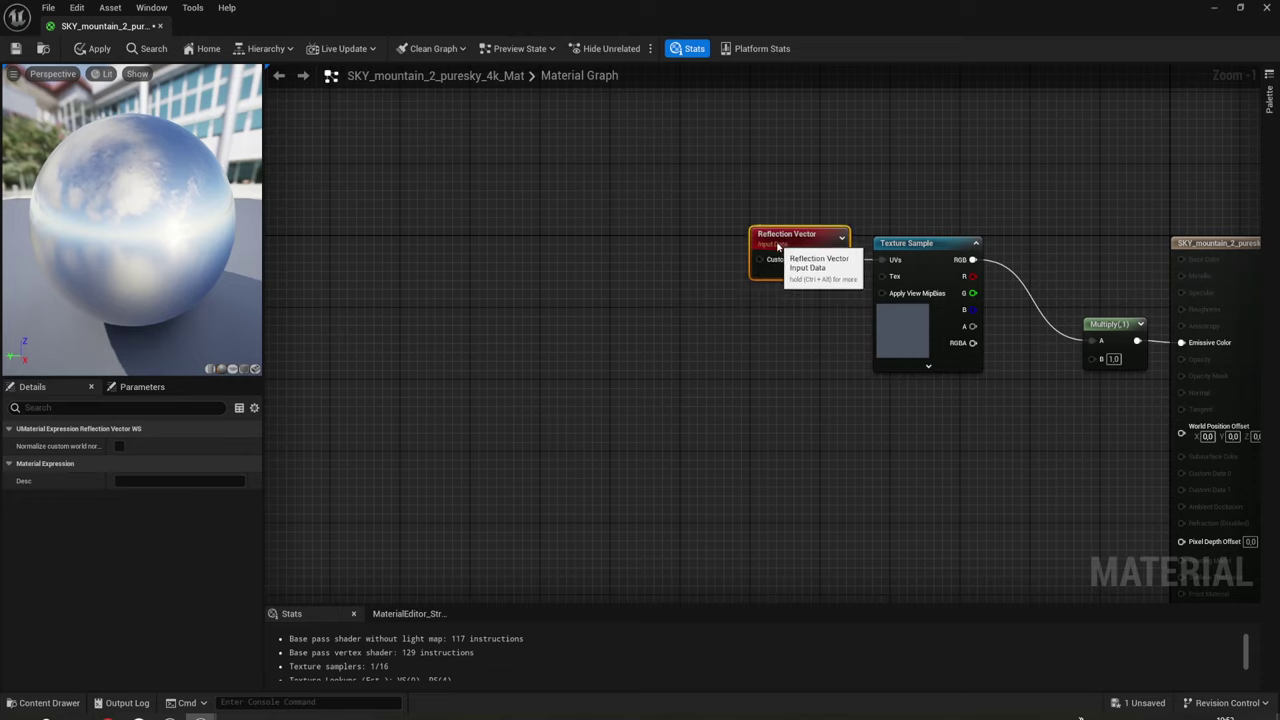
Wire a 0,0,0 Constant3Vector into Reflection Vector's CustomWorldNormal and apply the material.
left_click(590, 248)
right_click(566, 228)
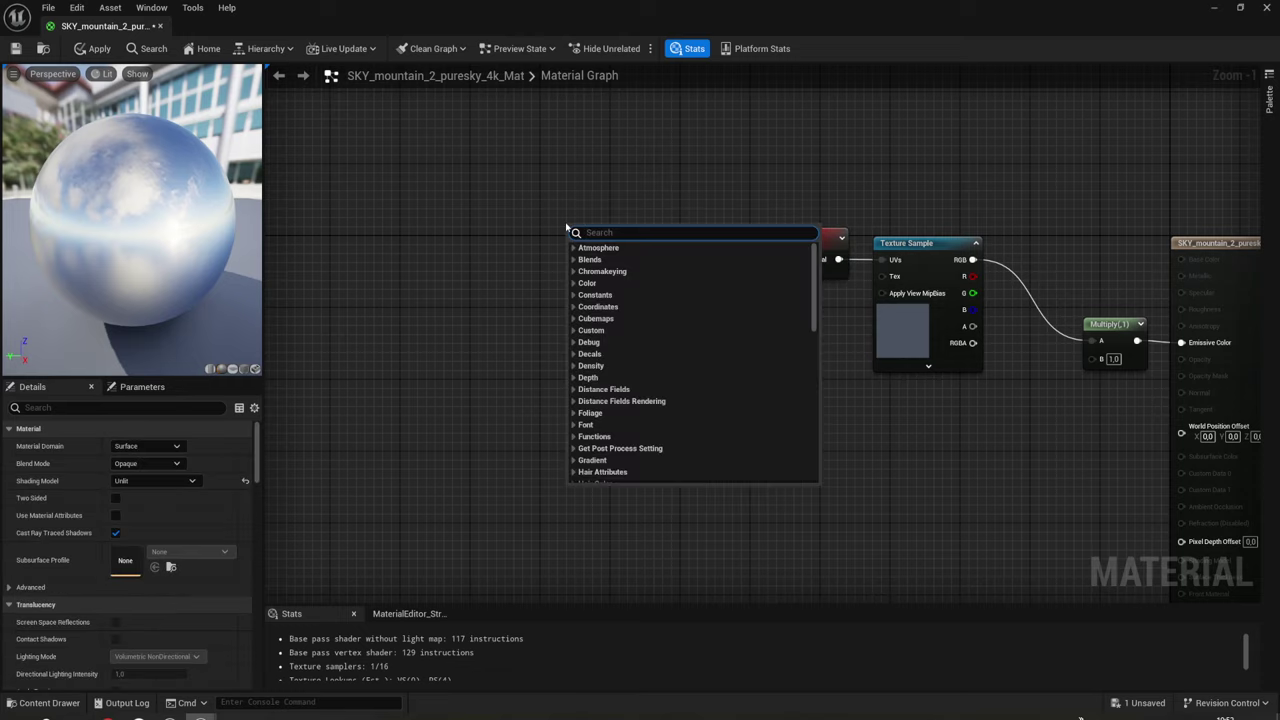
type("vect")
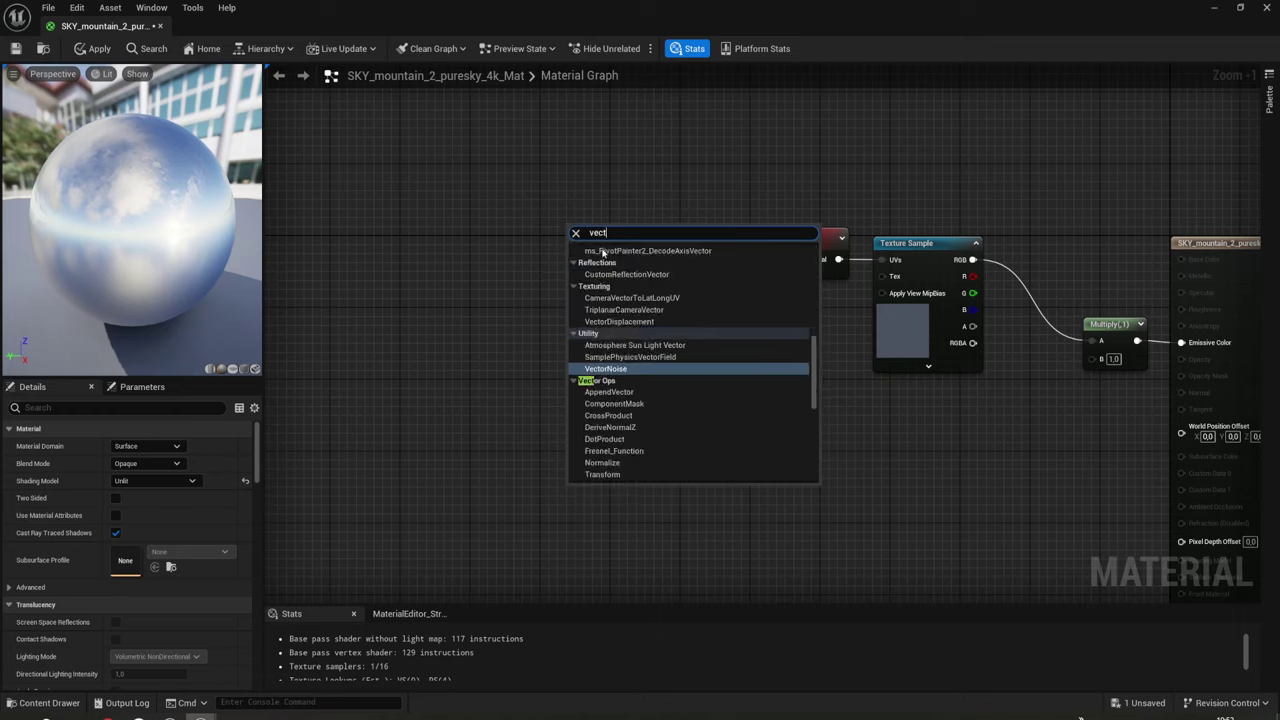
scroll(630, 350, "down", 5)
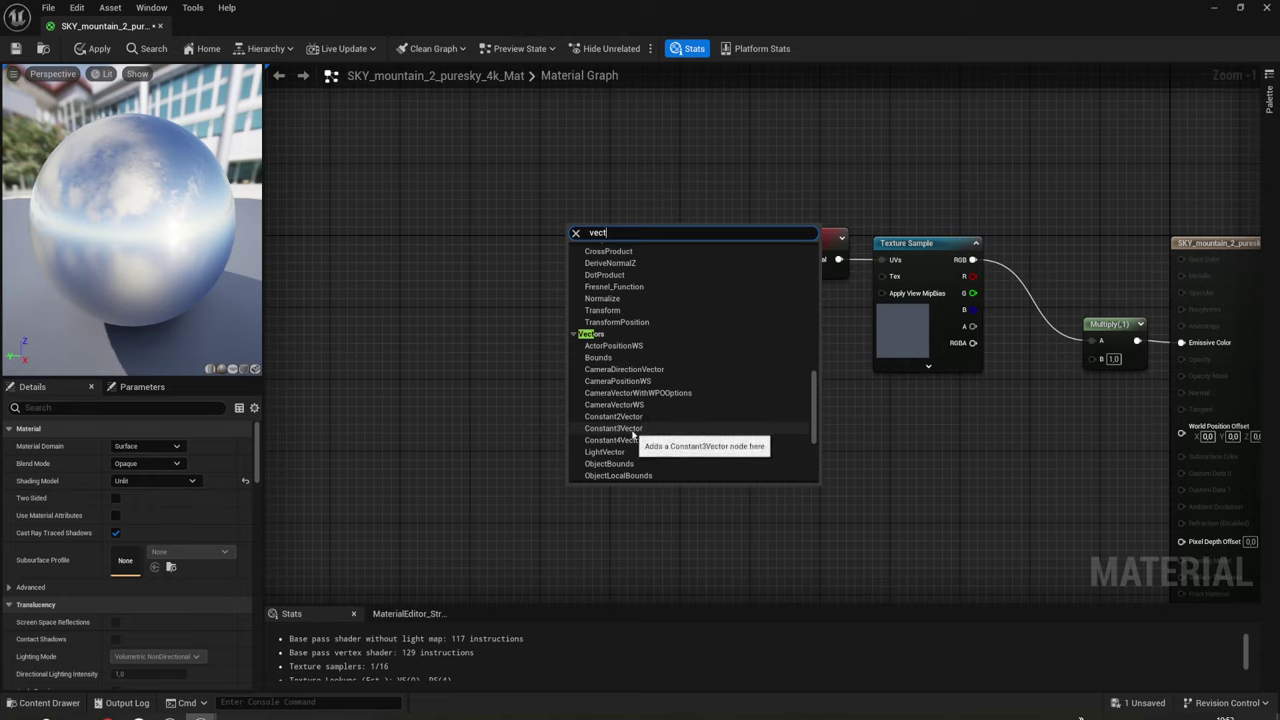
left_click(633, 429)
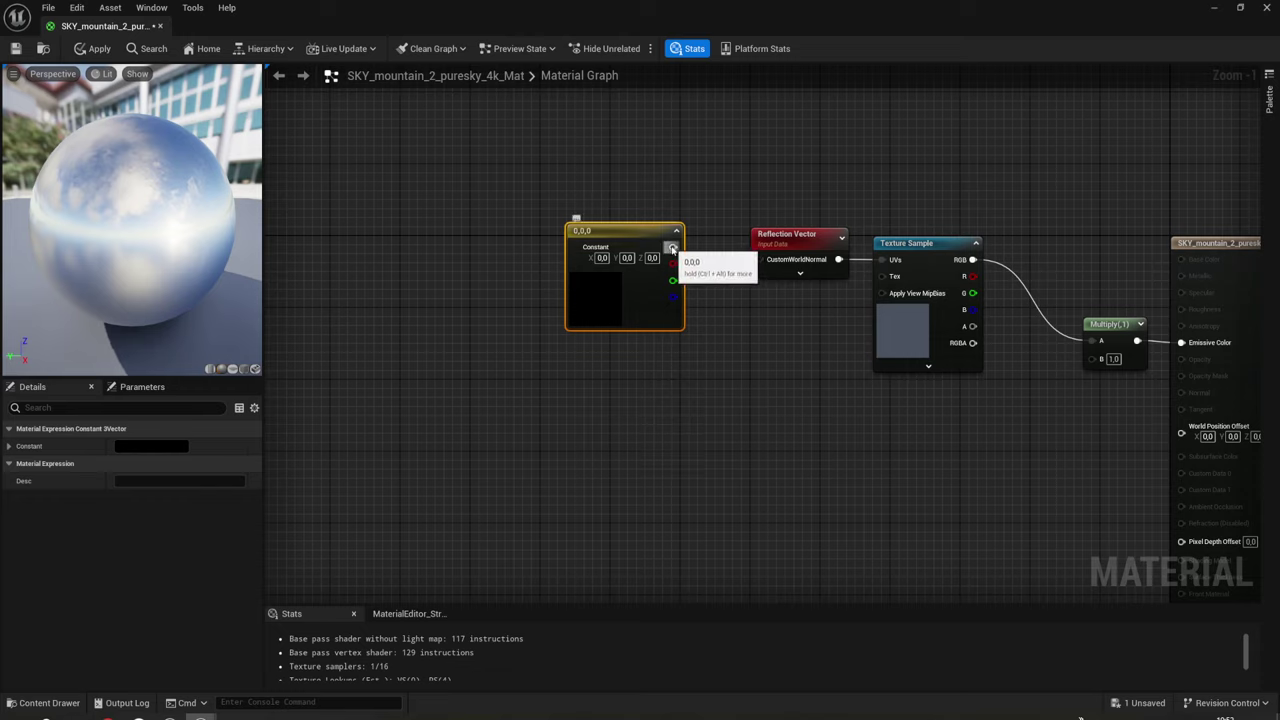
left_click_drag(672, 247, 760, 259)
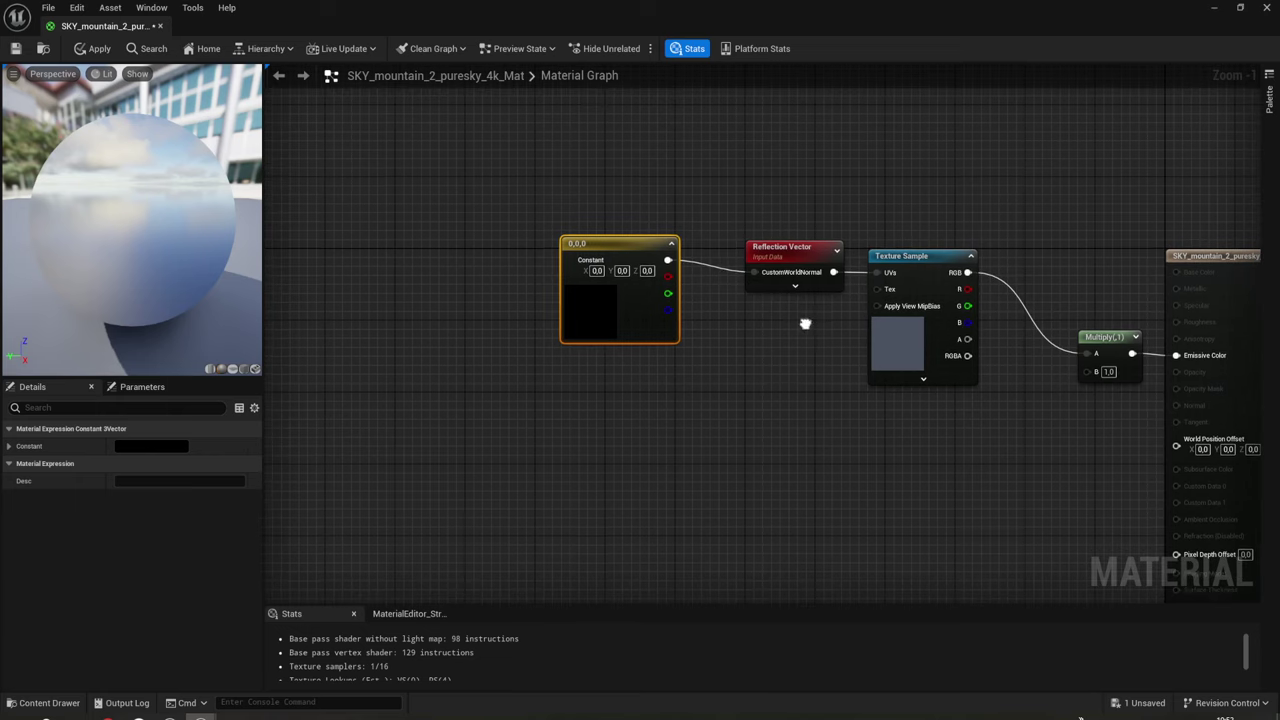
left_click_drag(618, 247, 662, 259)
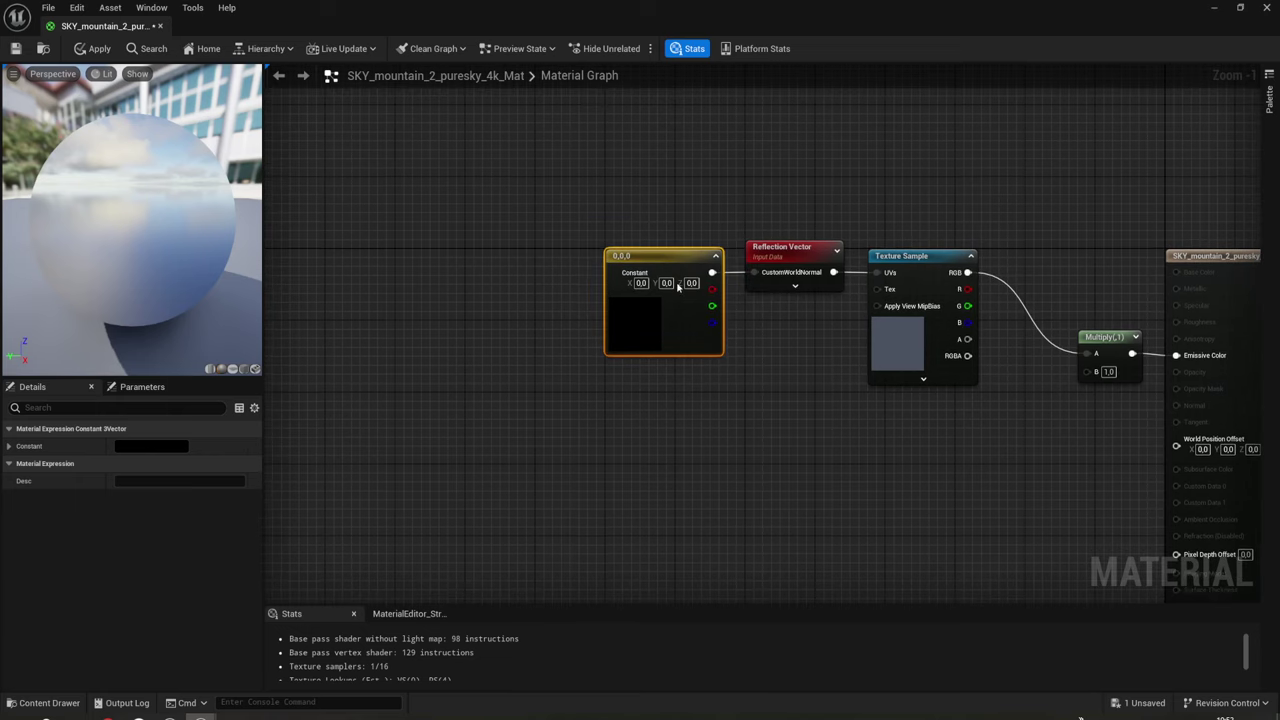
right_click_drag(643, 298, 621, 289)
left_click(96, 48)
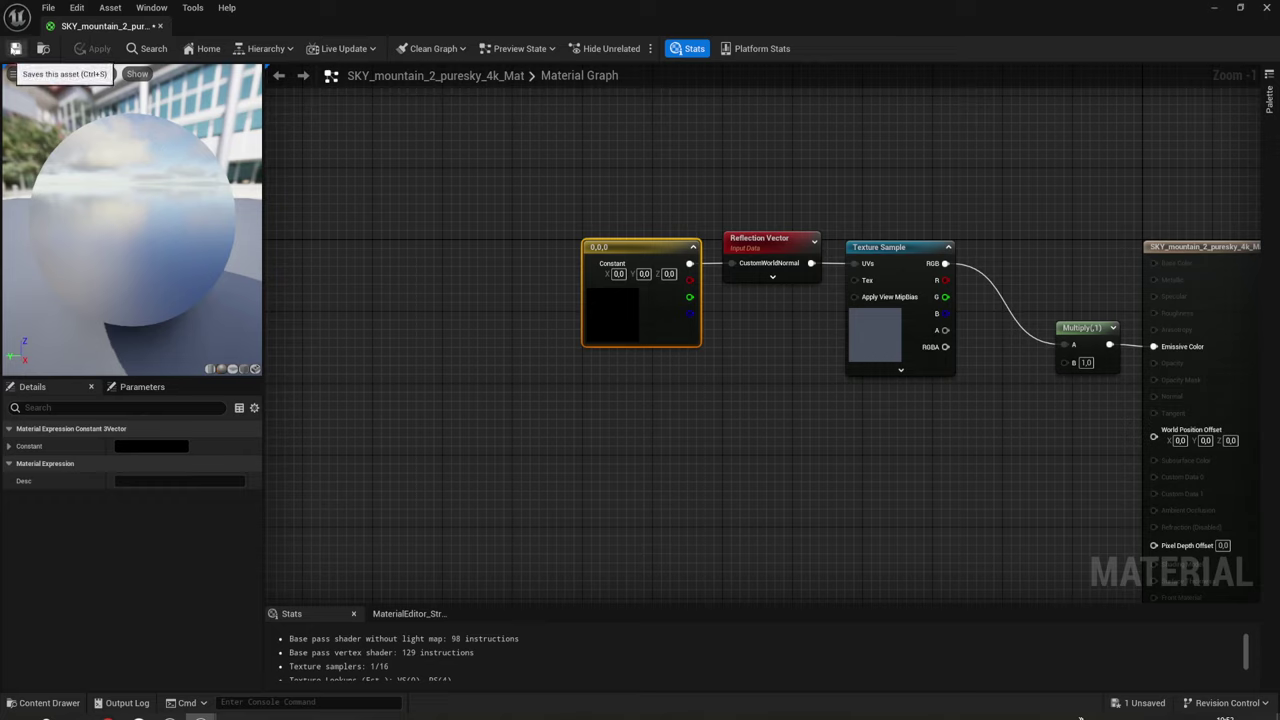
Close the material editor, select SM_SkySphere and scroll Details to its M_SimpleSkyDome material slot.
left_click(160, 27)
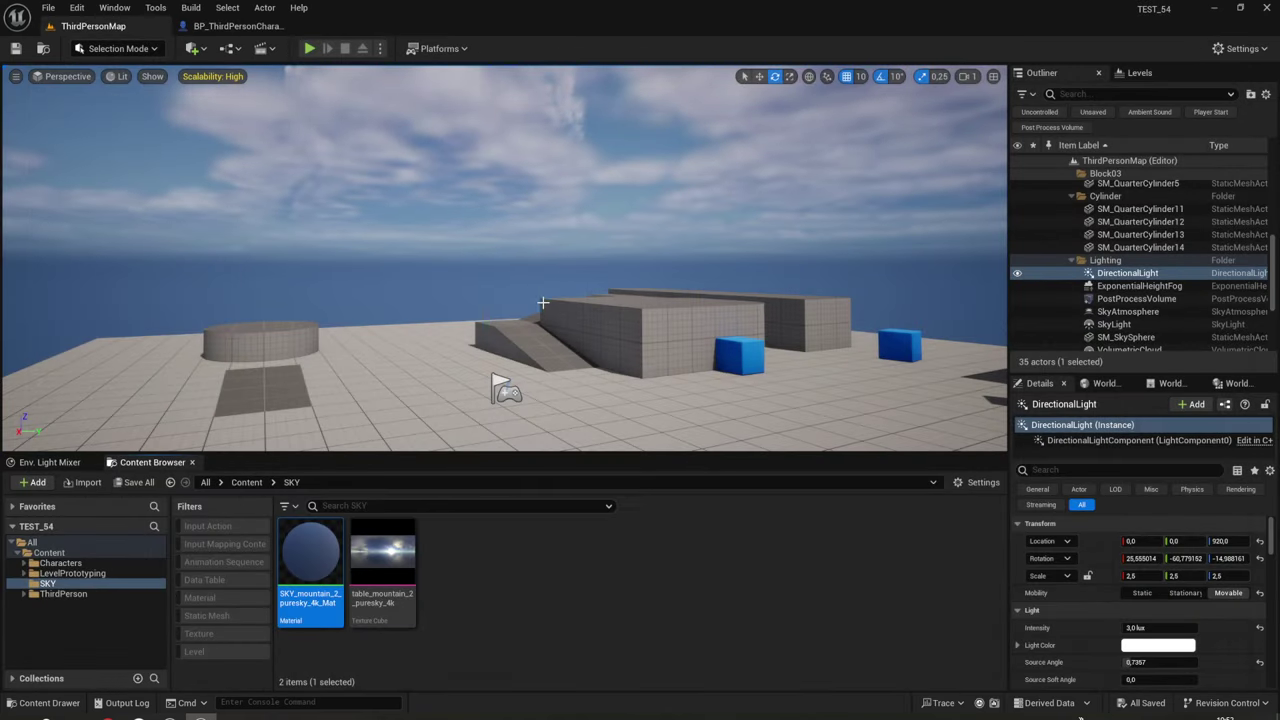
right_click_drag(542, 302, 480, 285)
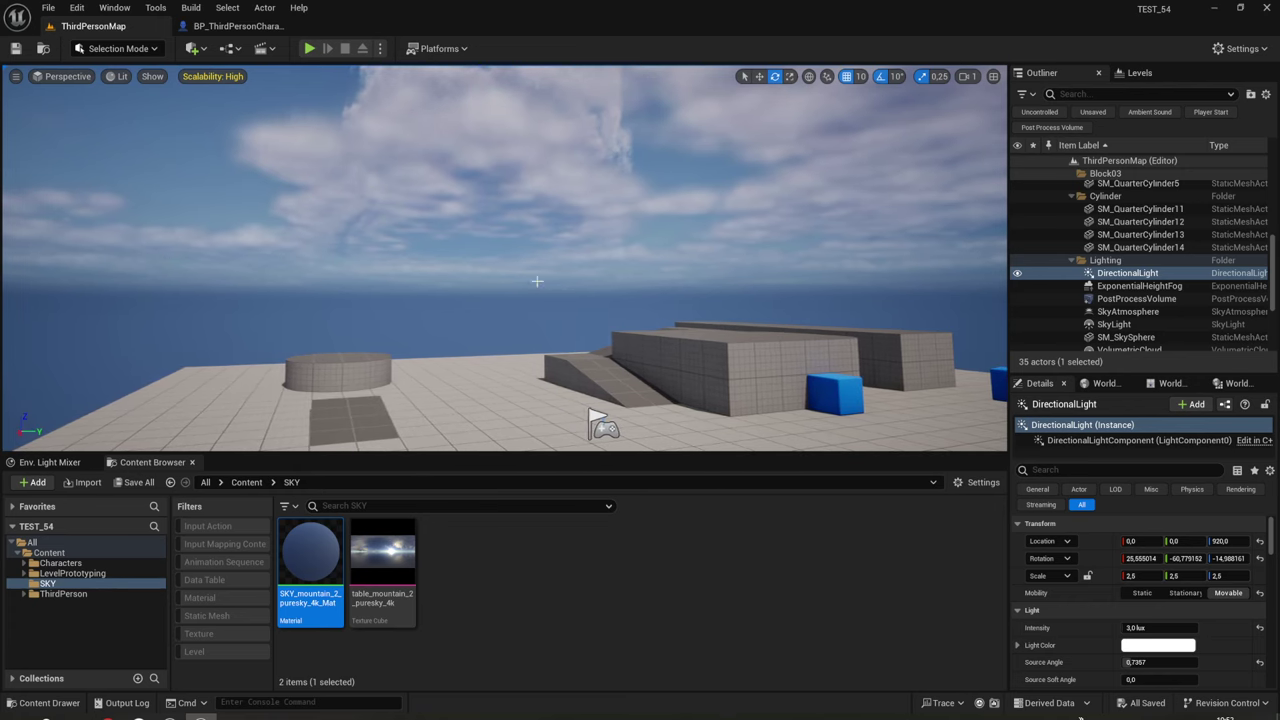
left_click(480, 285)
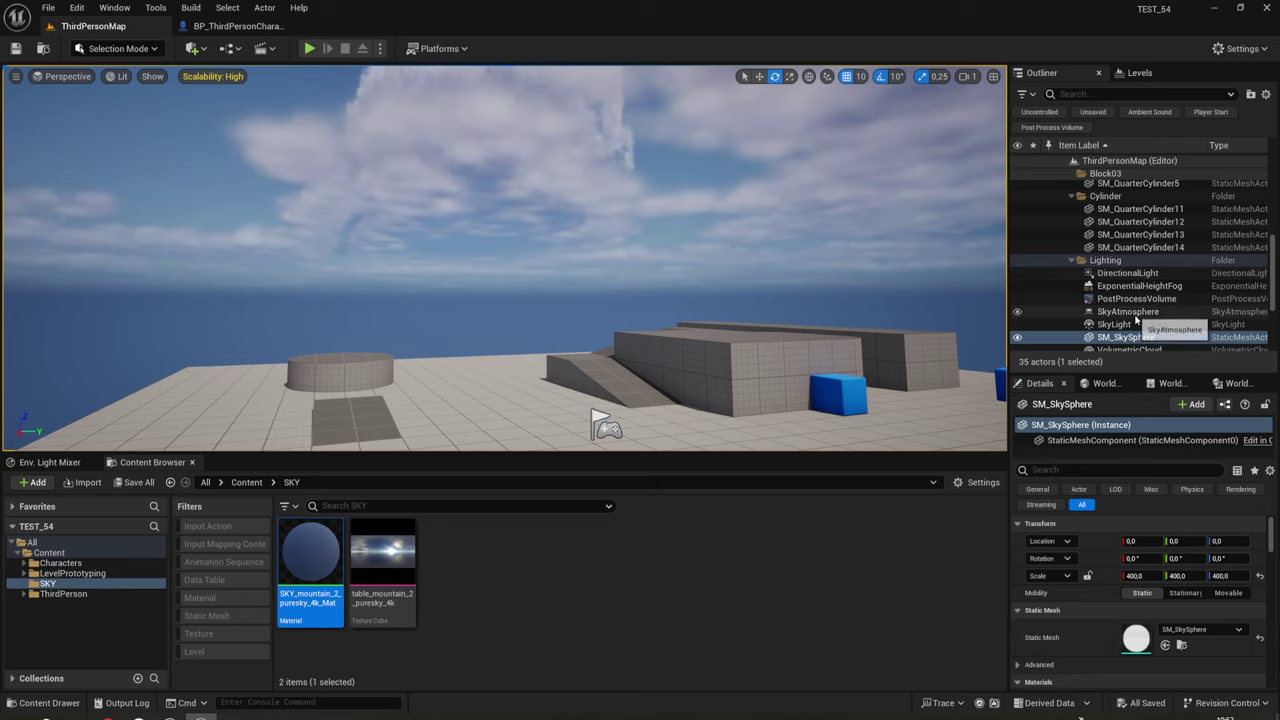
scroll(1135, 320, "down", 1)
scroll(1127, 298, "down", 1)
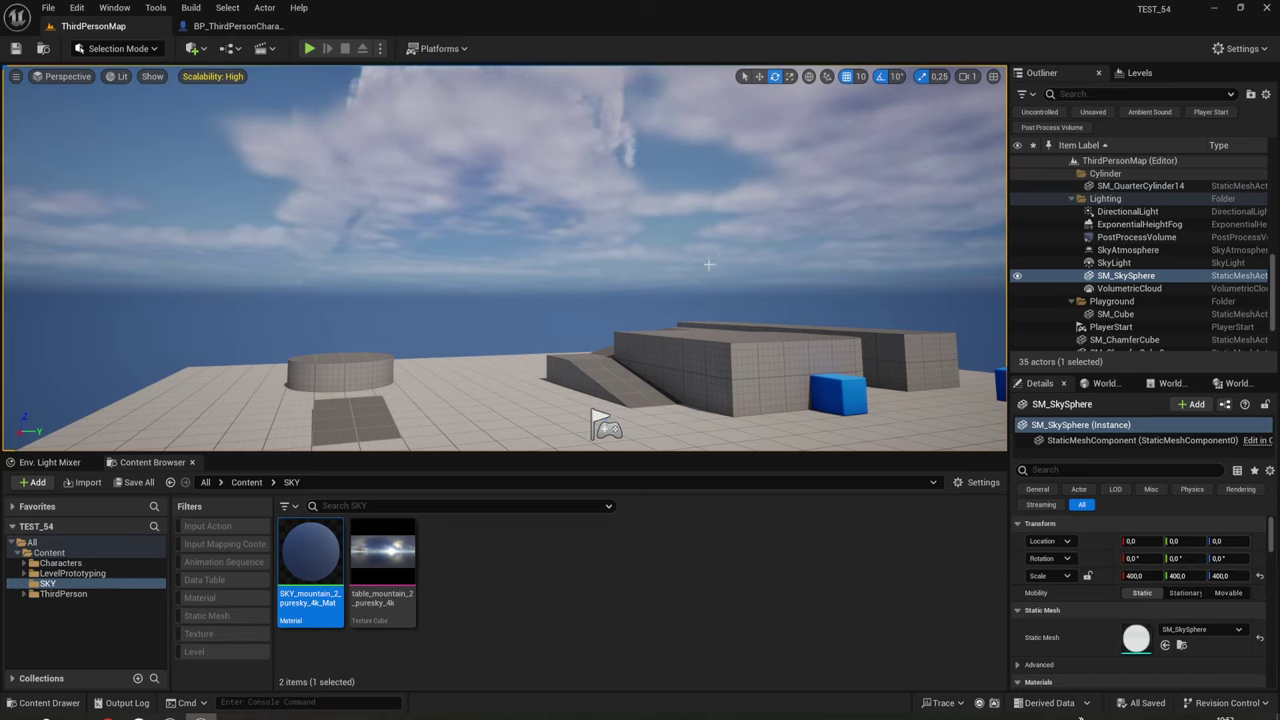
right_click_drag(505, 258, 520, 300)
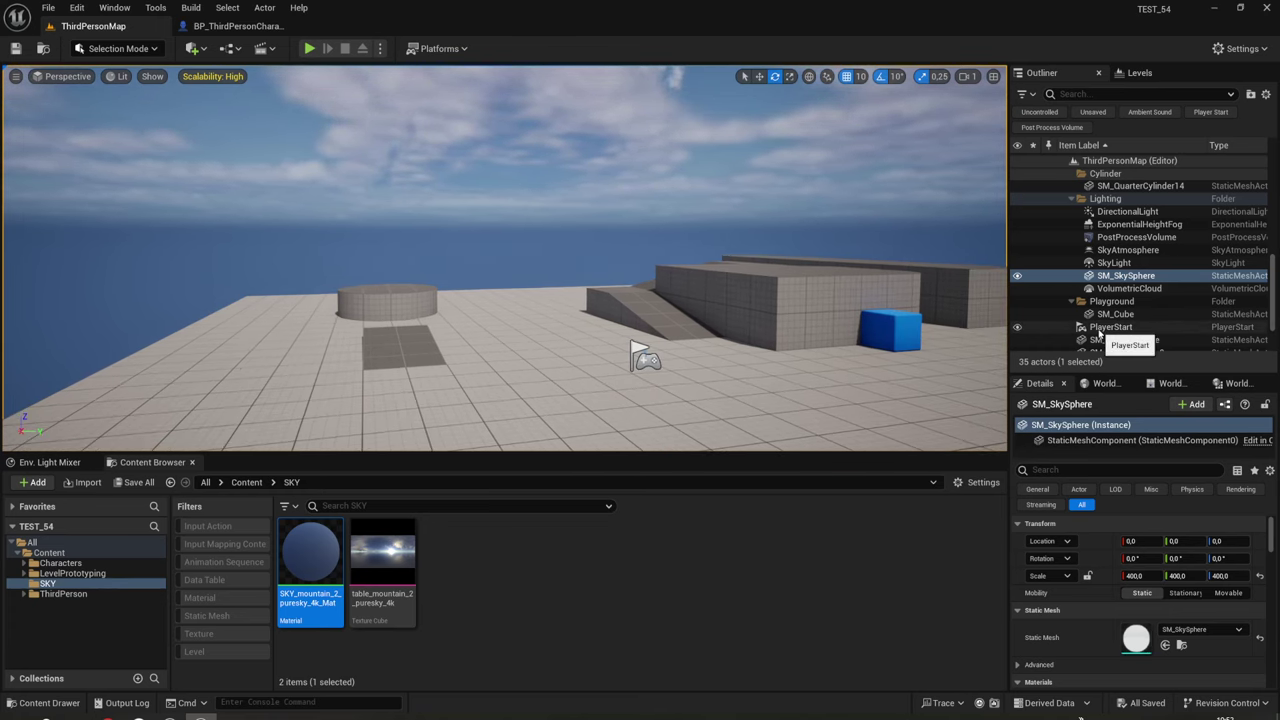
scroll(1148, 580, "down", 3)
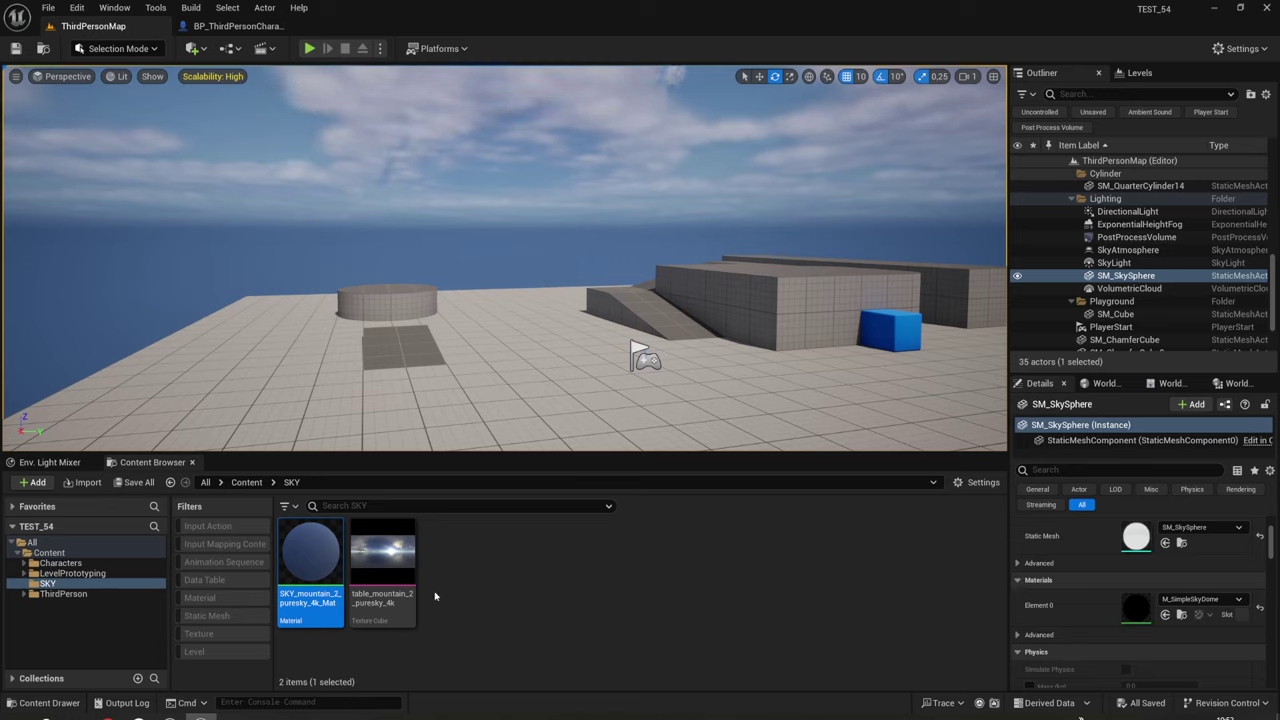
Assign SKY_mountain_2_puresky_4k_Mat to SM_SkySphere's Element 0 and look over the new sky.
left_click_drag(328, 562, 1134, 605)
mouse_move(500, 300)
right_mouse_down()
mouse_move(504, 200)
mouse_move(504, 260)
right_mouse_up()
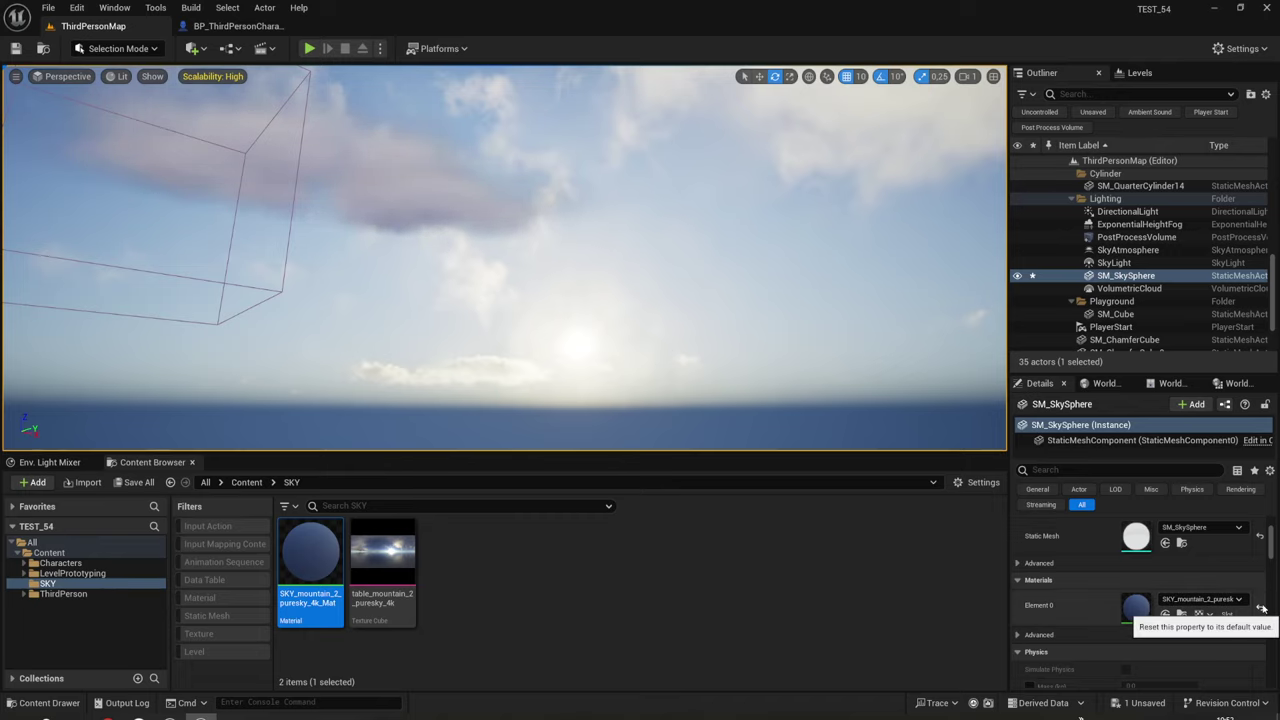
left_click(1261, 608)
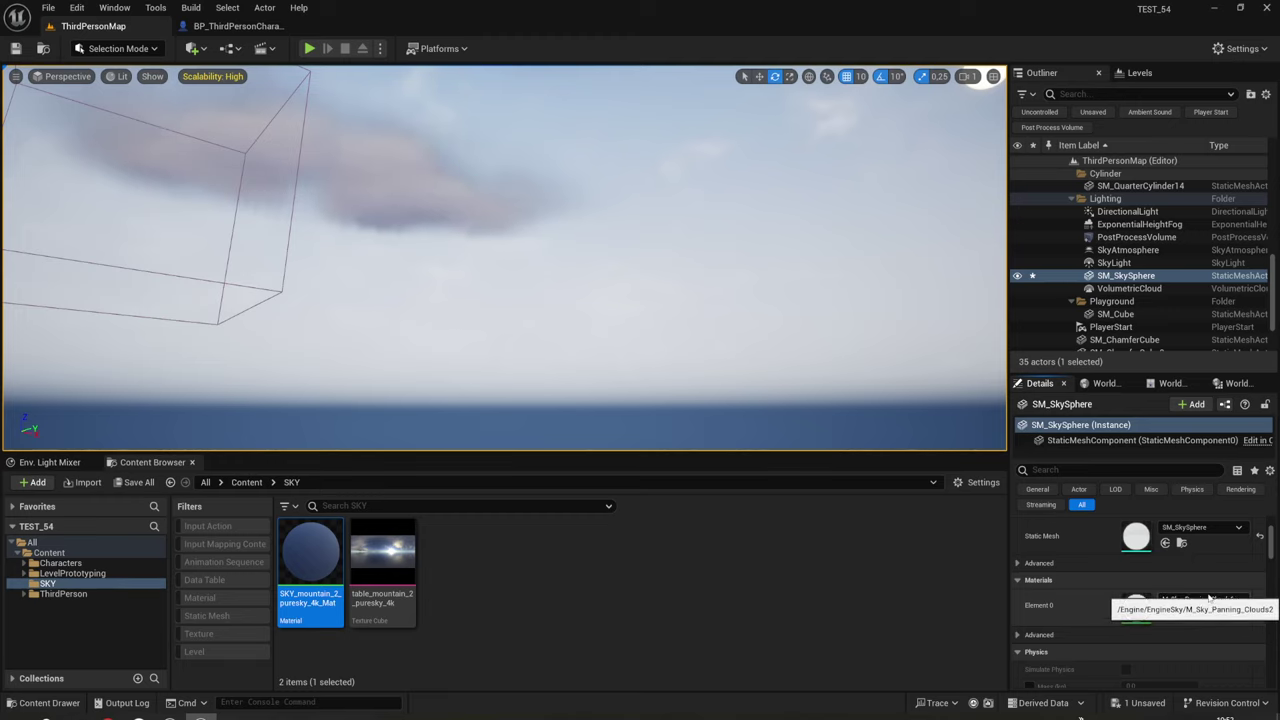
right_click_drag(754, 332, 754, 260)
right_click_drag(880, 400, 880, 437)
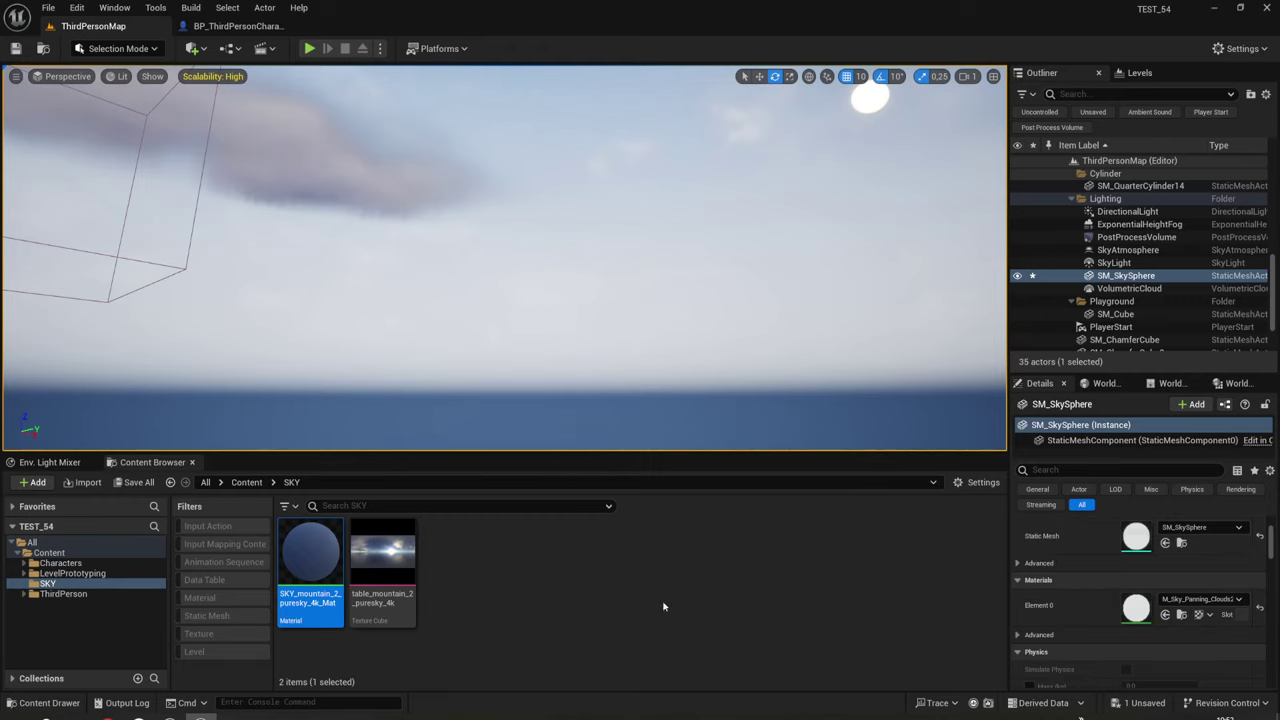
left_click_drag(319, 545, 1136, 608)
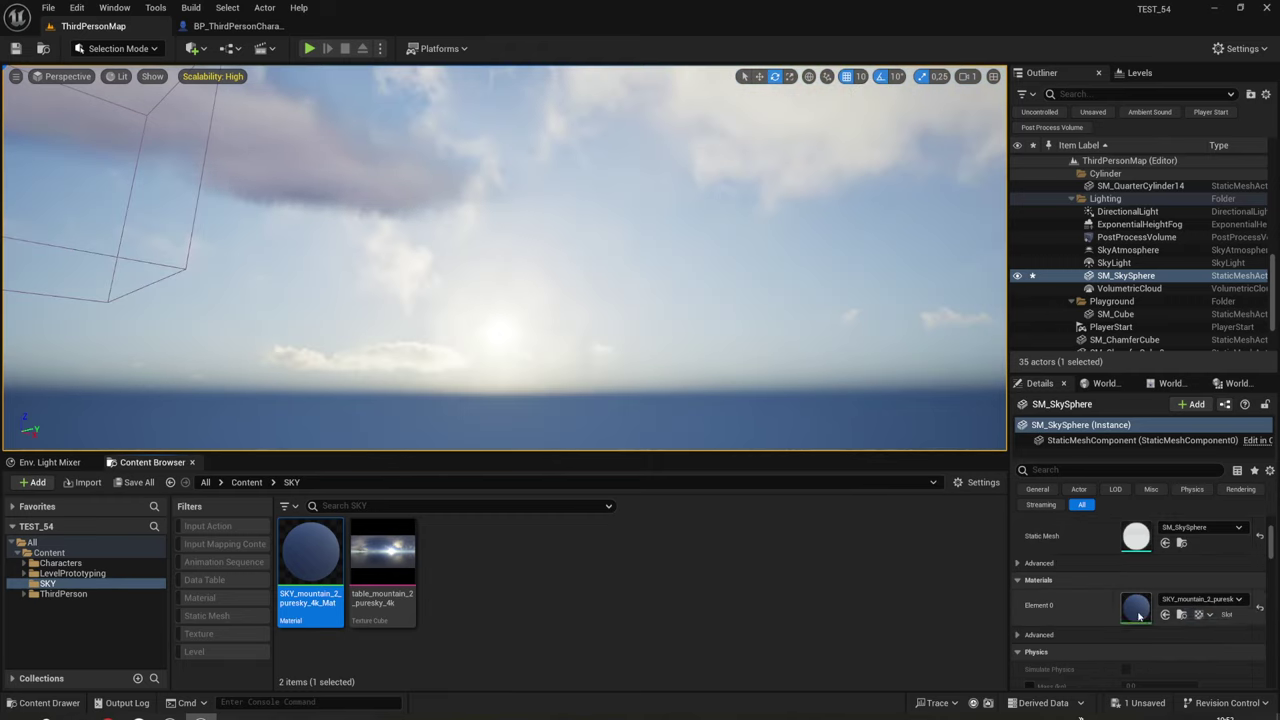
right_click_drag(546, 430, 480, 428)
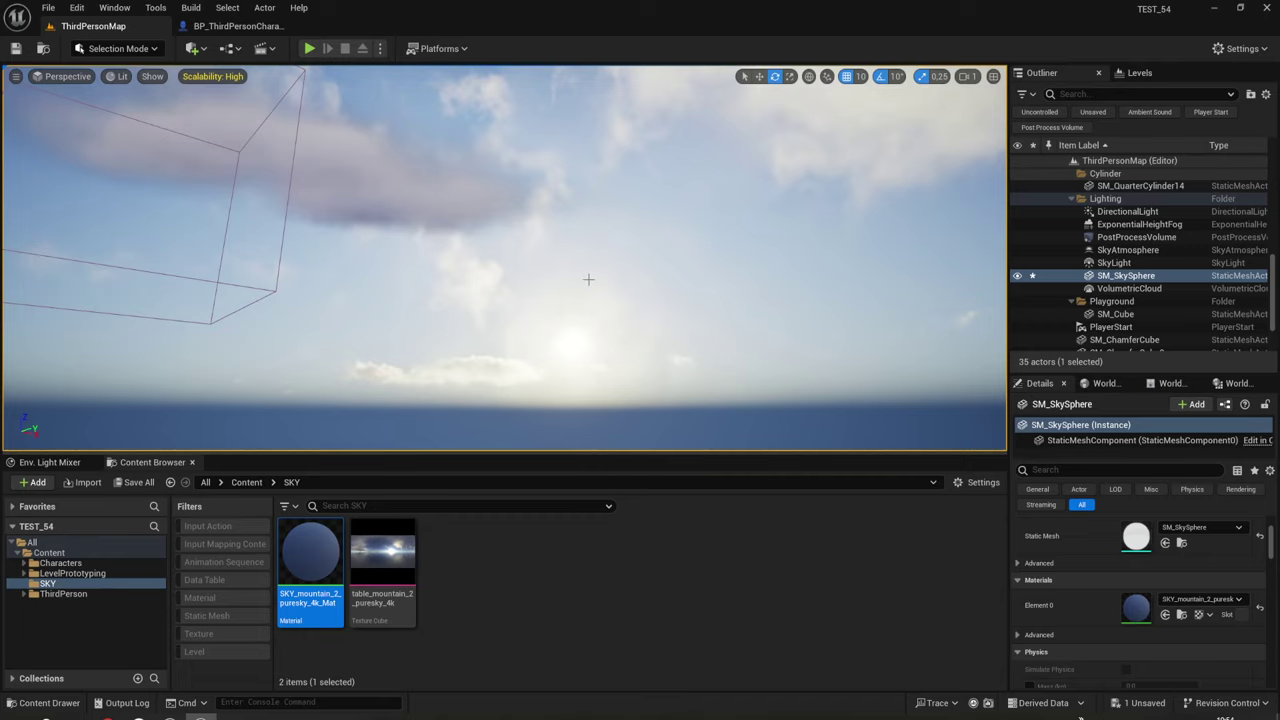
right_click_drag(632, 314, 630, 350)
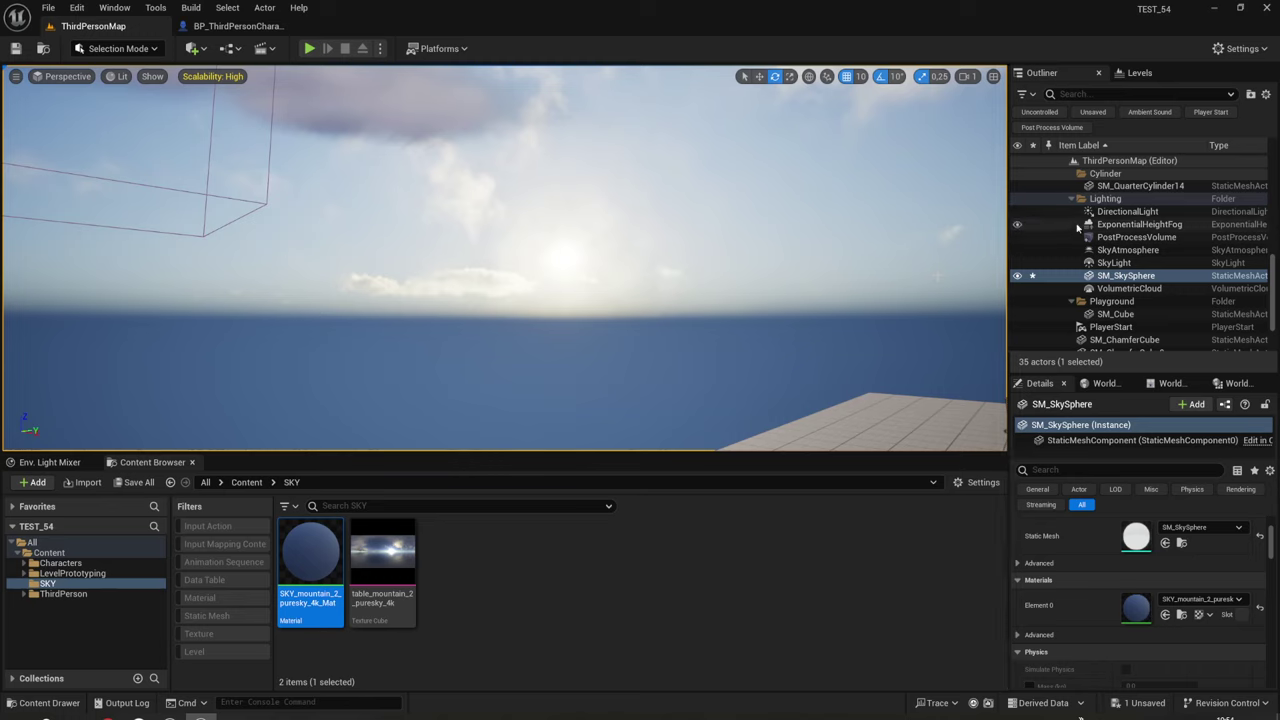
Set ExponentialHeightFog's Fog Density to 0.000192 and lower Fog Height Falloff to about 0.02147.
left_click(1112, 224)
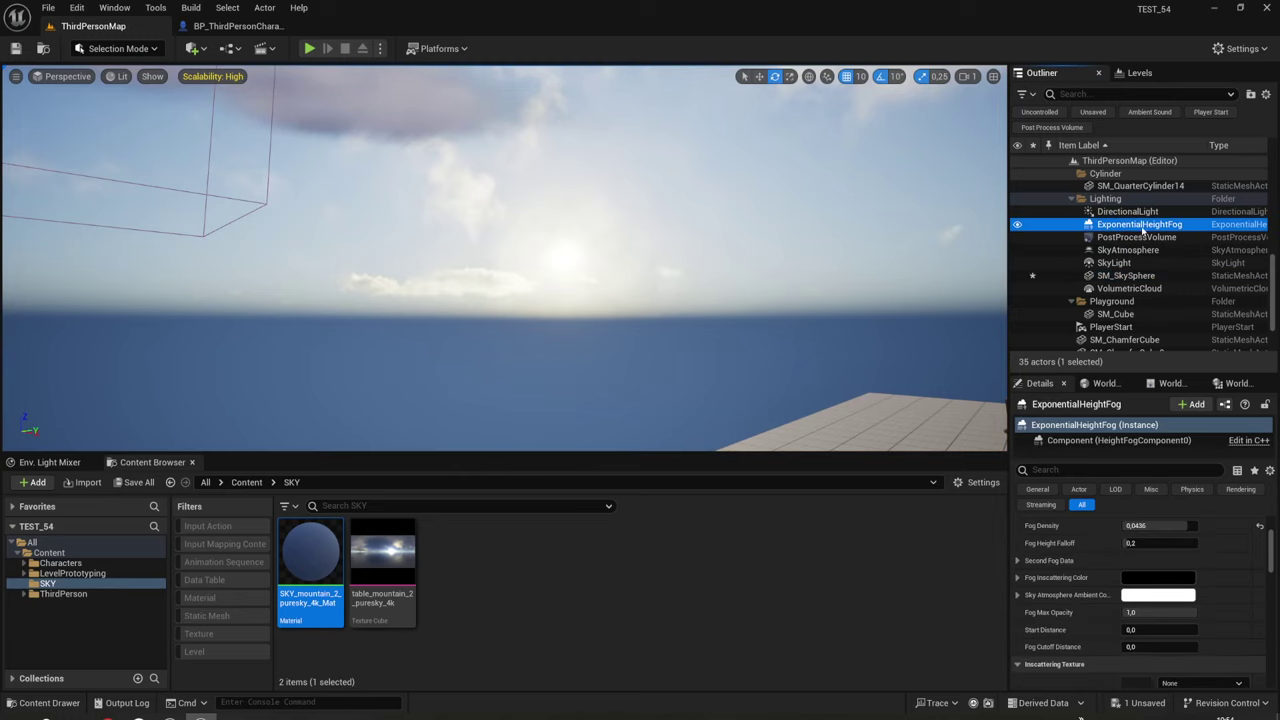
left_click(1172, 525)
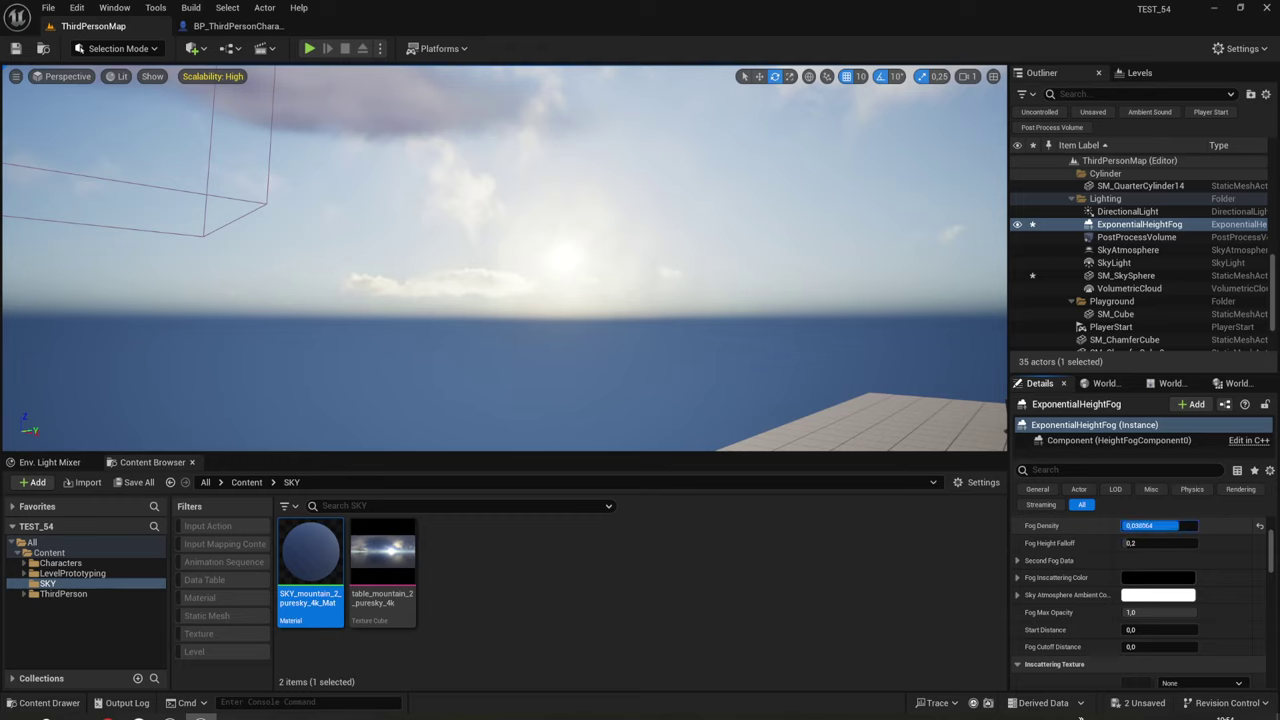
type("0.000384")
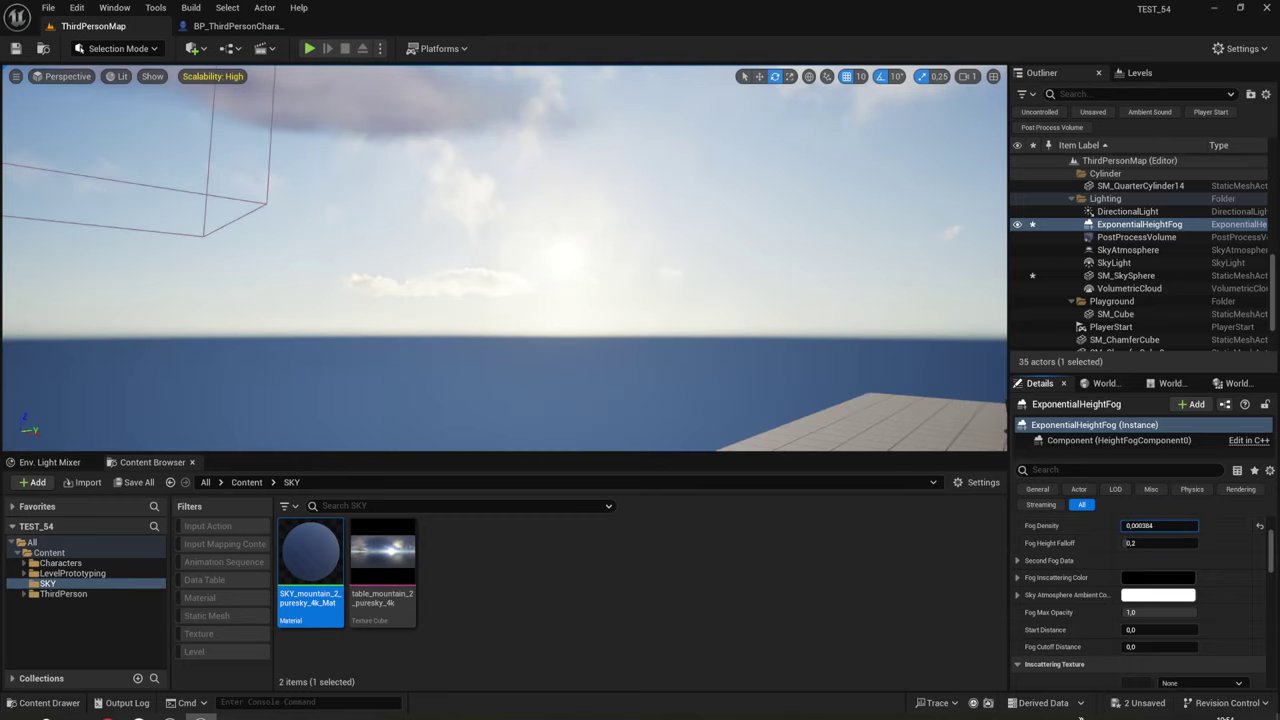
key("BackSpace")
key("BackSpace")
key("BackSpace")
type("16")
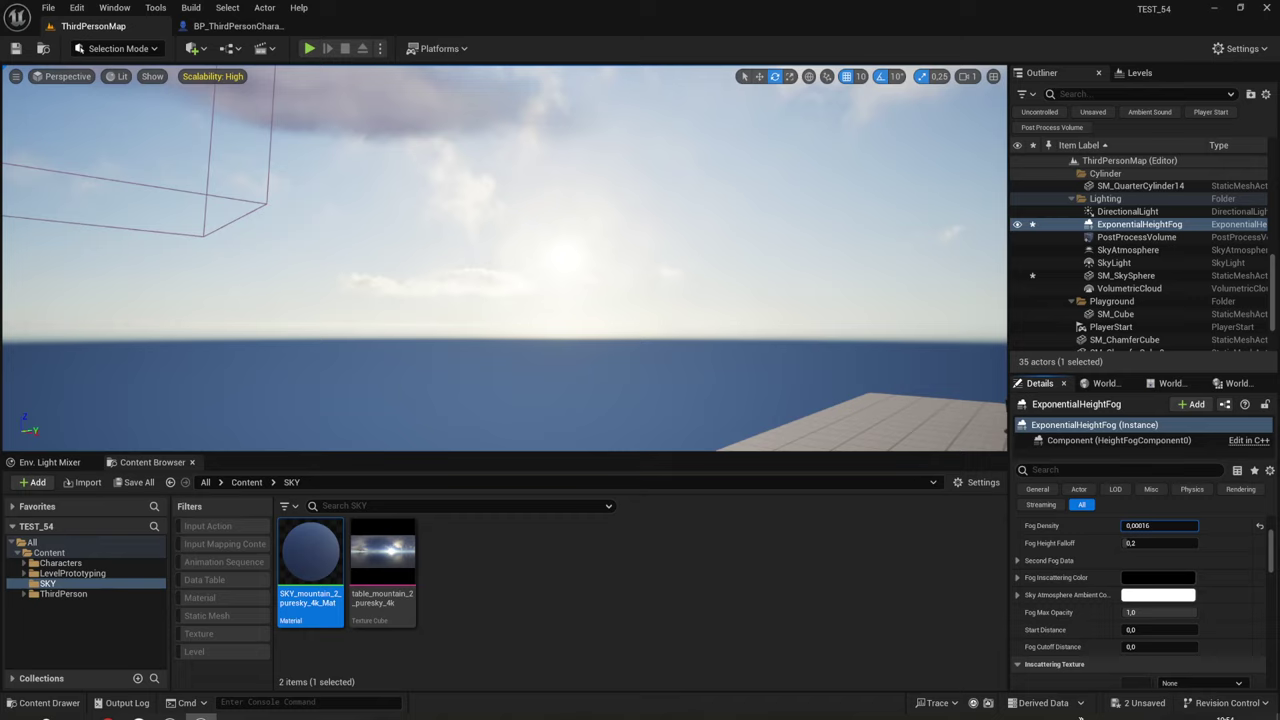
key("BackSpace")
key("BackSpace")
key("BackSpace")
type("00192")
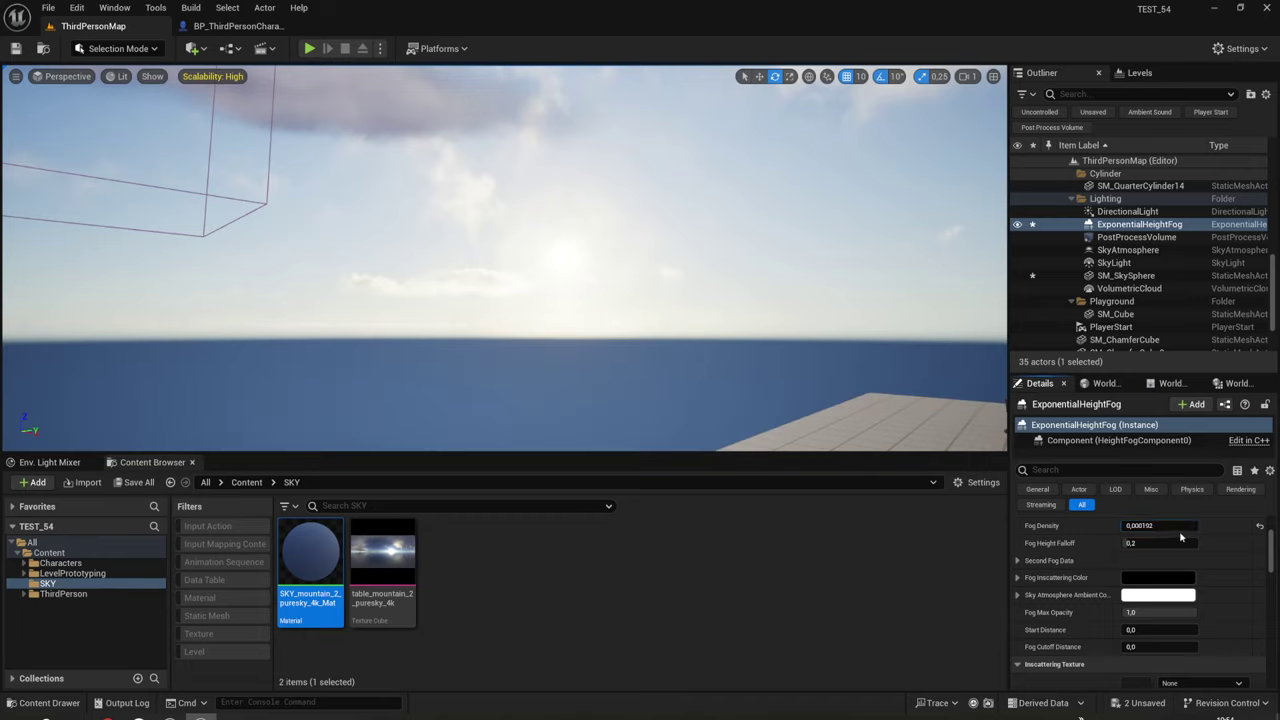
left_click_drag(1160, 543, 1110, 543)
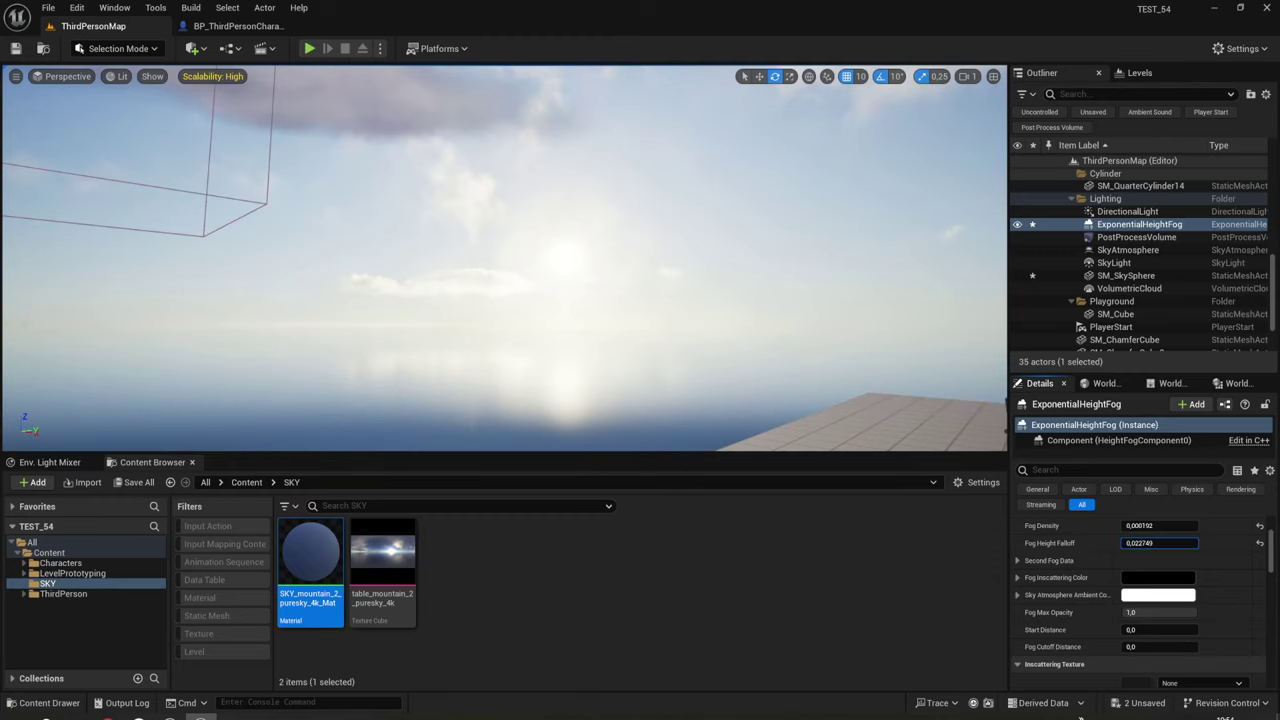
Orbit the view across the floor, horizon and clouds to check the thinner haze.
right_click_drag(548, 203, 548, 240)
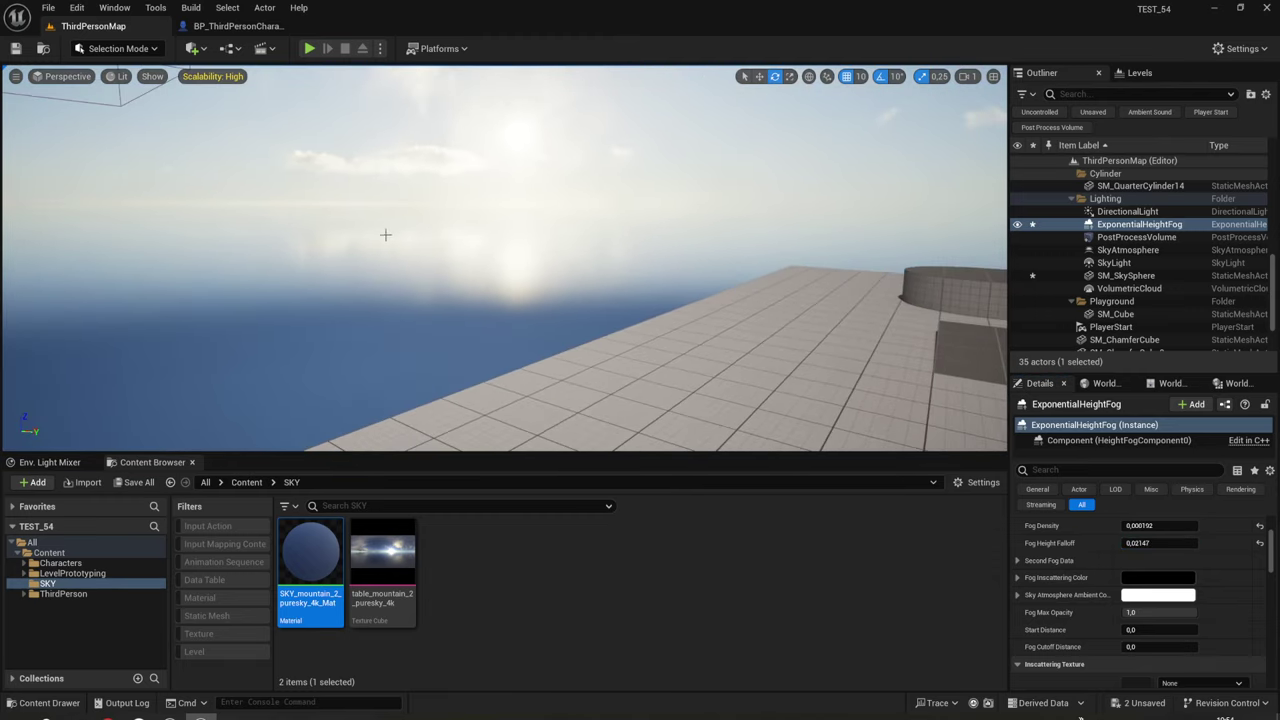
right_click_drag(385, 235, 300, 230)
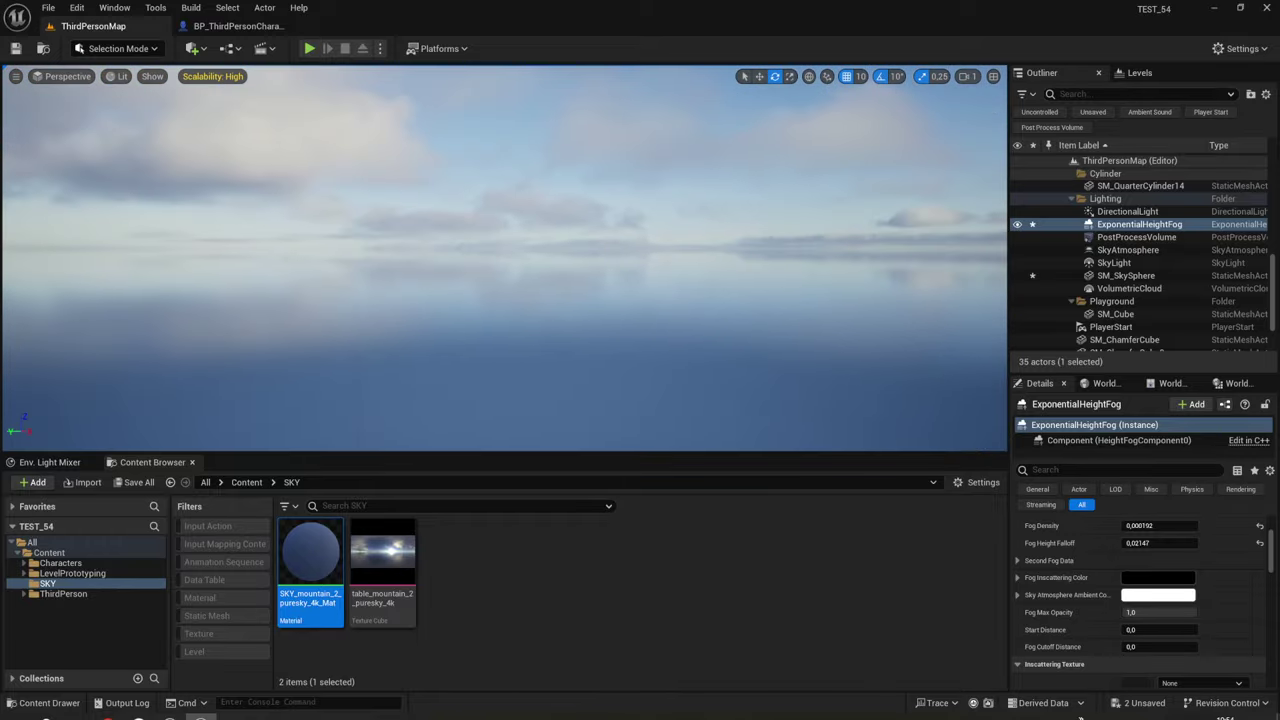
mouse_move(706, 303)
right_mouse_down()
mouse_move(600, 260)
mouse_move(580, 200)
right_mouse_up()
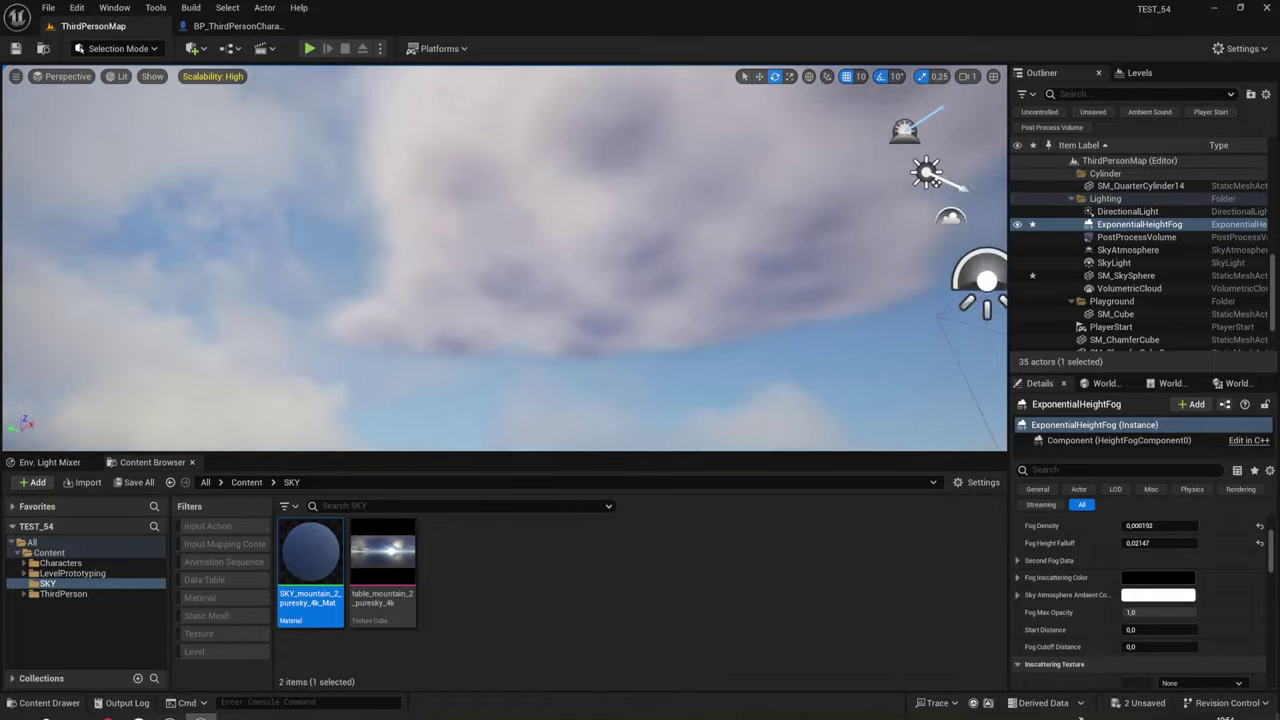
right_click_drag(723, 303, 723, 303)
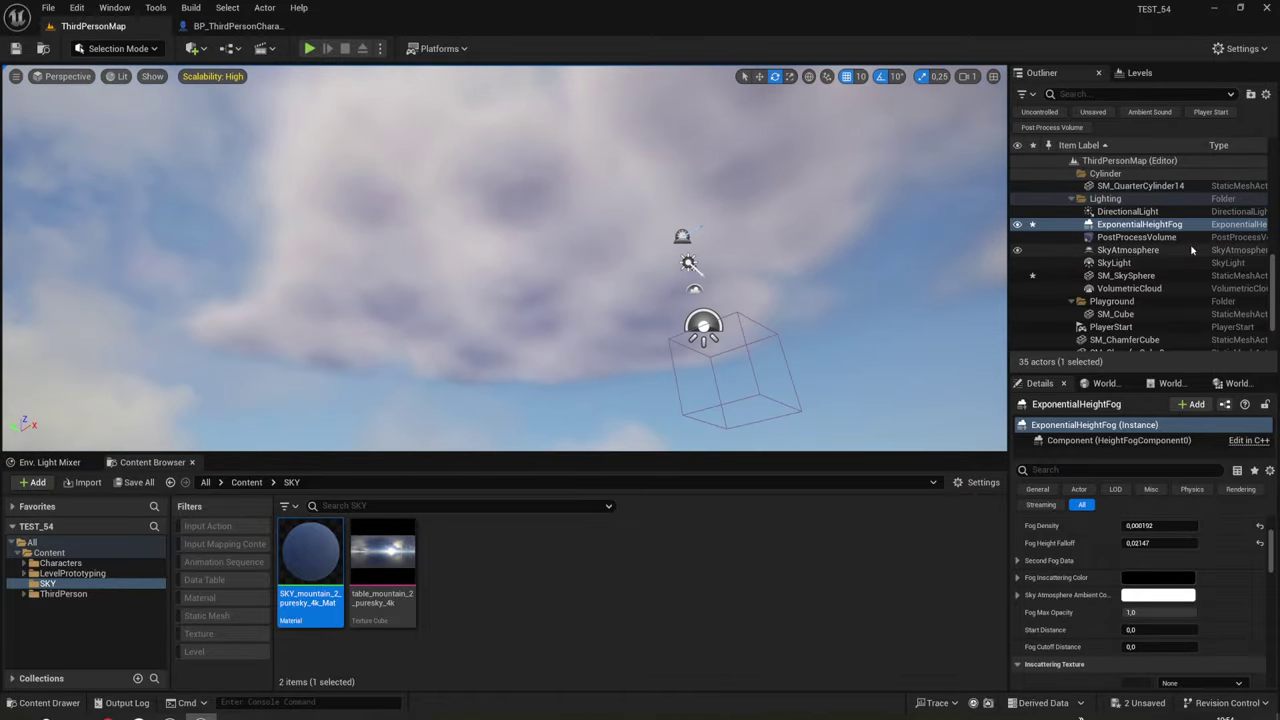
Delete the VolumetricCloud actor from the level.
left_click(1129, 288)
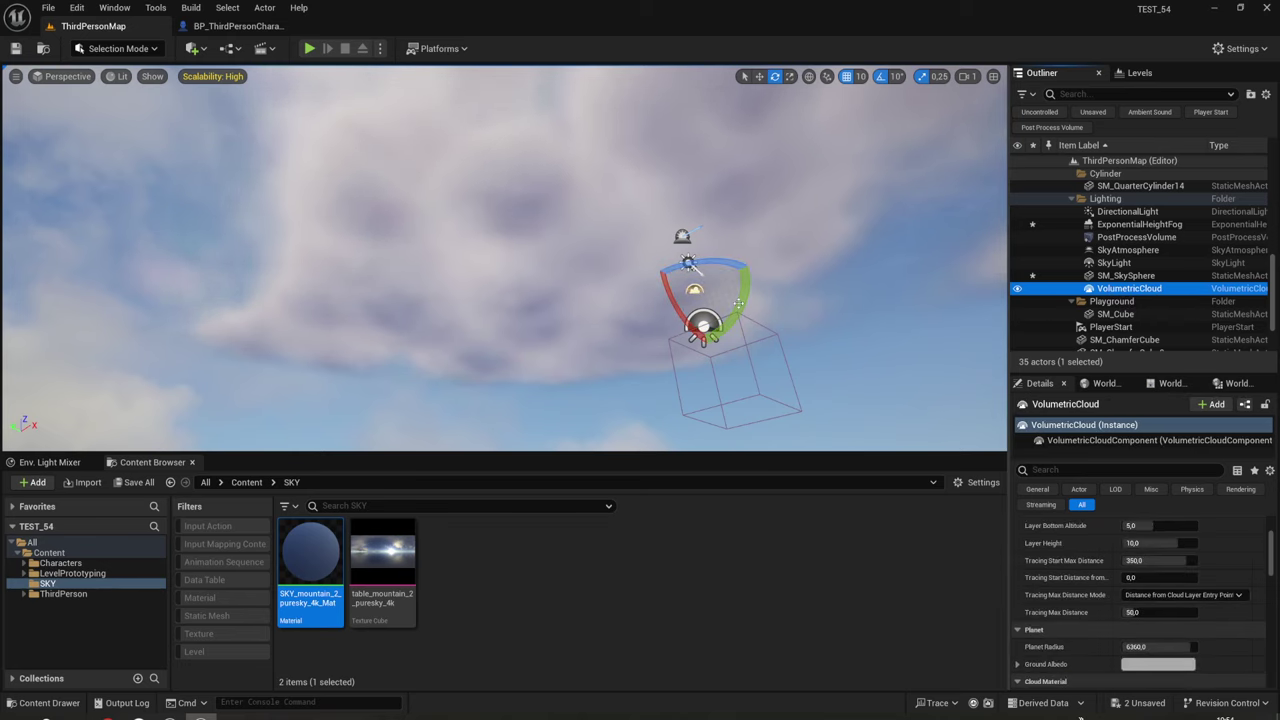
right_click_drag(738, 303, 760, 330)
key("Delete")
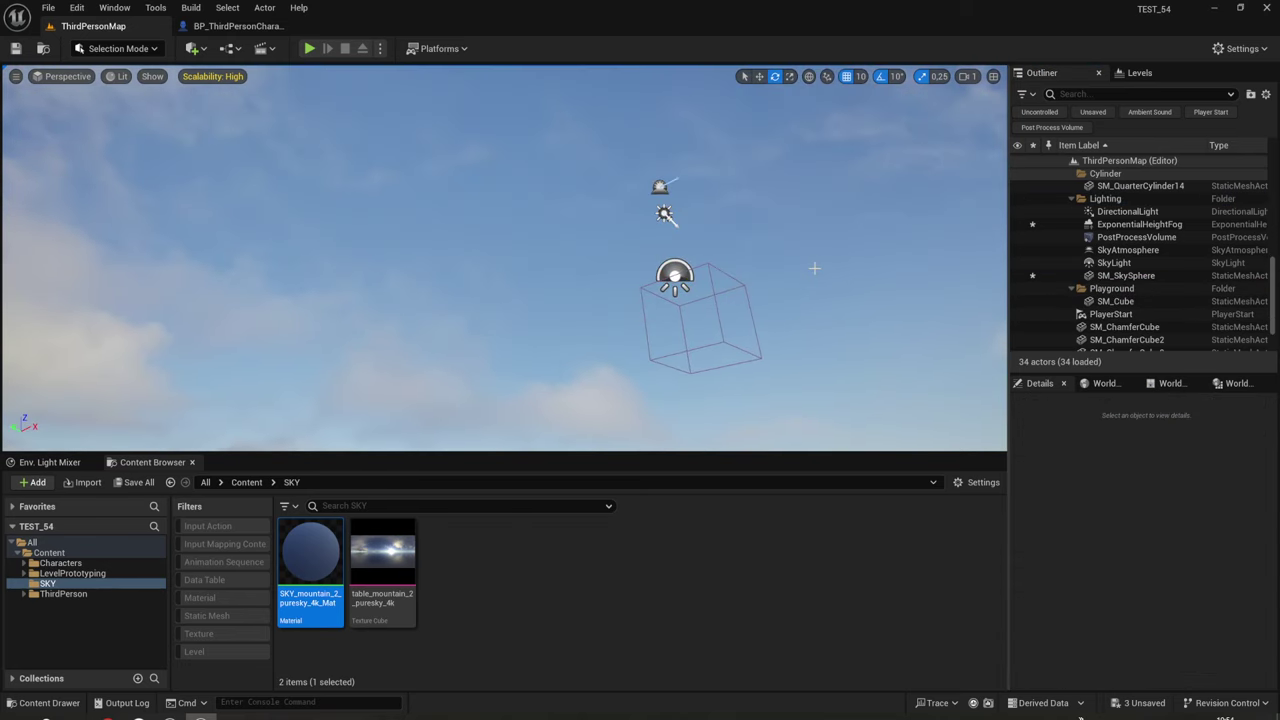
mouse_move(786, 231)
right_mouse_down()
mouse_move(760, 250)
mouse_move(760, 300)
right_mouse_up()
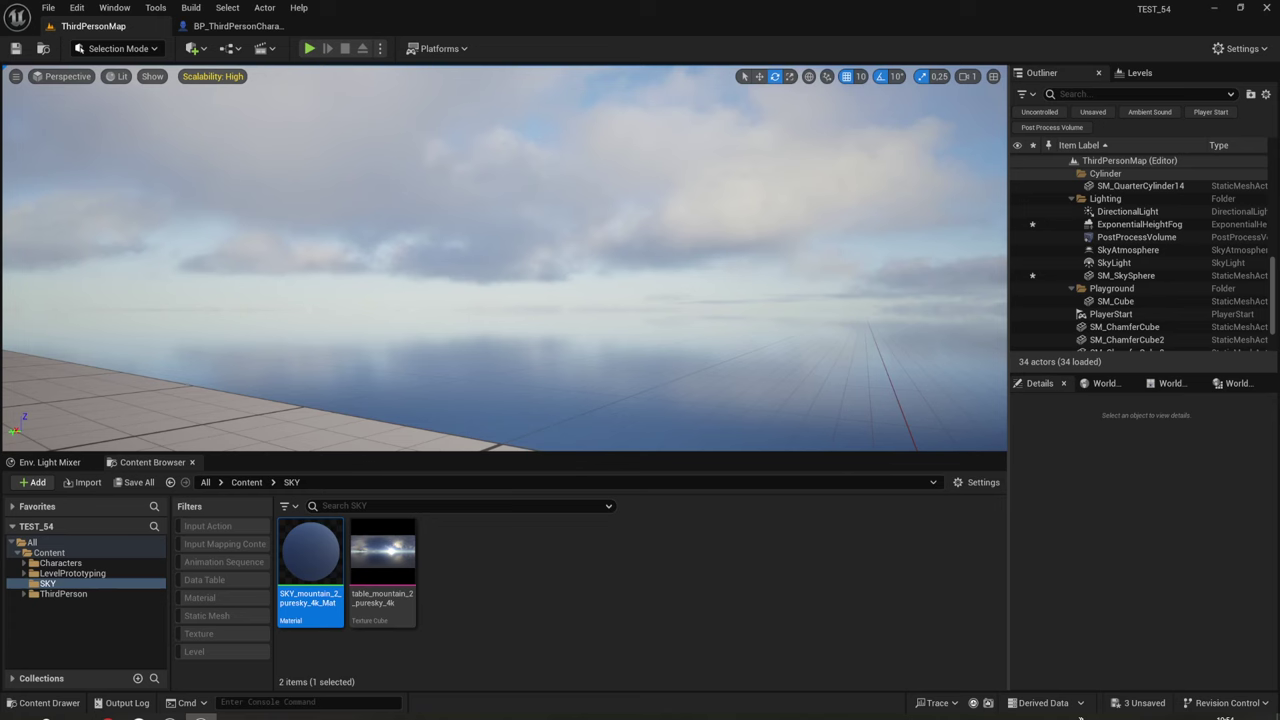
Select SM_SkySphere in the viewport and look over the cubes and cloud sky.
right_click(648, 204)
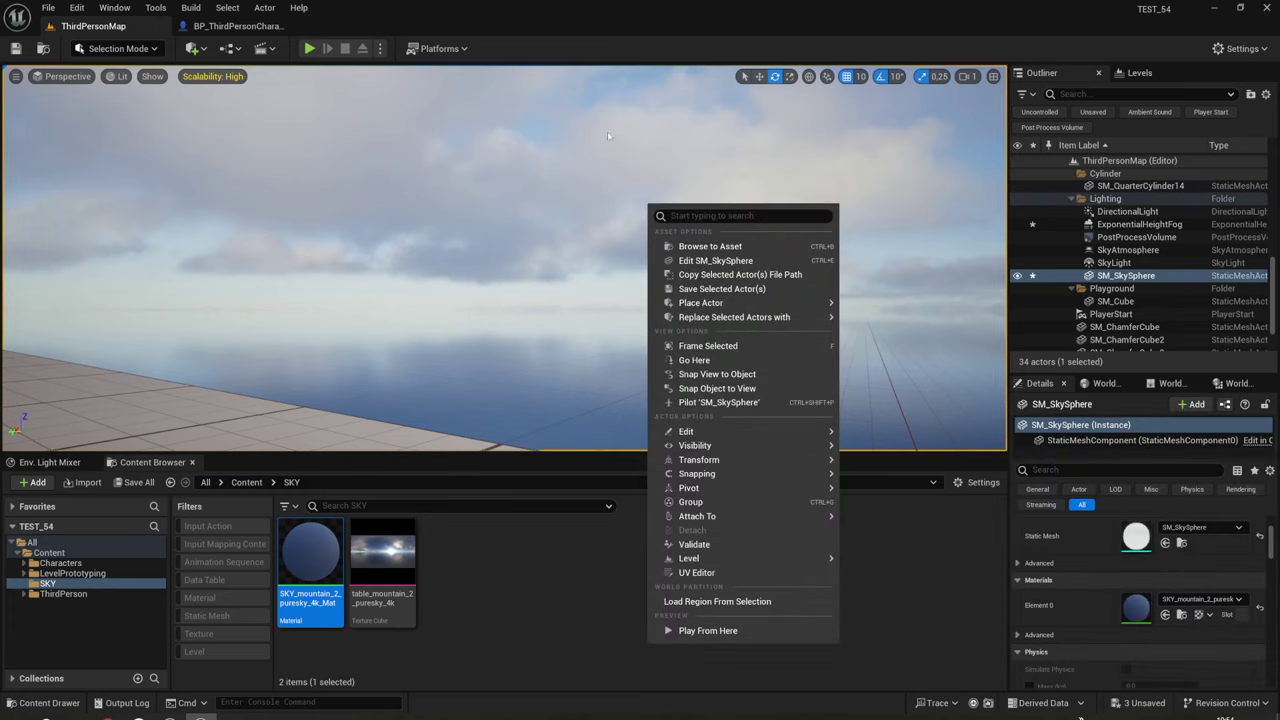
right_click_drag(648, 204, 640, 270)
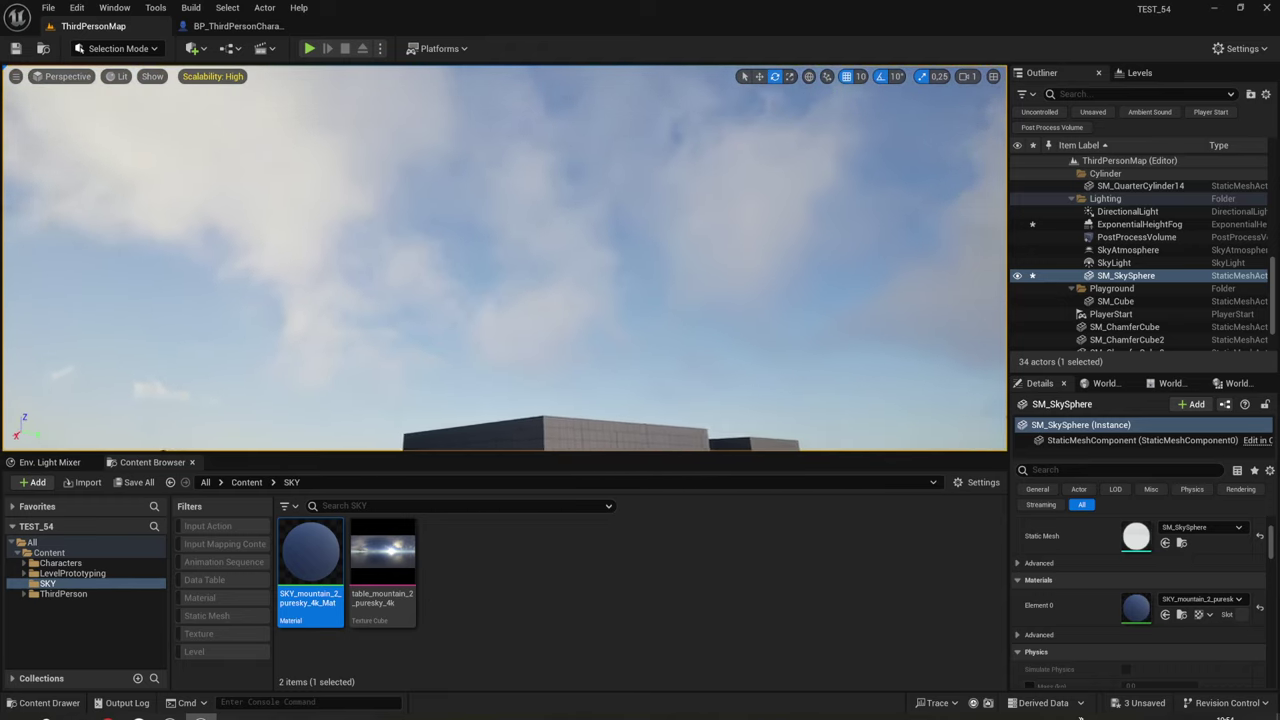
right_click_drag(640, 270, 640, 200)
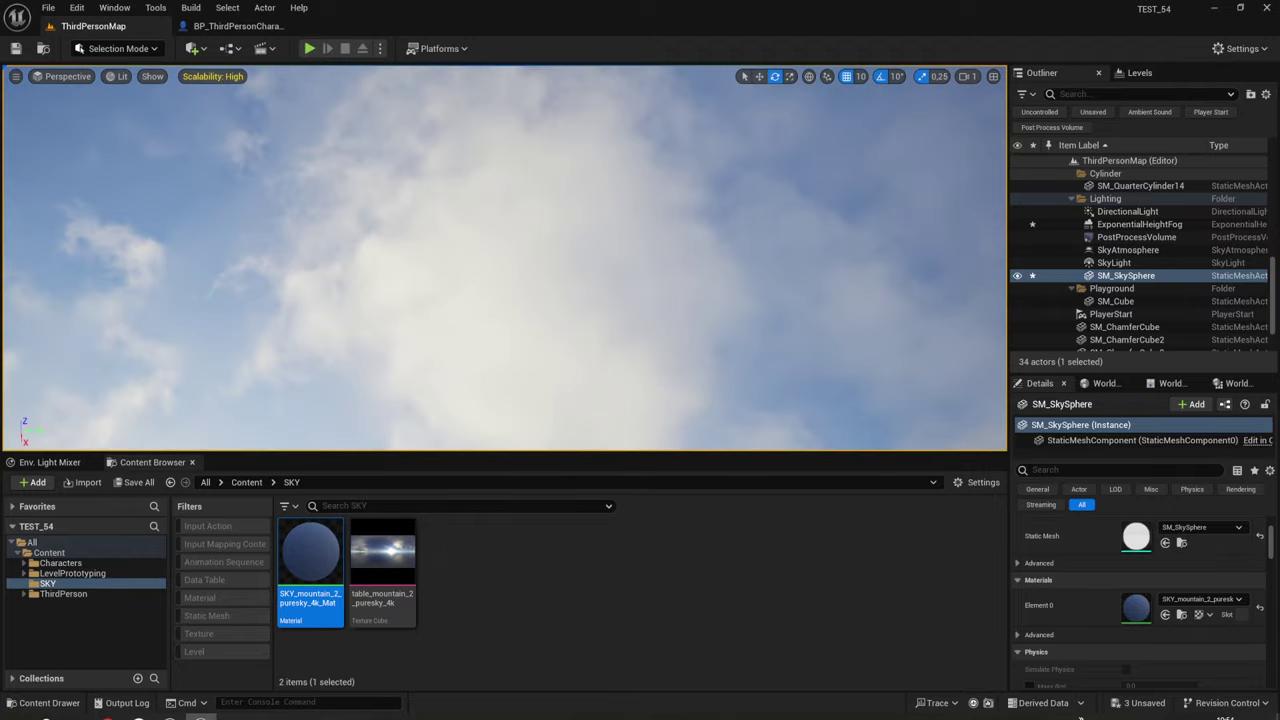
right_click_drag(429, 149, 429, 149)
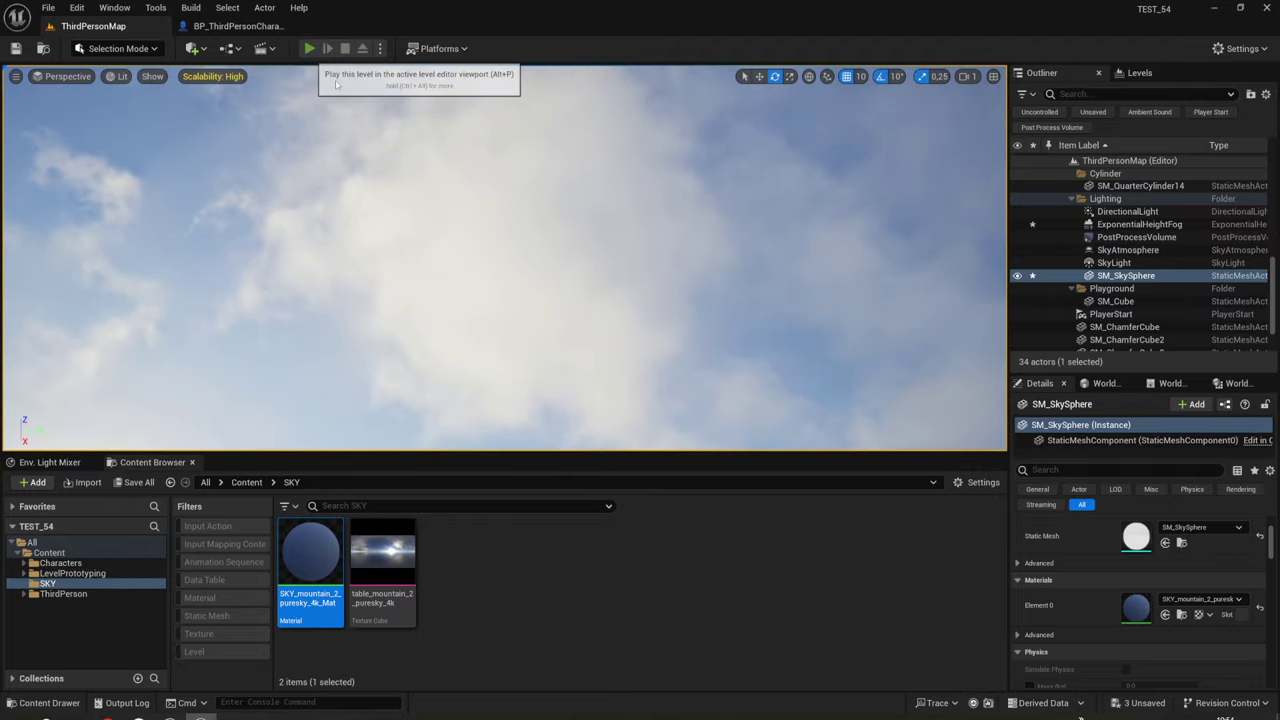
Play the level in editor with Alt+P and walk the character under the new sky.
key("alt+p")
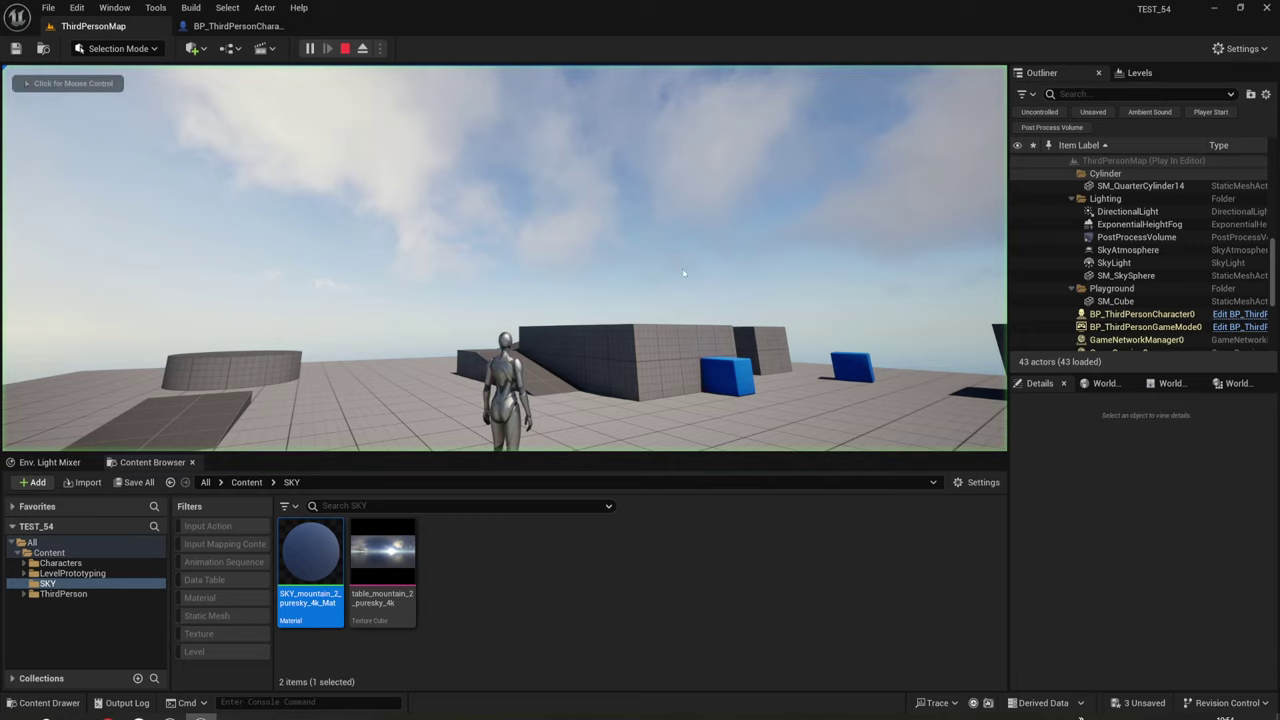
left_click(639, 274)
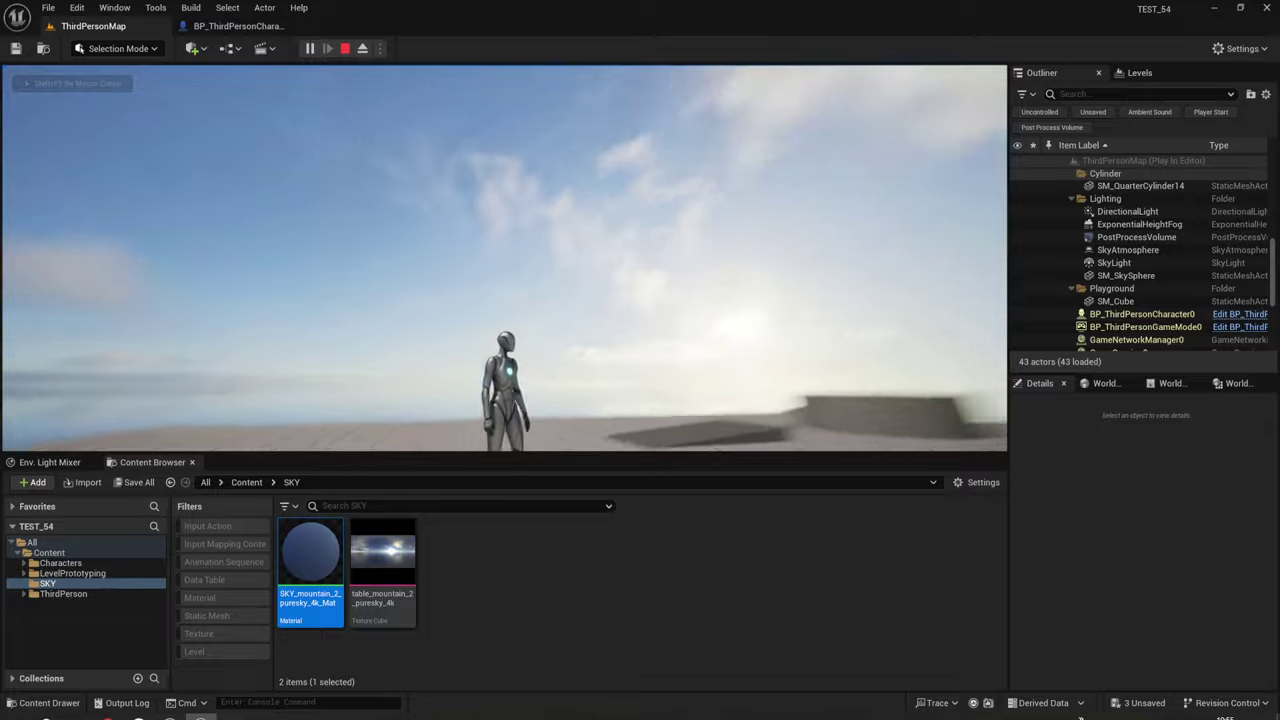
key("s")
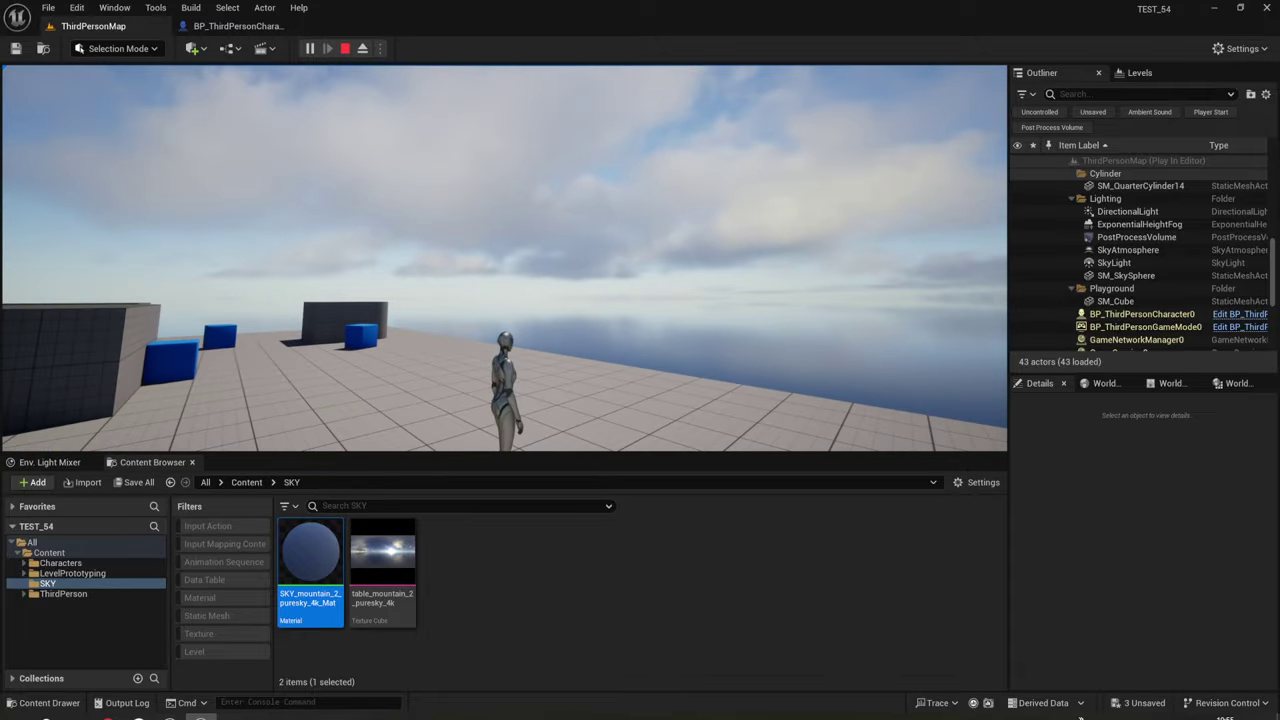
Stop playing and import the starfield JPG texture into the /Game/SKY folder.
key("Escape")
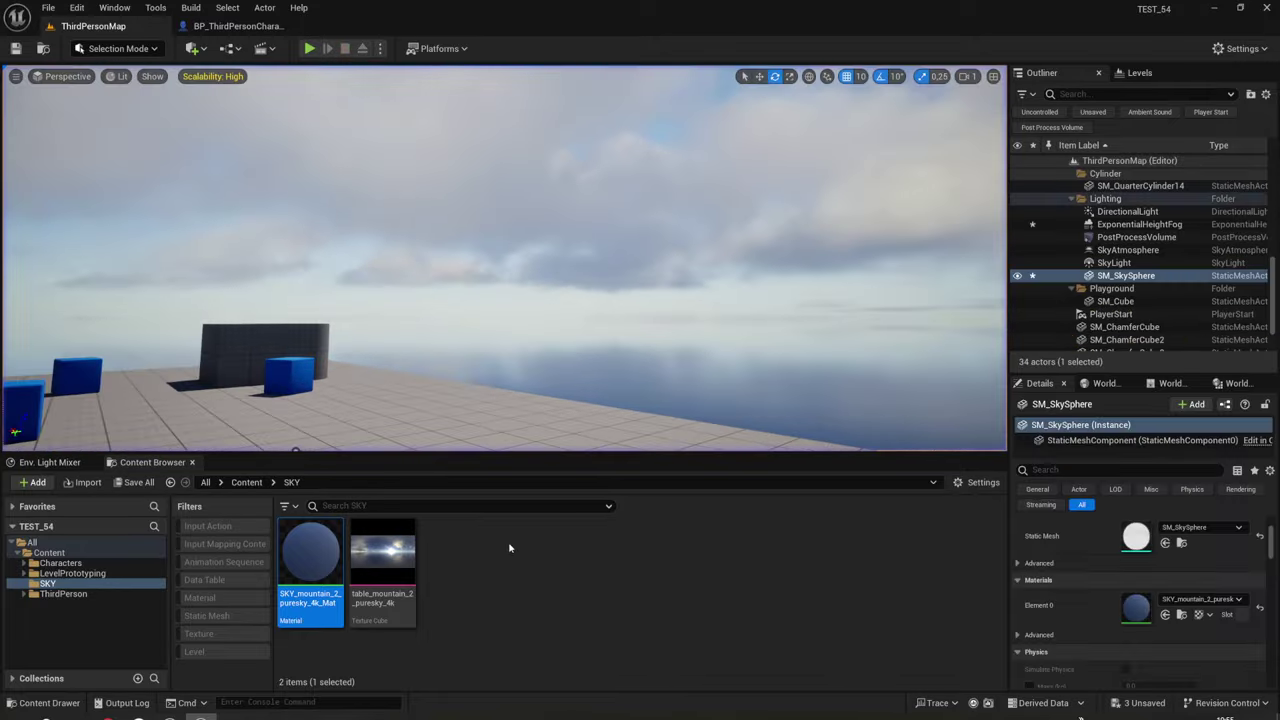
left_click(487, 552)
right_click(487, 552)
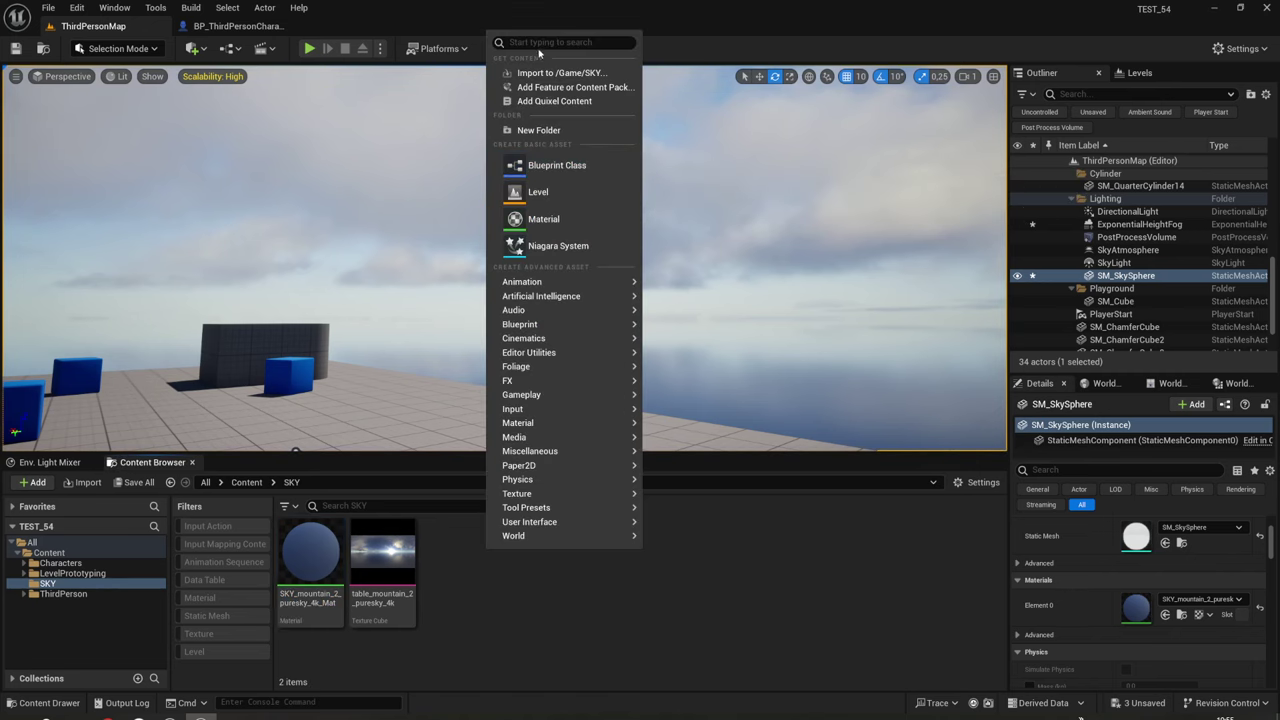
left_click(551, 76)
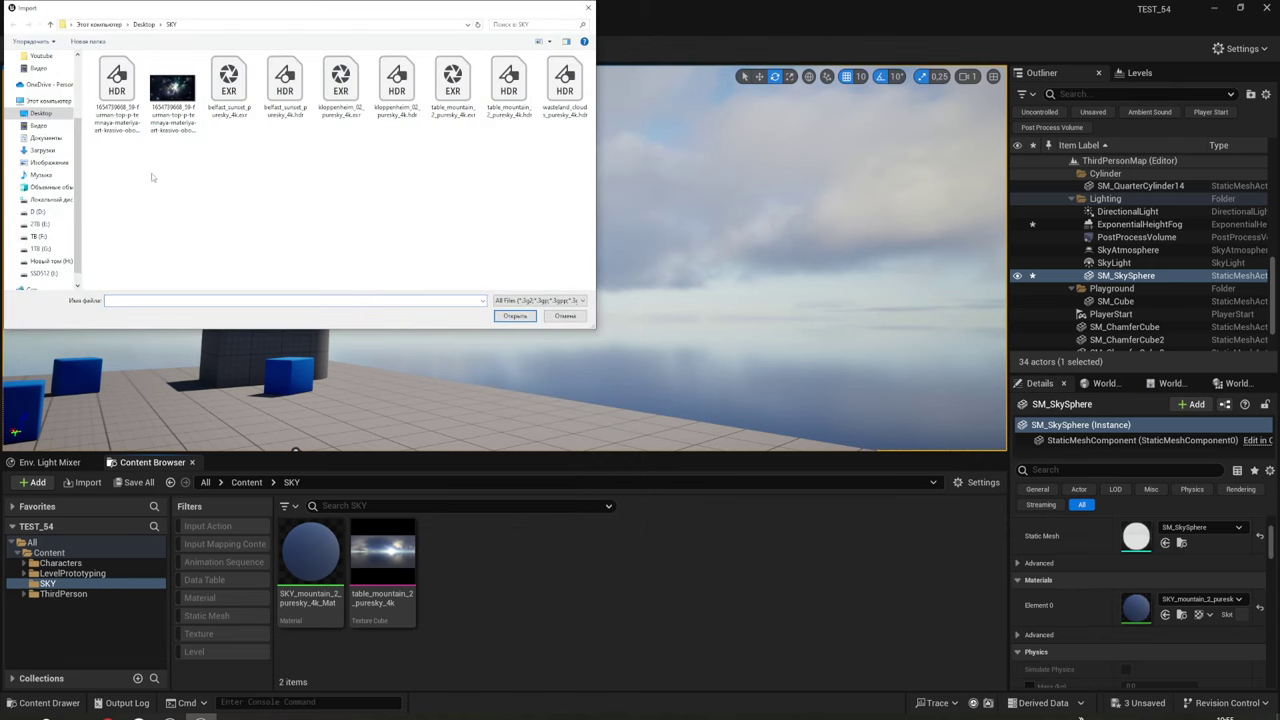
left_click(185, 90)
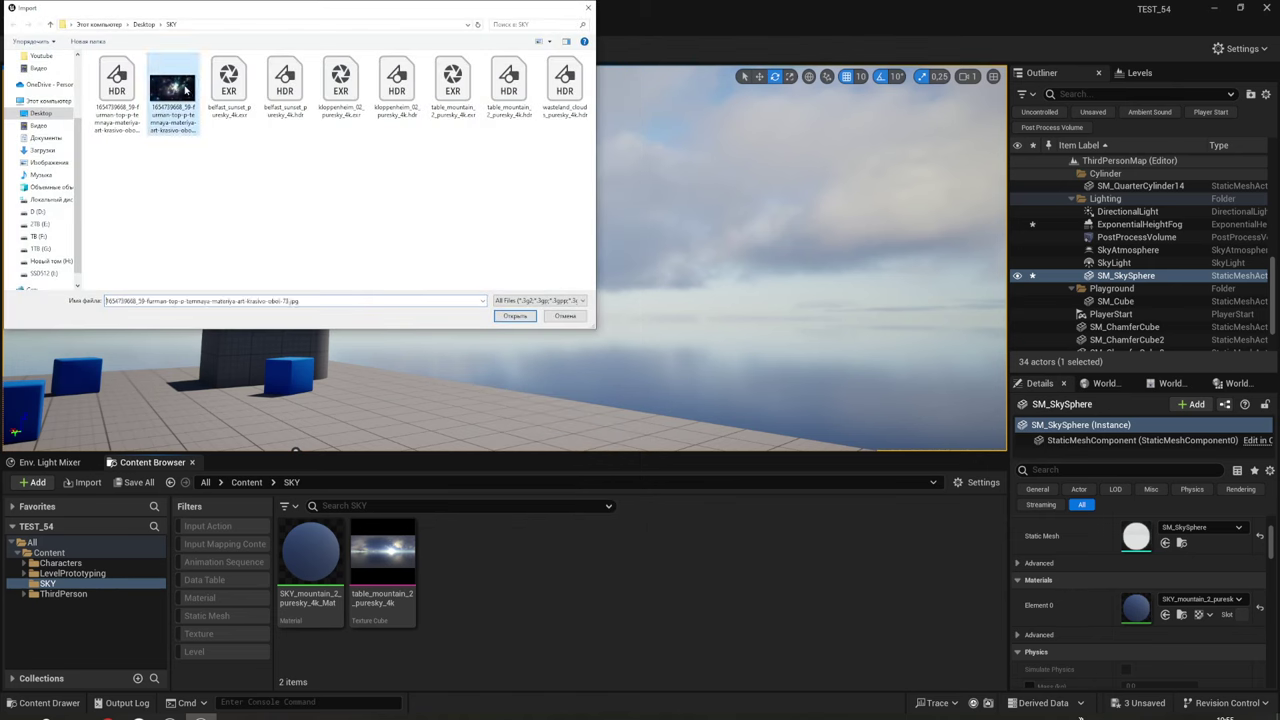
left_click(515, 316)
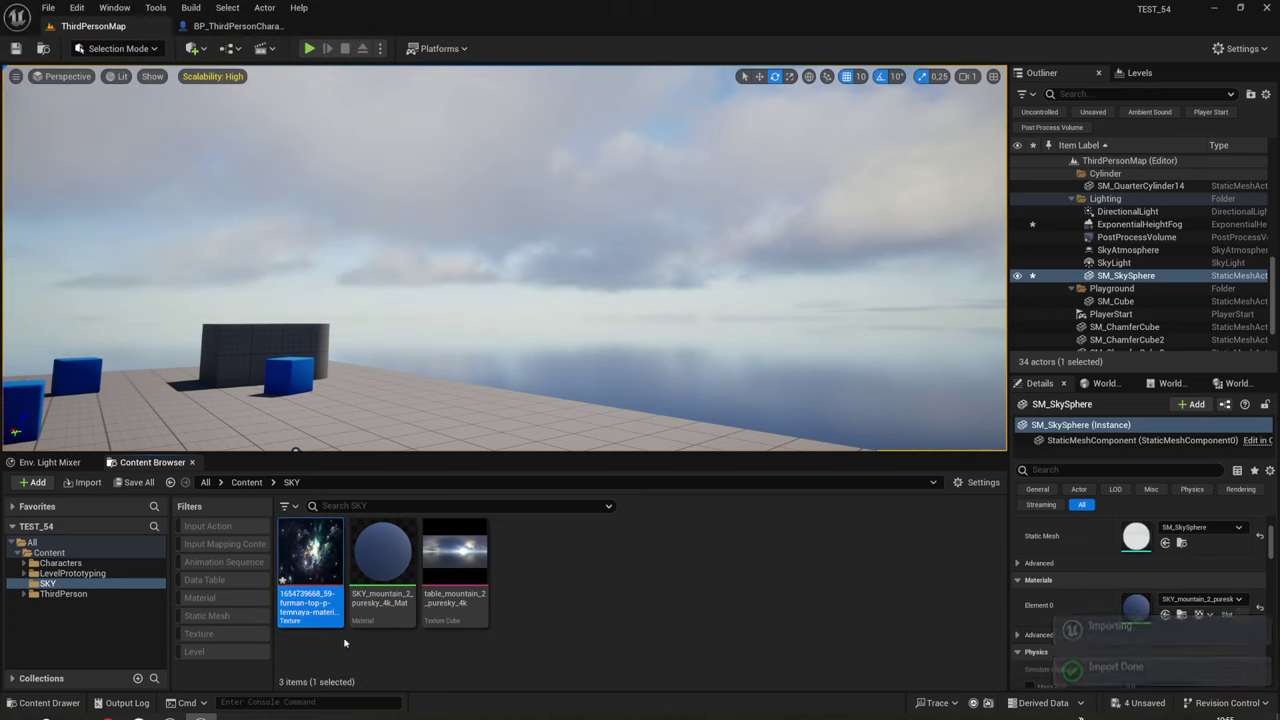
mouse_move(290, 620)
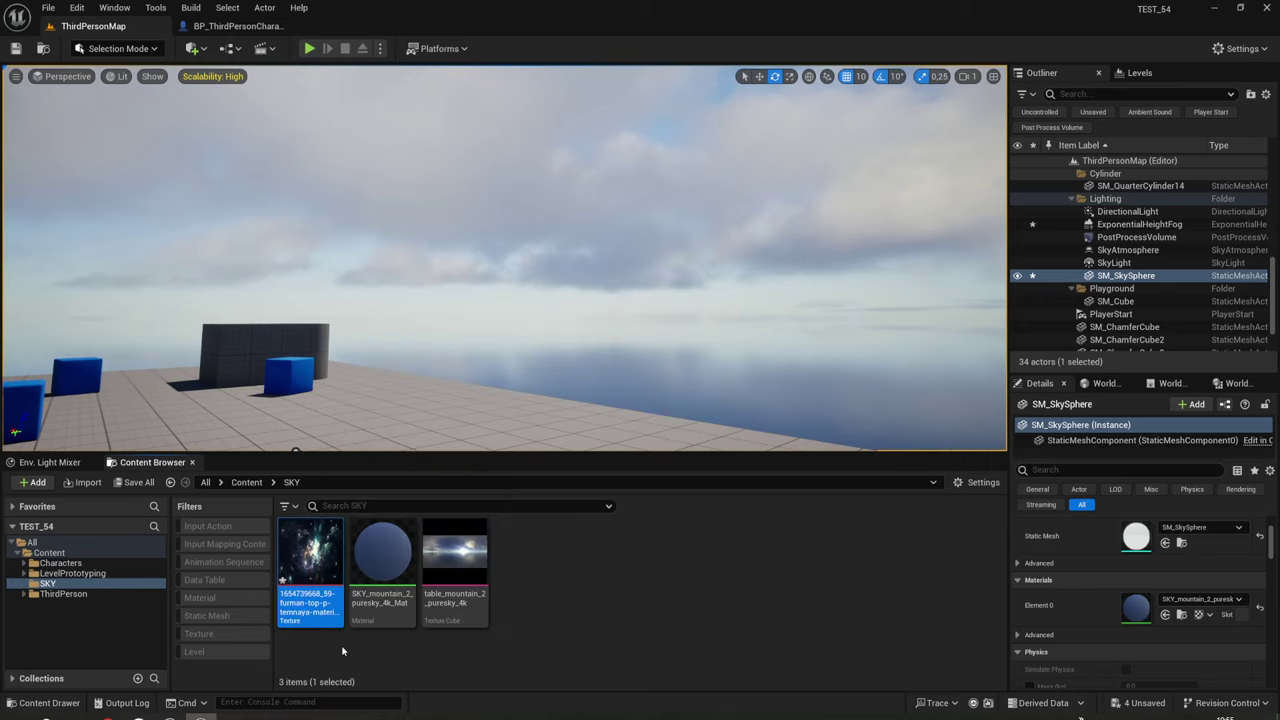
Open the sky material, dock its editor beside the level tabs, and select the Texture Sample node.
double_click(370, 565)
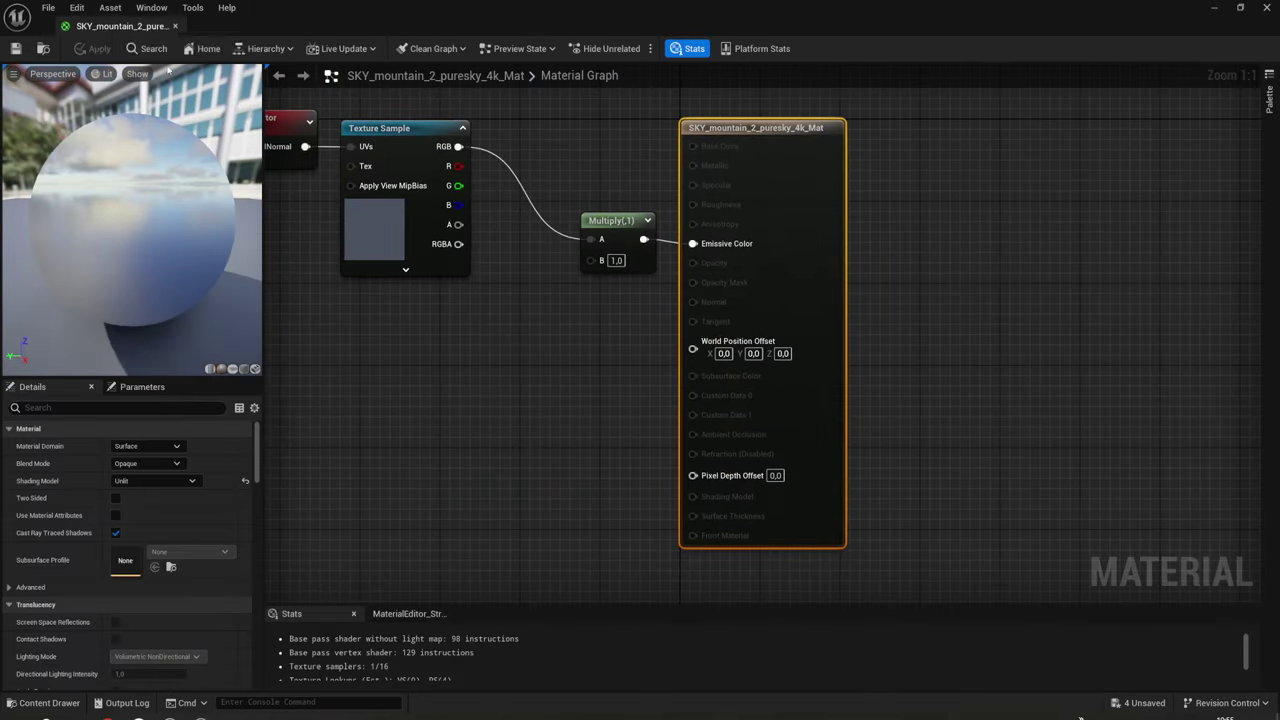
left_click_drag(120, 26, 404, 27)
left_click(430, 158)
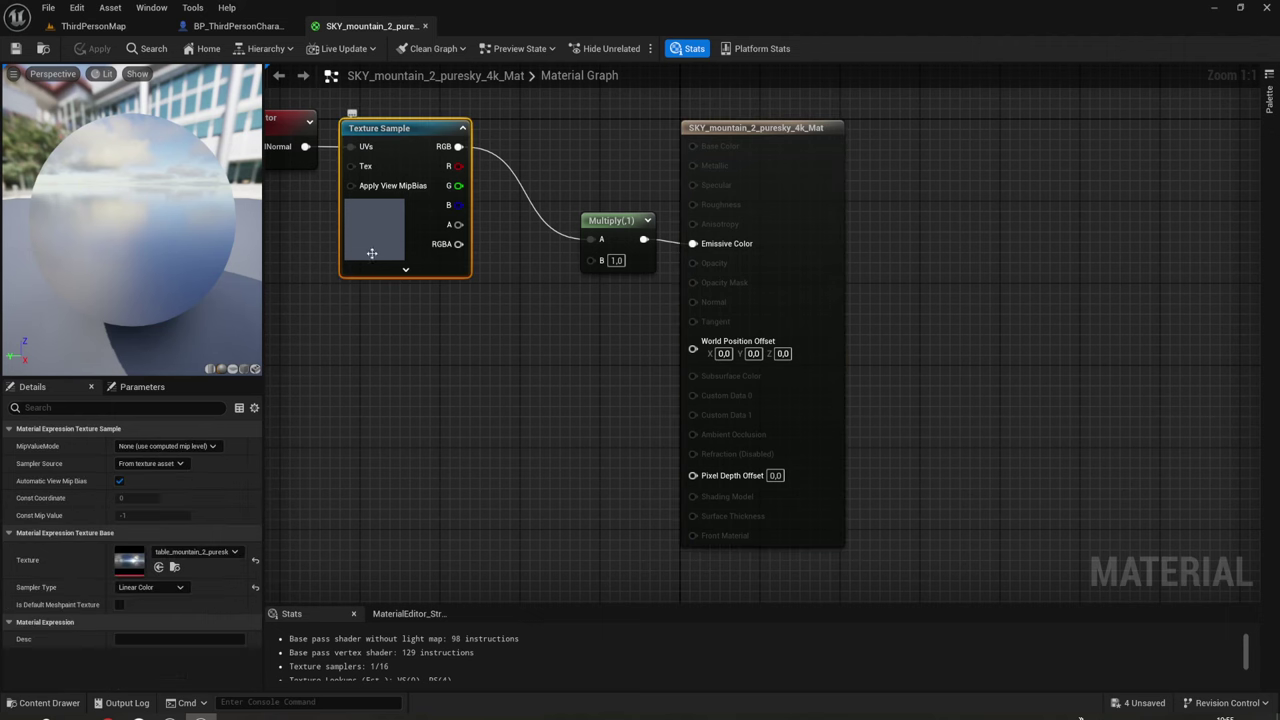
scroll(500, 250, "down", 2)
Assign the imported starfield JPG texture to the Texture Sample node.
left_click(95, 26)
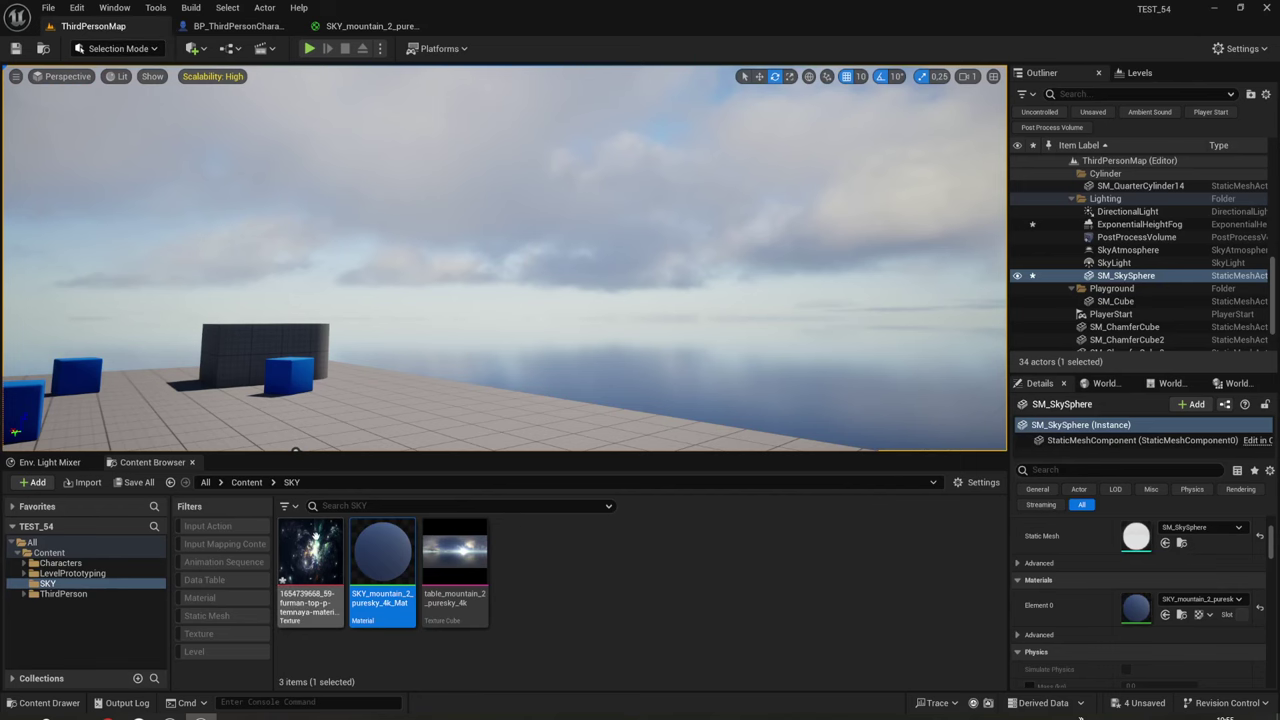
left_click(310, 555)
left_click(370, 26)
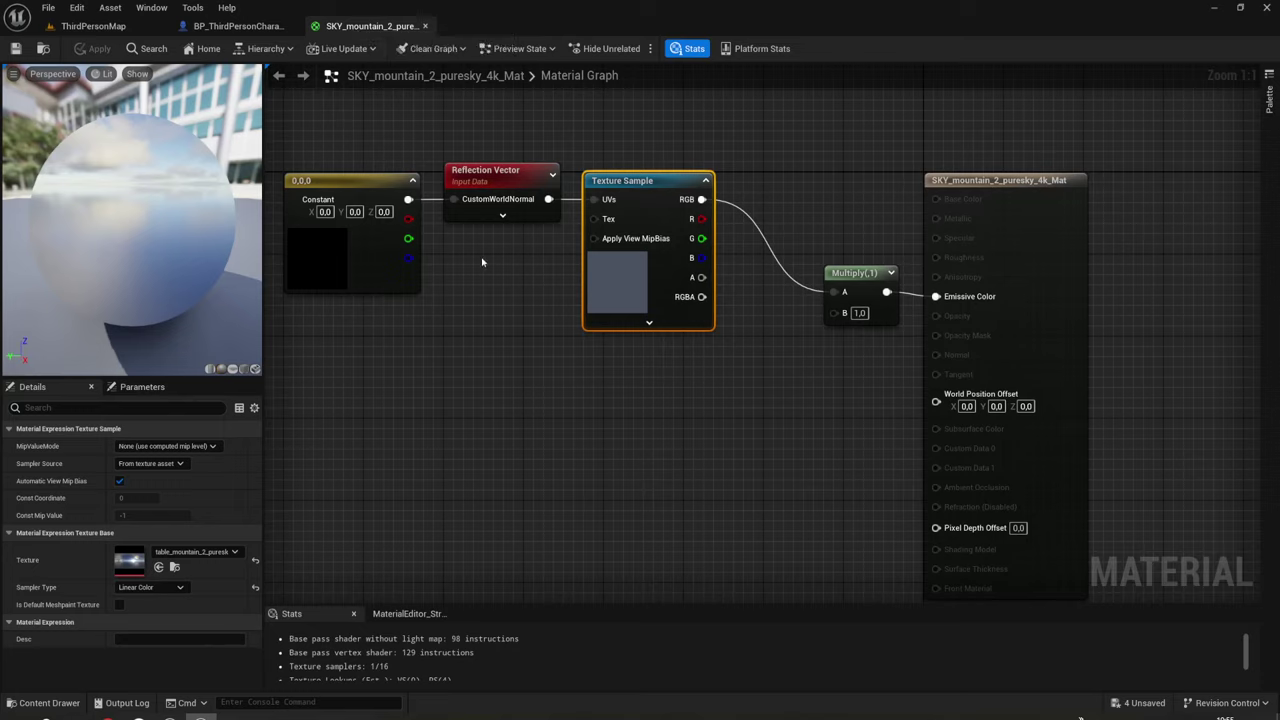
left_click(158, 567)
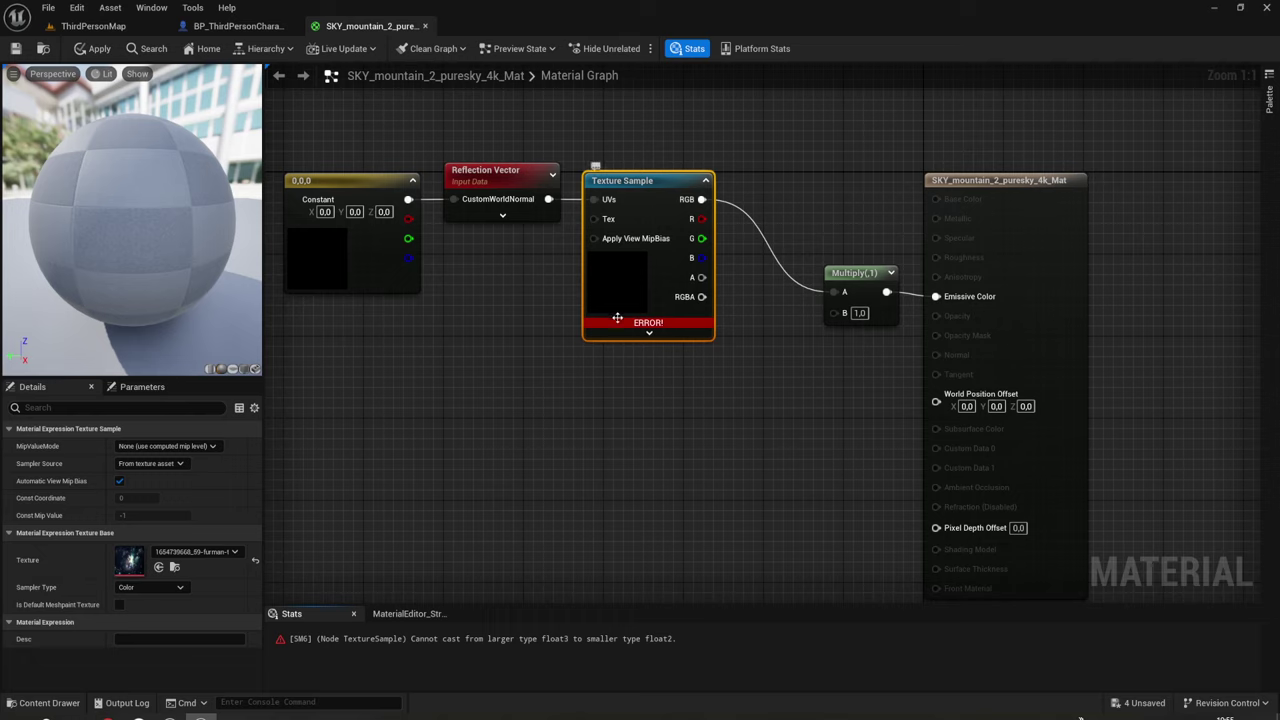
mouse_move(626, 319)
left_click(88, 26)
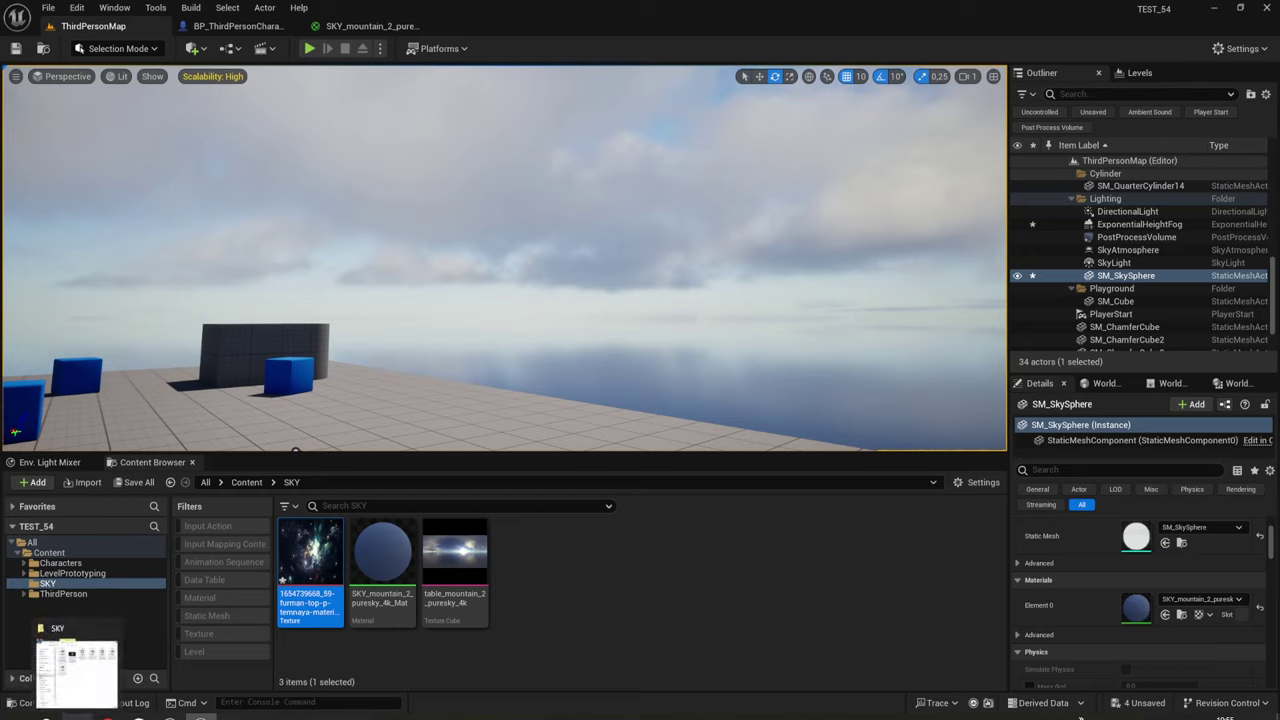
Force-delete the starfield JPG texture from the SKY folder.
mouse_move(310, 560)
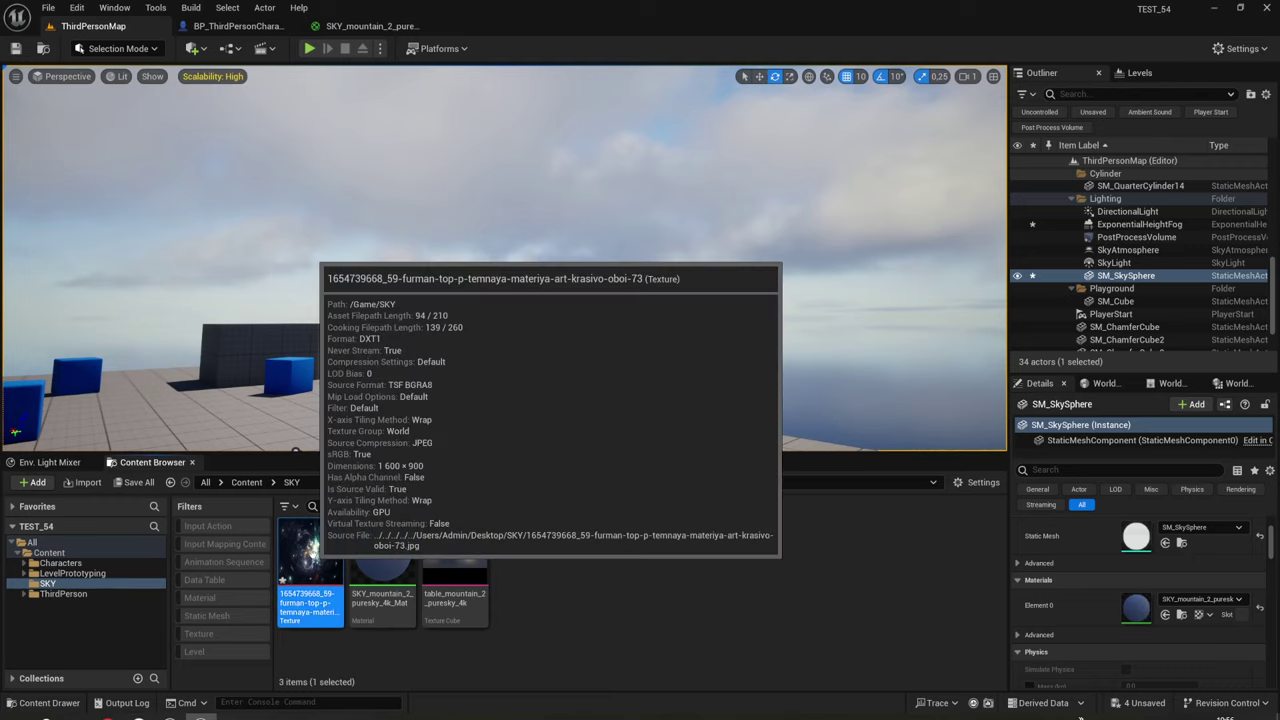
key("Delete")
left_click(515, 569)
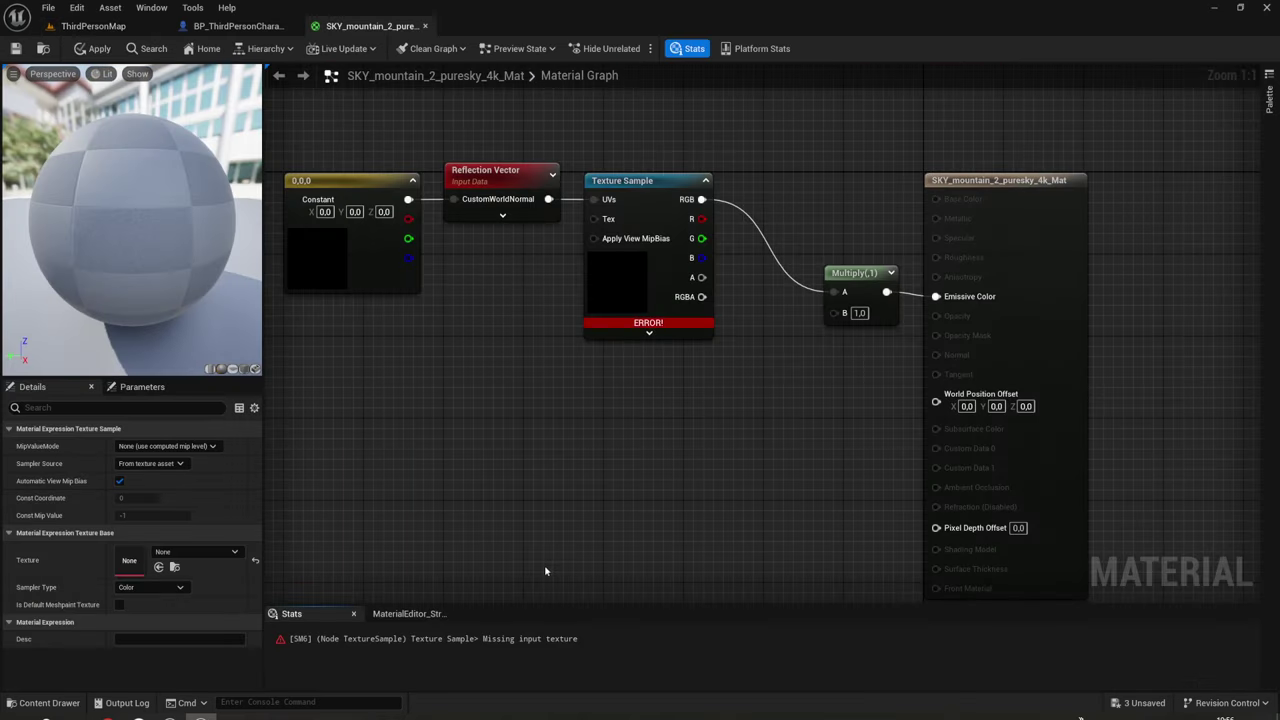
left_click(115, 26)
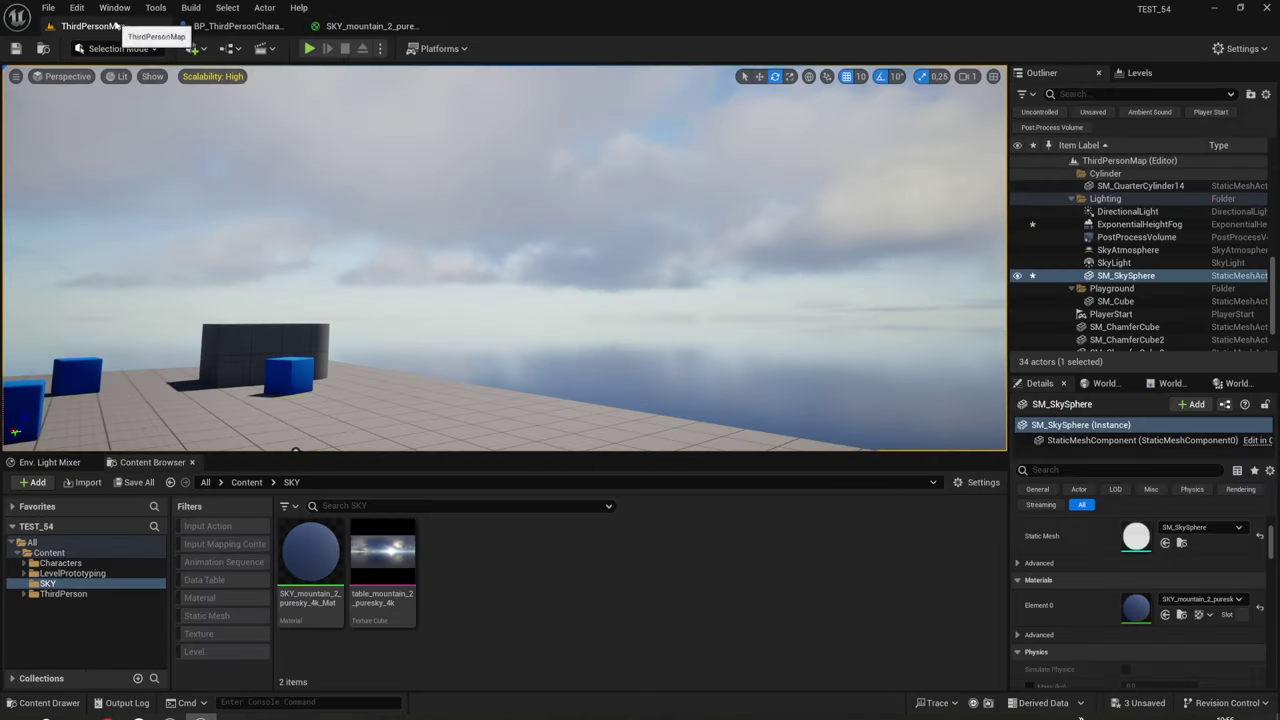
right_click(488, 529)
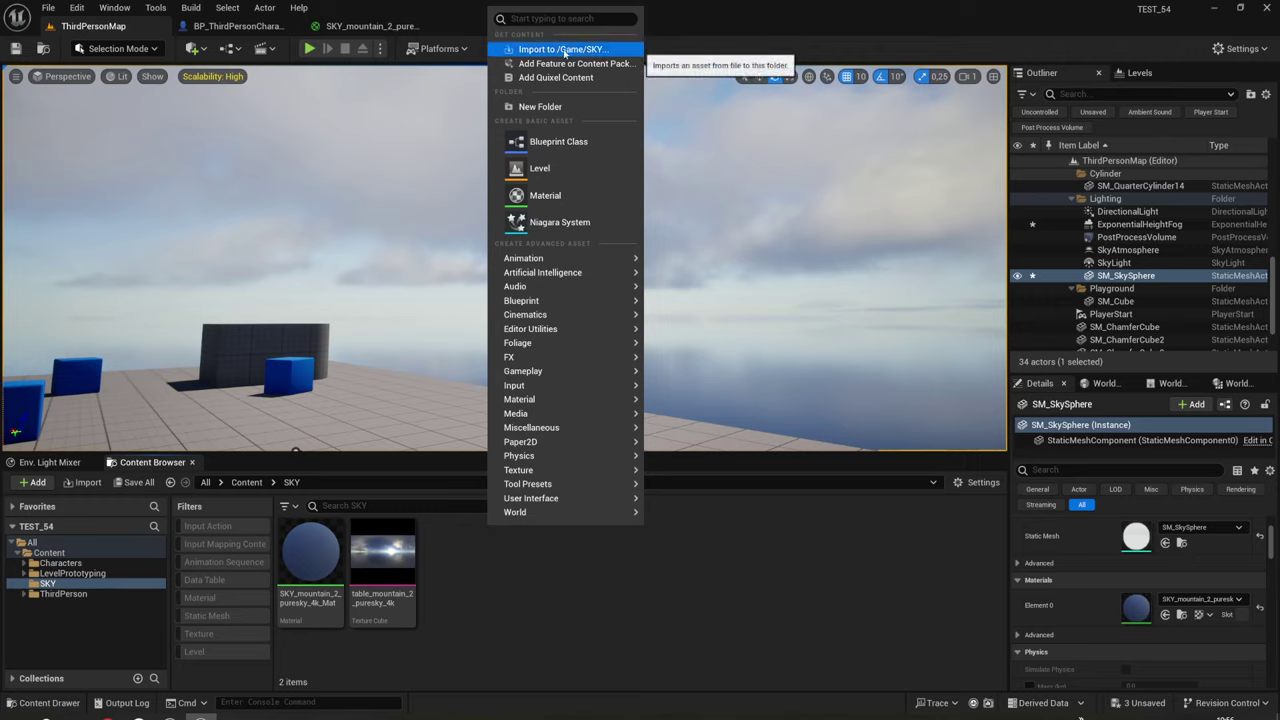
Import the starfield .hdr file into /Game/SKY as a Texture Cube.
left_click(565, 50)
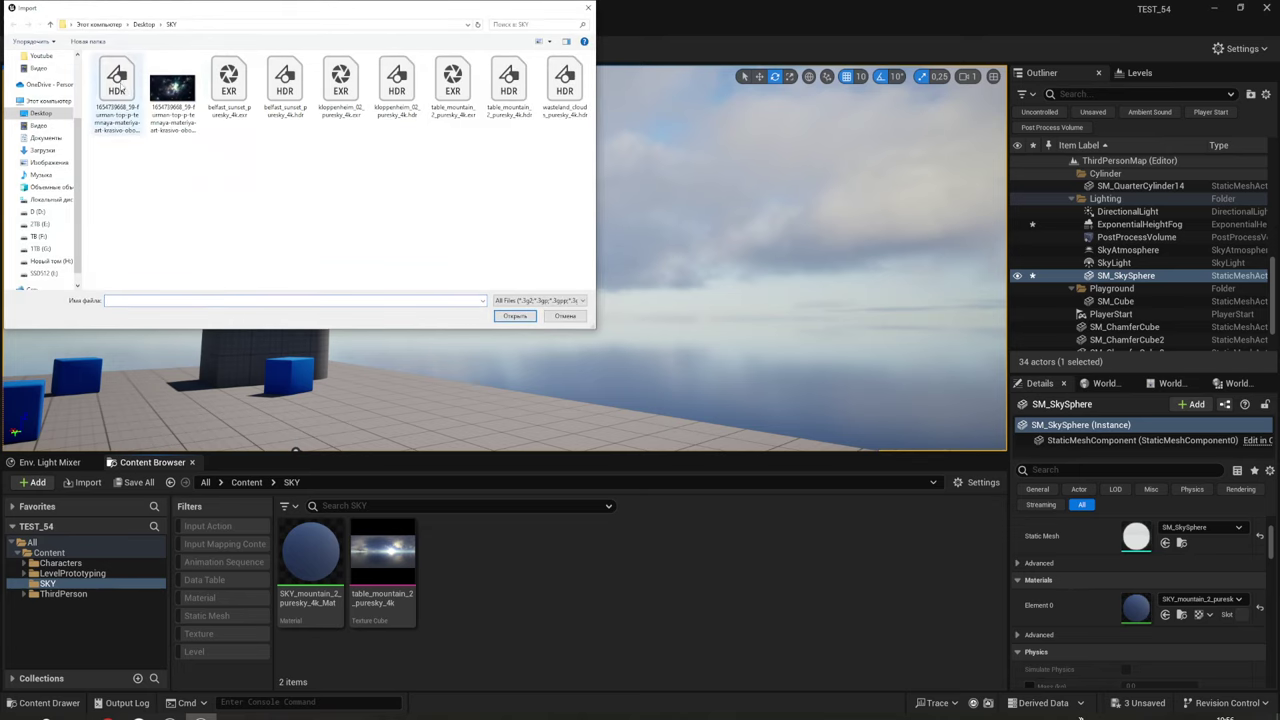
left_click(118, 87)
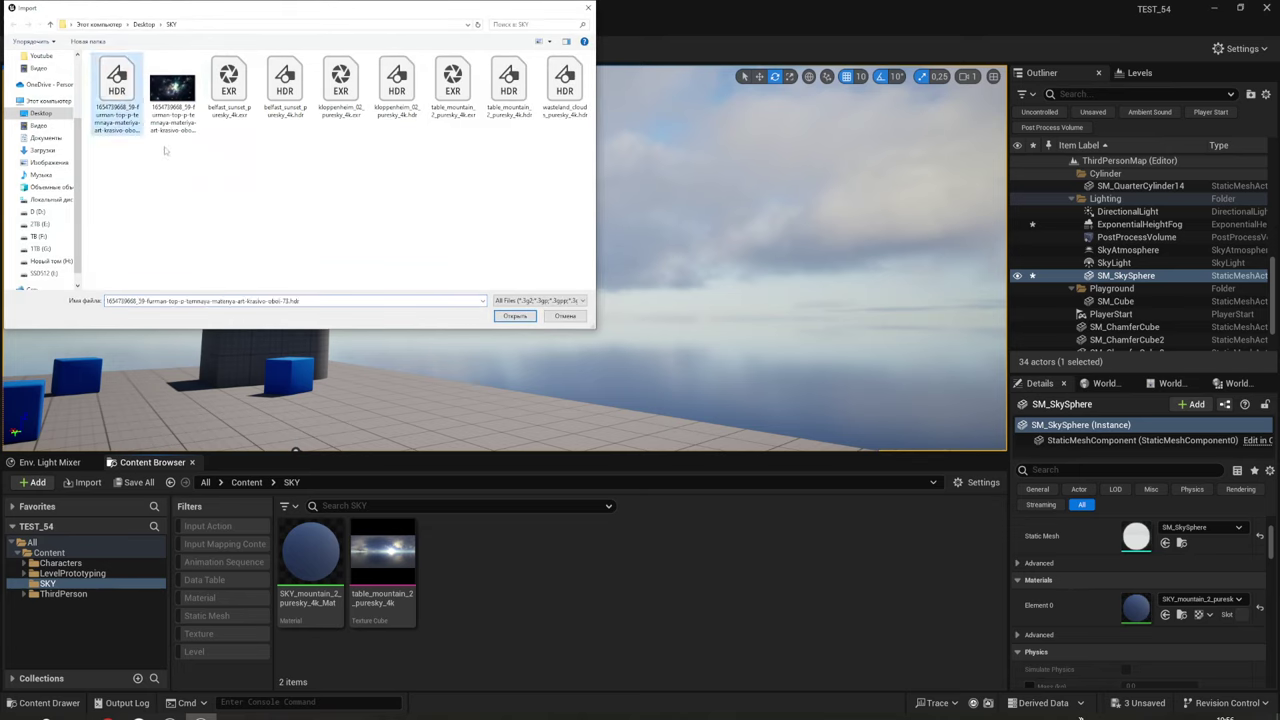
left_click(518, 316)
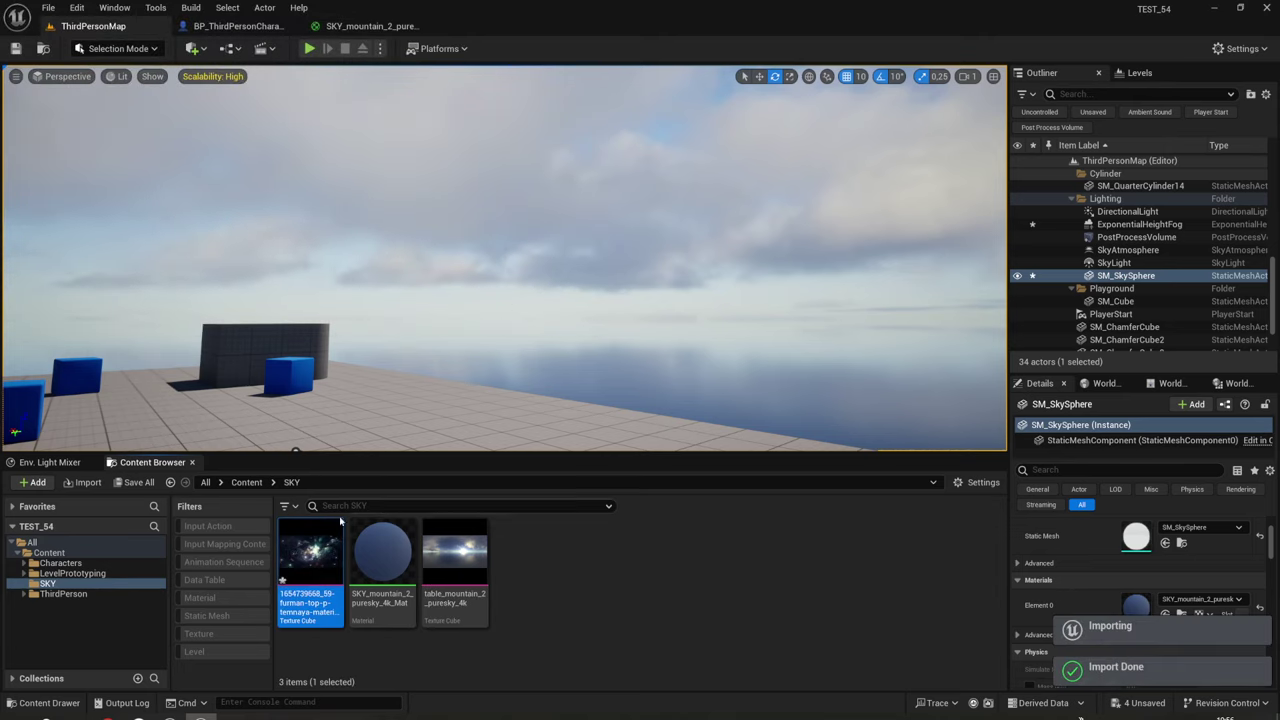
Give the cube texture NoMipmaps, Skybox group and UserInterface2D (RGBA) compression, then save it.
double_click(322, 560)
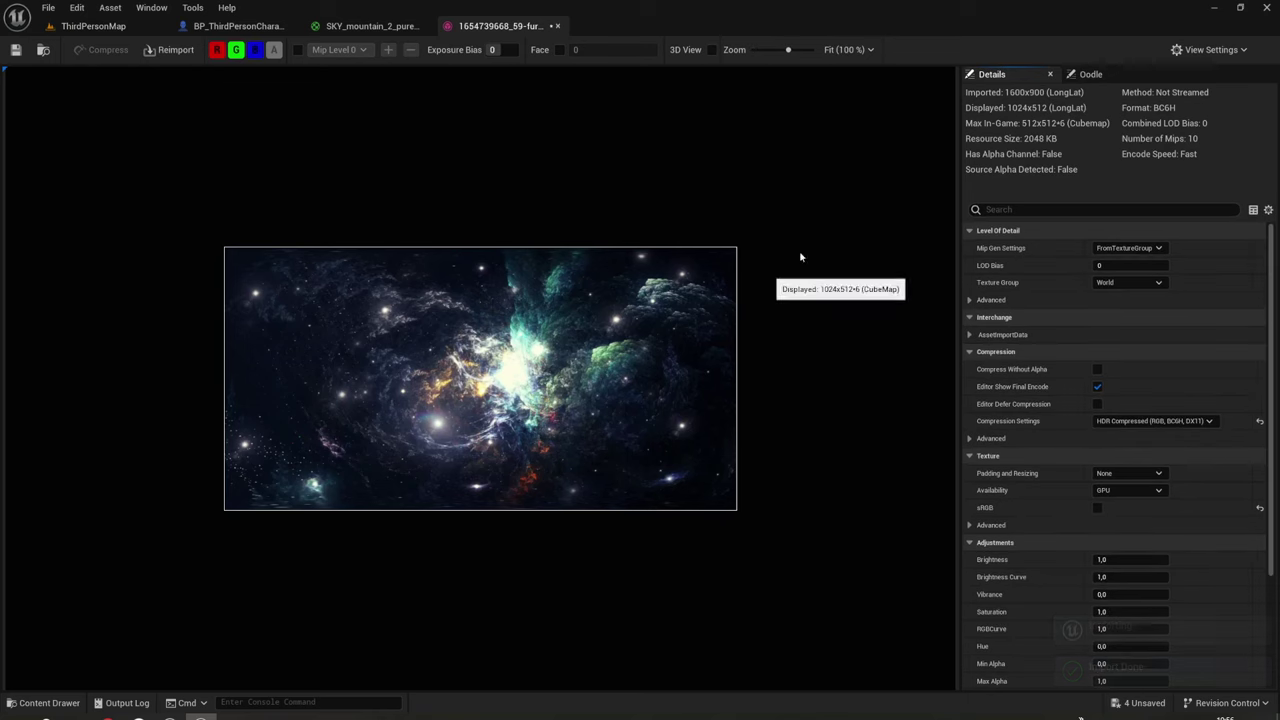
left_click(1130, 248)
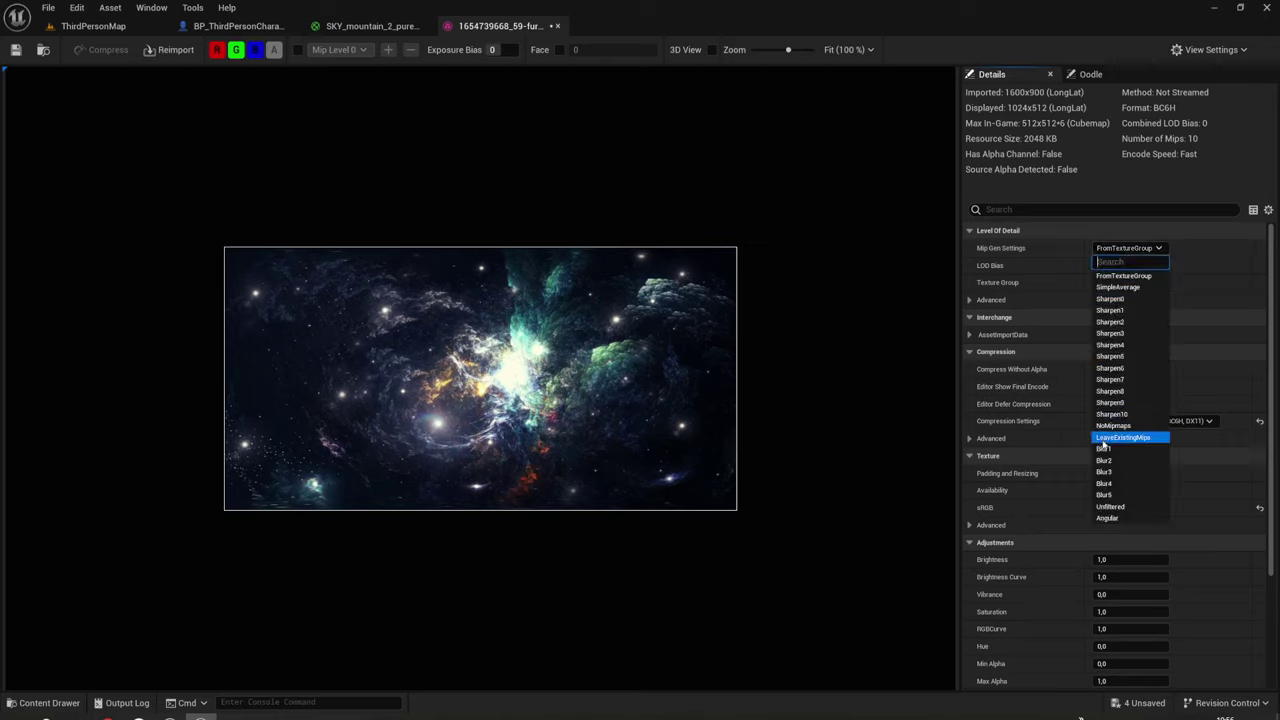
left_click(1112, 427)
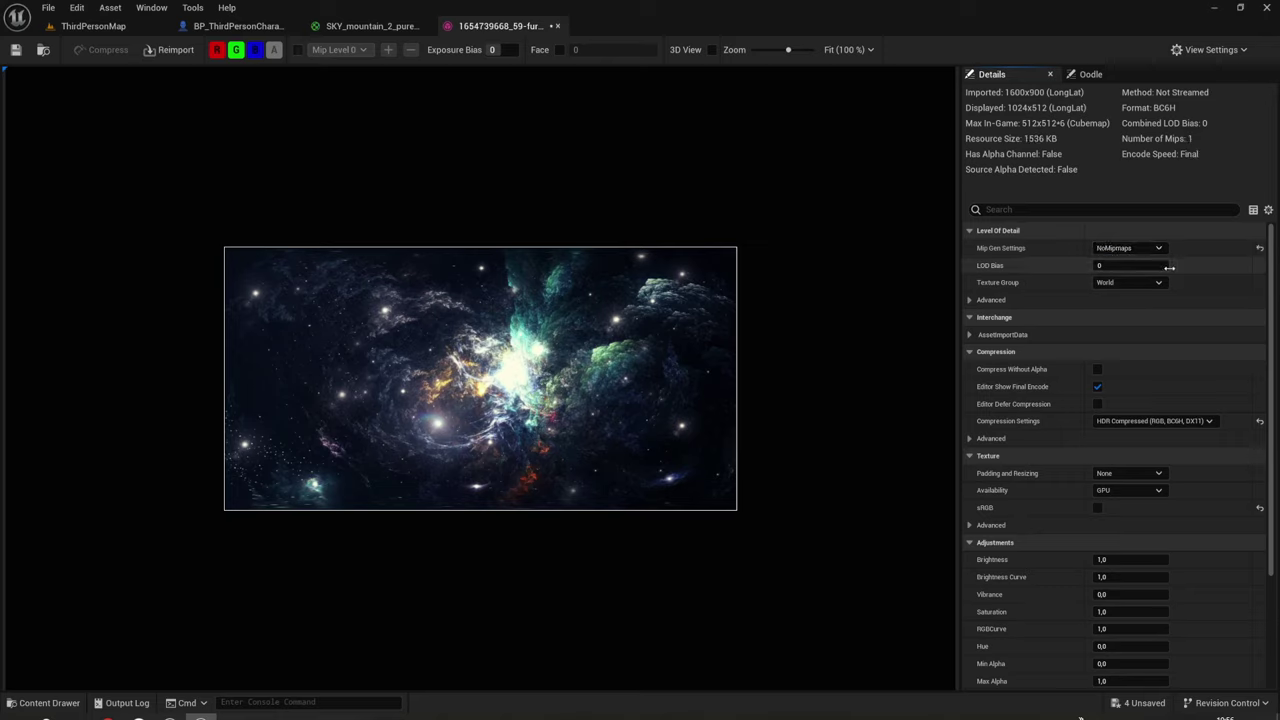
left_click(1143, 284)
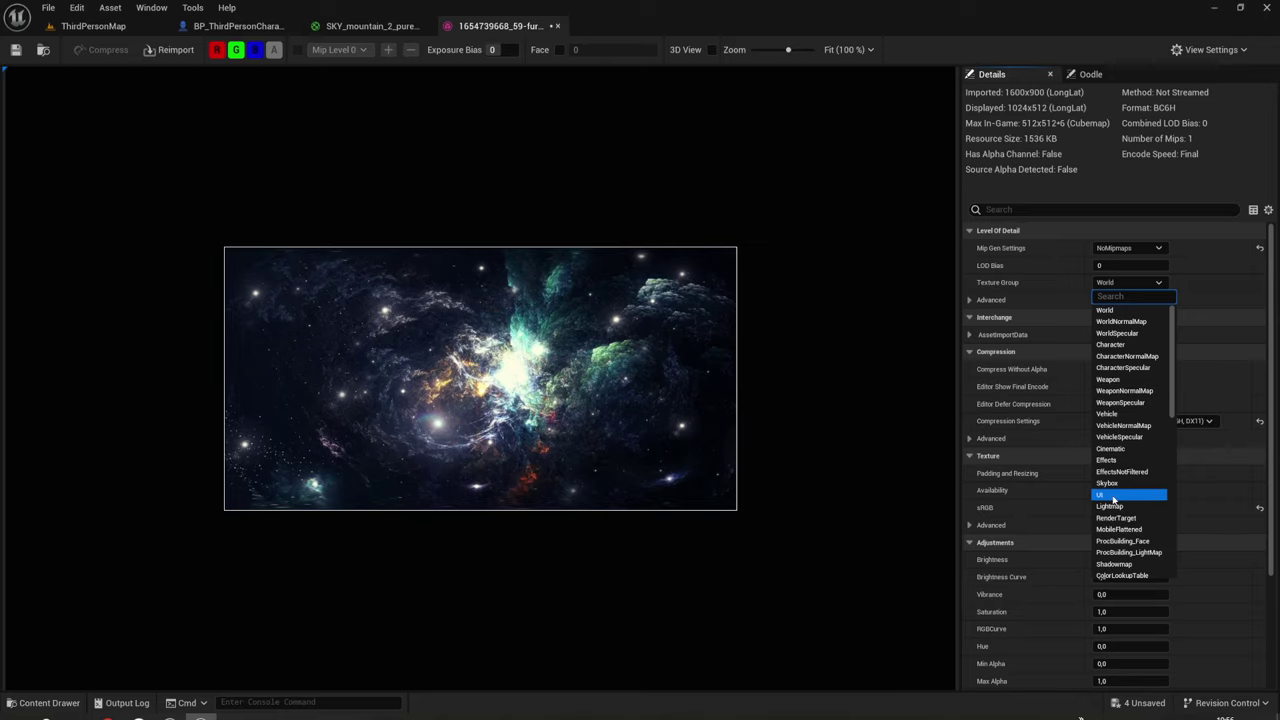
left_click(1117, 483)
left_click(1140, 421)
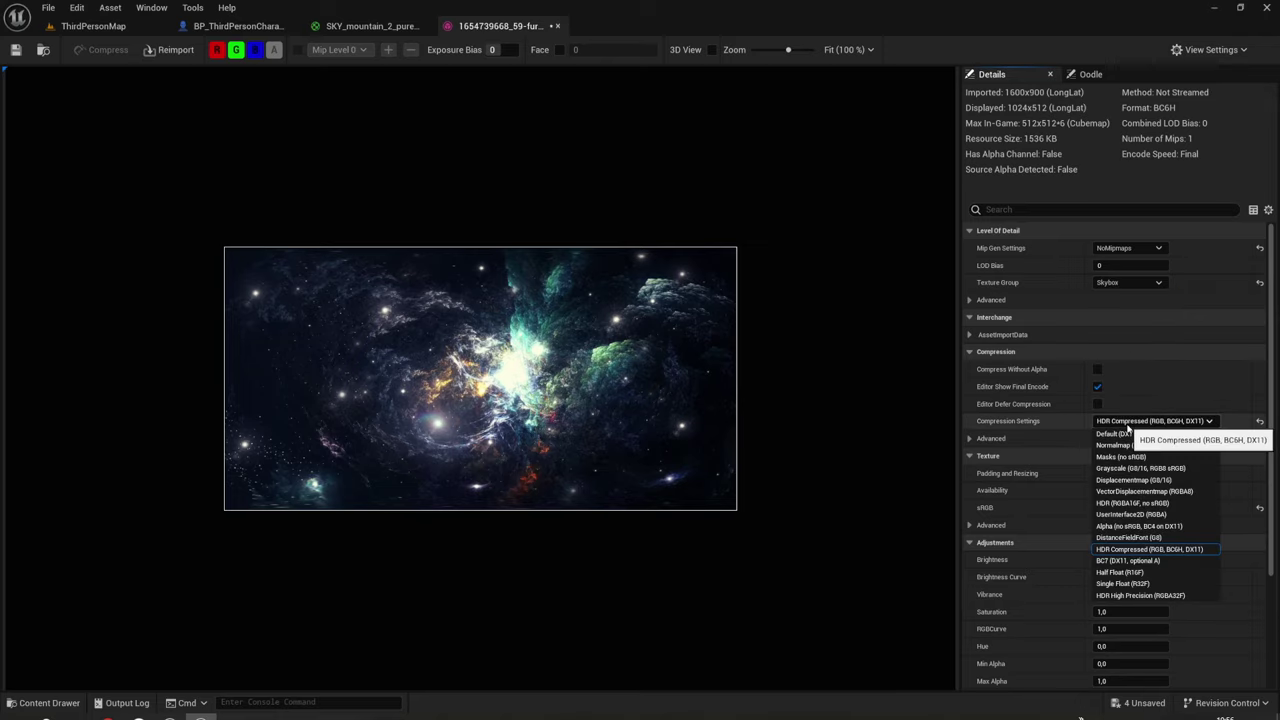
left_click(1118, 514)
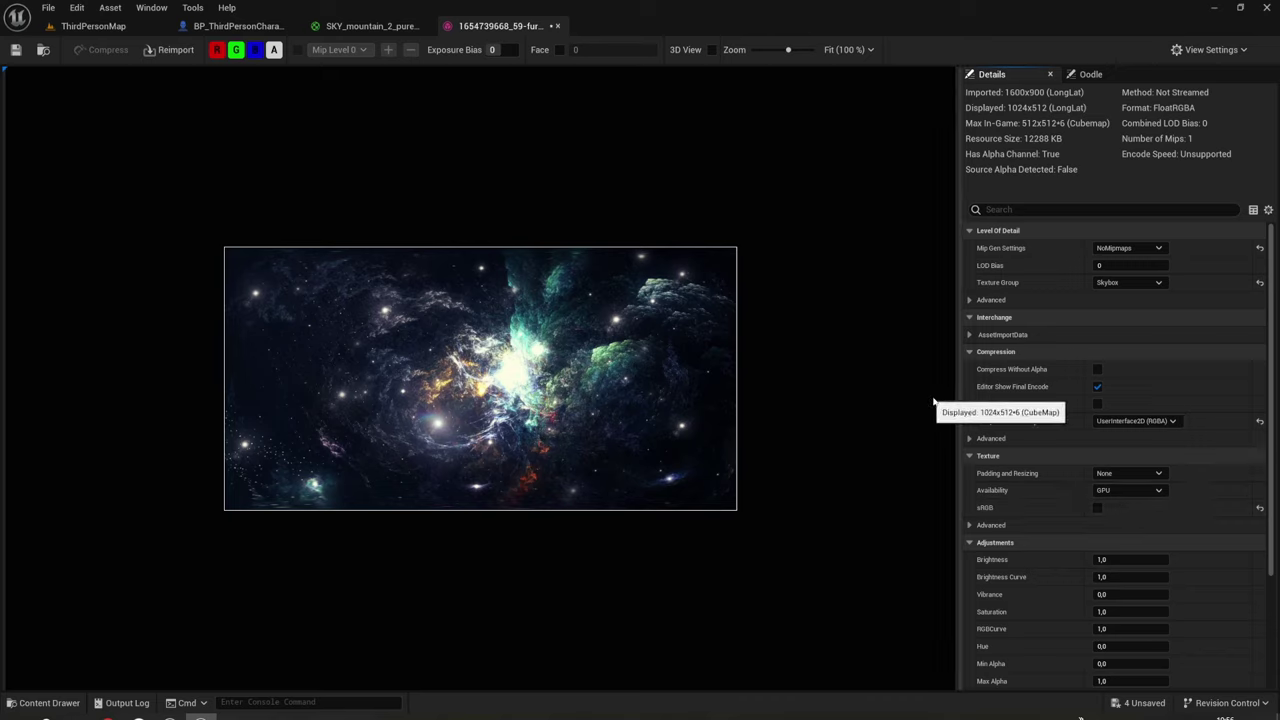
left_click(15, 49)
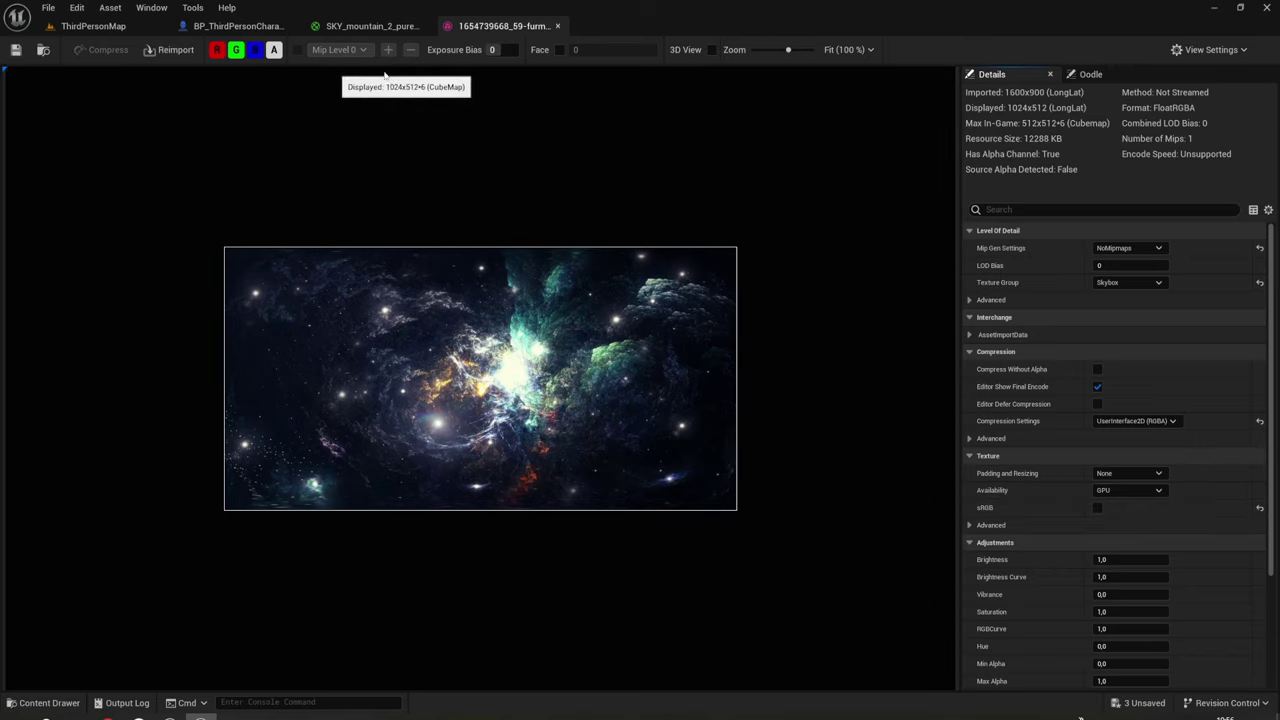
left_click(556, 27)
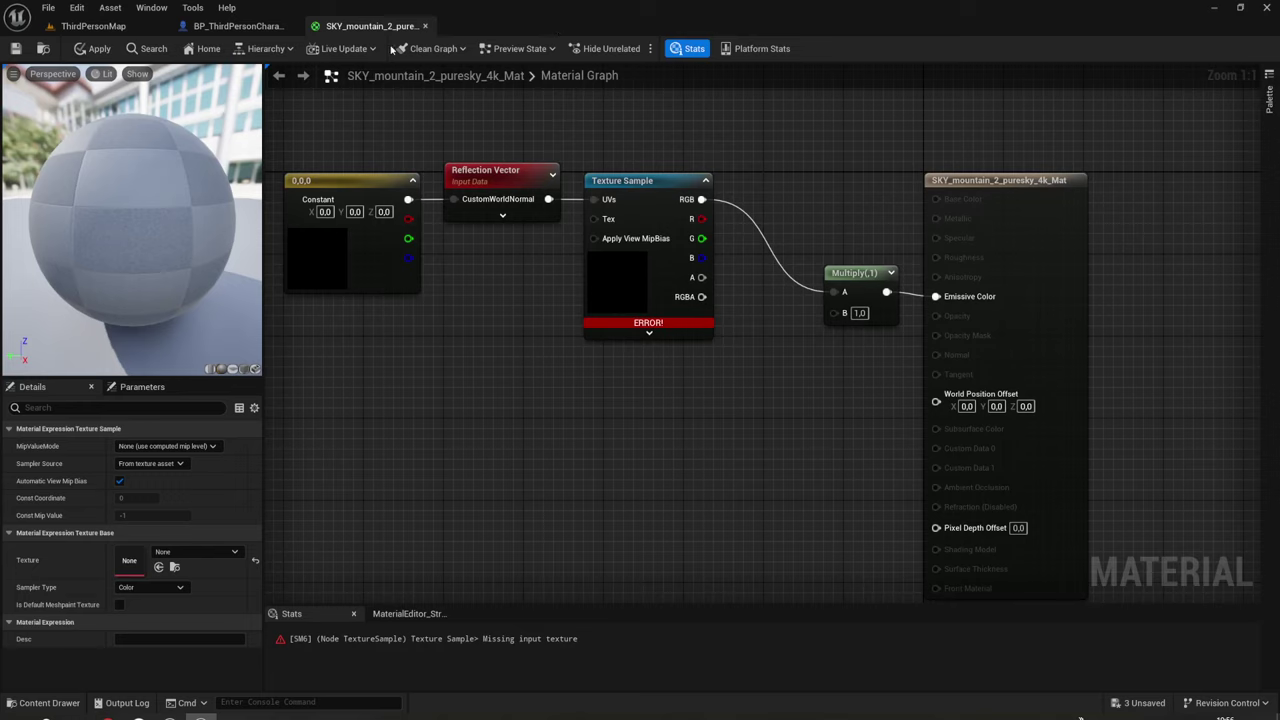
Assign the starfield cube to the Texture Sample, apply the material, and view the starry sky.
left_click(646, 227)
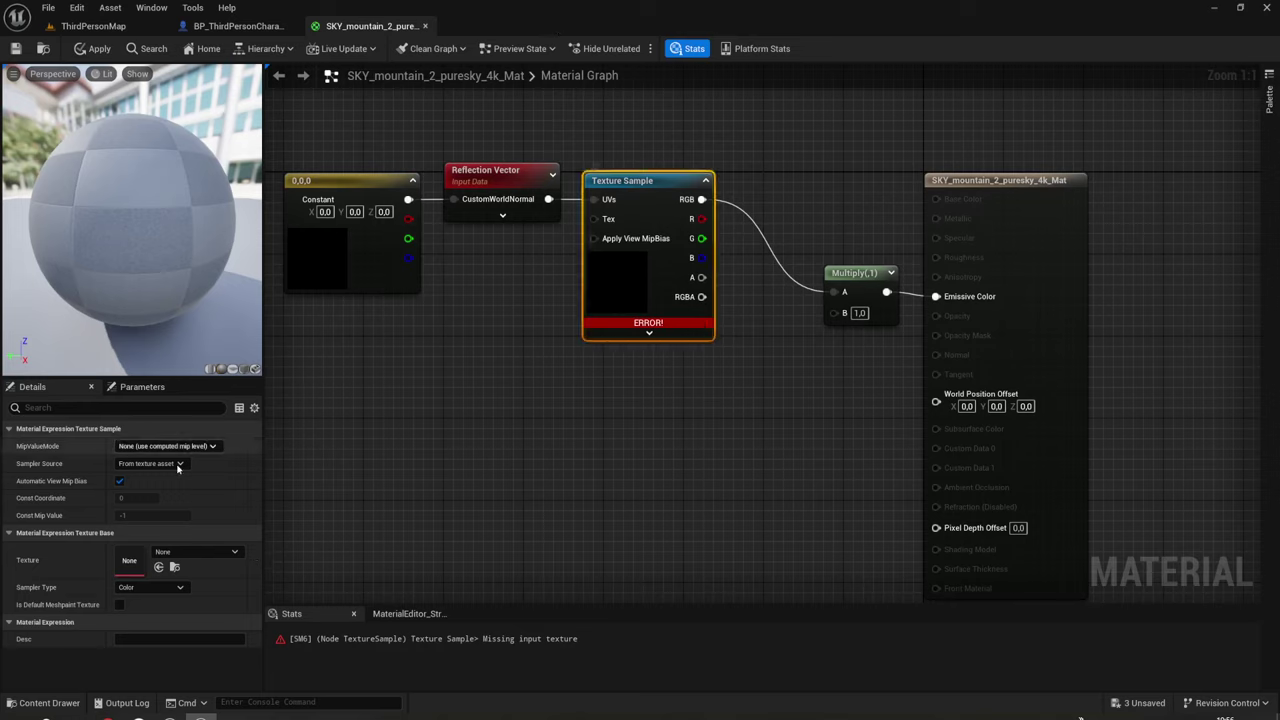
left_click(158, 567)
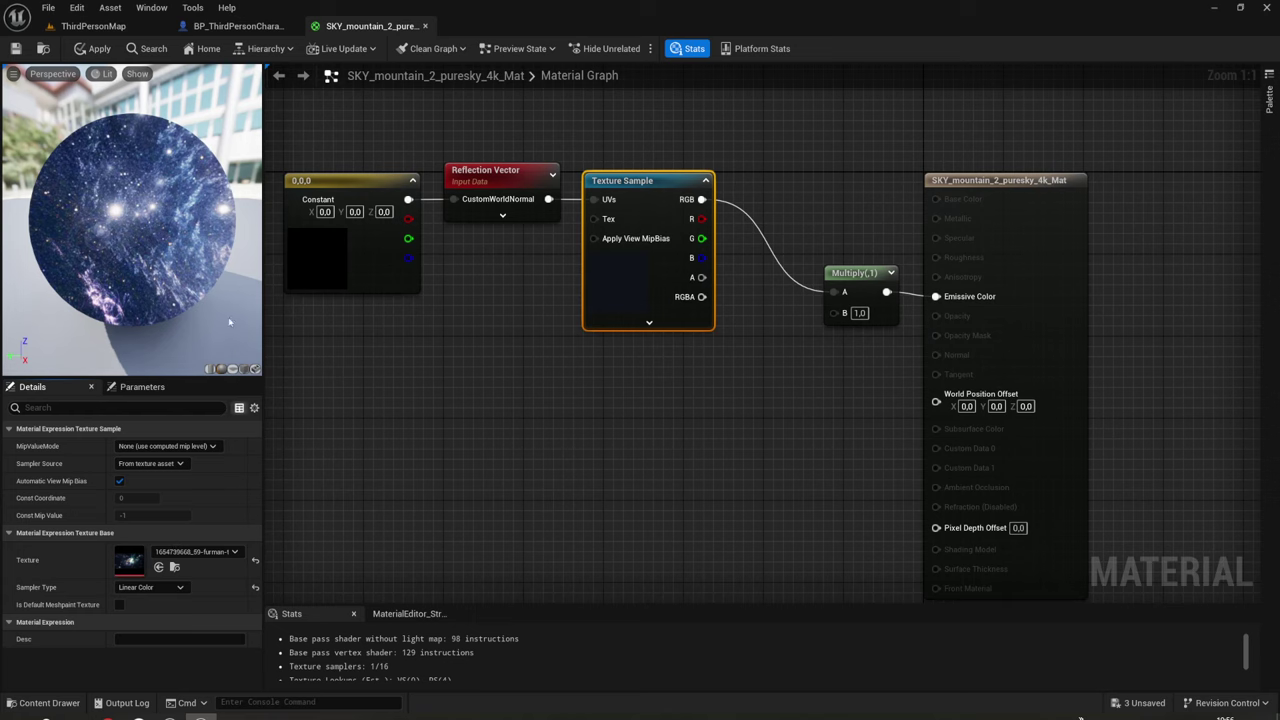
left_click(95, 48)
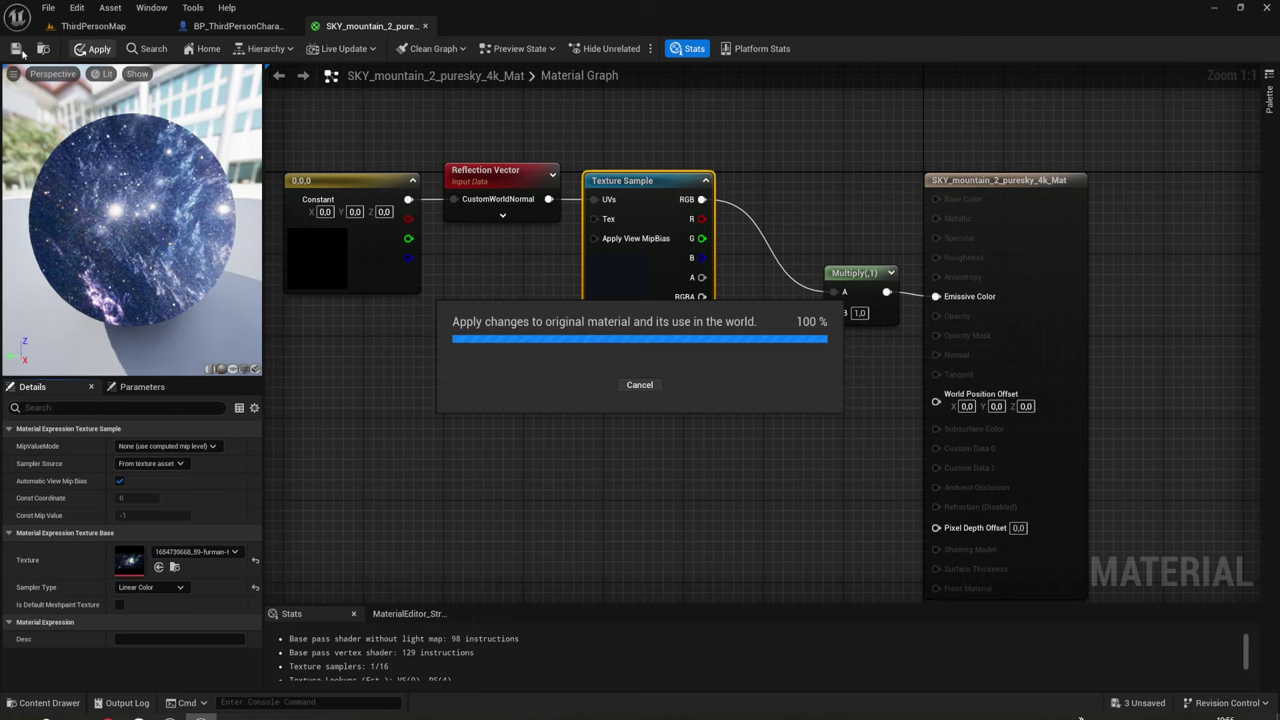
left_click(92, 26)
mouse_move(530, 200)
right_mouse_down()
mouse_move(600, 220)
mouse_move(600, 170)
mouse_move(600, 240)
right_mouse_up()
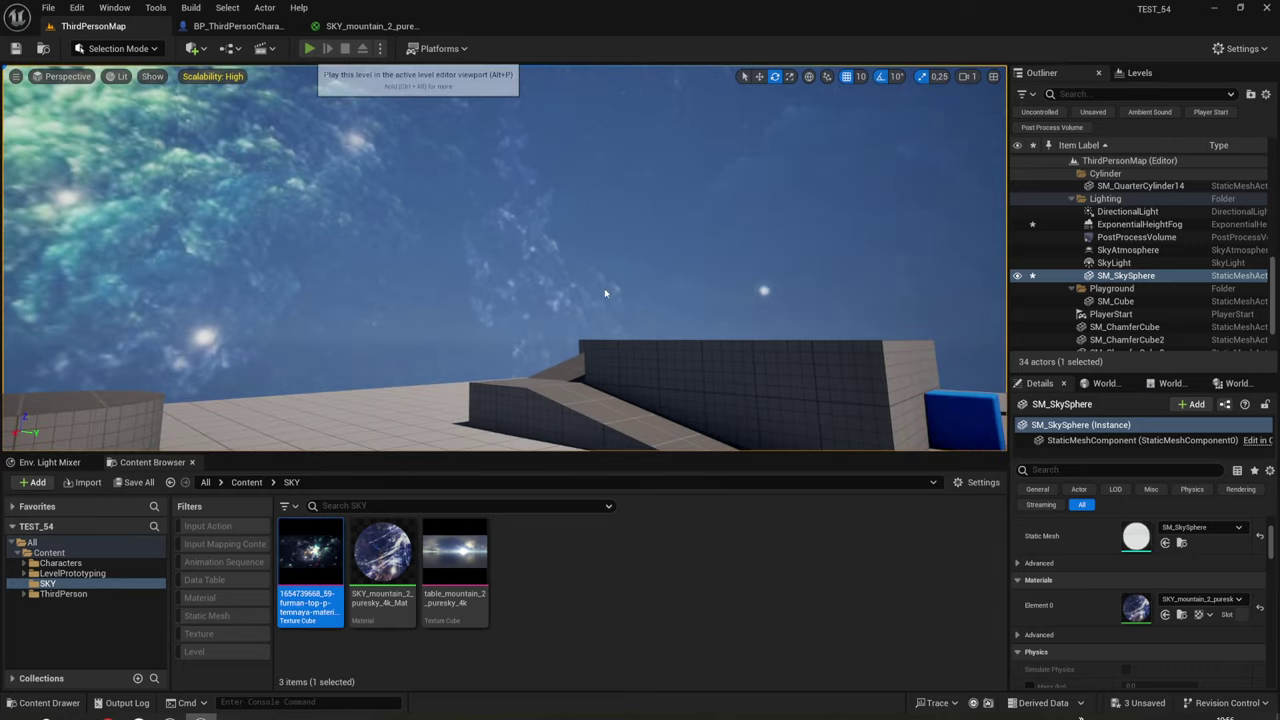
Play-test the level, running the character around under the starfield sky, then stop.
key("alt+p")
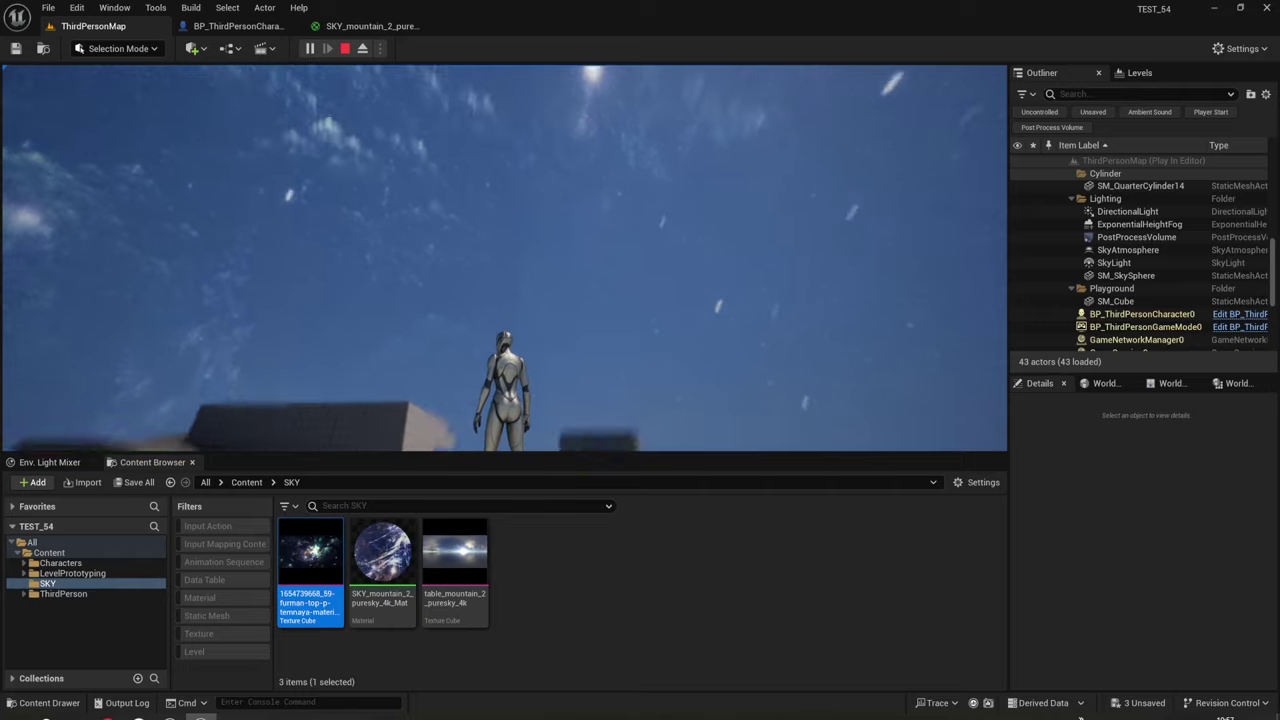
key("w")
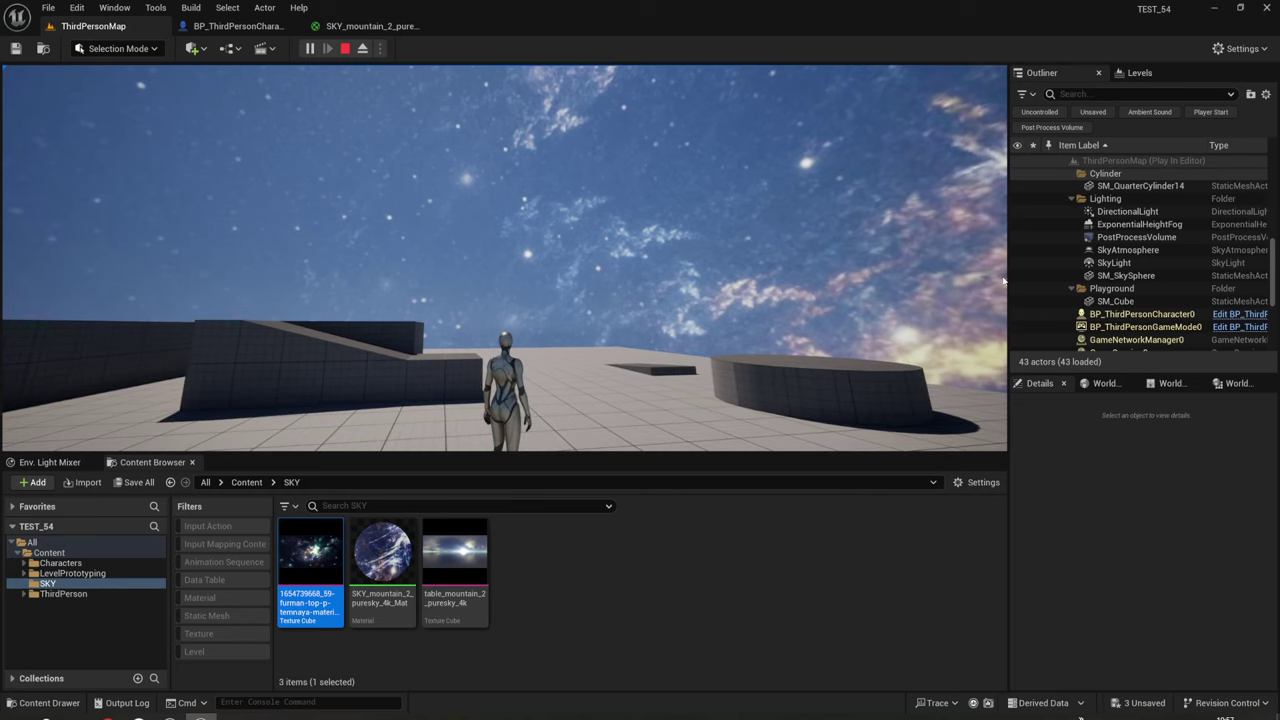
key("Escape")
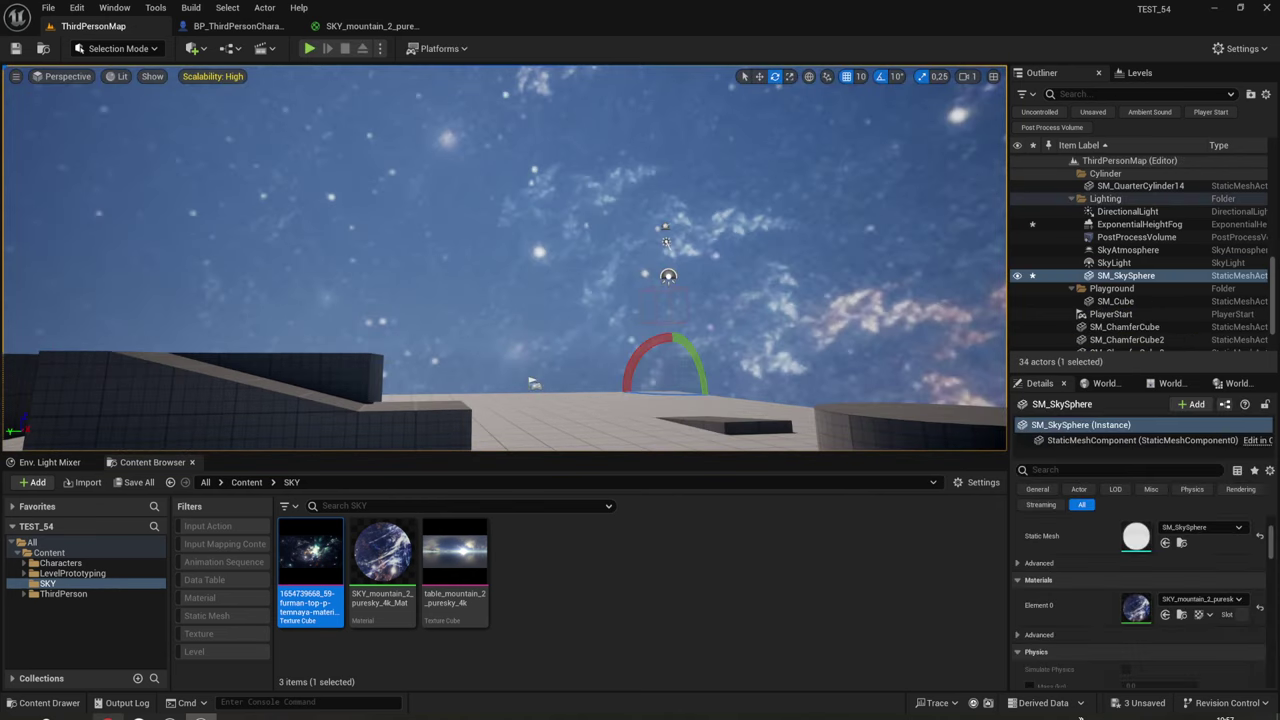
Change the browser image search to 'cosmos hdr'.
key("alt+Tab")
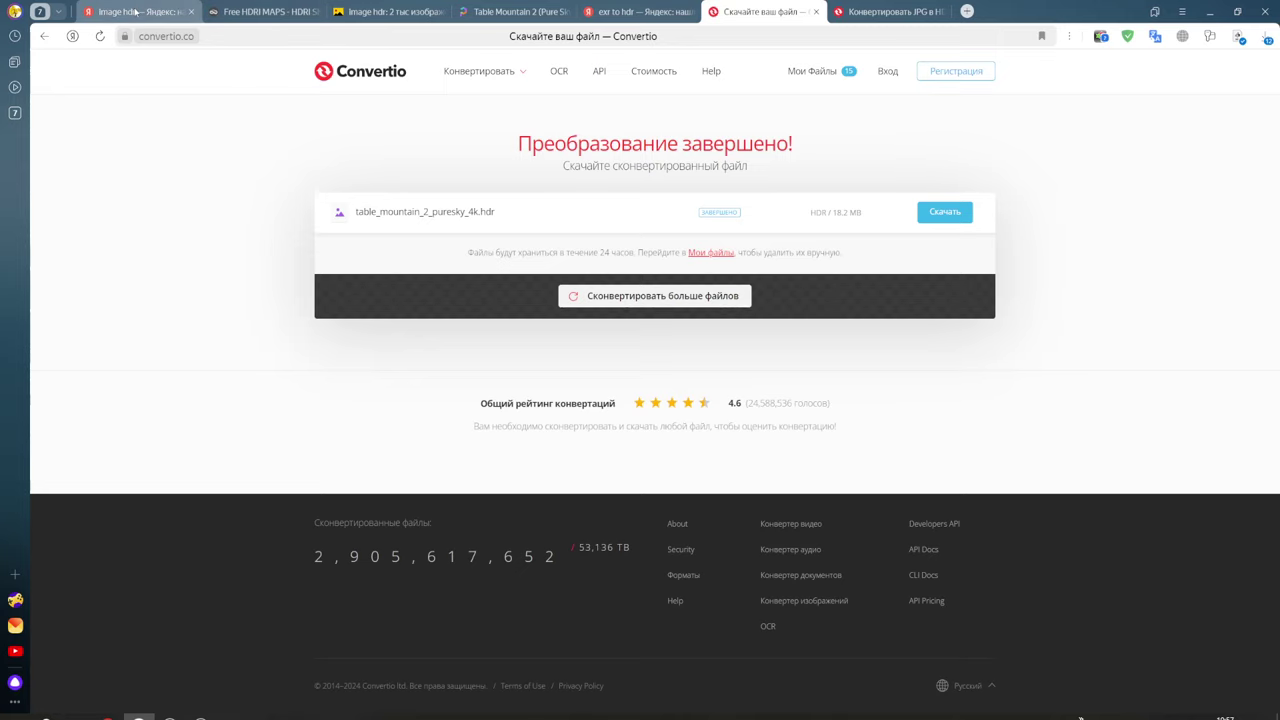
left_click(138, 11)
left_click_drag(143, 72, 3, 80)
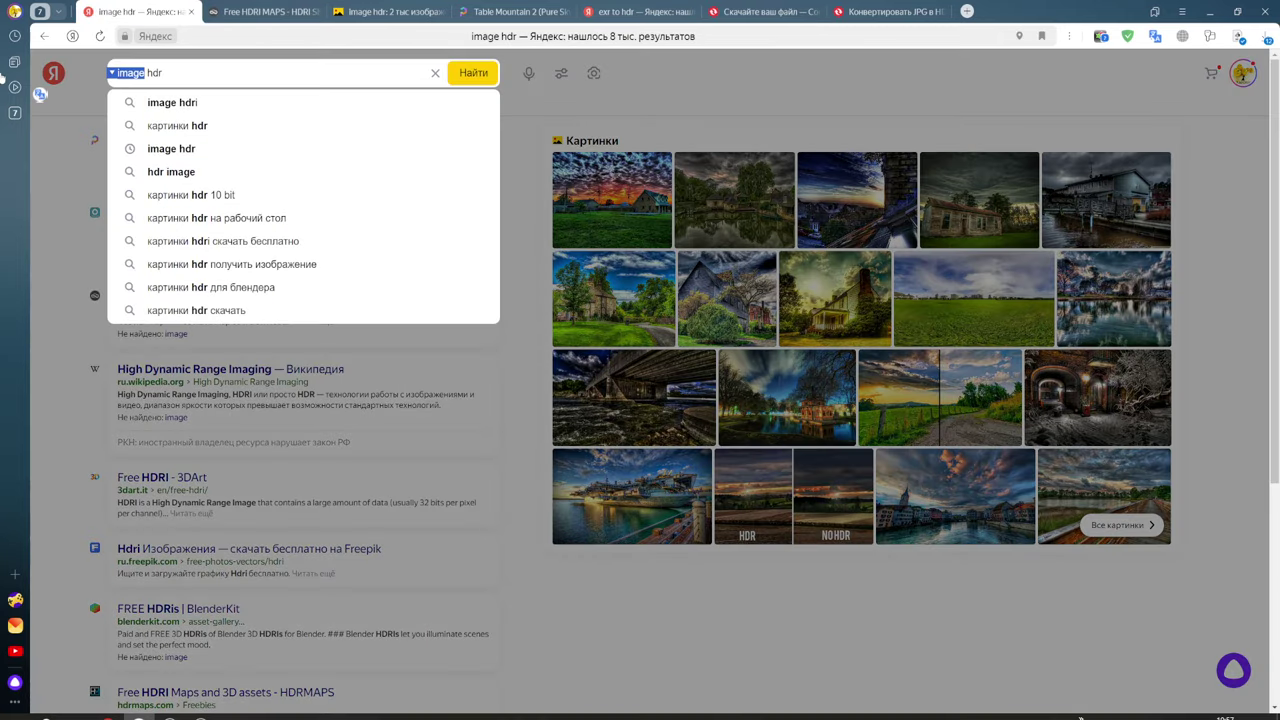
type("osmos")
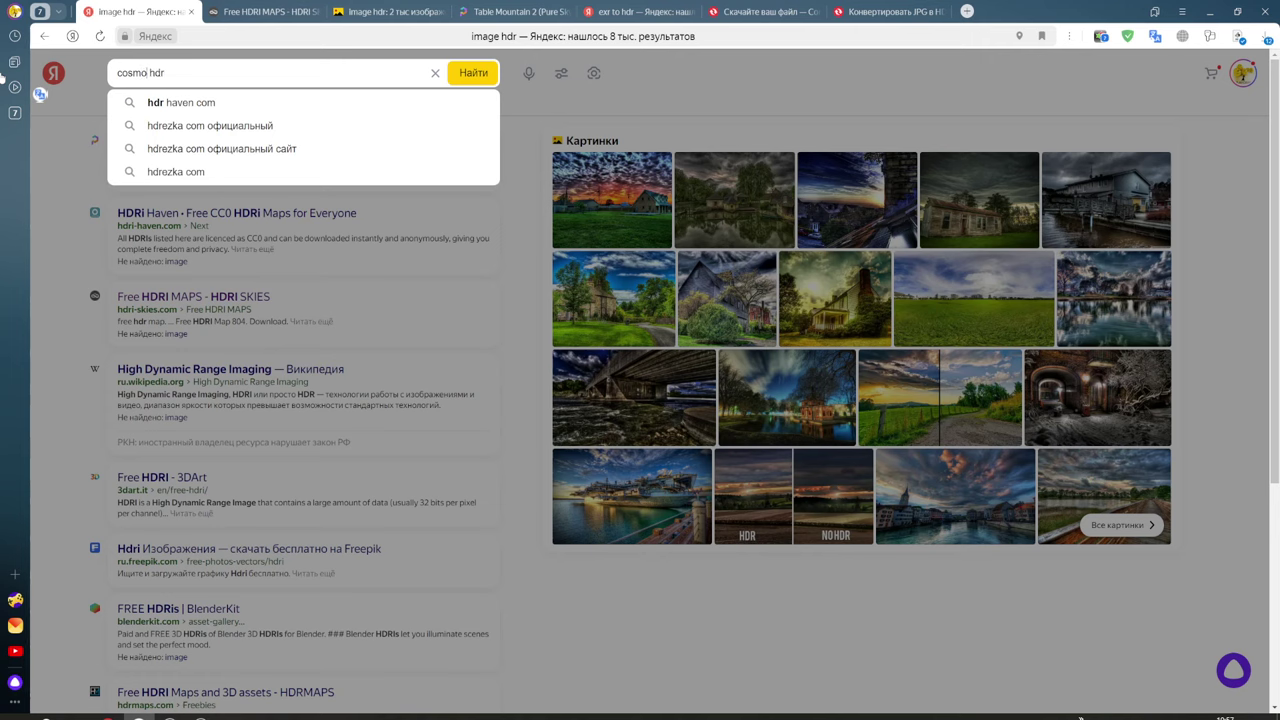
key("Return")
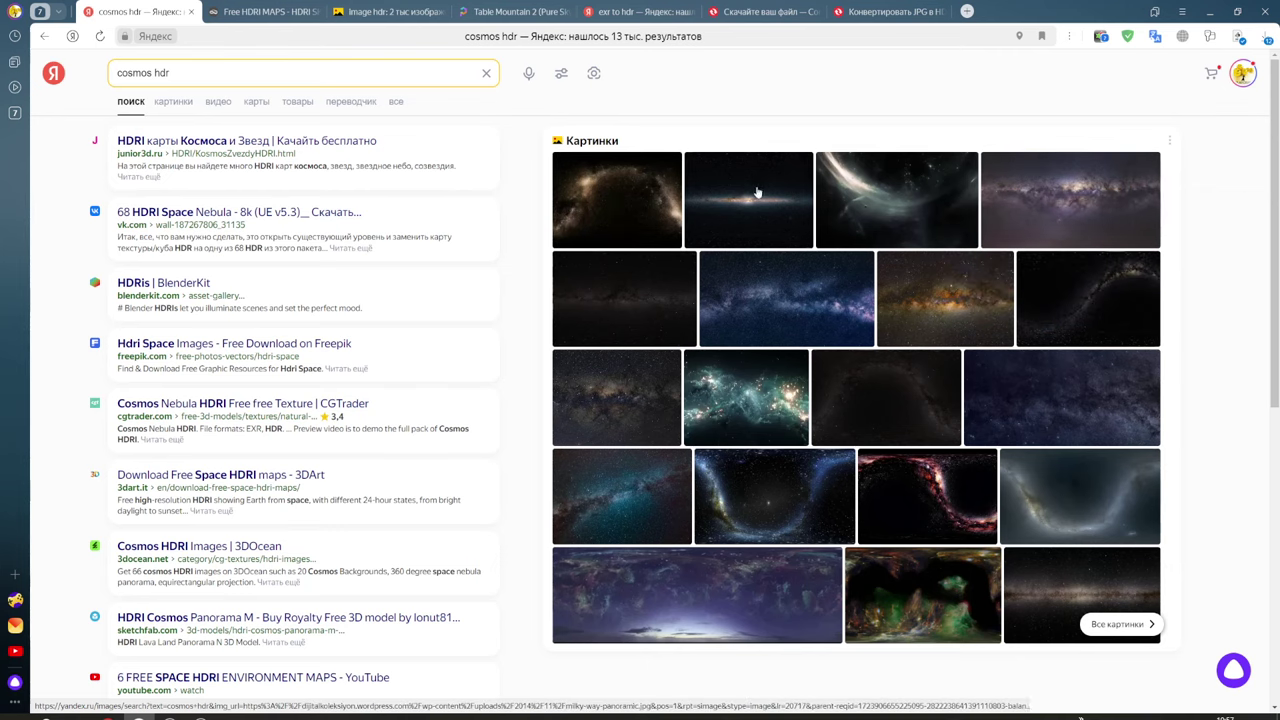
Save a full-size milky-way panorama image into the SKY folder.
left_click(648, 210)
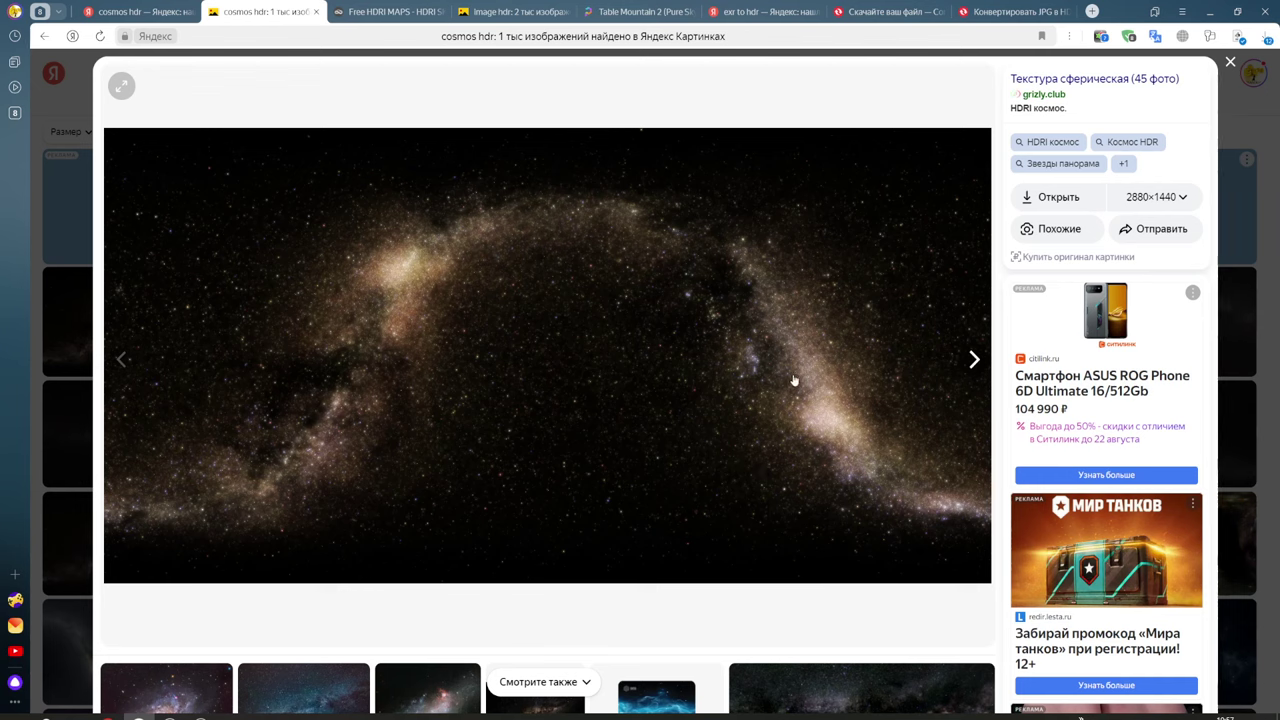
left_click(1052, 197)
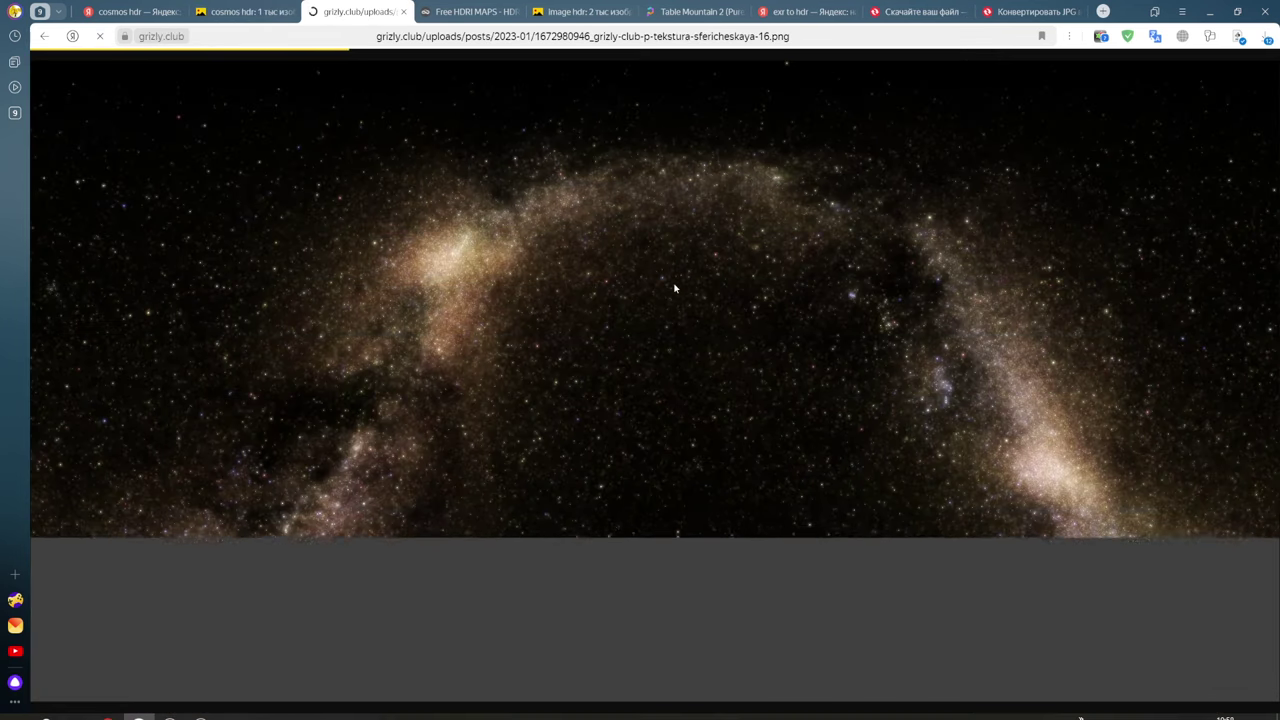
right_click(675, 287)
left_click(748, 297)
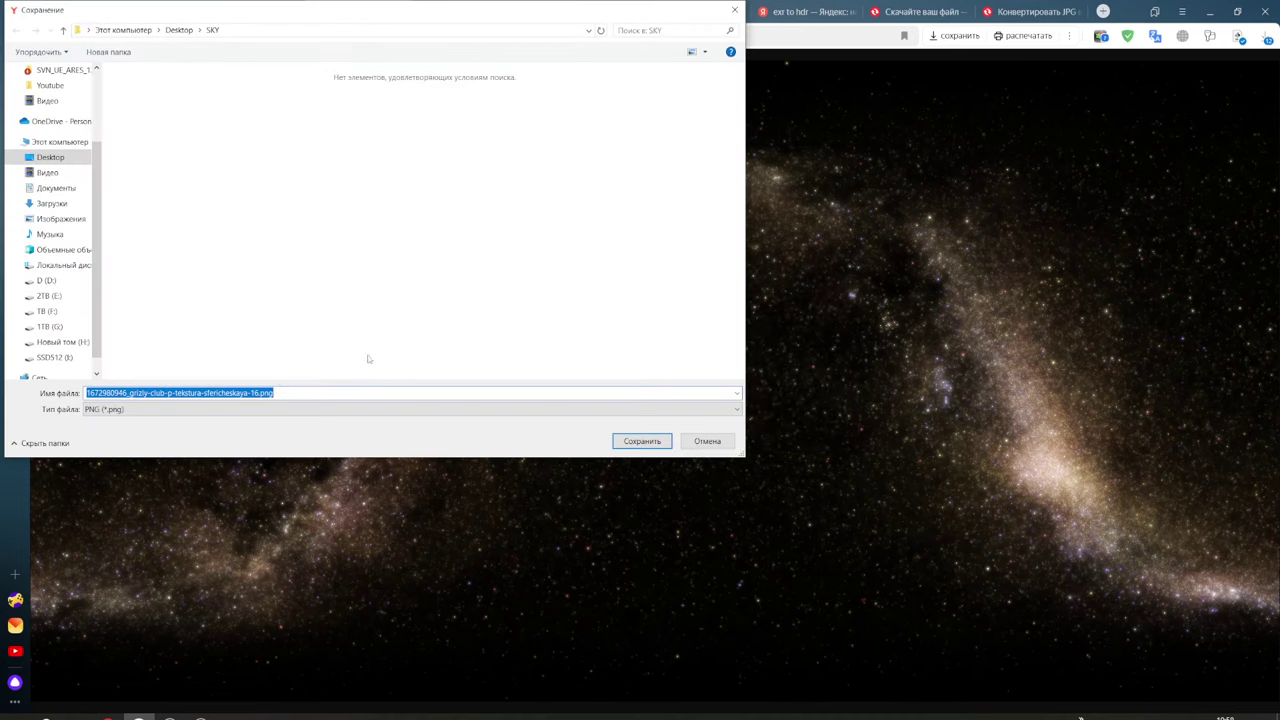
left_click(659, 437)
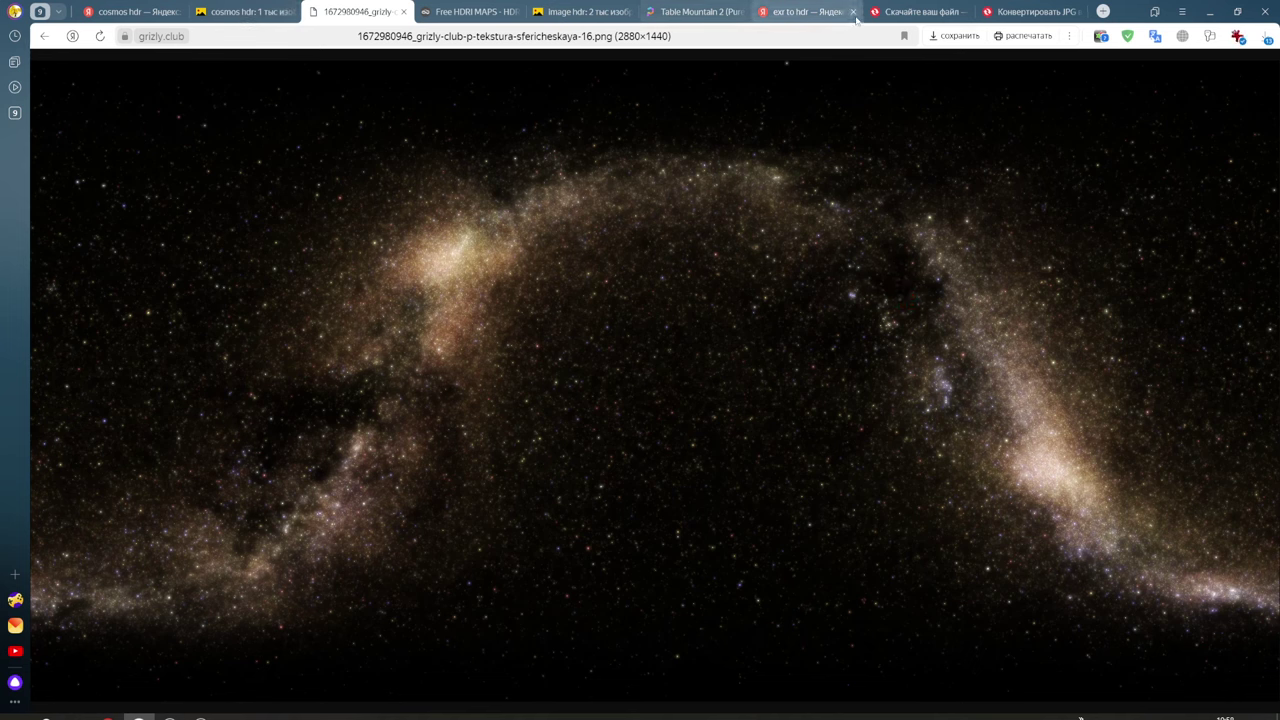
Open Convertio's EXR-to-HDR converter from the search results.
left_click(799, 13)
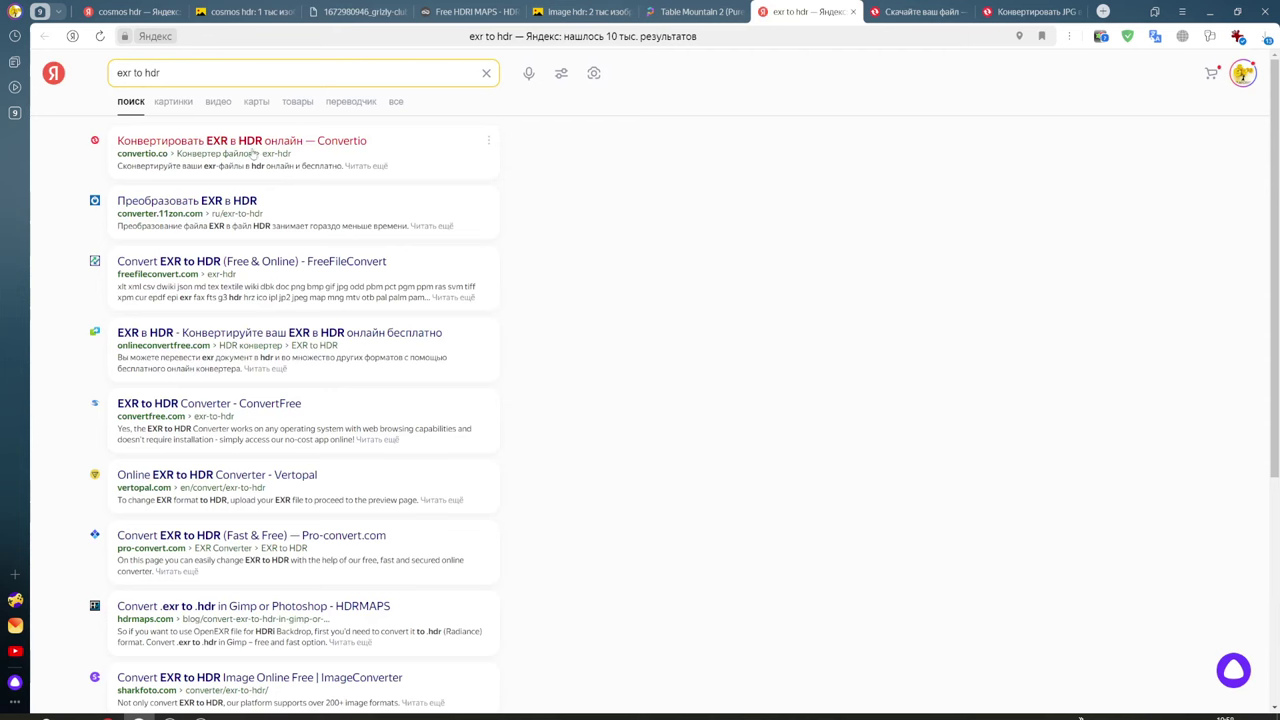
left_click(160, 148)
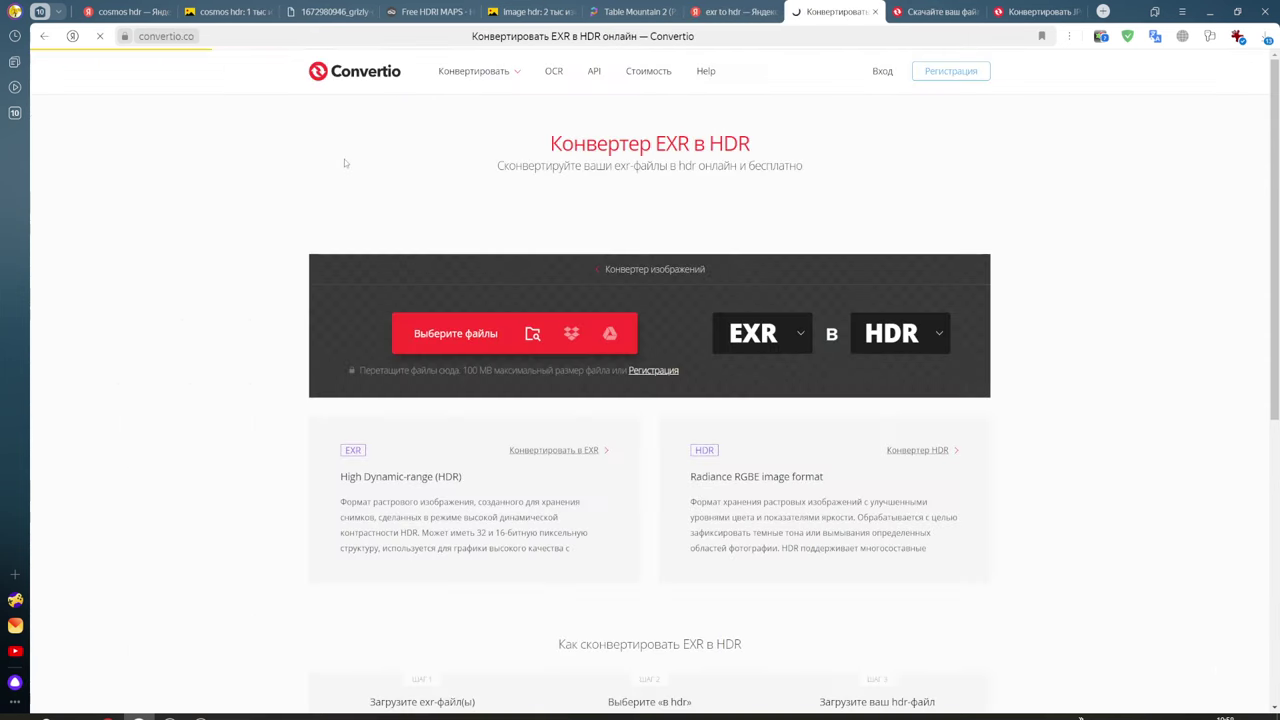
left_click(806, 334)
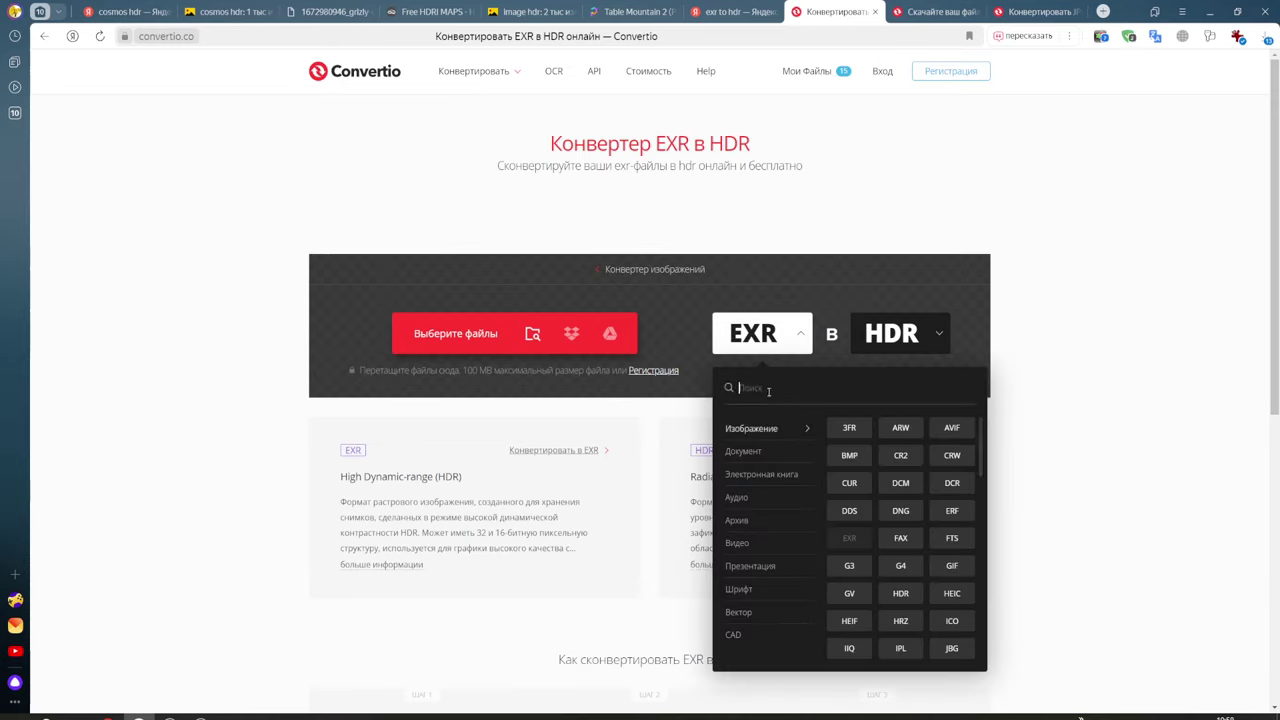
Convert the milky-way PNG to HDR in Convertio and save the .hdr into SKY.
type("PNG")
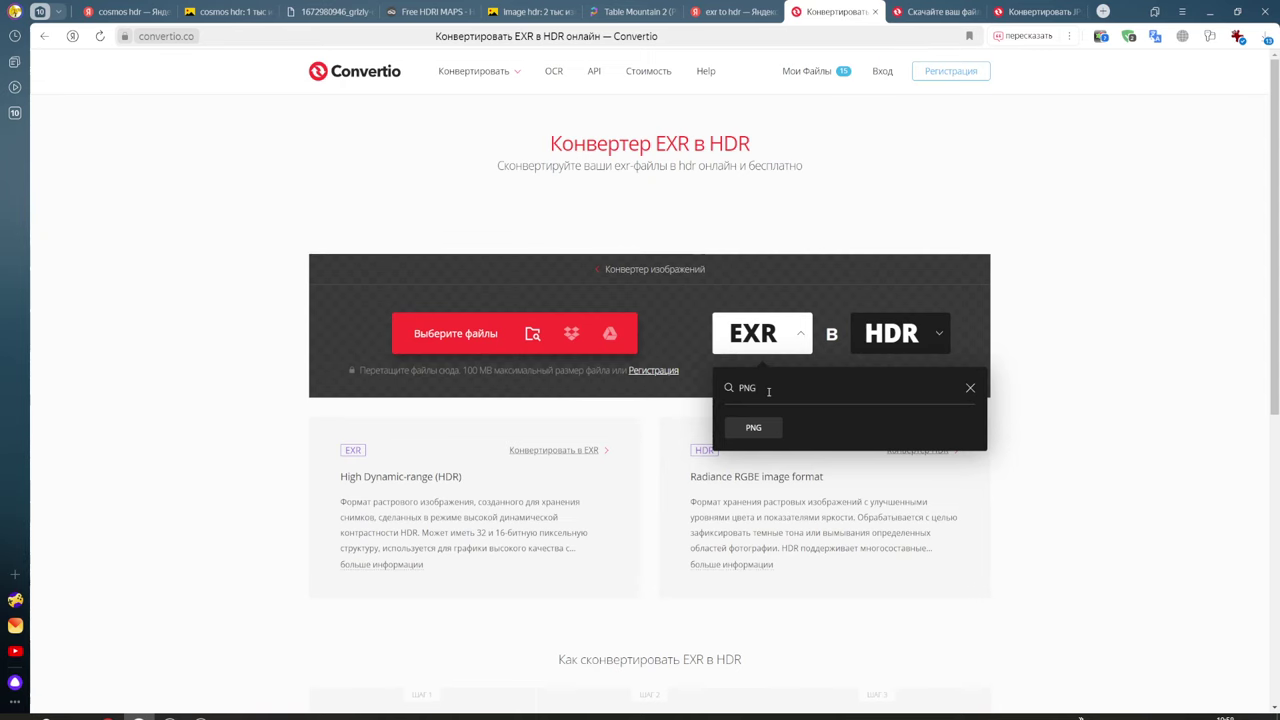
left_click(767, 424)
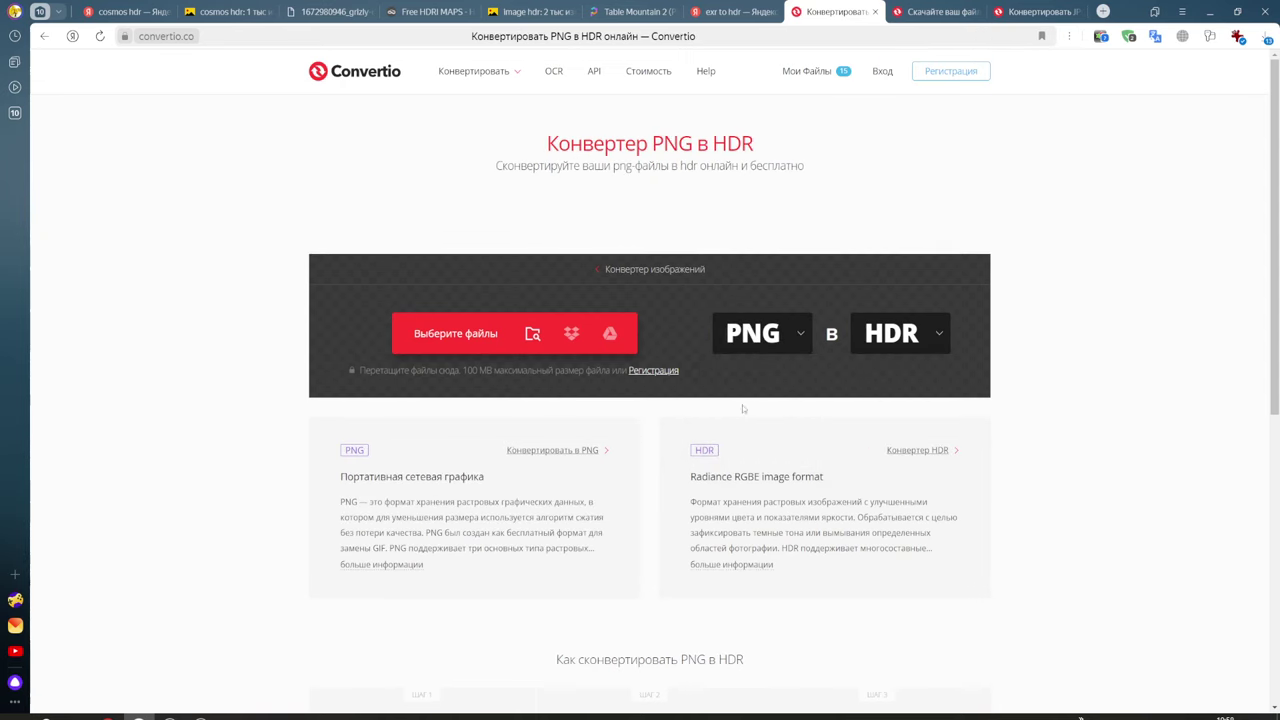
left_click(476, 337)
left_click(294, 117)
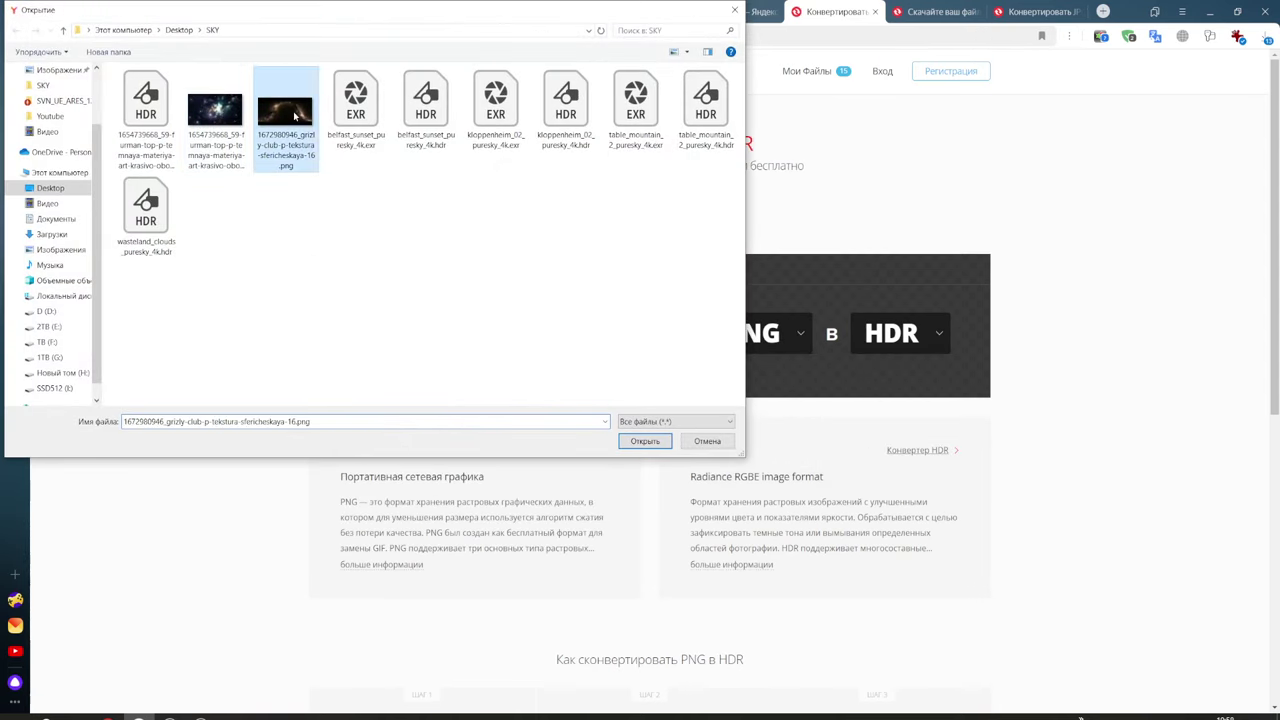
left_click(633, 434)
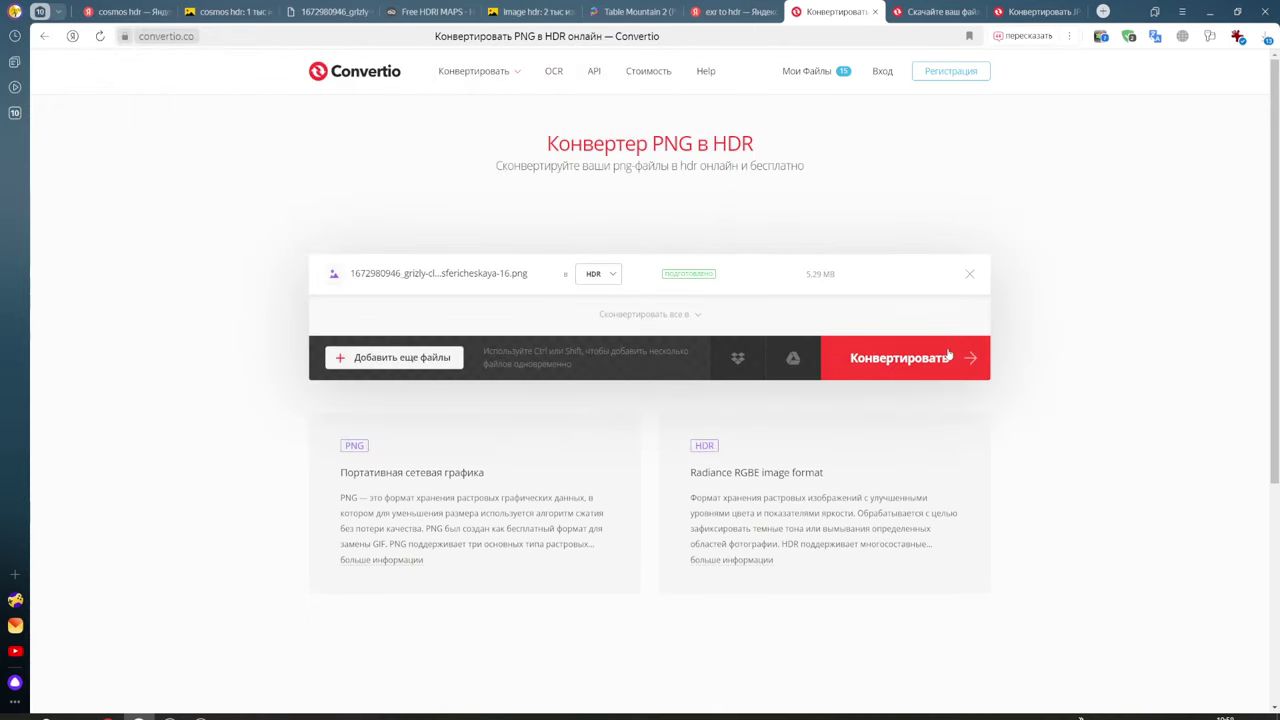
left_click(948, 355)
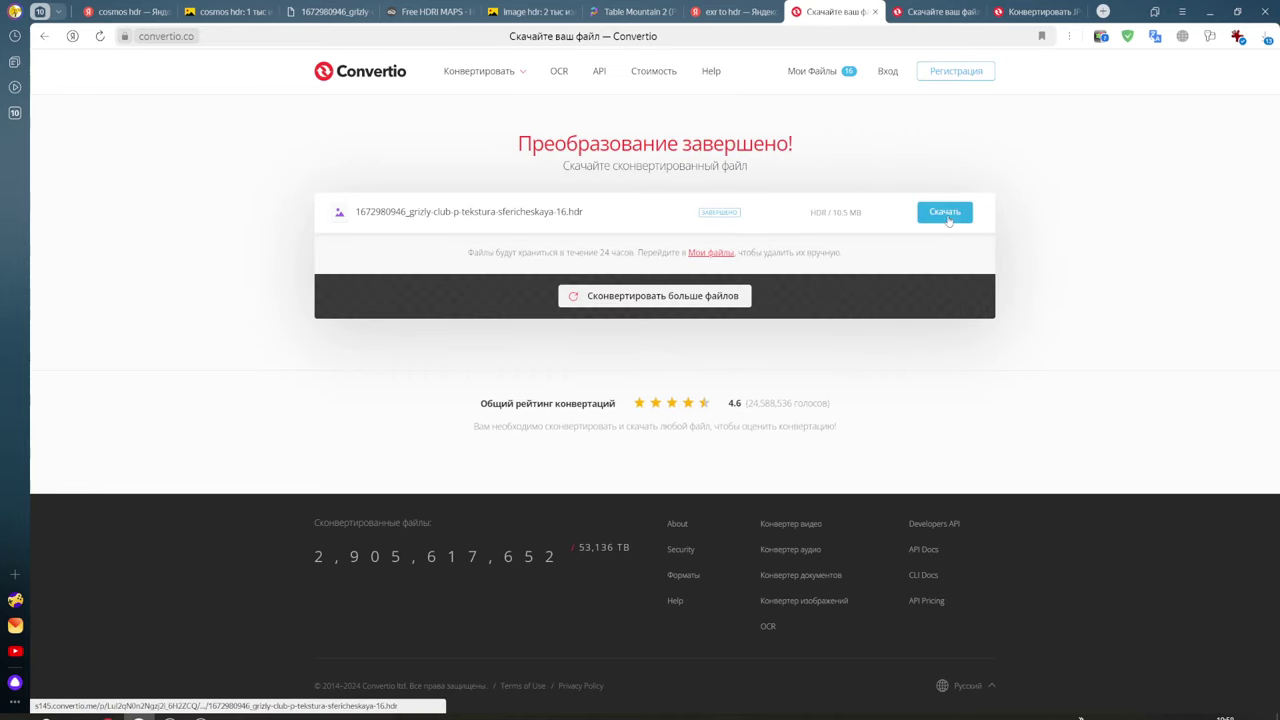
left_click(945, 214)
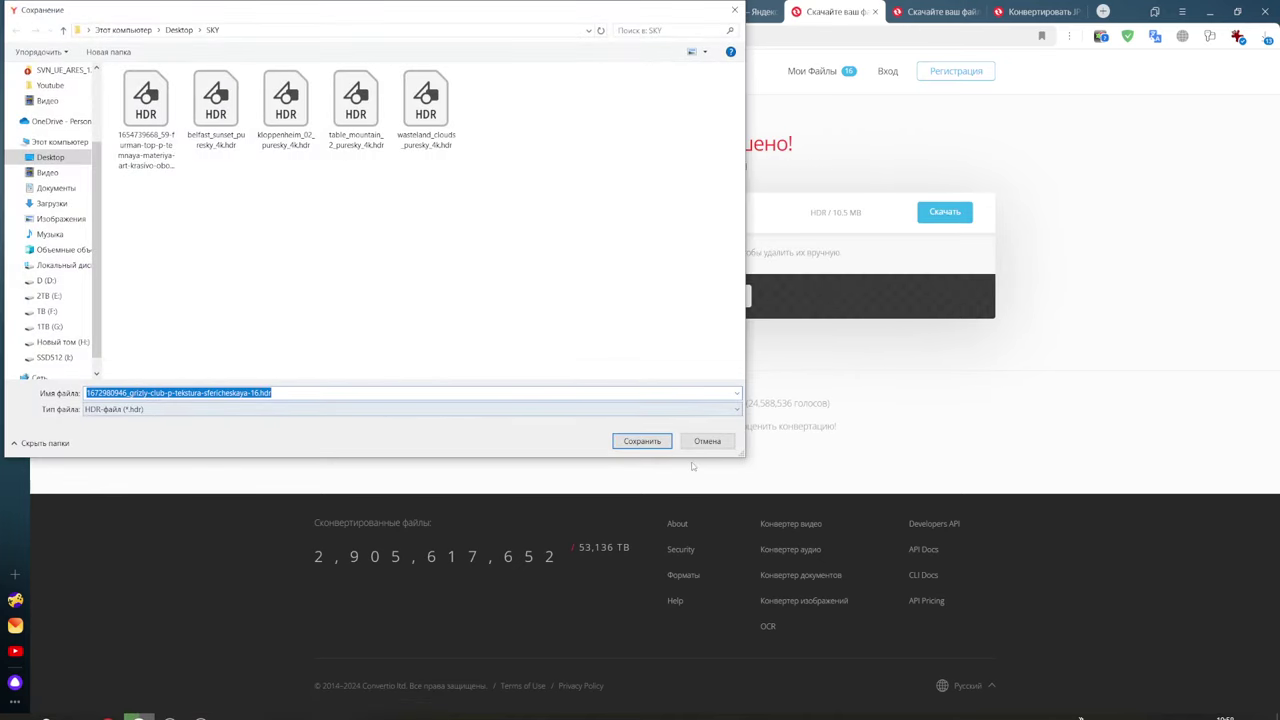
left_click(643, 441)
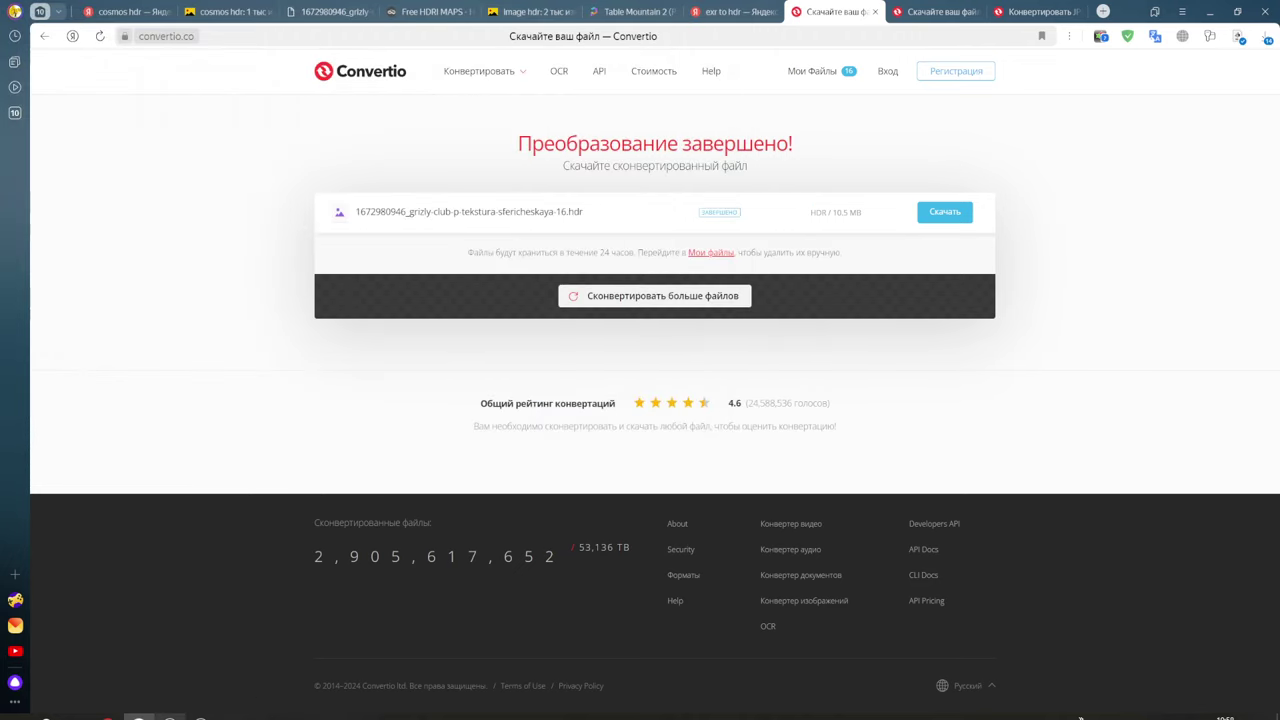
key("alt+Tab")
right_click(691, 552)
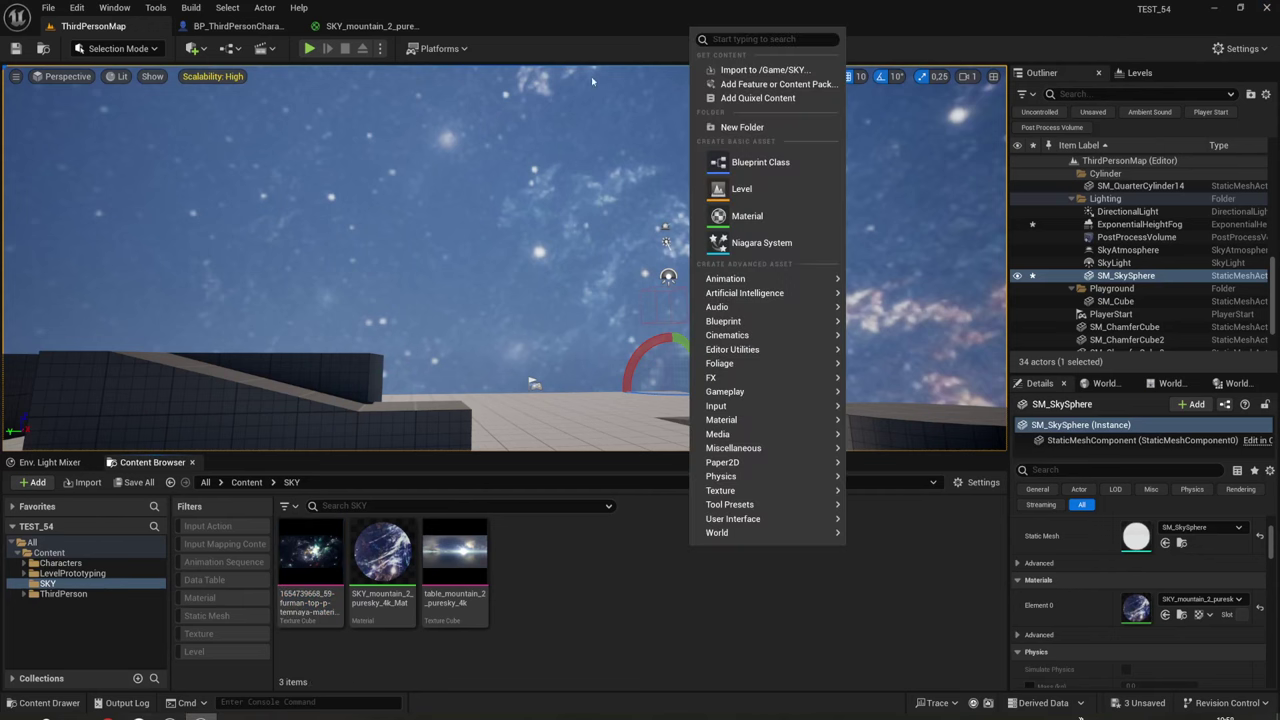
left_click(763, 70)
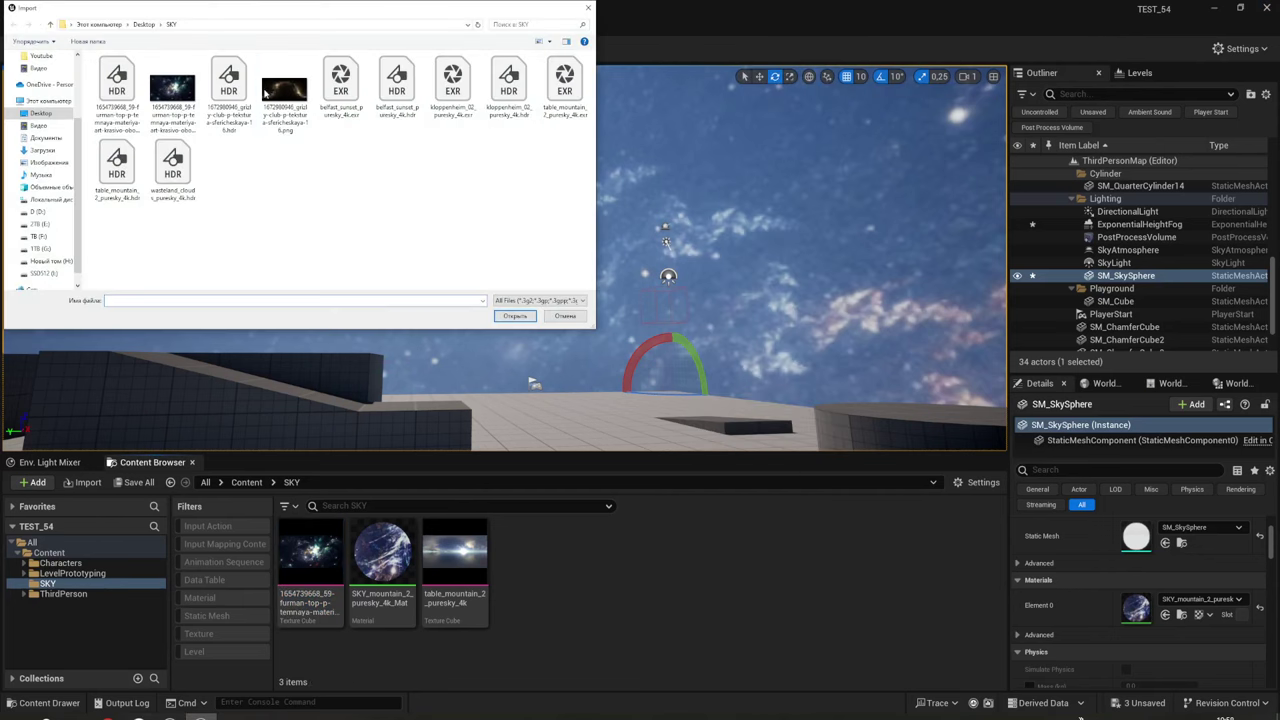
left_click(229, 77)
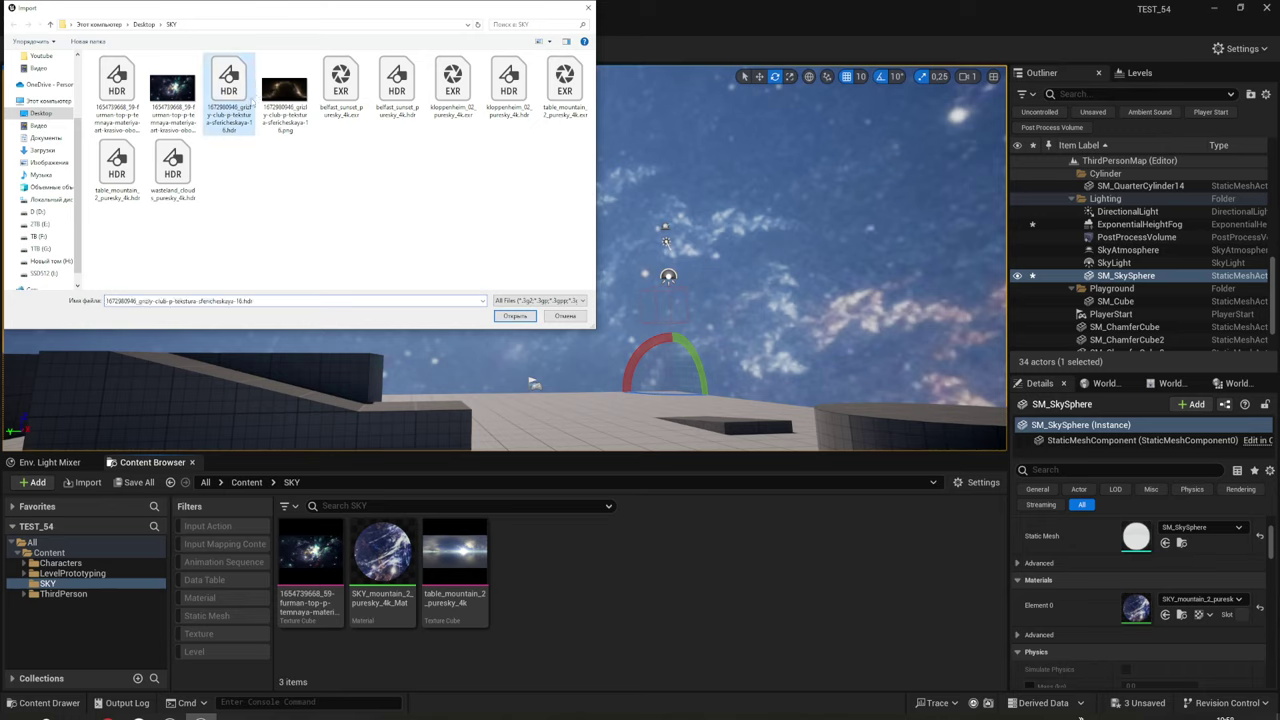
left_click(515, 316)
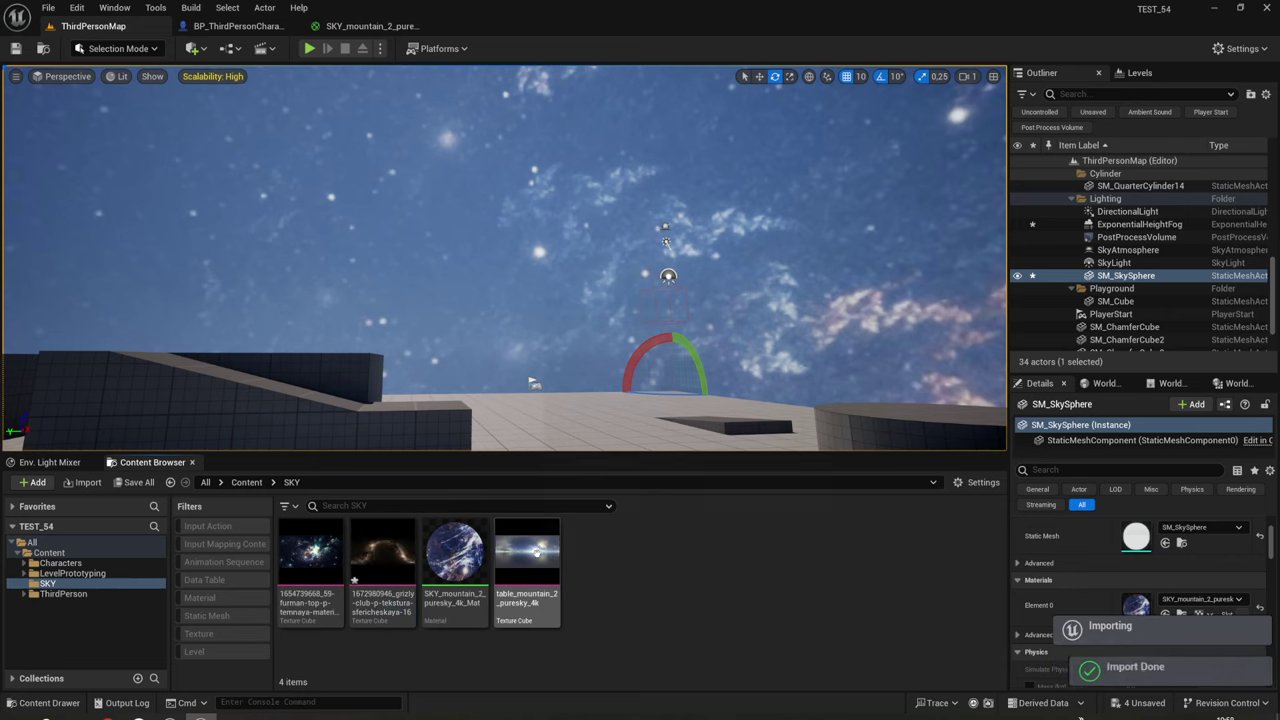
Set the milky-way cube texture to NoMipmaps and the Skybox texture group.
double_click(397, 556)
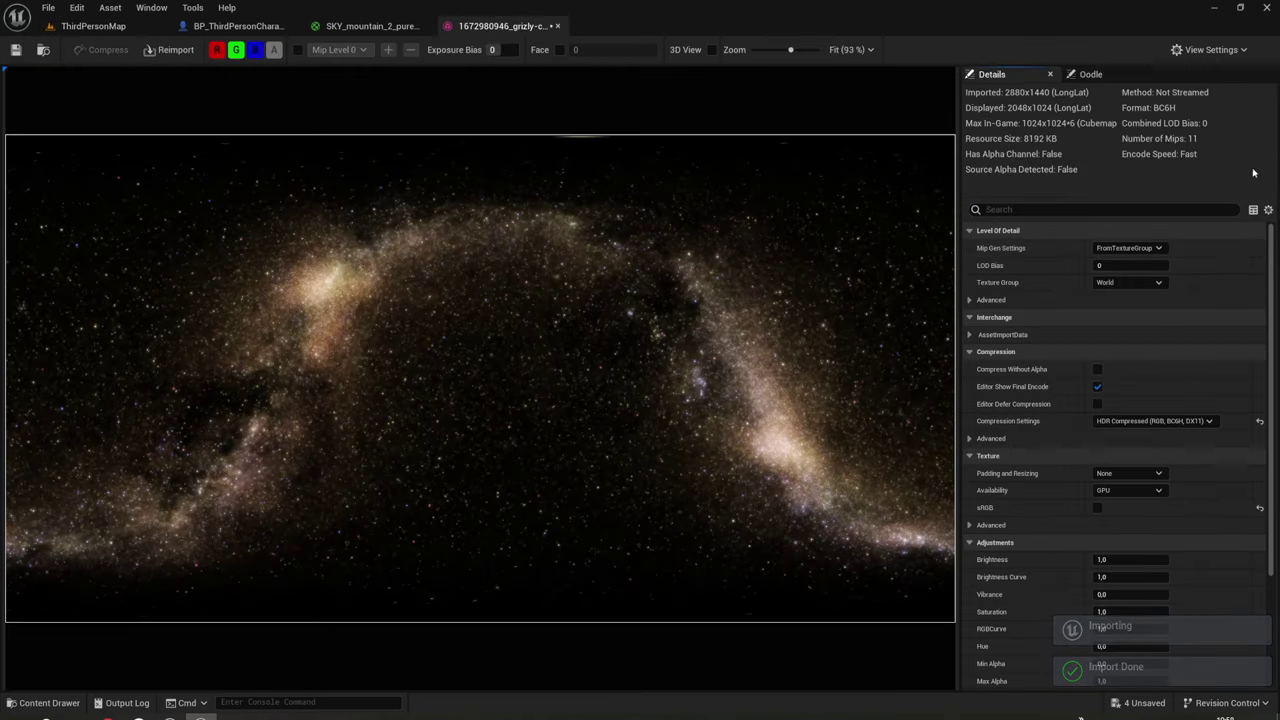
left_click(1130, 248)
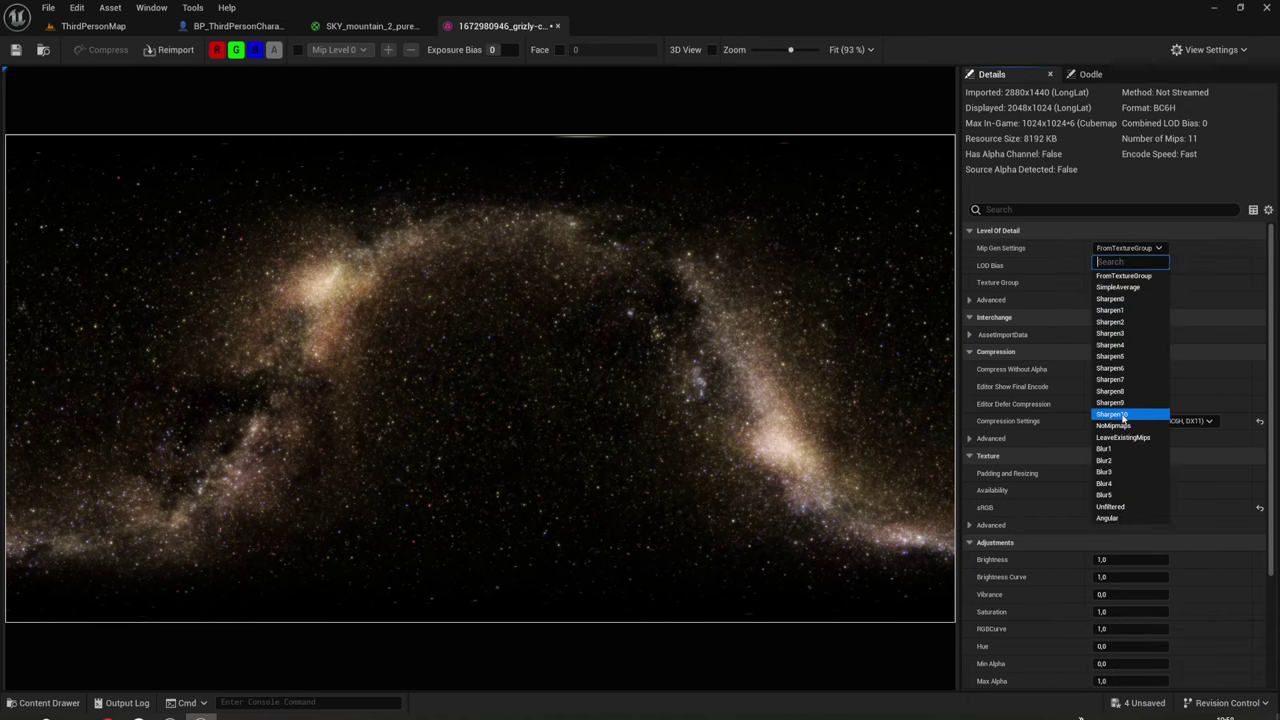
left_click(1115, 426)
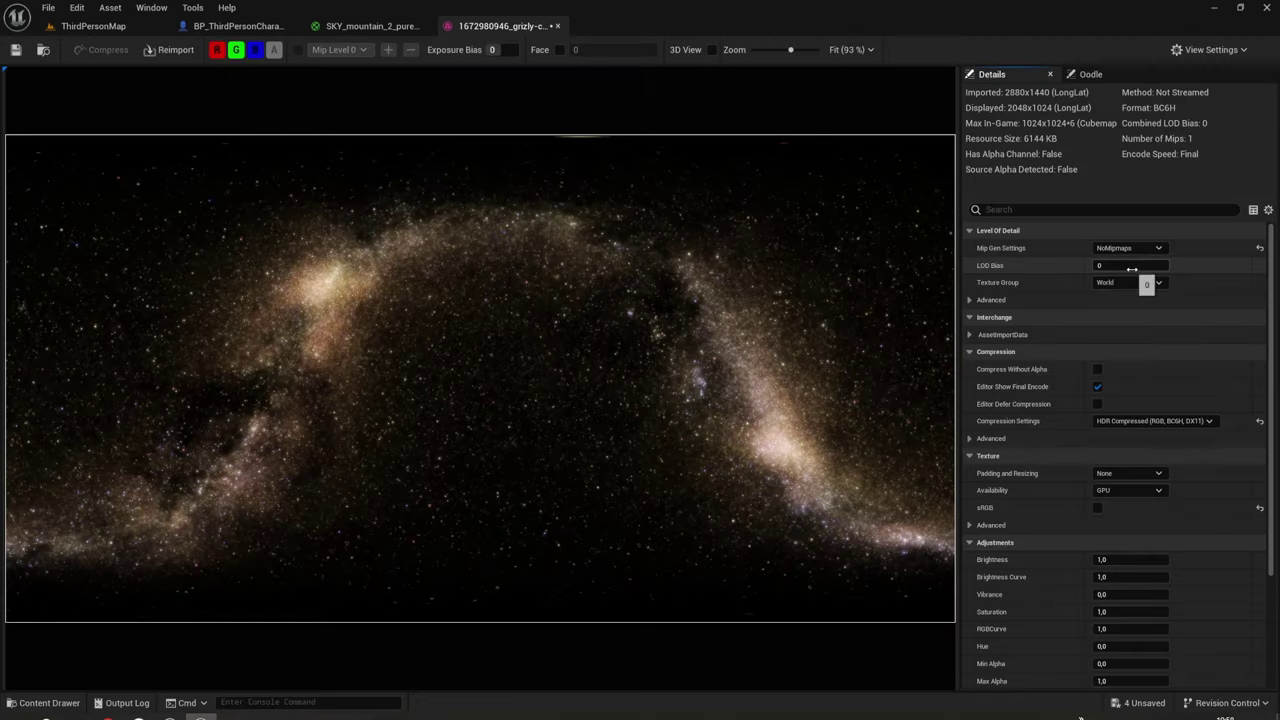
left_click(1130, 282)
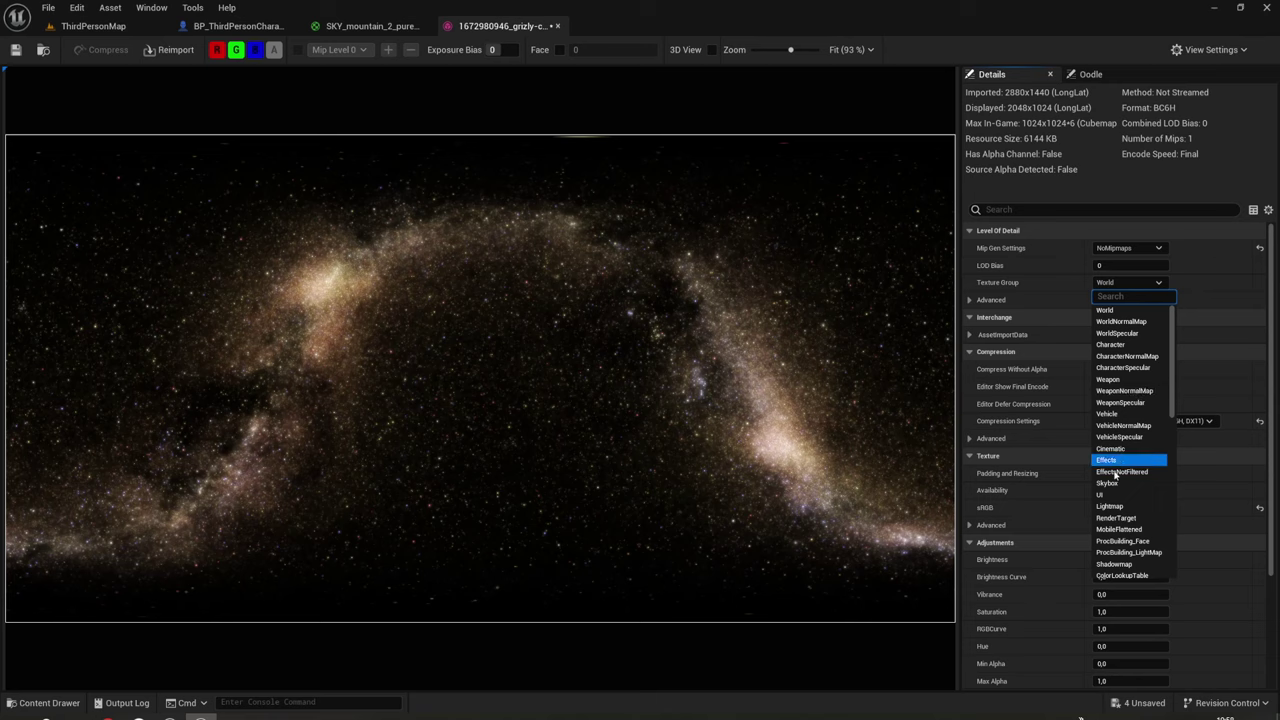
left_click(1113, 485)
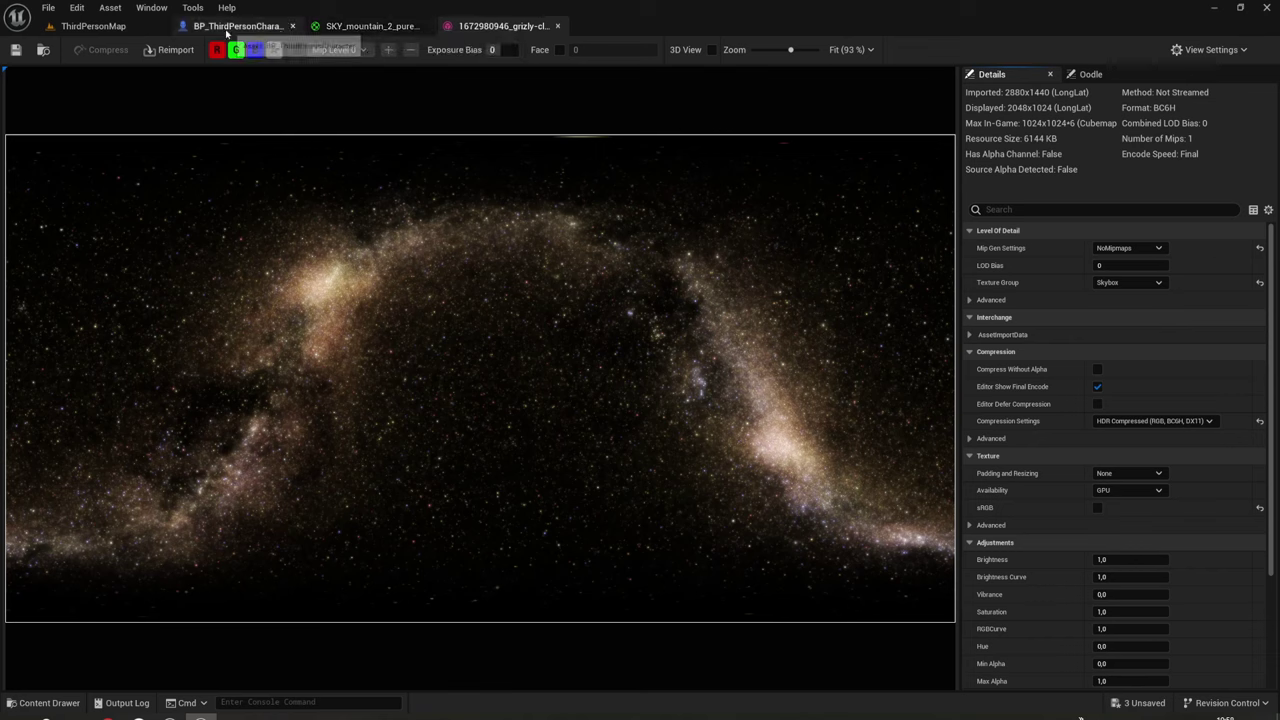
left_click(95, 28)
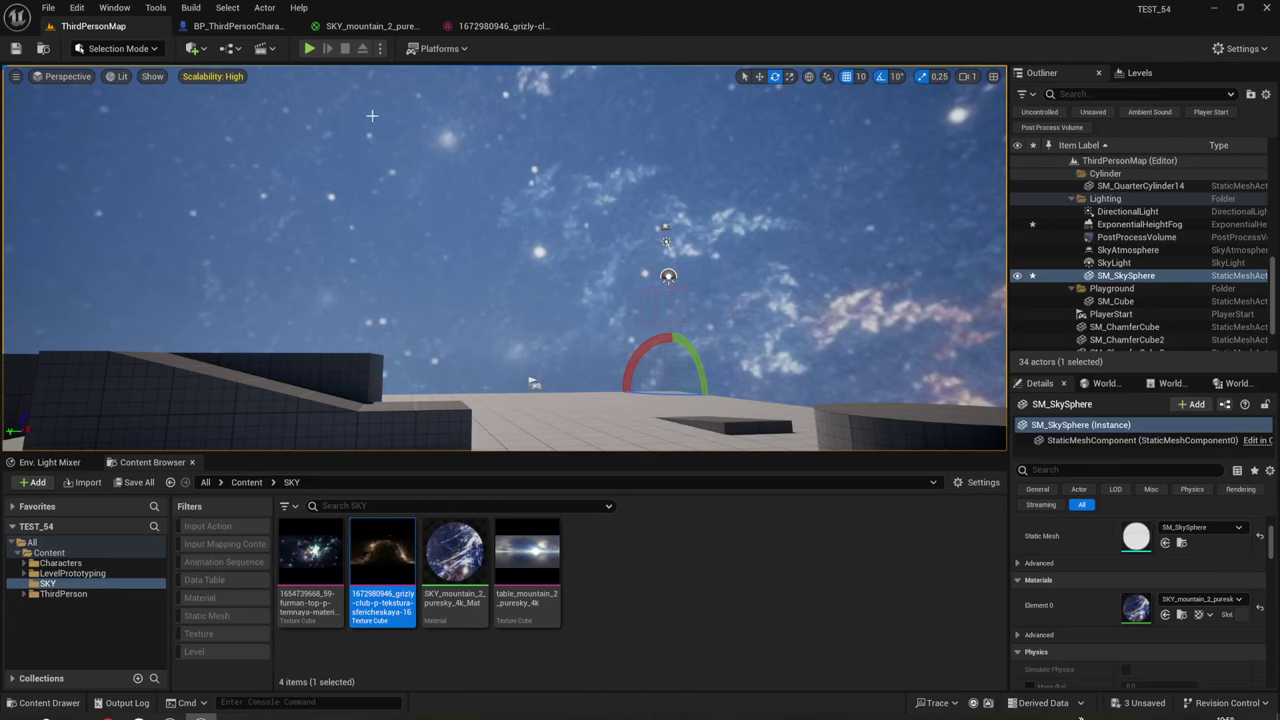
Point the sky material's Texture Sample at the grizly-club milky-way cube, apply it, and view the starfield.
left_click(370, 26)
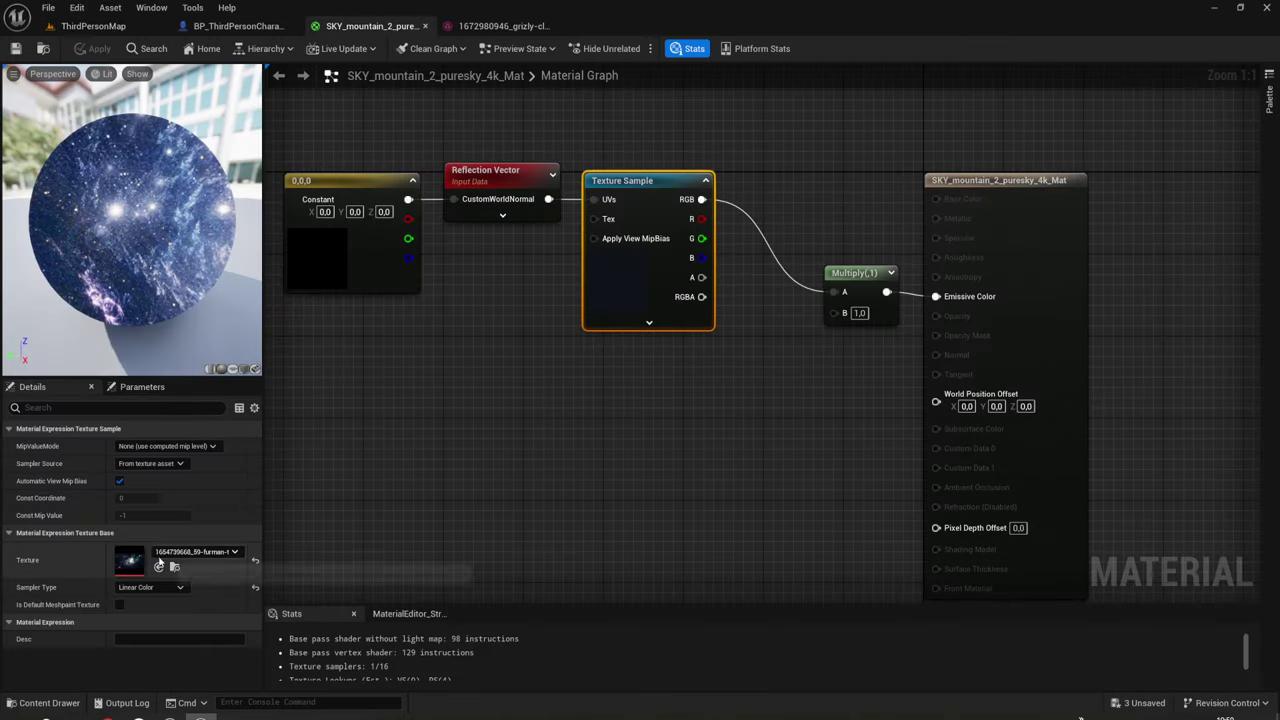
left_click(152, 587)
left_click(158, 568)
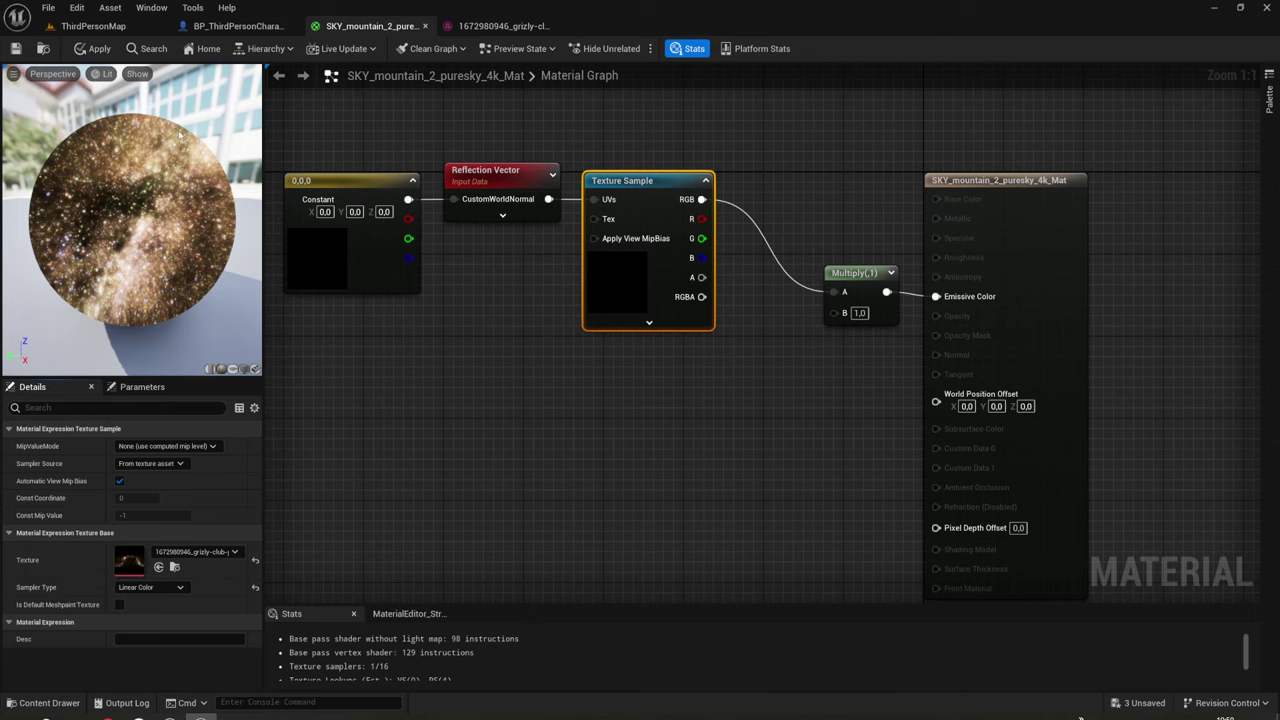
left_click(99, 49)
left_click(112, 29)
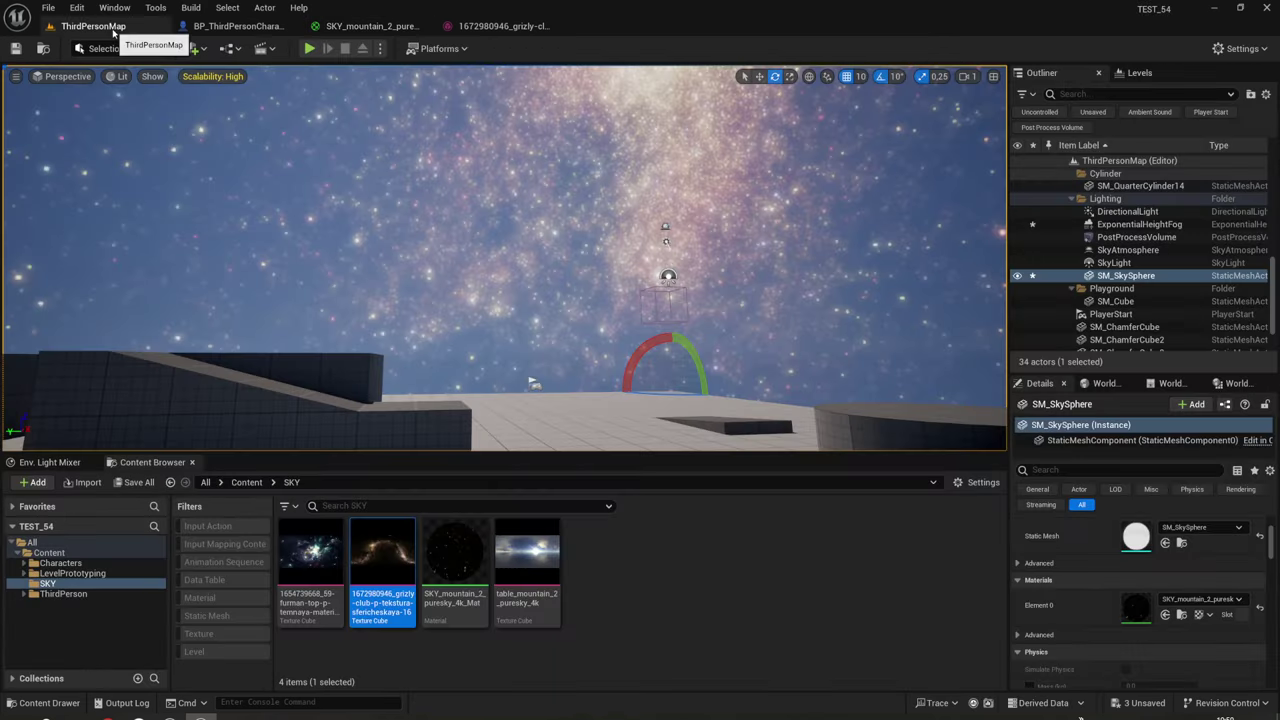
mouse_move(679, 300)
right_mouse_down()
mouse_move(560, 340)
mouse_move(480, 300)
mouse_move(662, 313)
right_mouse_up()
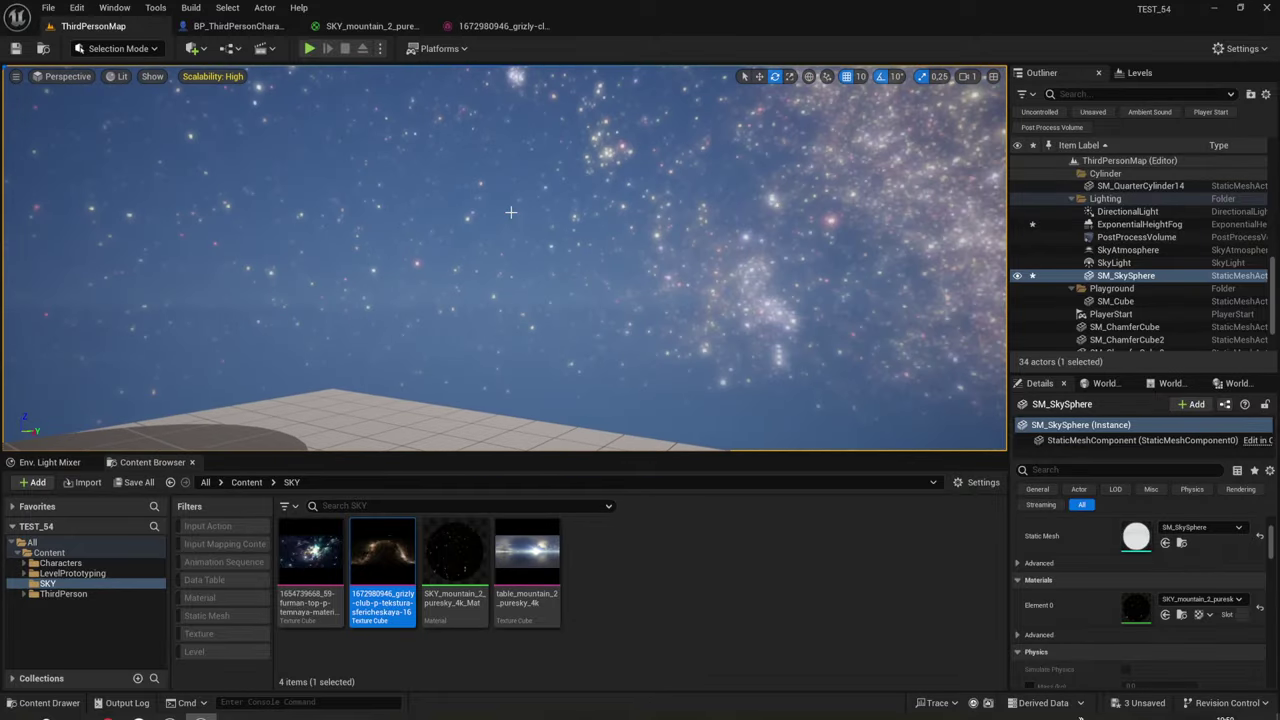
Lower the milky-way texture's Brightness adjustment to 0.2 and save the texture.
double_click(382, 565)
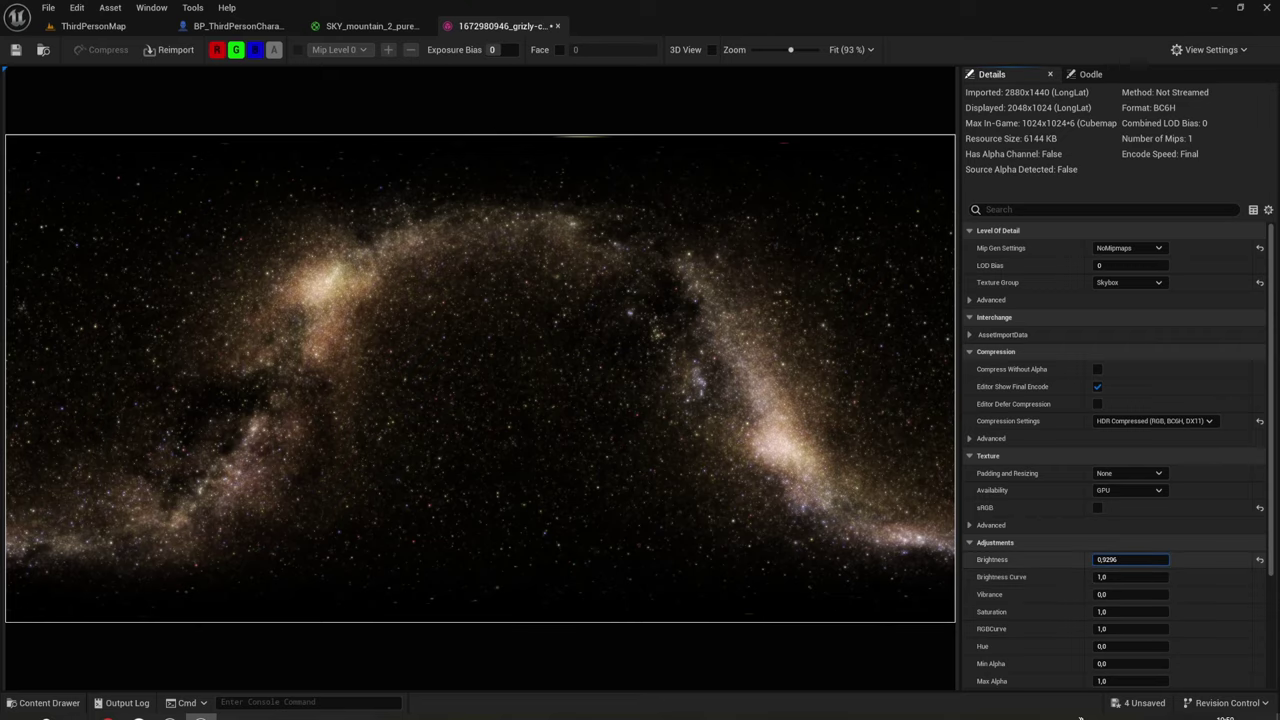
left_click_drag(1113, 561, 1113, 567)
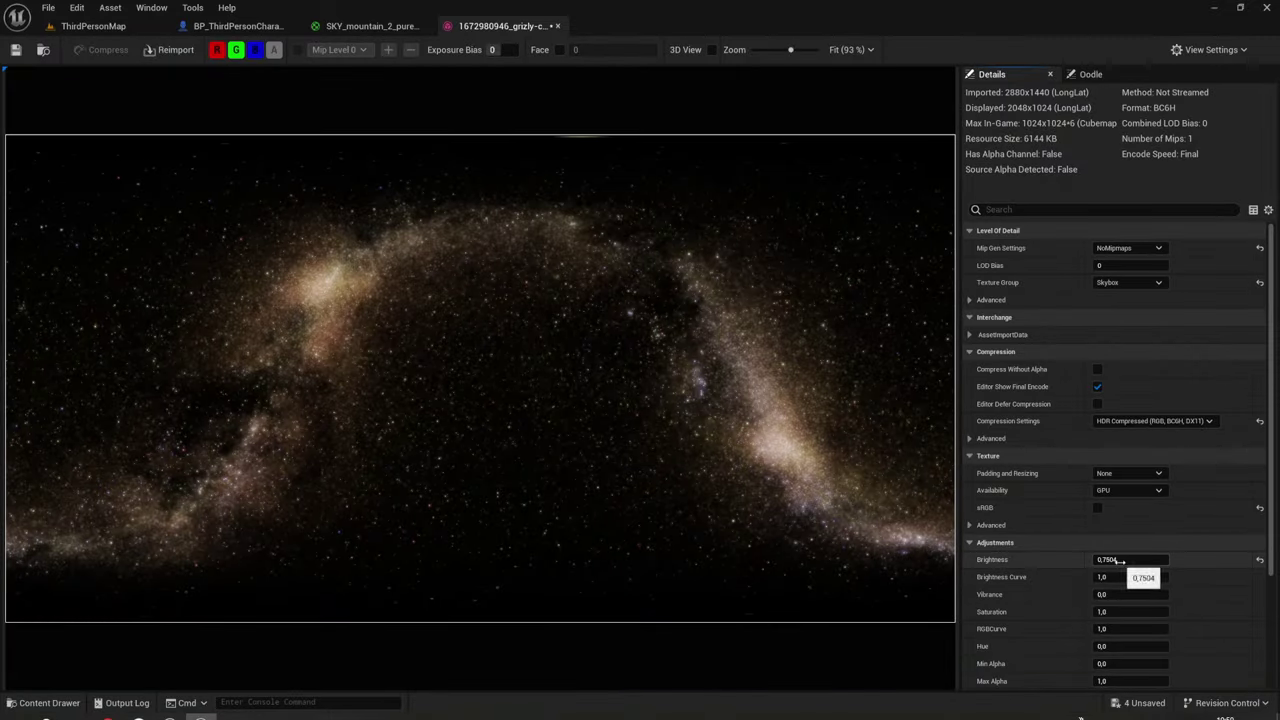
type("0,2")
key("Return")
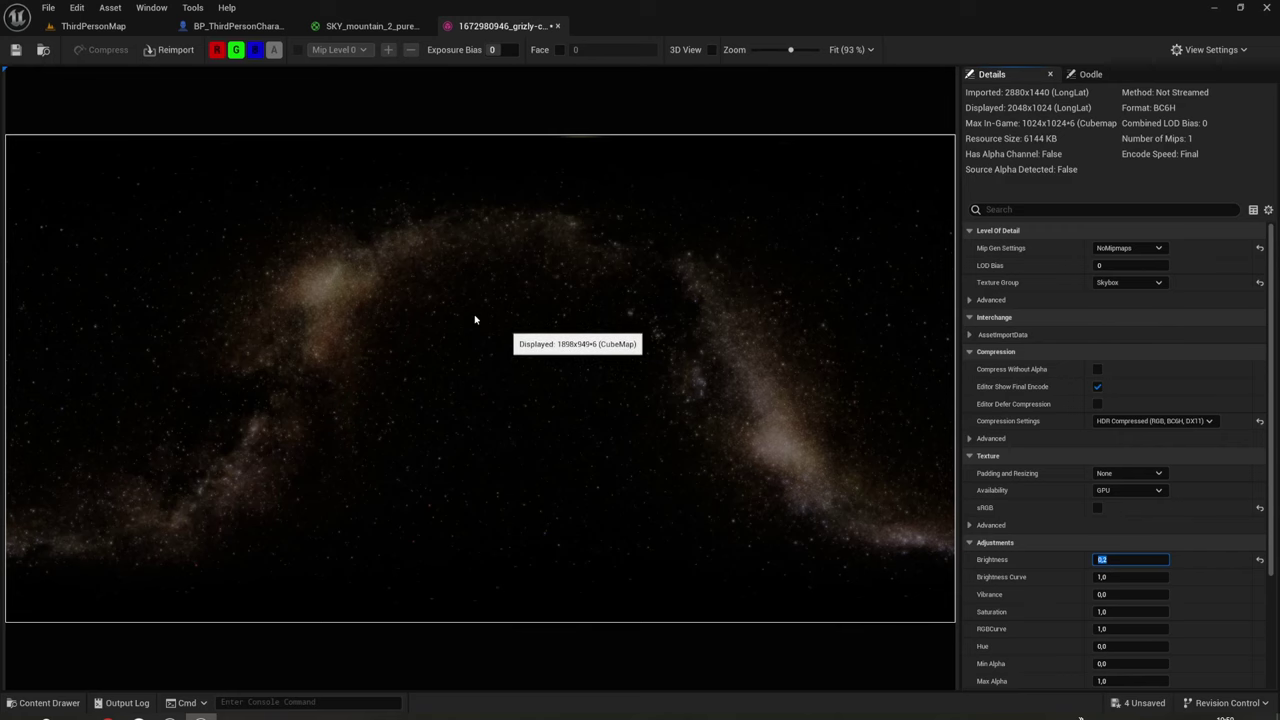
left_click(16, 50)
left_click(138, 26)
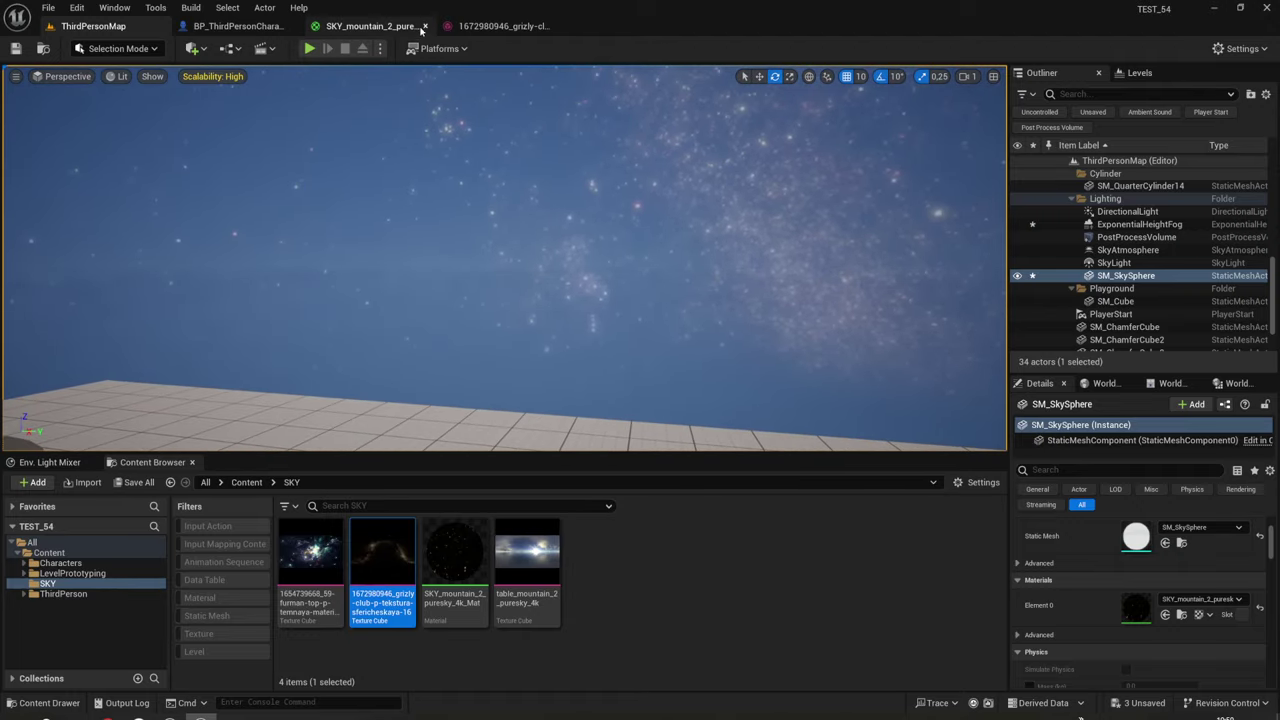
Move the Multiply node aside, wire Texture Sample RGB straight into Emissive Color, and apply.
left_click(370, 26)
left_click(837, 378)
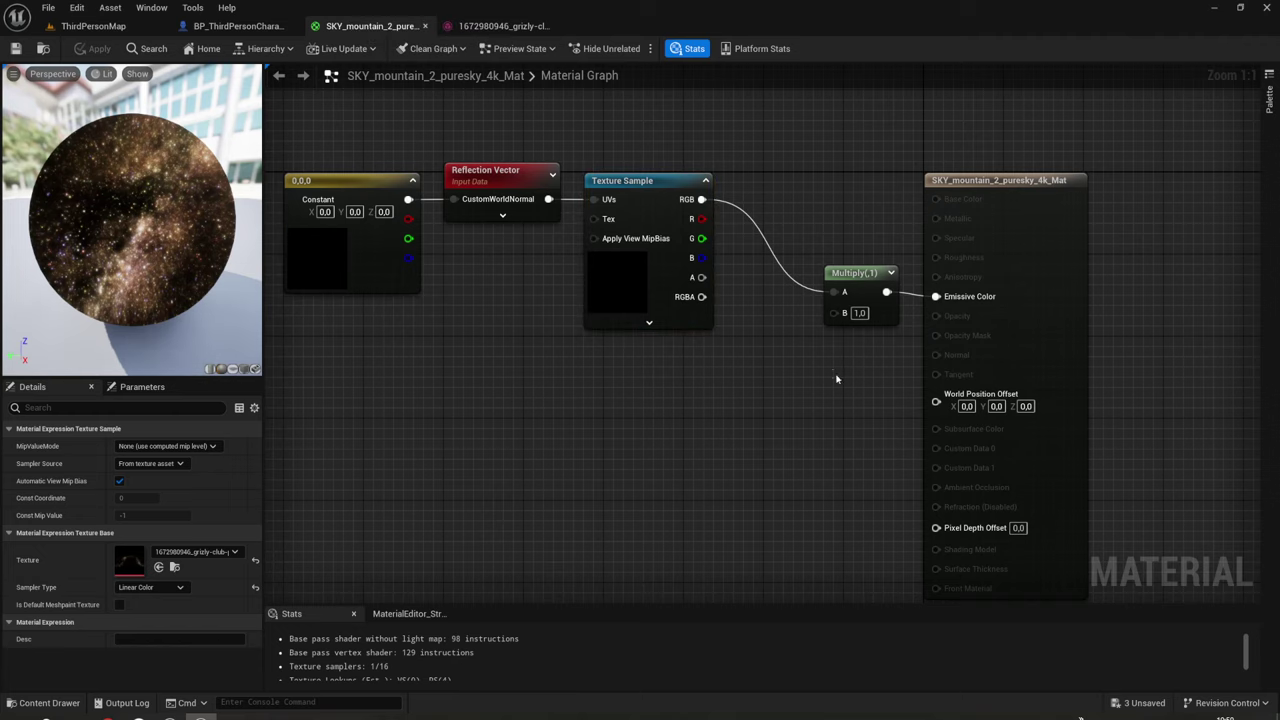
left_click_drag(875, 218, 873, 222)
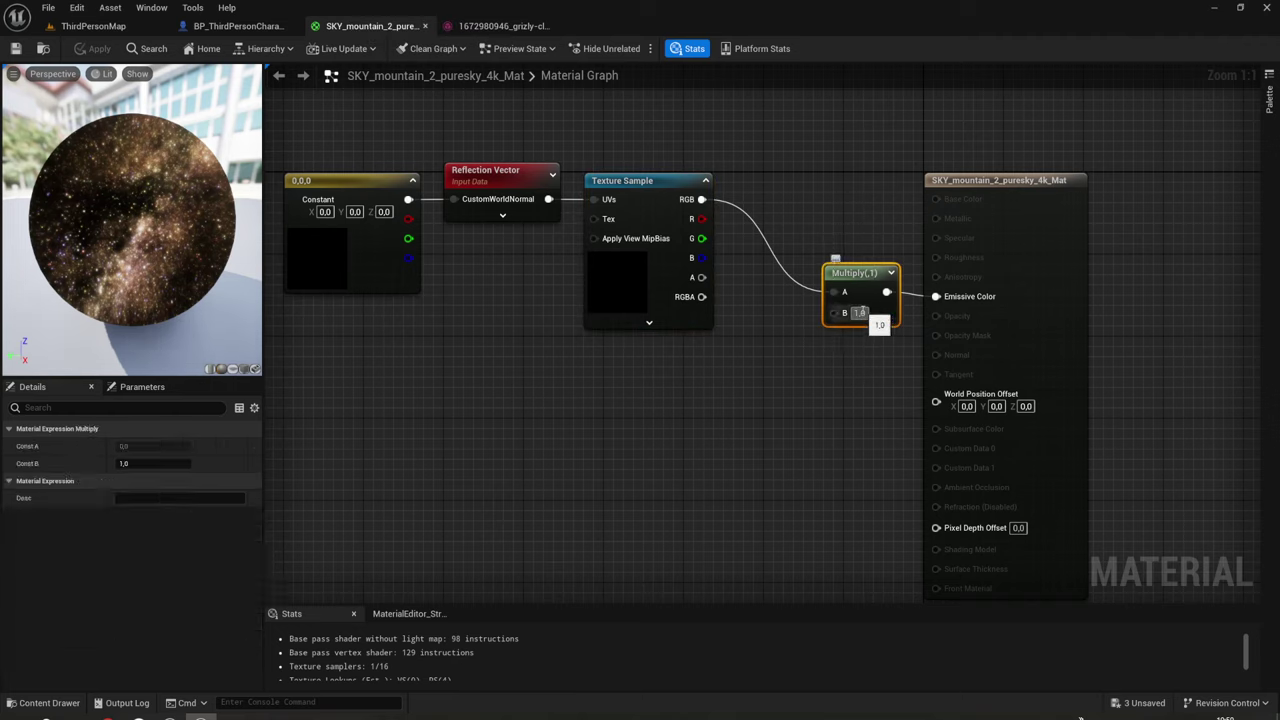
left_click_drag(855, 272, 815, 334)
left_click_drag(701, 199, 935, 296)
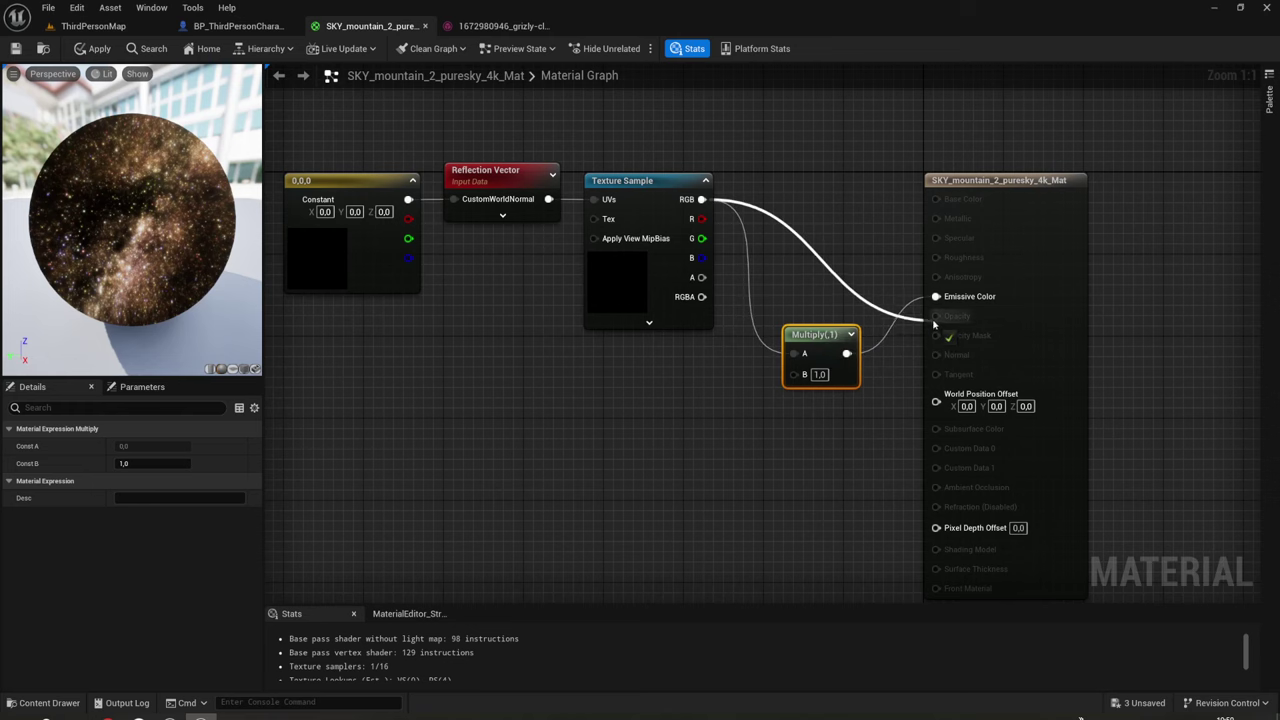
left_click(95, 48)
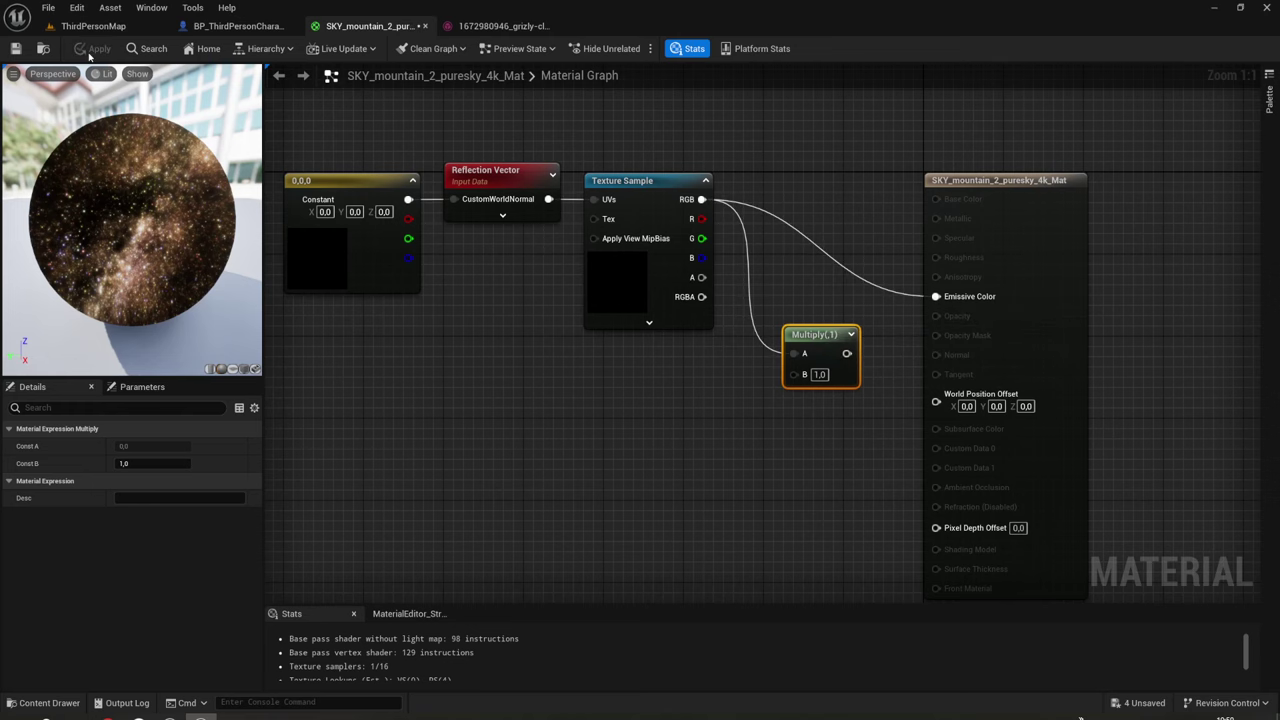
left_click(90, 26)
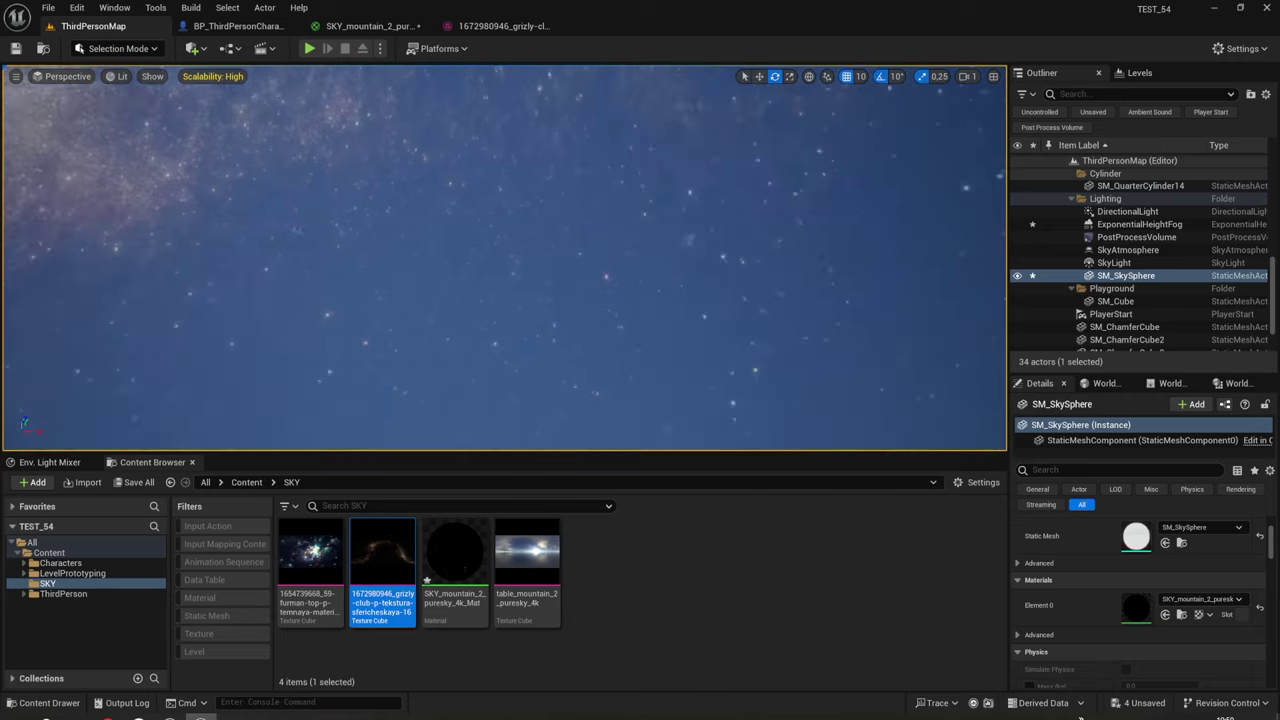
Delete the ExponentialHeightFog actor, then undo that deletion.
right_click_drag(596, 297, 600, 250)
right_click_drag(754, 250, 754, 311)
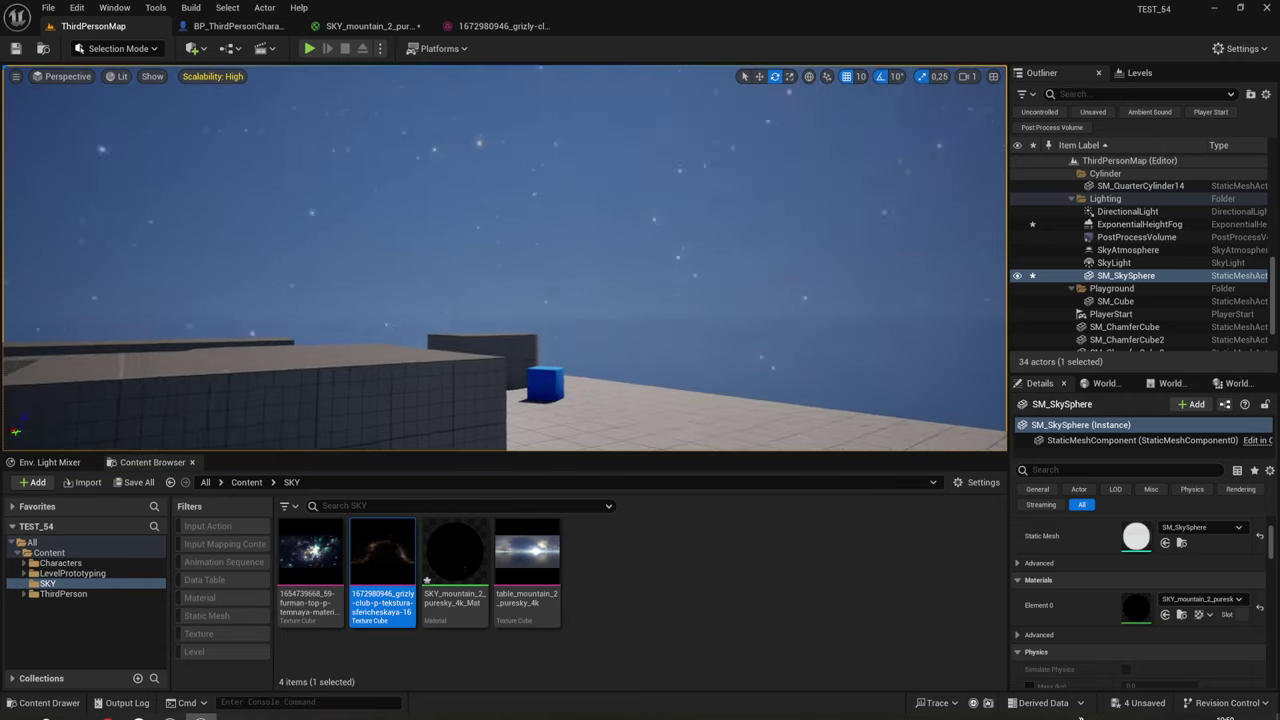
left_click(1122, 224)
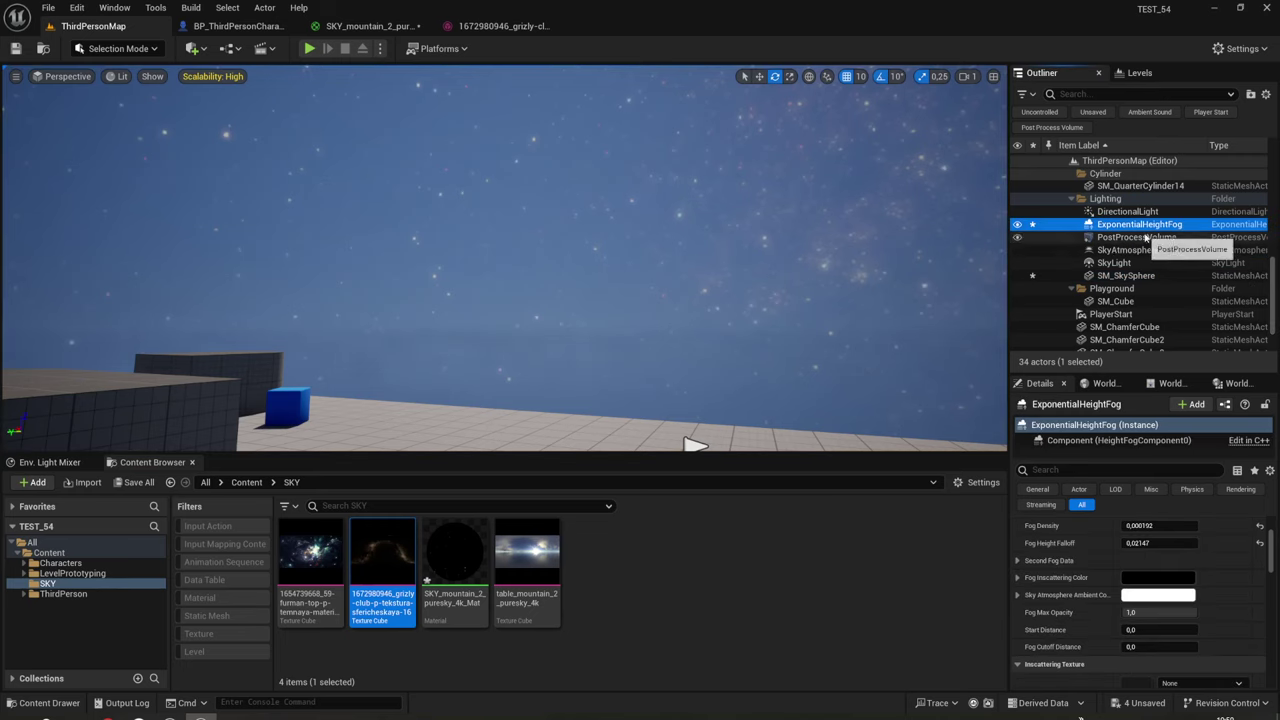
key("Delete")
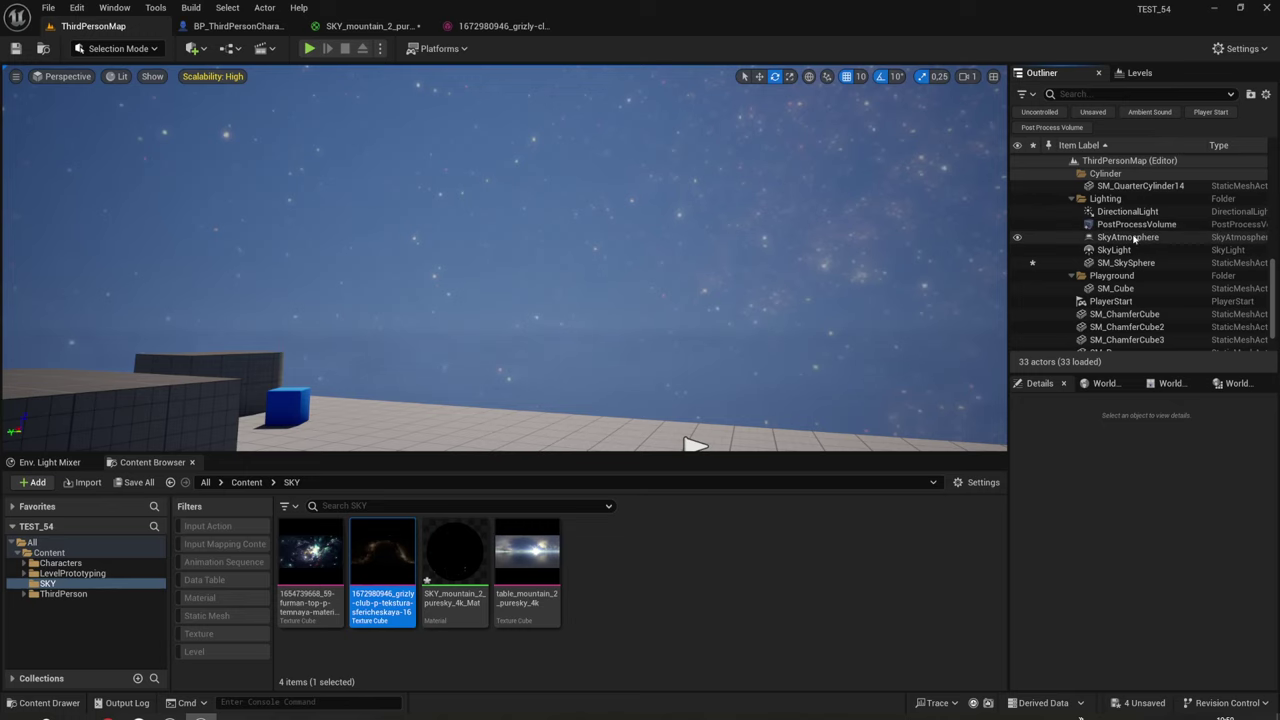
key("ctrl+z")
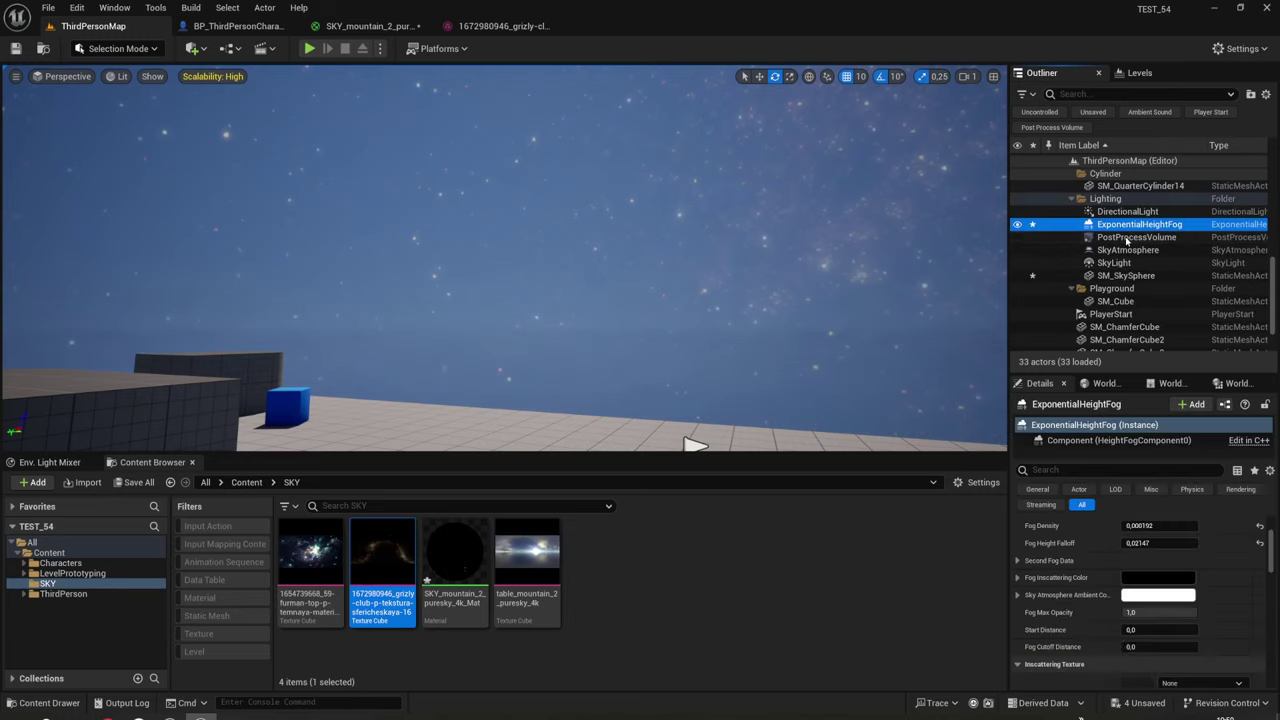
Delete SkyAtmosphere and ExponentialHeightFog, inspecting the black starfield sky in between.
left_click(1122, 250)
key("Delete")
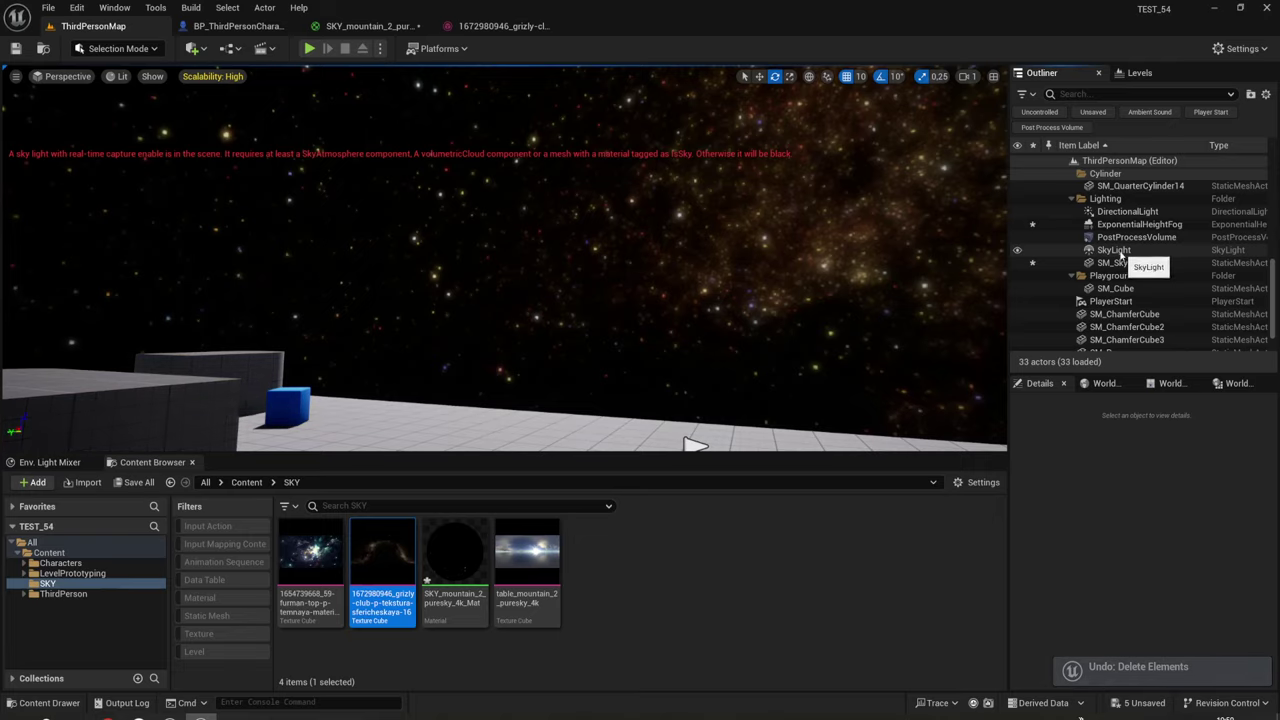
right_click_drag(500, 260, 500, 260)
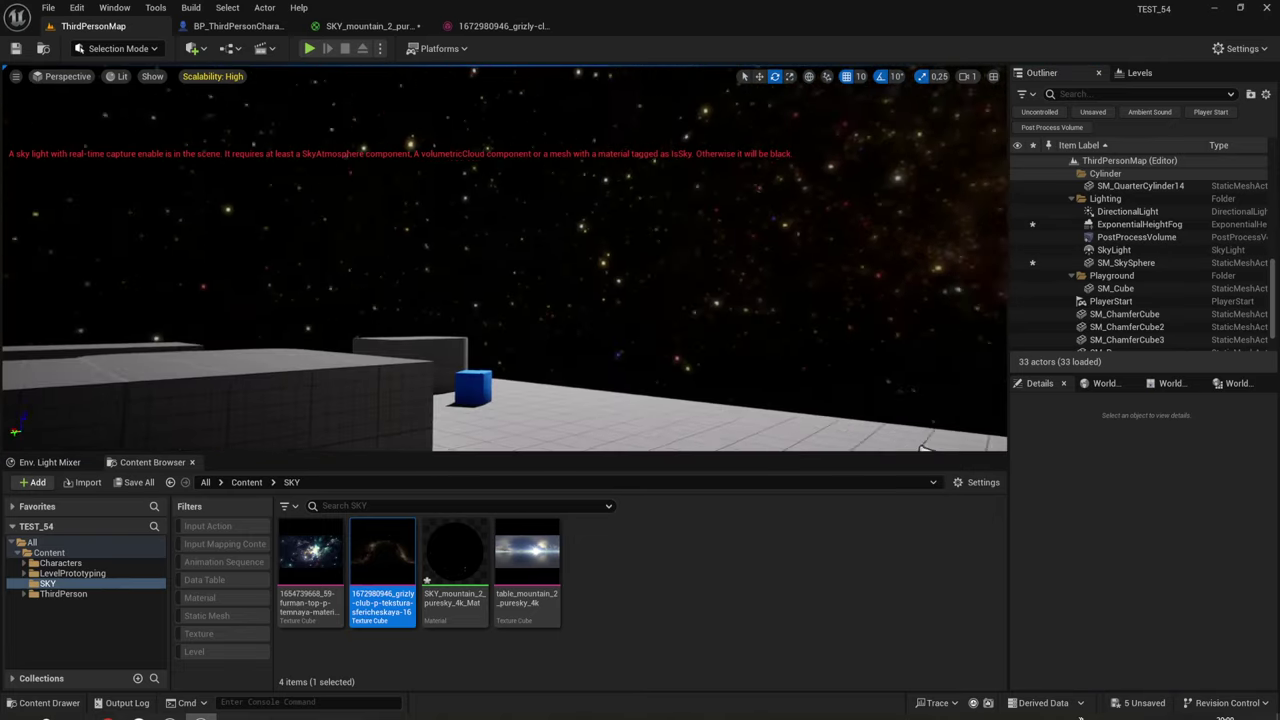
right_click_drag(721, 276, 721, 276)
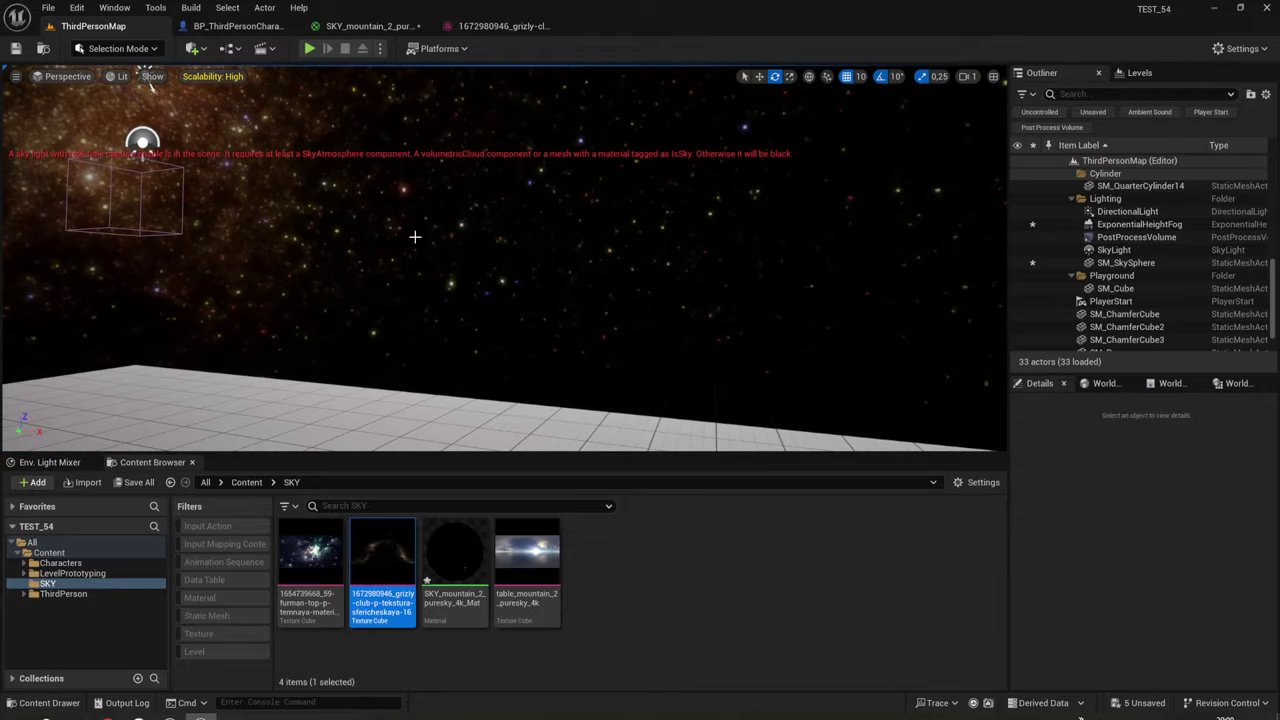
right_click_drag(488, 228, 488, 228)
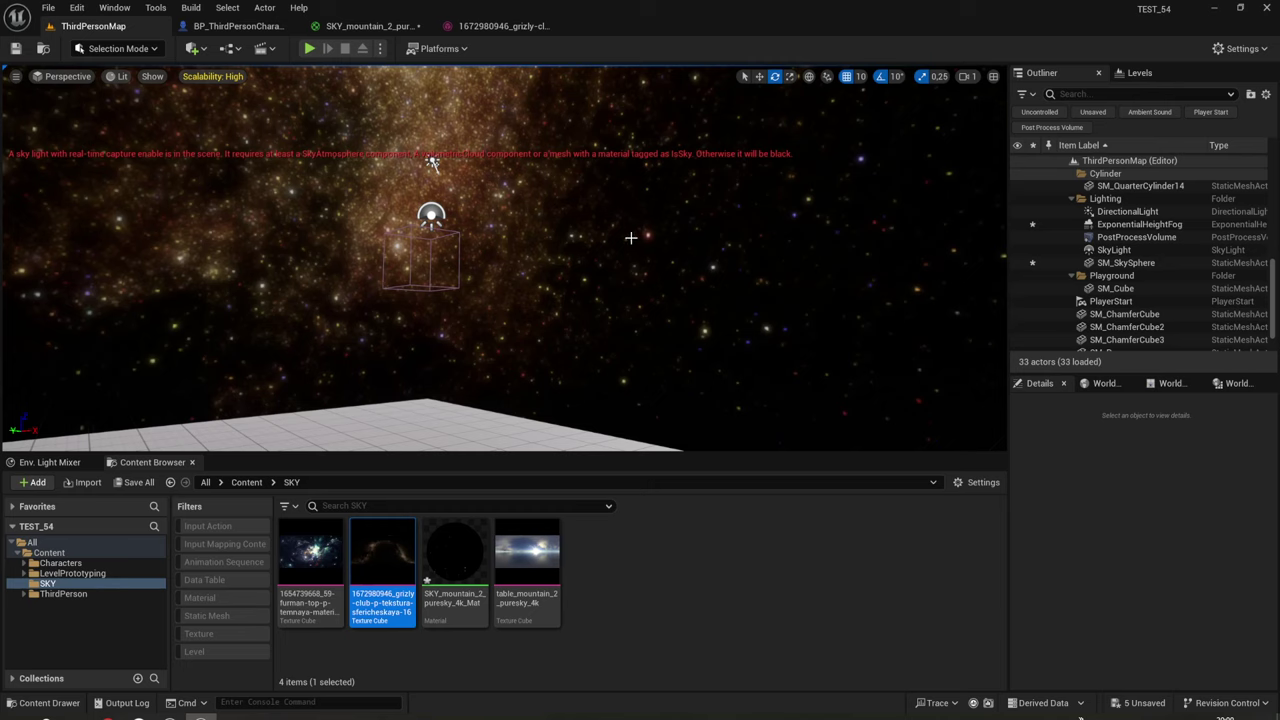
right_click_drag(631, 237, 631, 237)
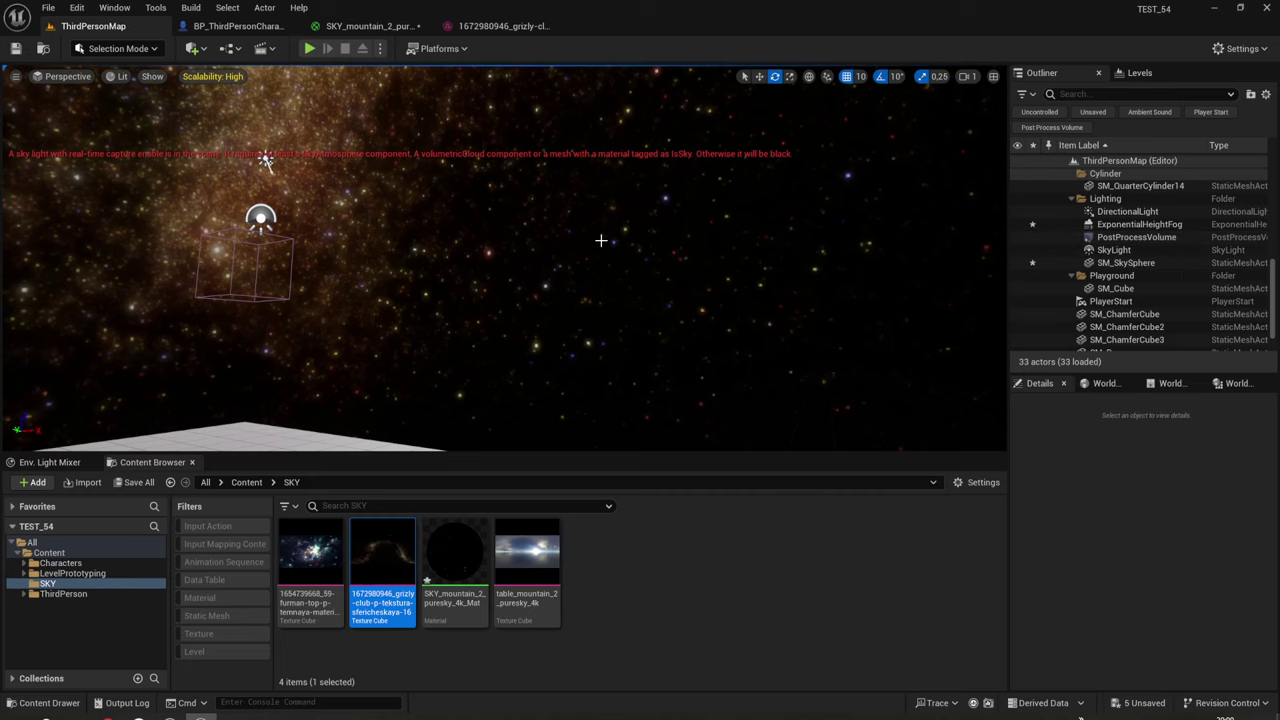
right_click_drag(641, 269, 594, 290)
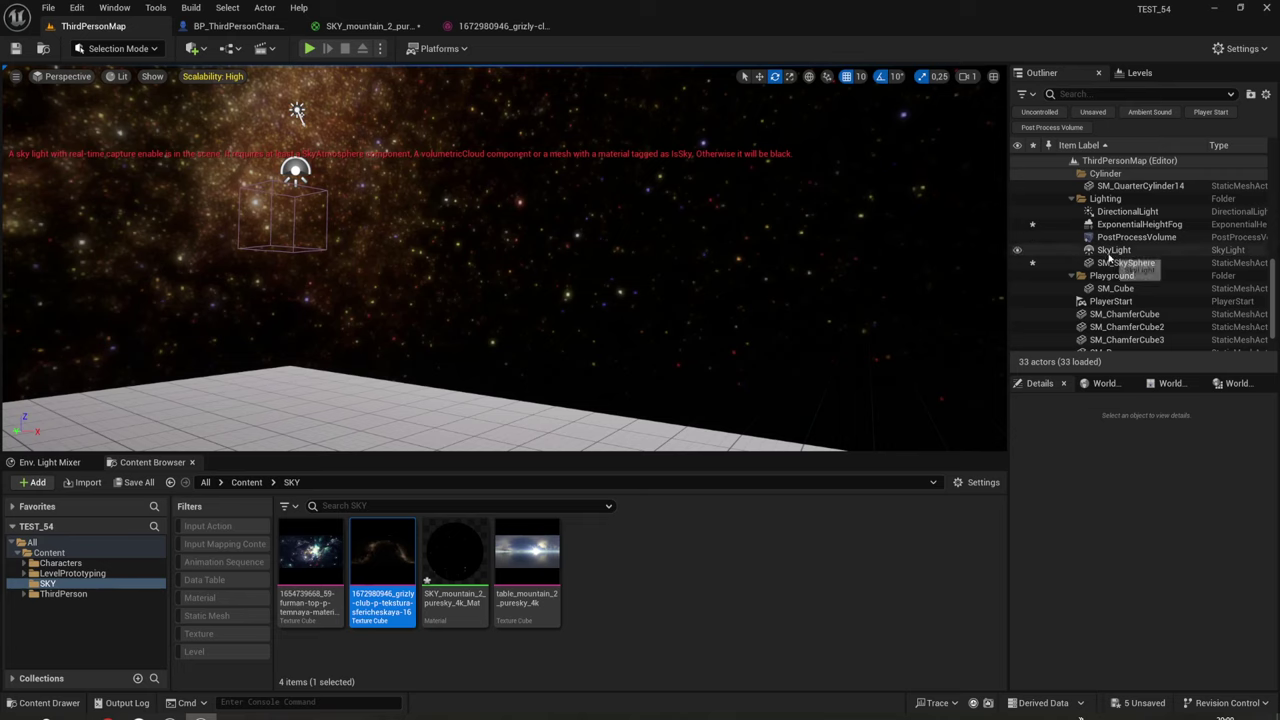
left_click(1120, 224)
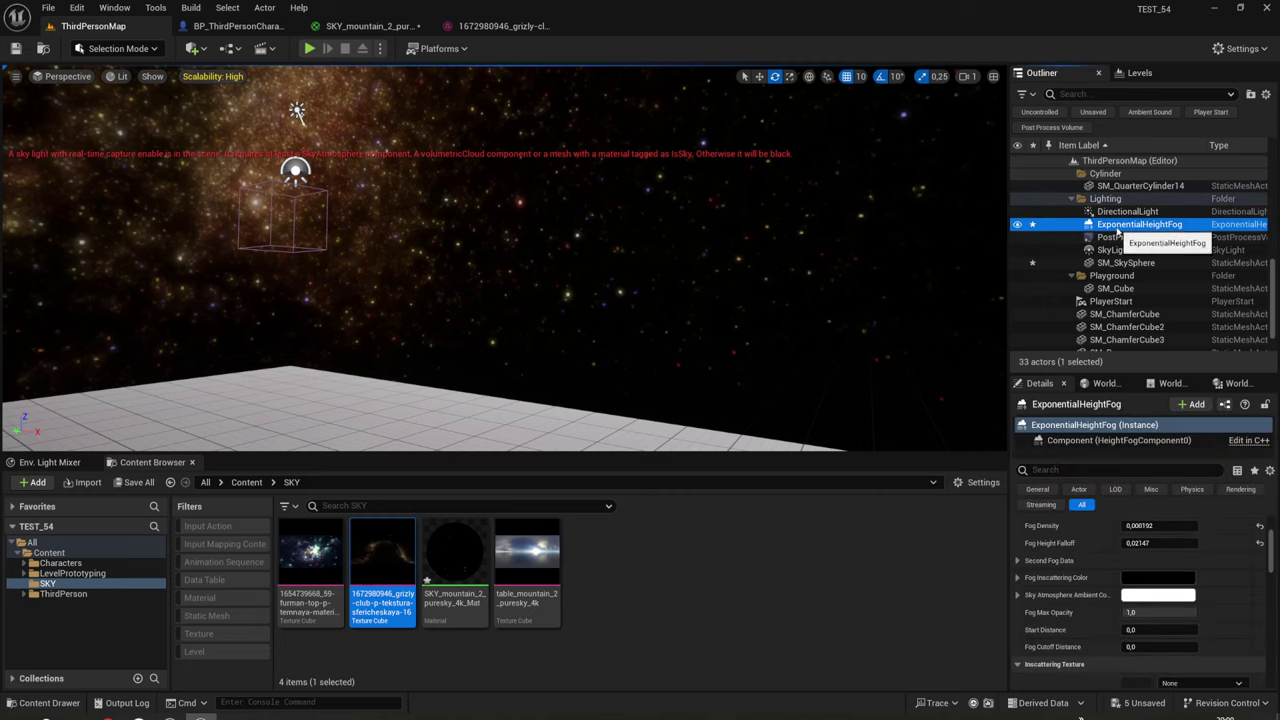
key("Delete")
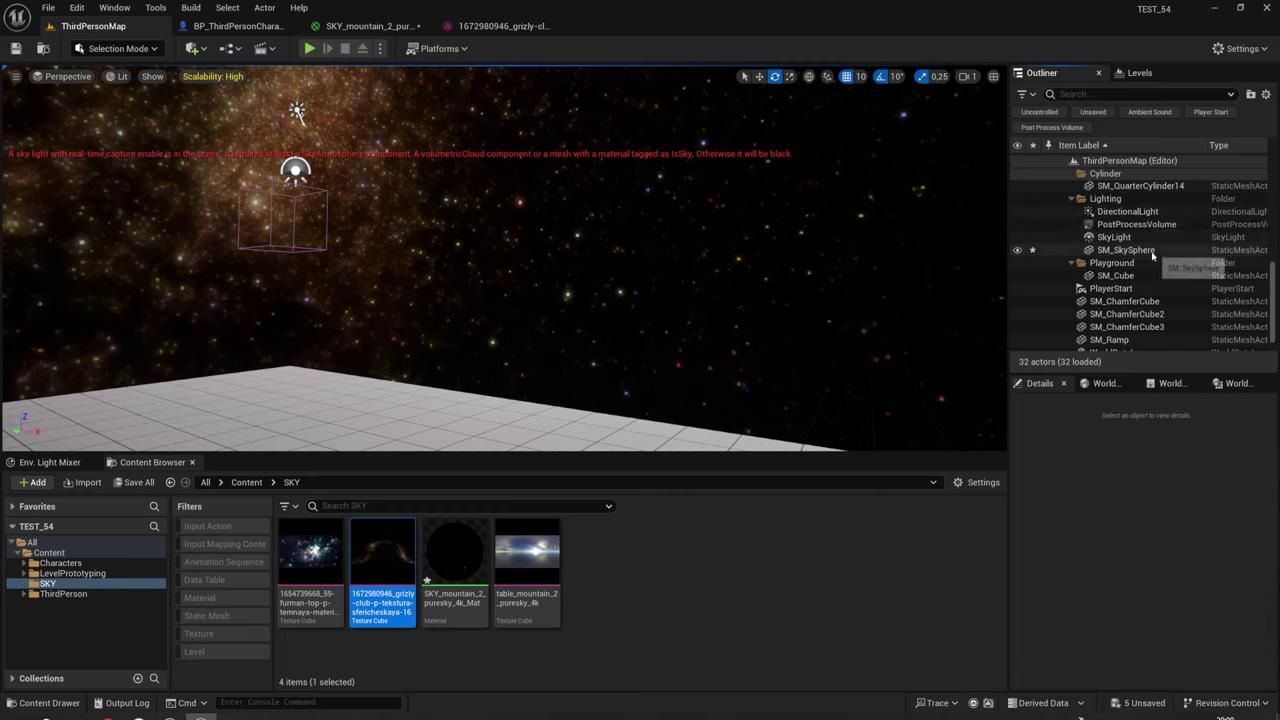
Restore ExponentialHeightFog with Ctrl+Z, clear the selection, and show the Env. Light Mixer.
key("ctrl+z")
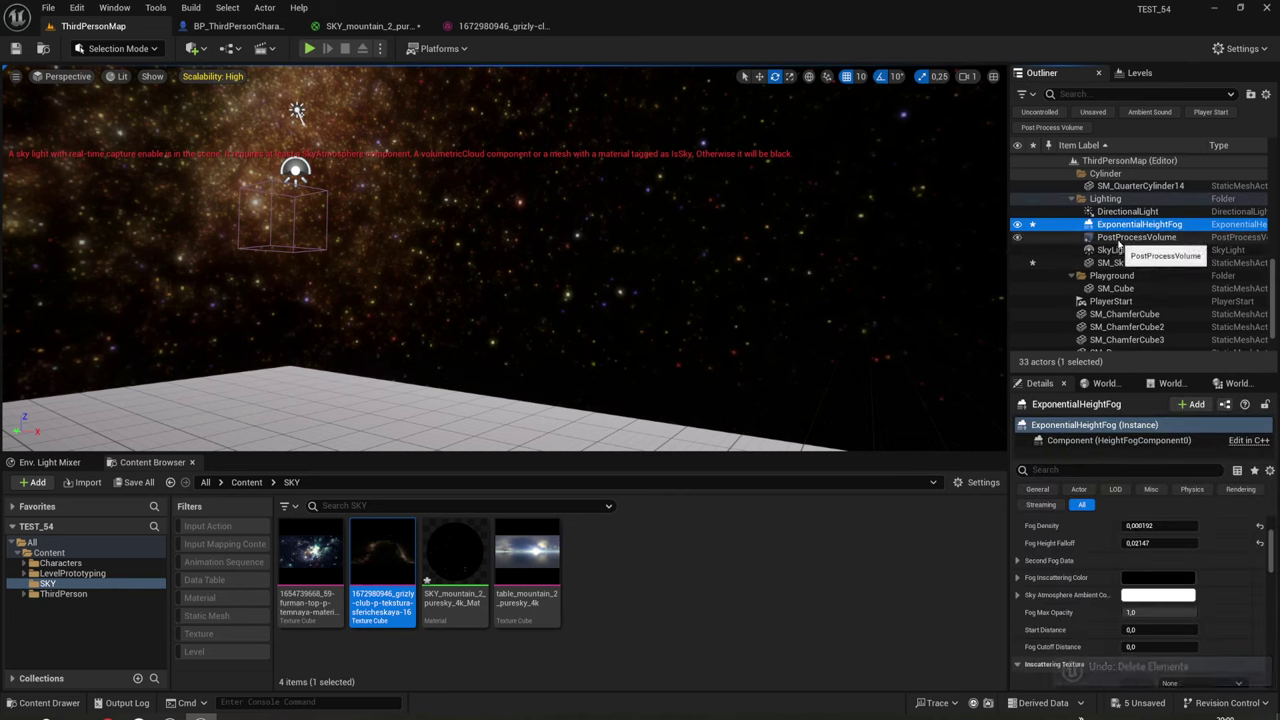
key("ctrl+z")
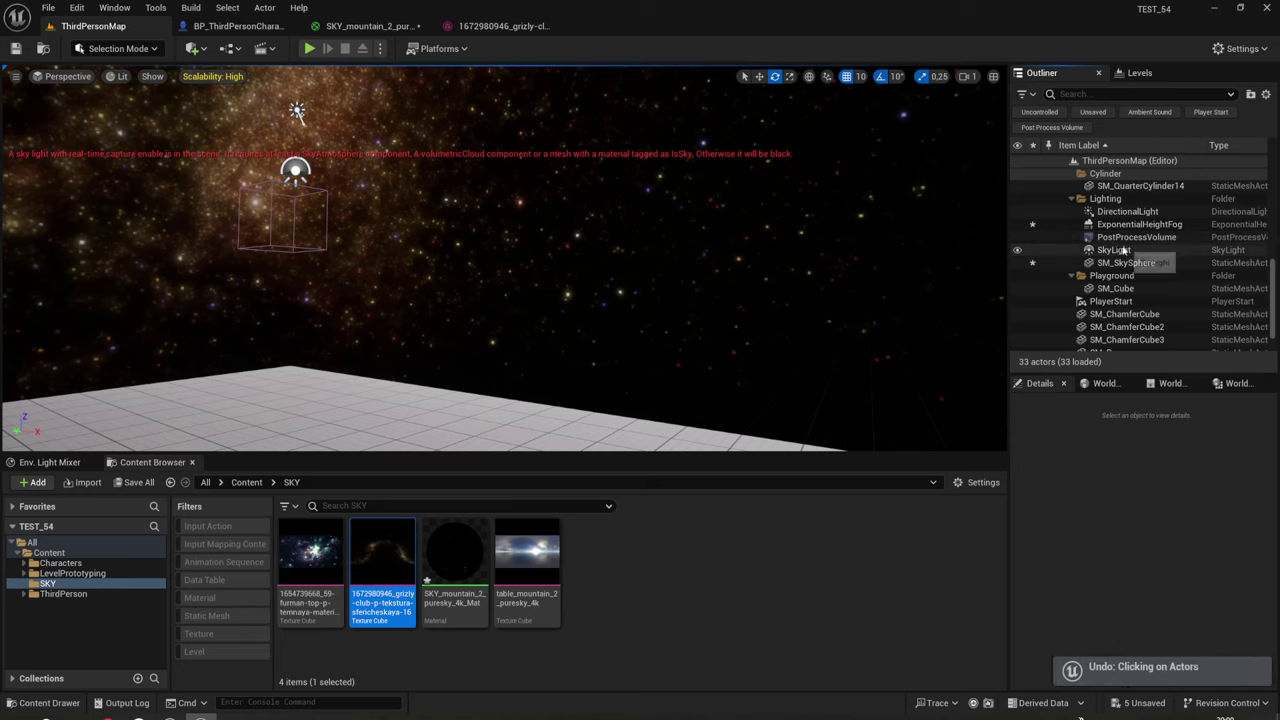
left_click(1122, 250)
key("Escape")
left_click(50, 462)
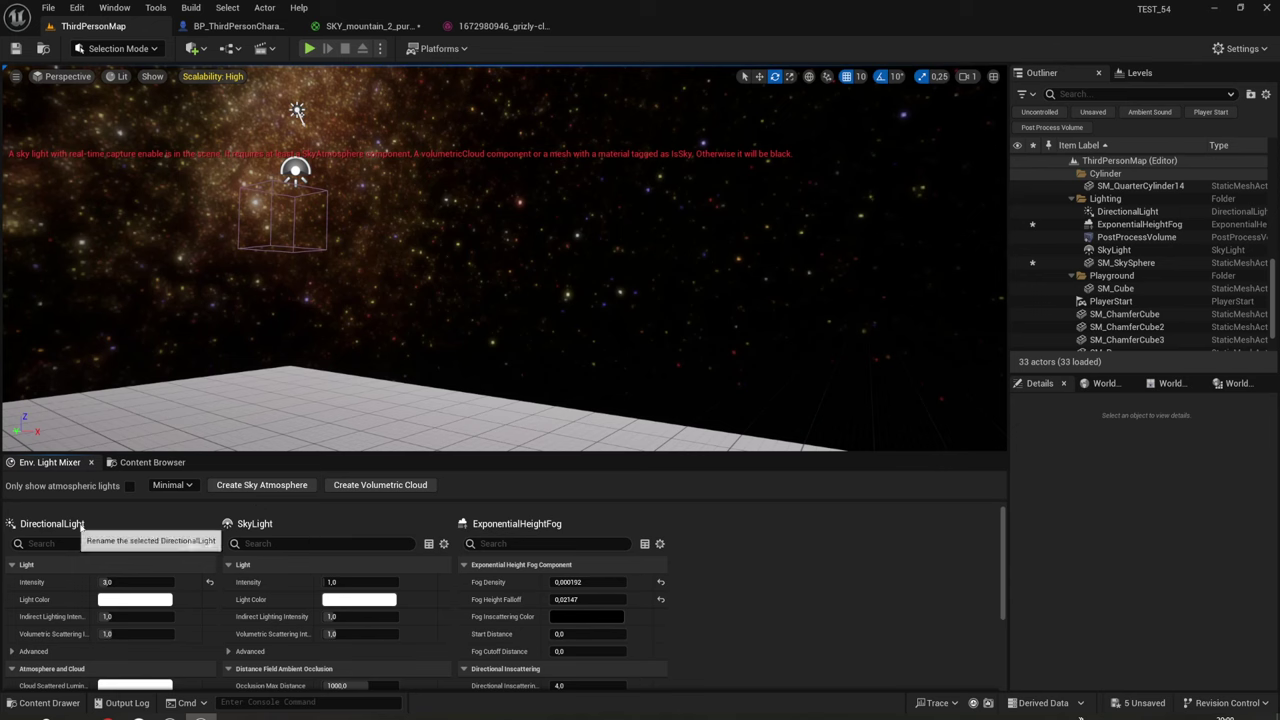
left_click(281, 486)
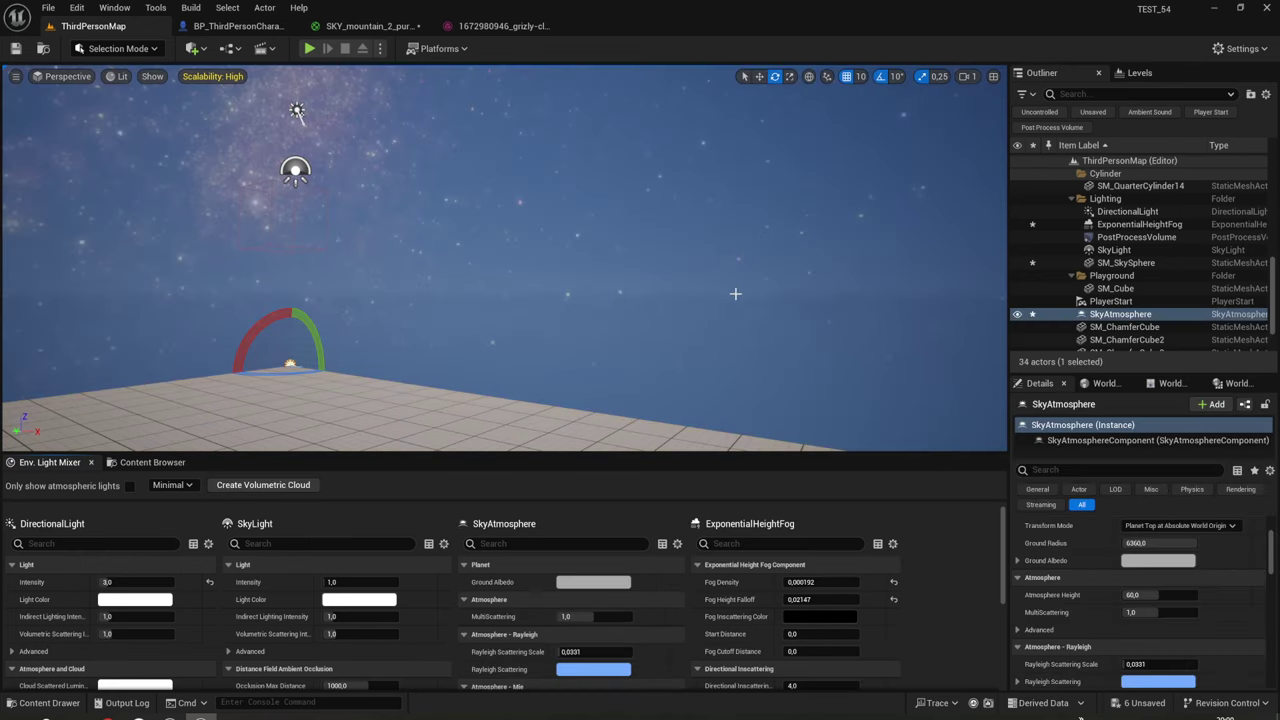
right_click_drag(735, 293, 835, 313)
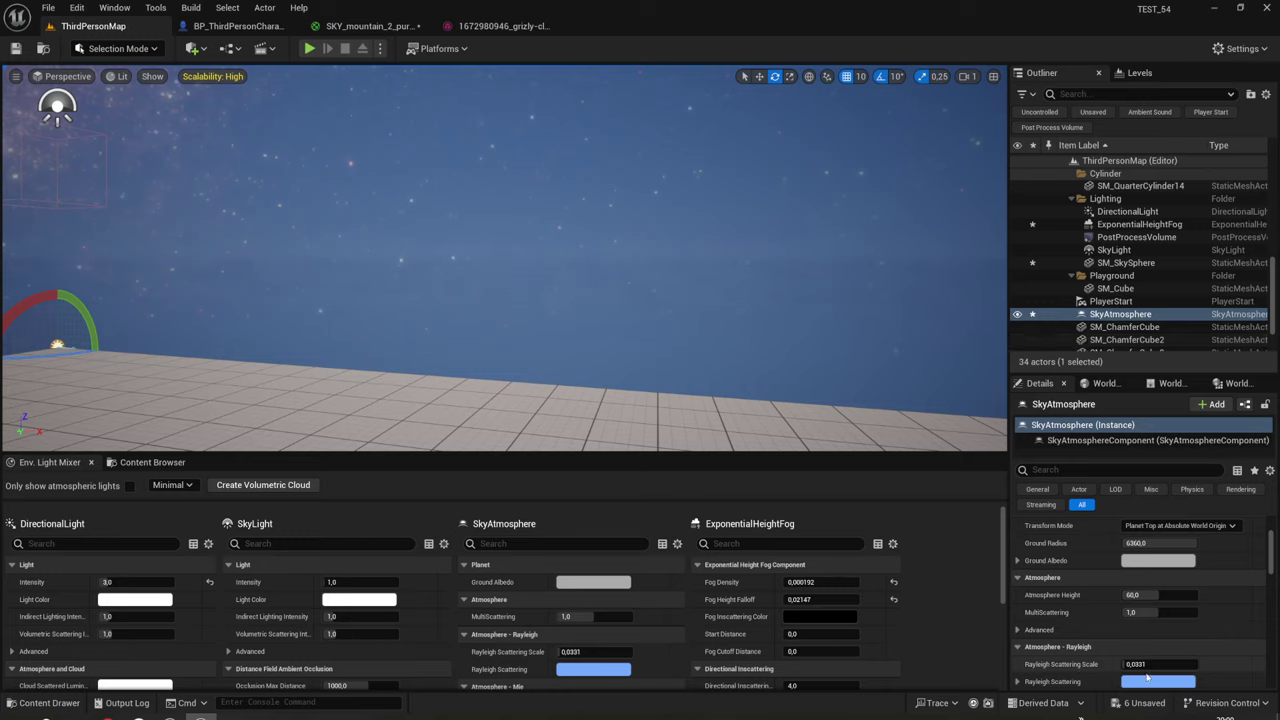
scroll(1165, 640, "down", 2)
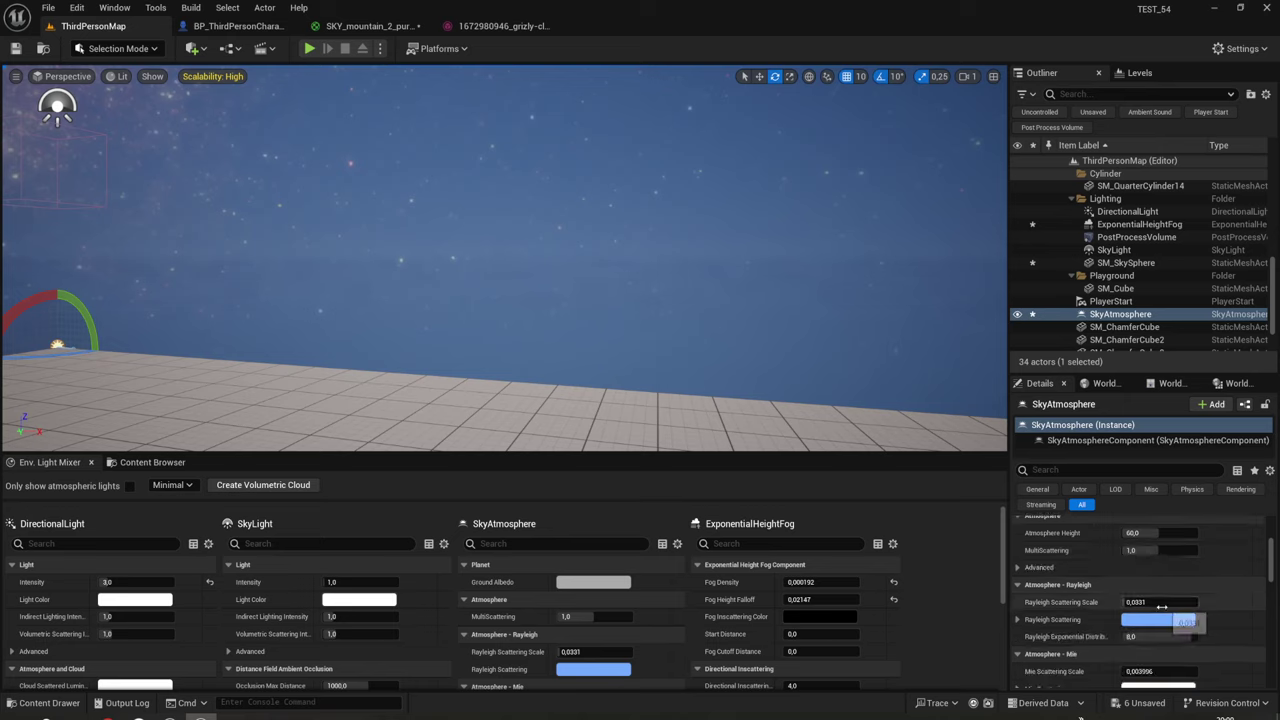
scroll(1200, 620, "up", 5)
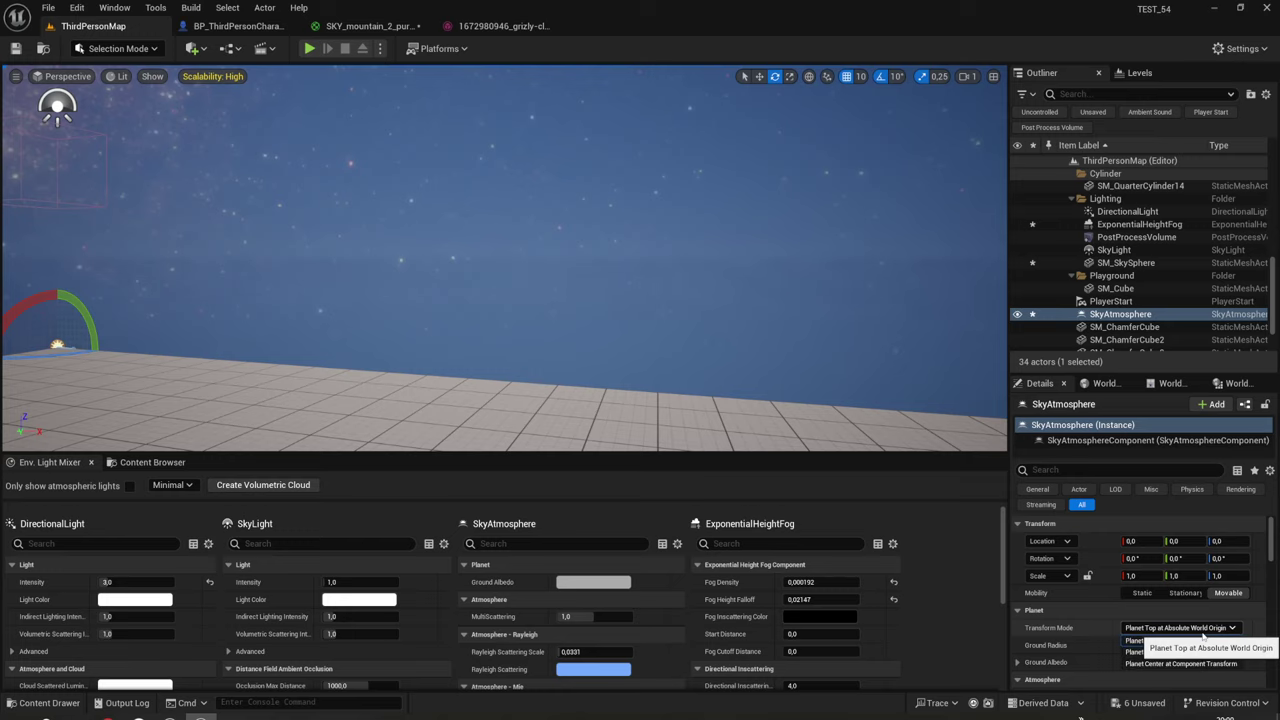
left_click(1200, 640)
scroll(1170, 600, "down", 2)
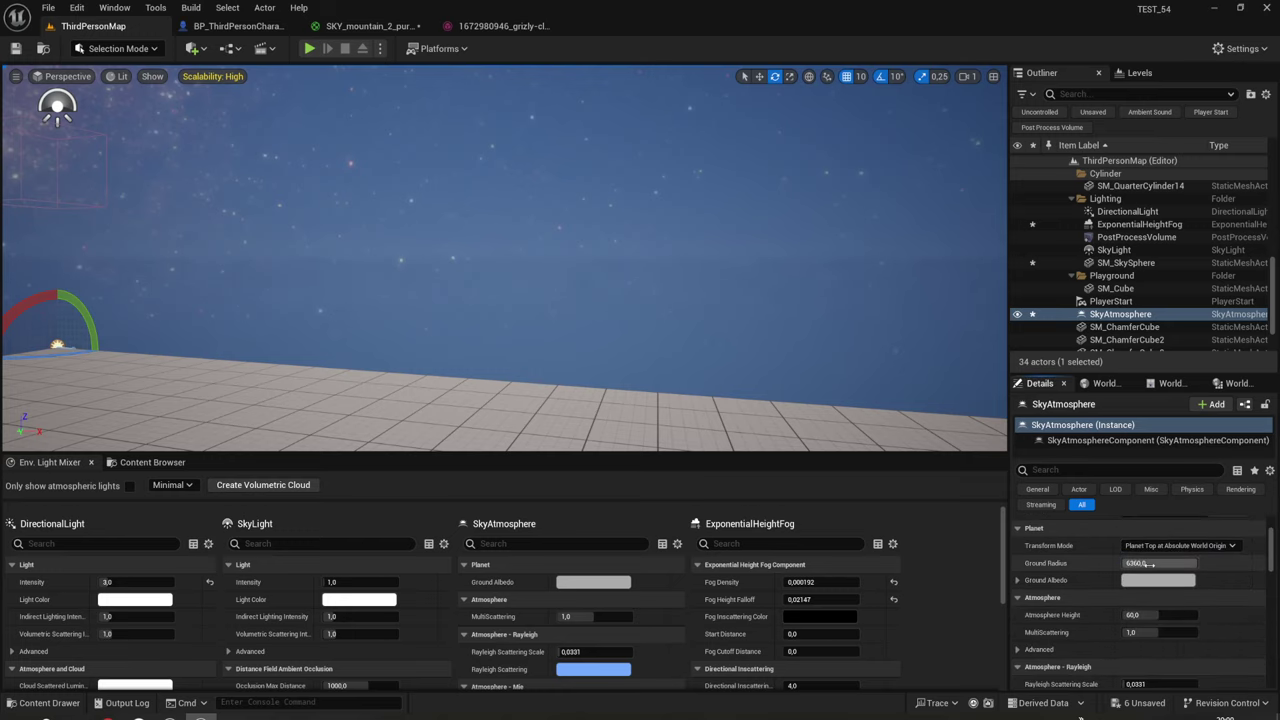
left_click_drag(1150, 564, 1060, 564)
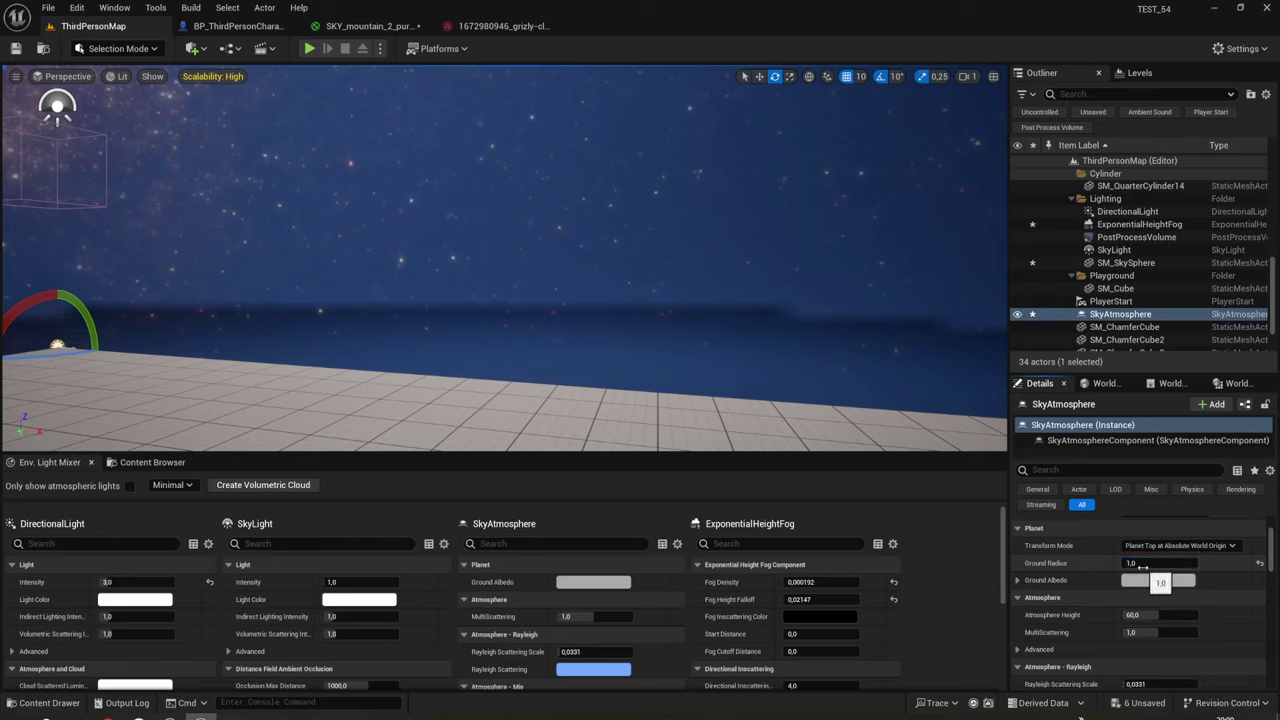
left_click_drag(1142, 566, 1200, 566)
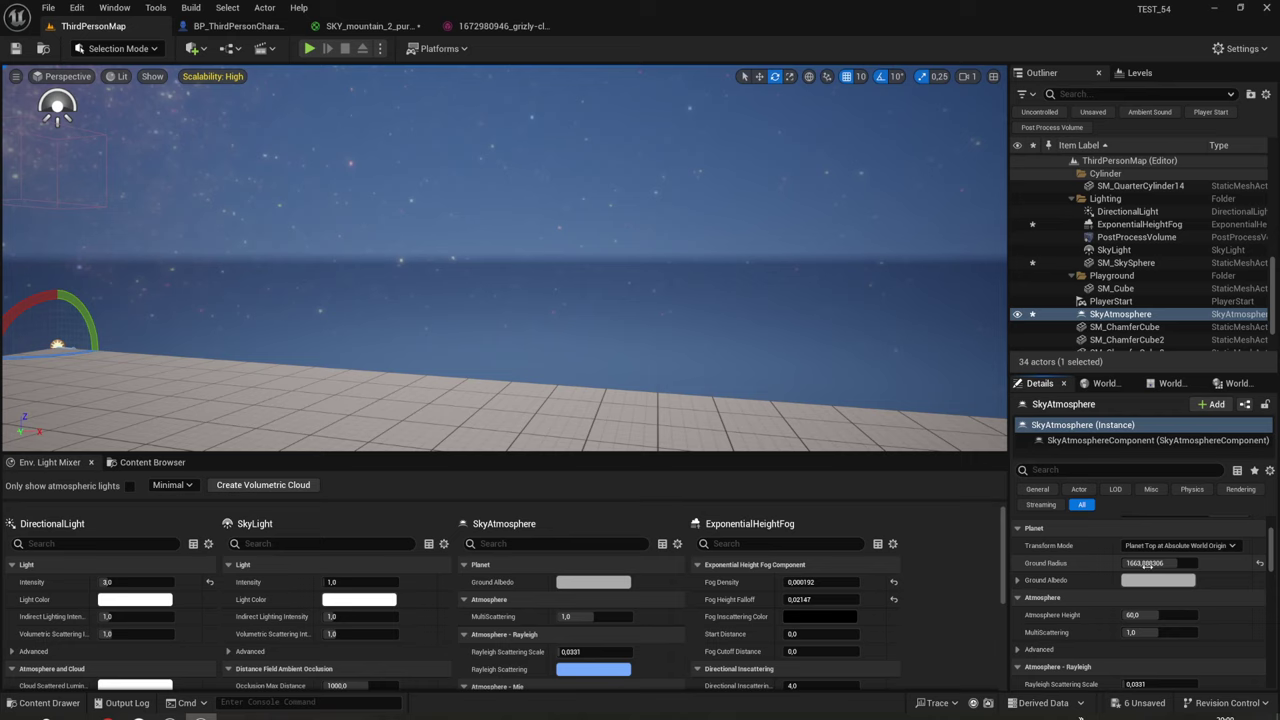
scroll(1140, 590, "down", 2)
scroll(1135, 605, "down", 3)
scroll(1133, 610, "down", 2)
scroll(1133, 610, "down", 3)
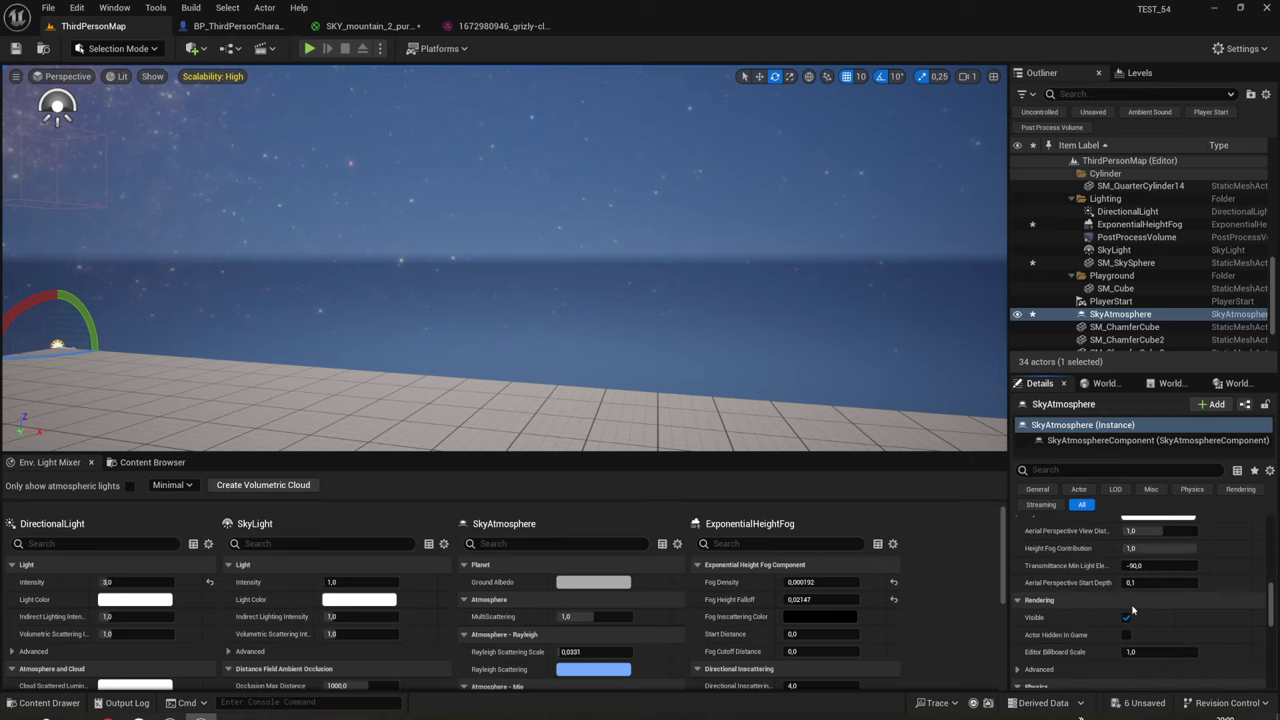
scroll(1133, 610, "down", 1)
scroll(1133, 610, "down", 2)
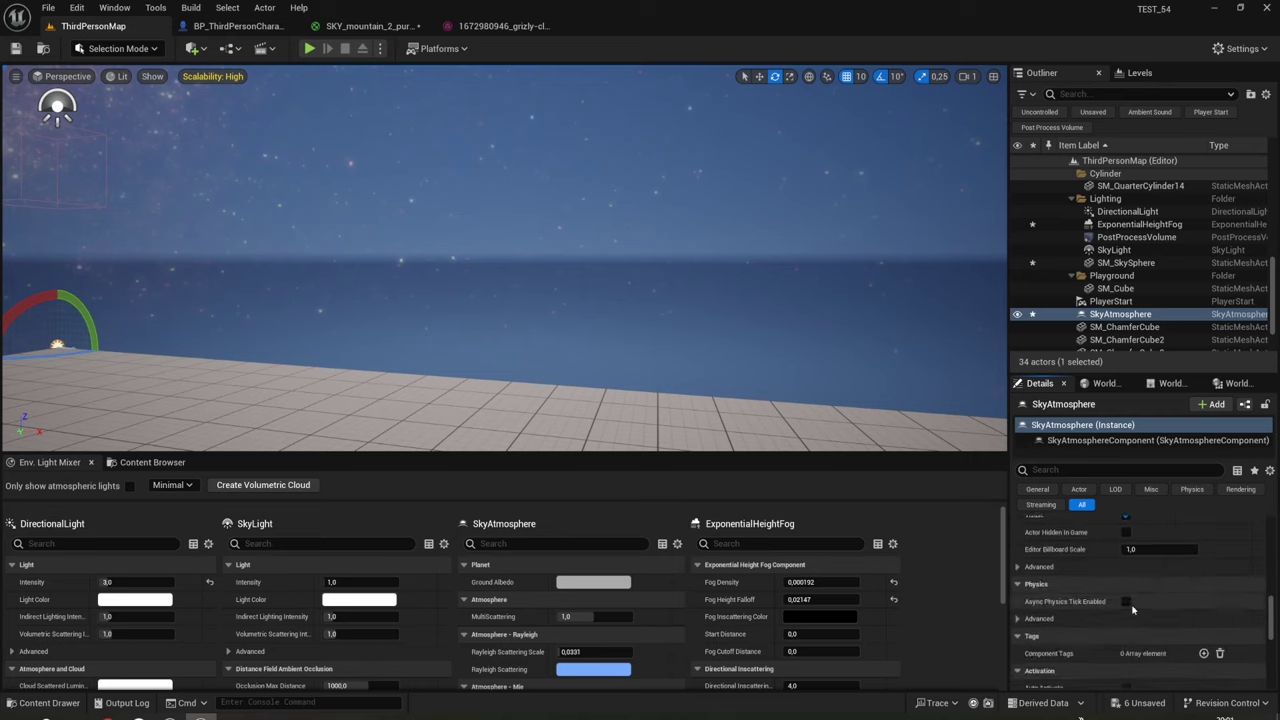
scroll(1133, 610, "up", 3)
scroll(1133, 610, "up", 3)
scroll(1133, 610, "up", 3)
scroll(1133, 610, "up", 4)
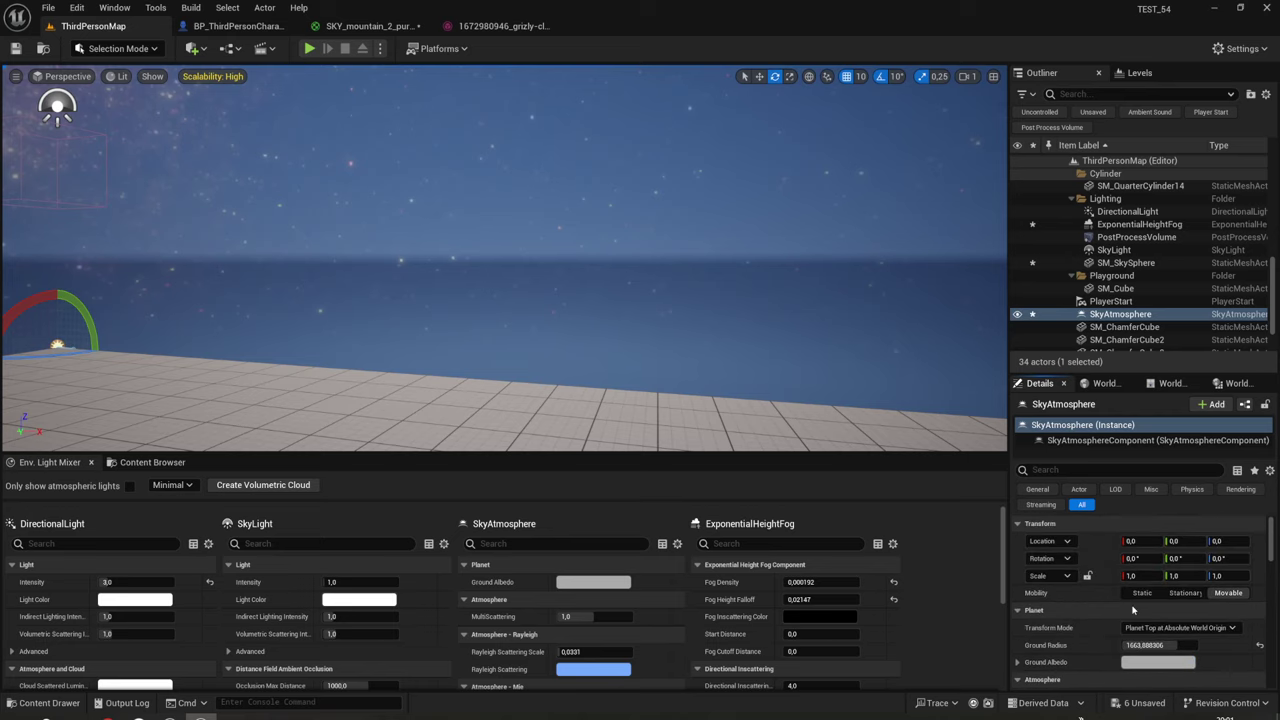
left_click(1150, 440)
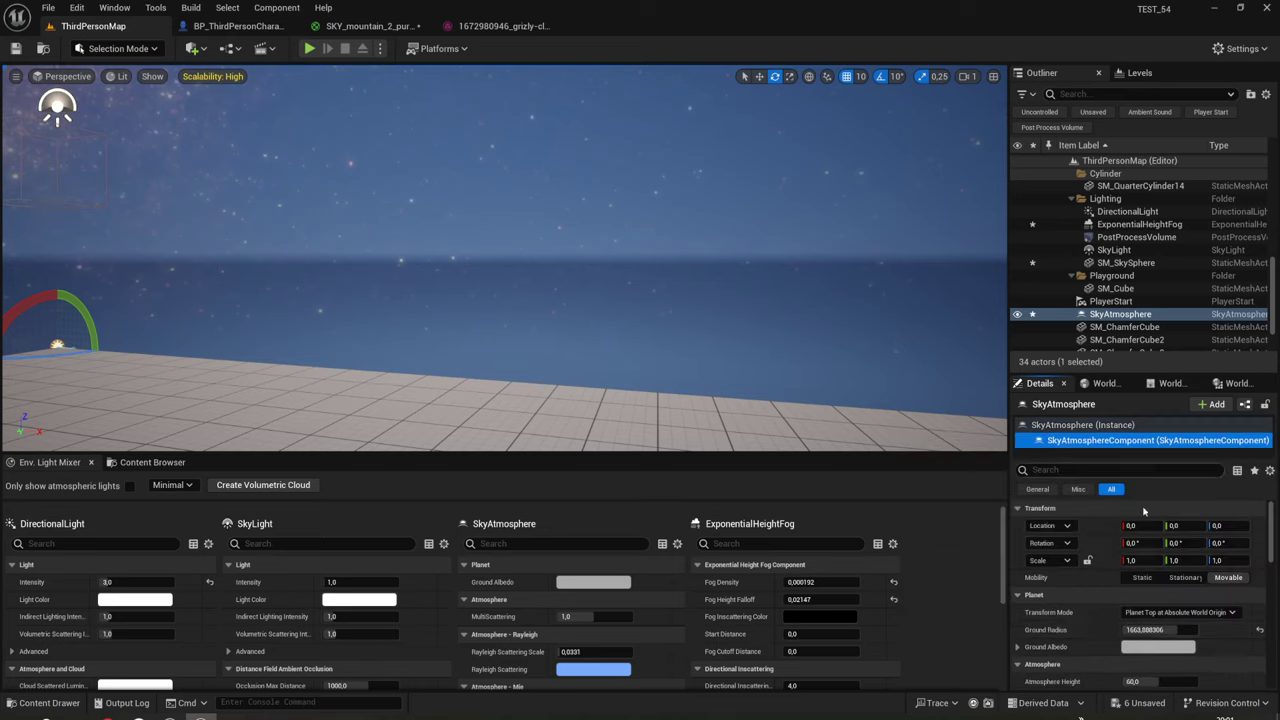
left_click_drag(1168, 630, 1140, 630)
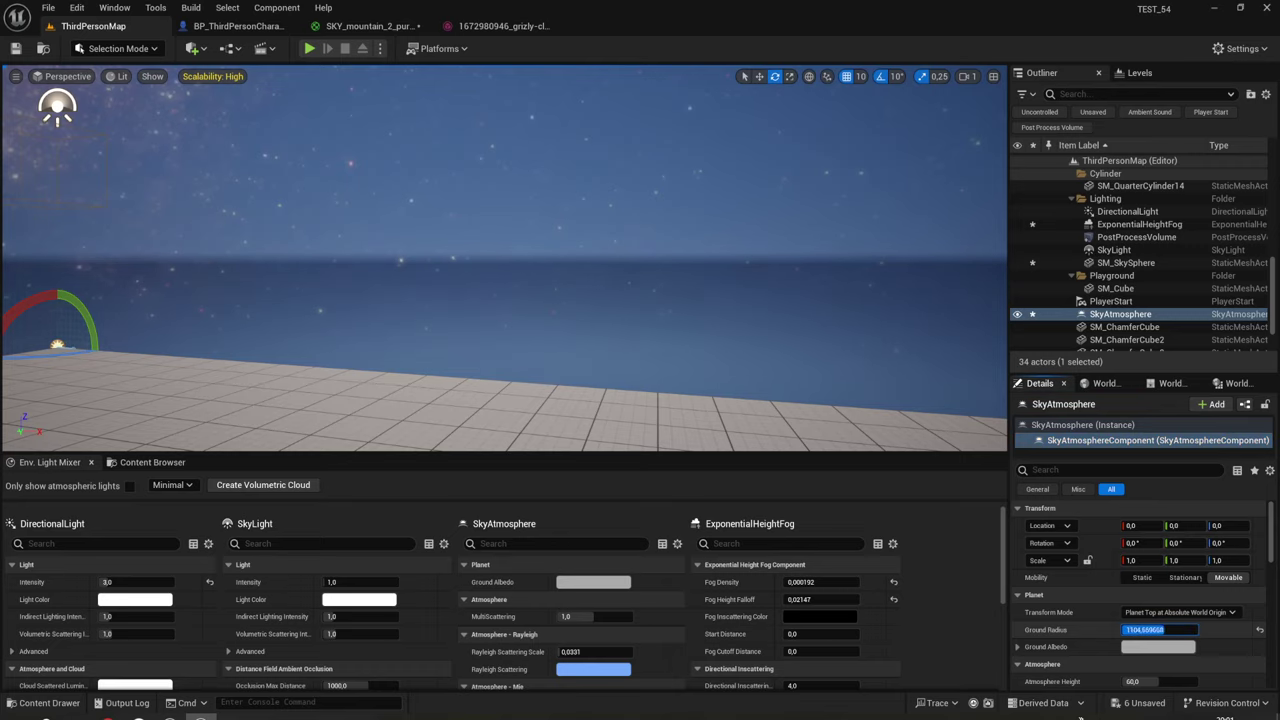
left_click(1259, 630)
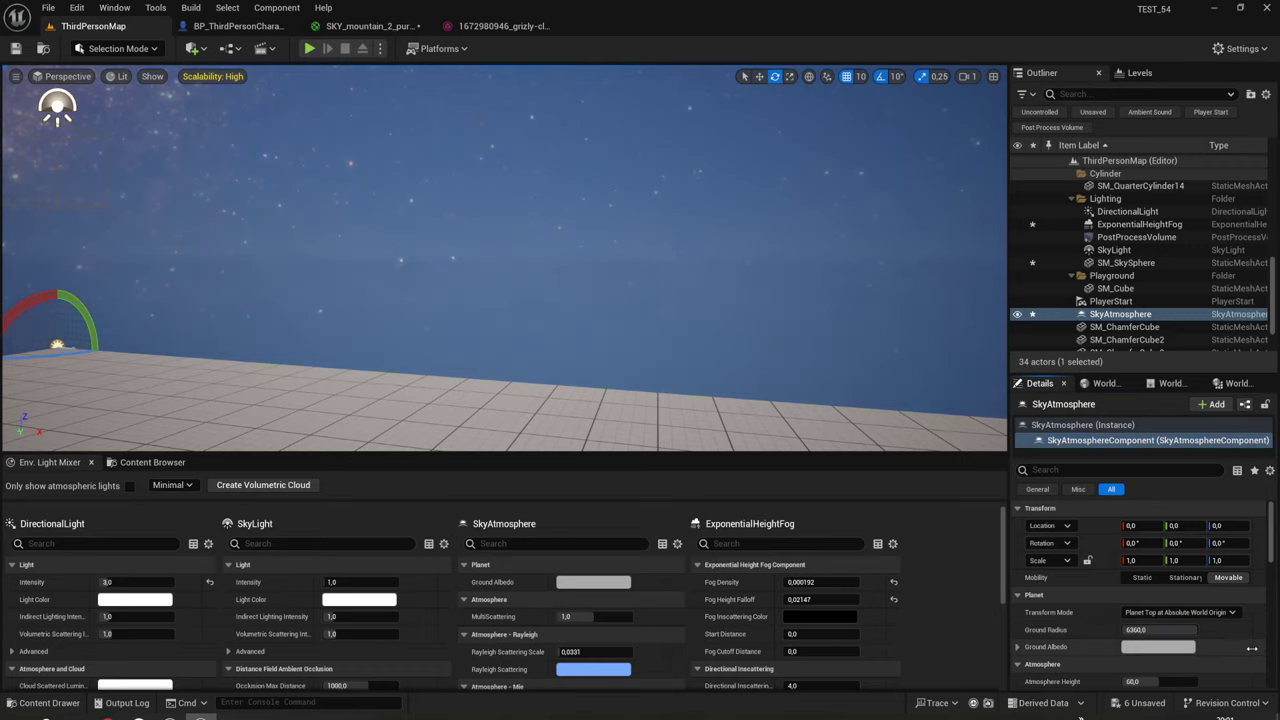
right_click_drag(664, 404, 664, 404)
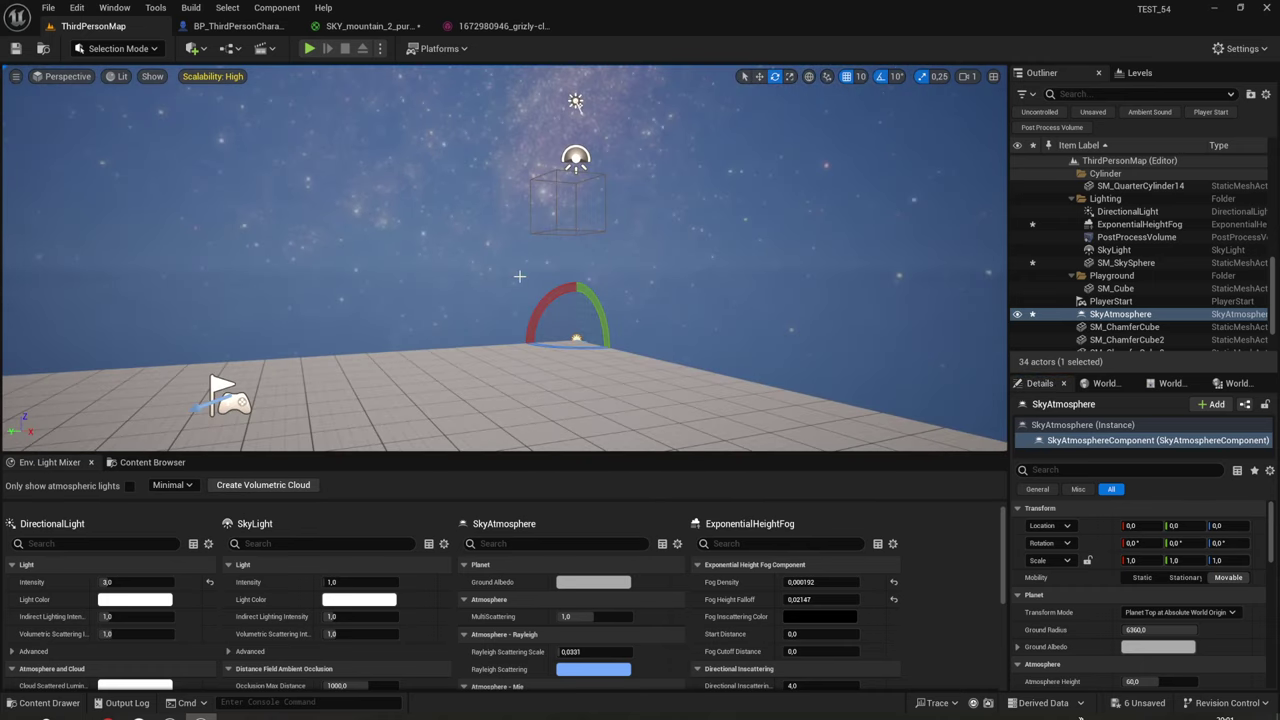
left_click(1104, 315)
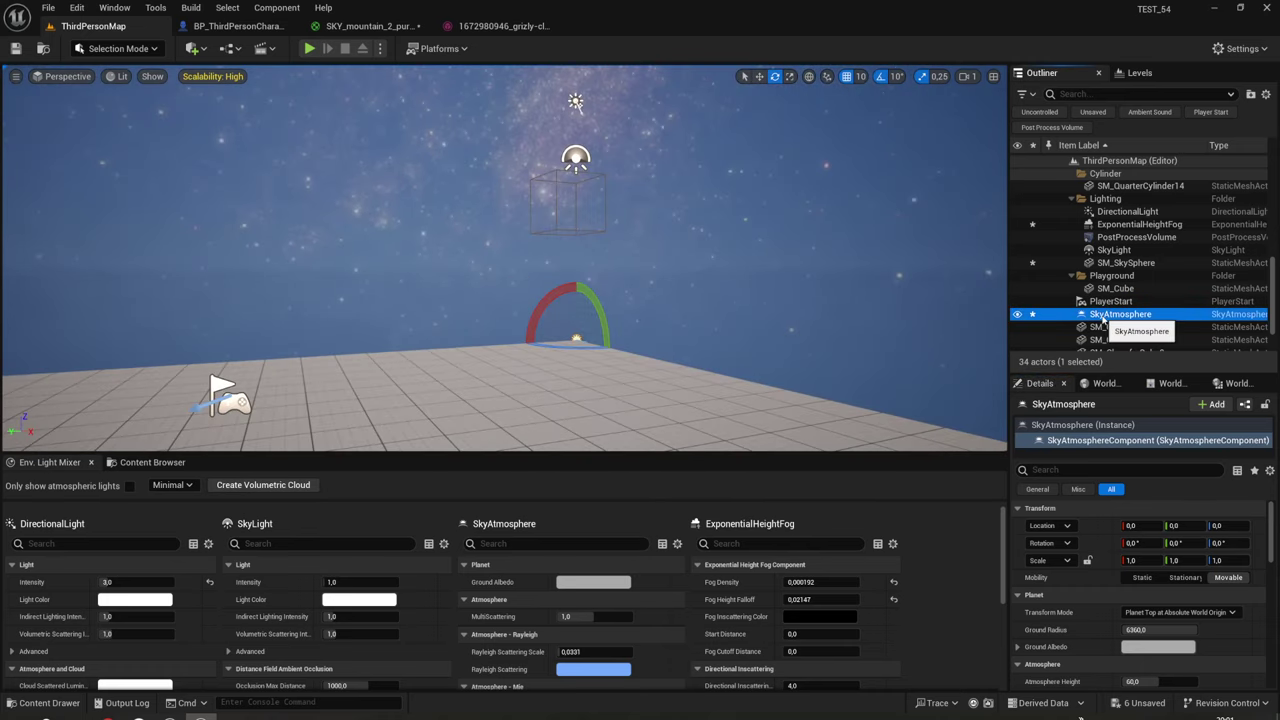
Delete SkyAtmosphere and route the Multiply output into the sky material's Emissive Color, applied.
key("Delete")
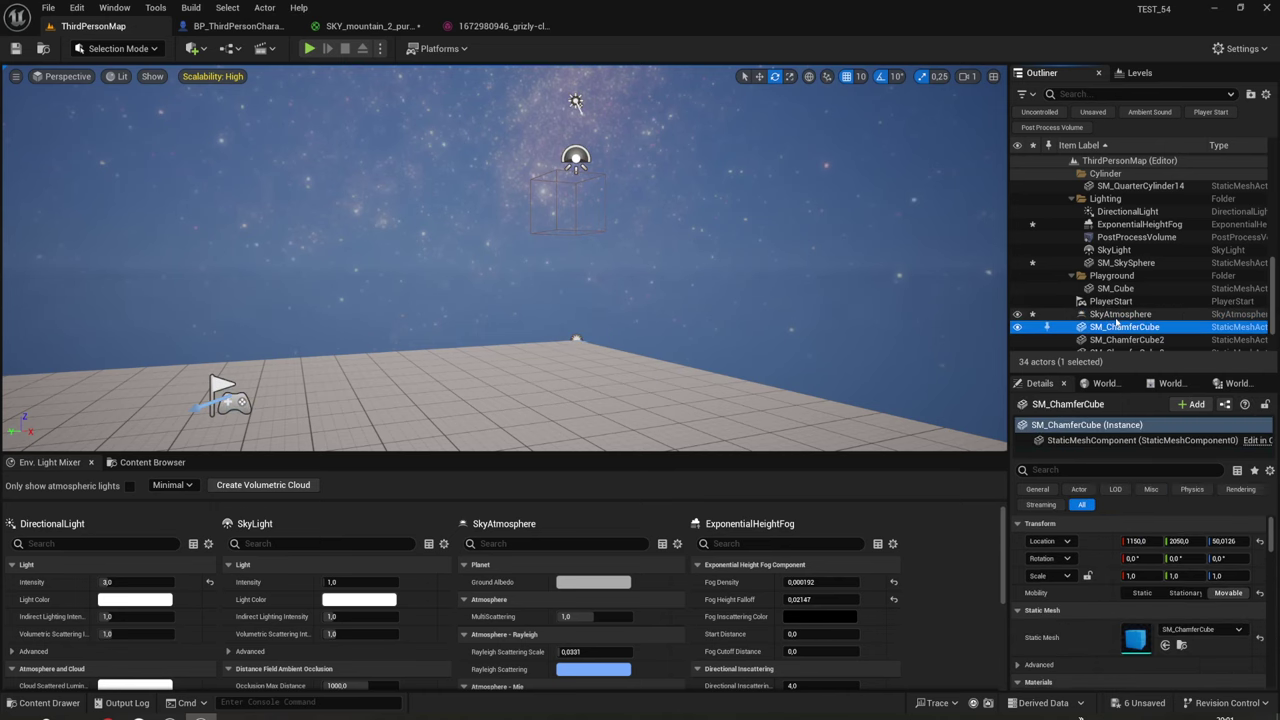
right_click_drag(500, 260, 500, 260)
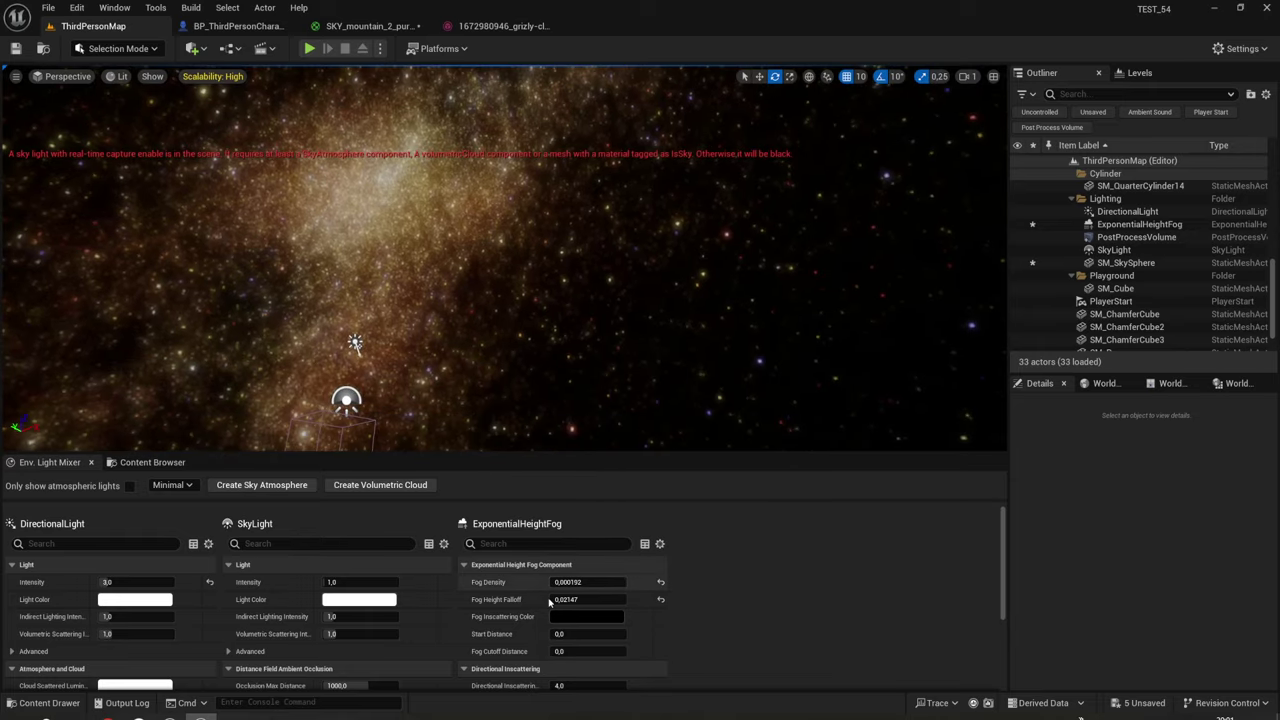
left_click(357, 24)
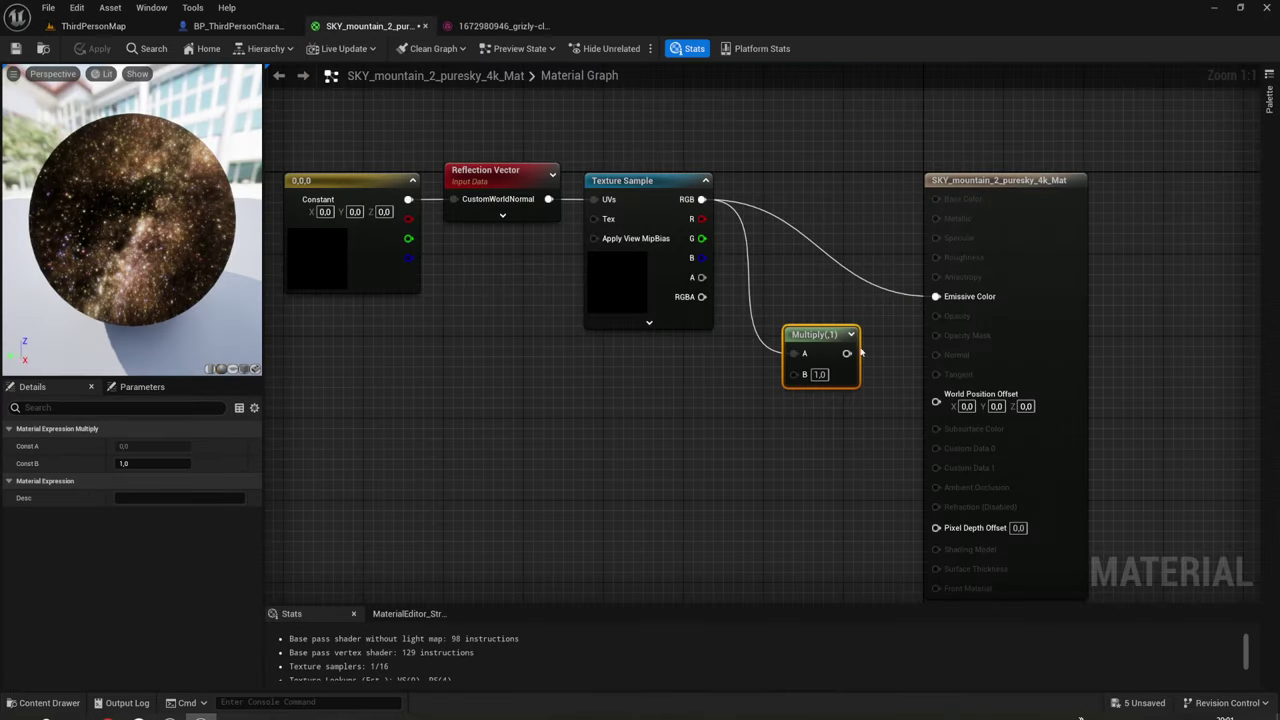
left_click_drag(850, 353, 936, 296)
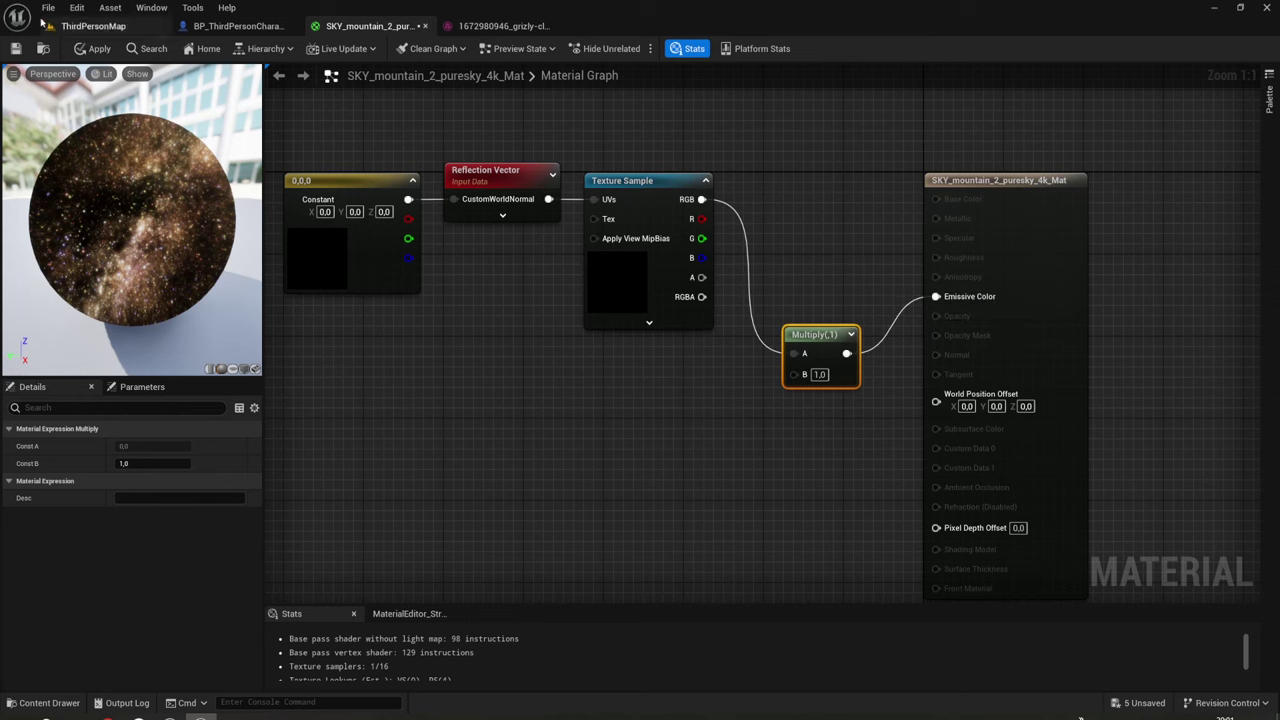
left_click(95, 48)
left_click(93, 25)
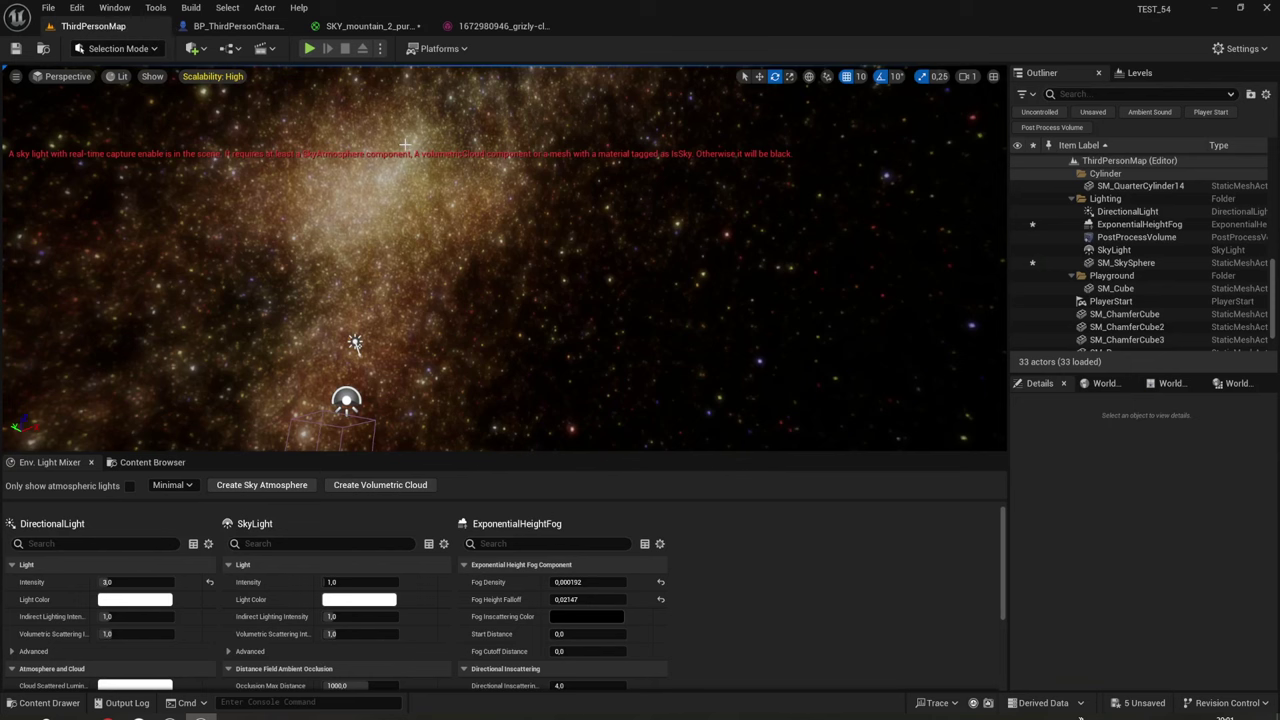
right_click_drag(500, 250, 758, 56)
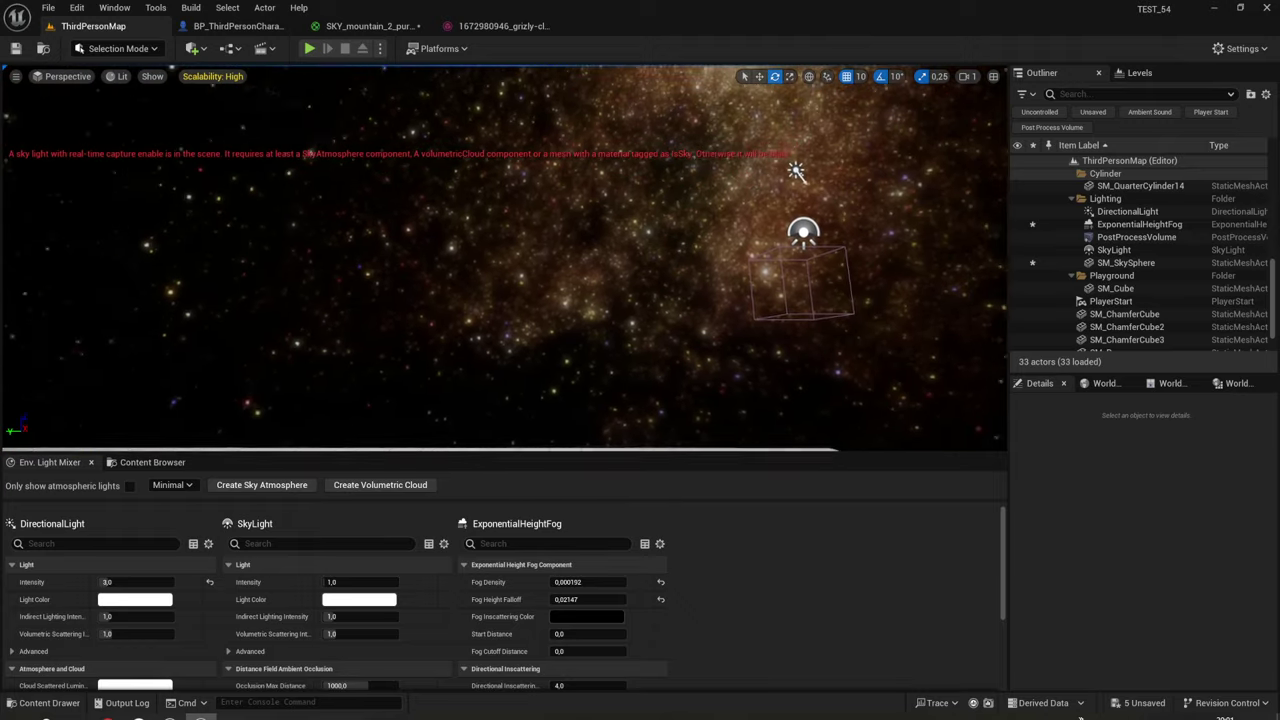
Set the Multiply B value to 0.2, apply, and check the dimmer sky.
left_click(366, 24)
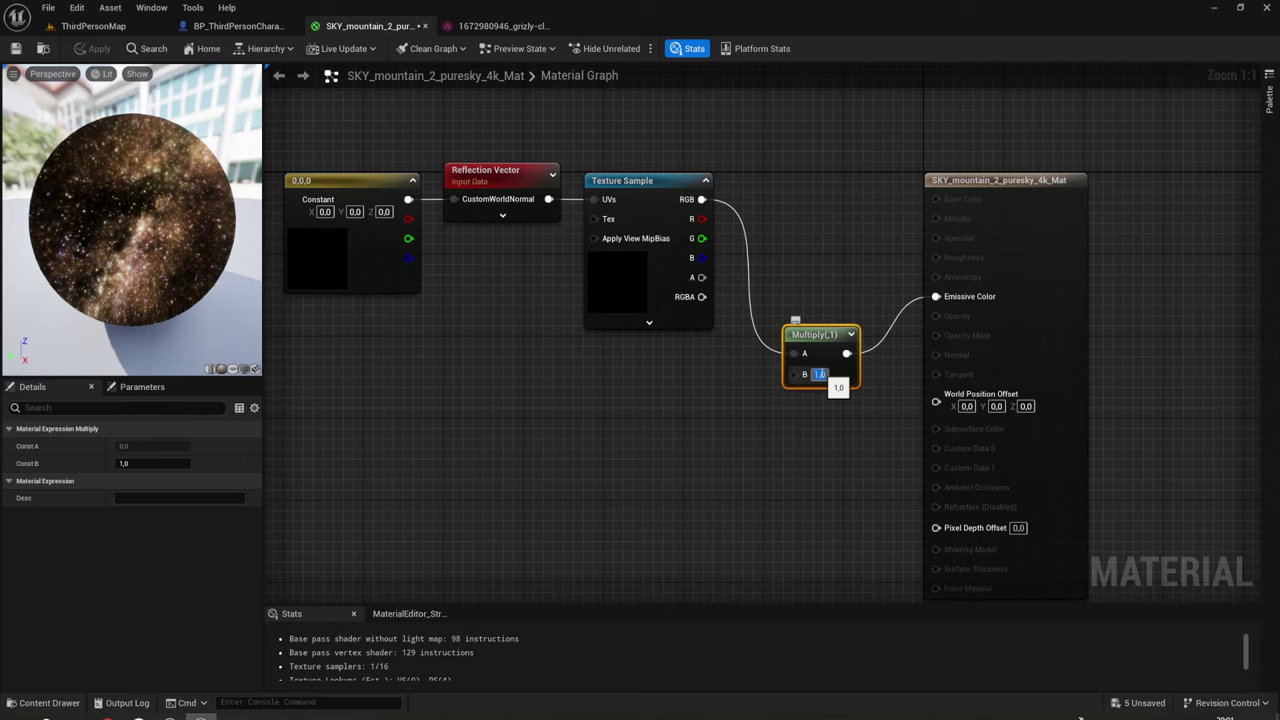
type("2")
key("Return")
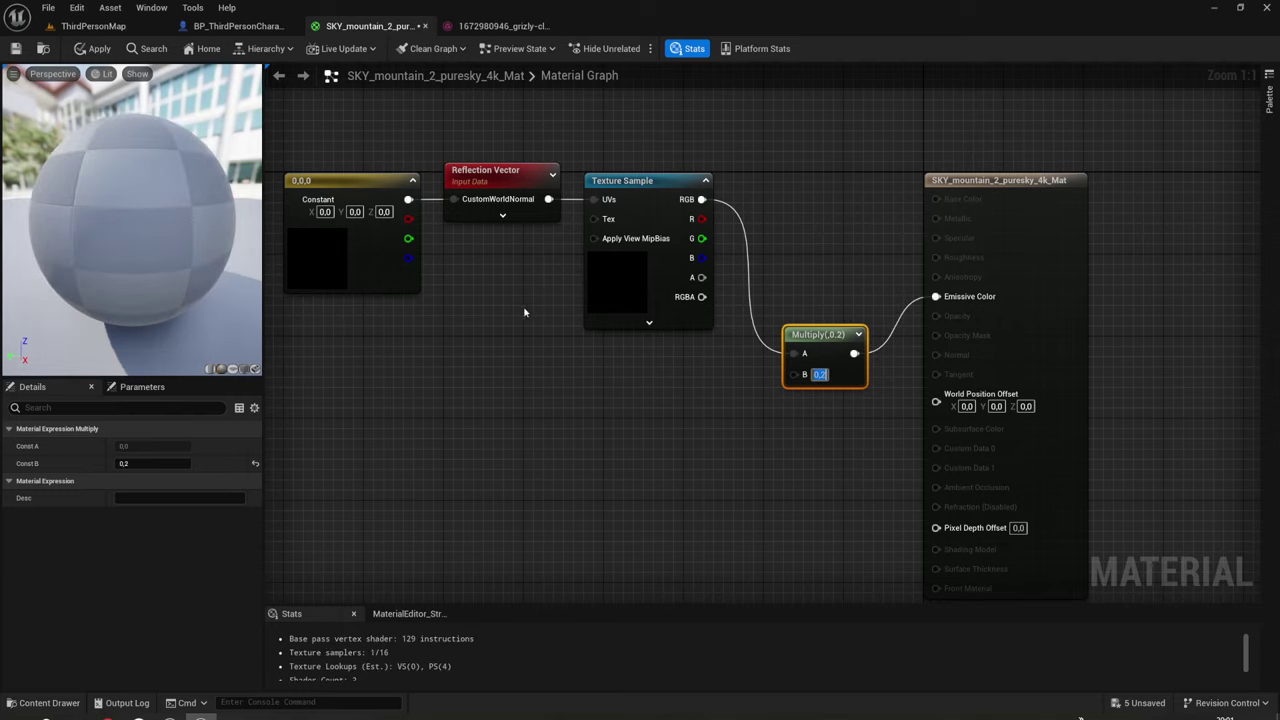
left_click(92, 45)
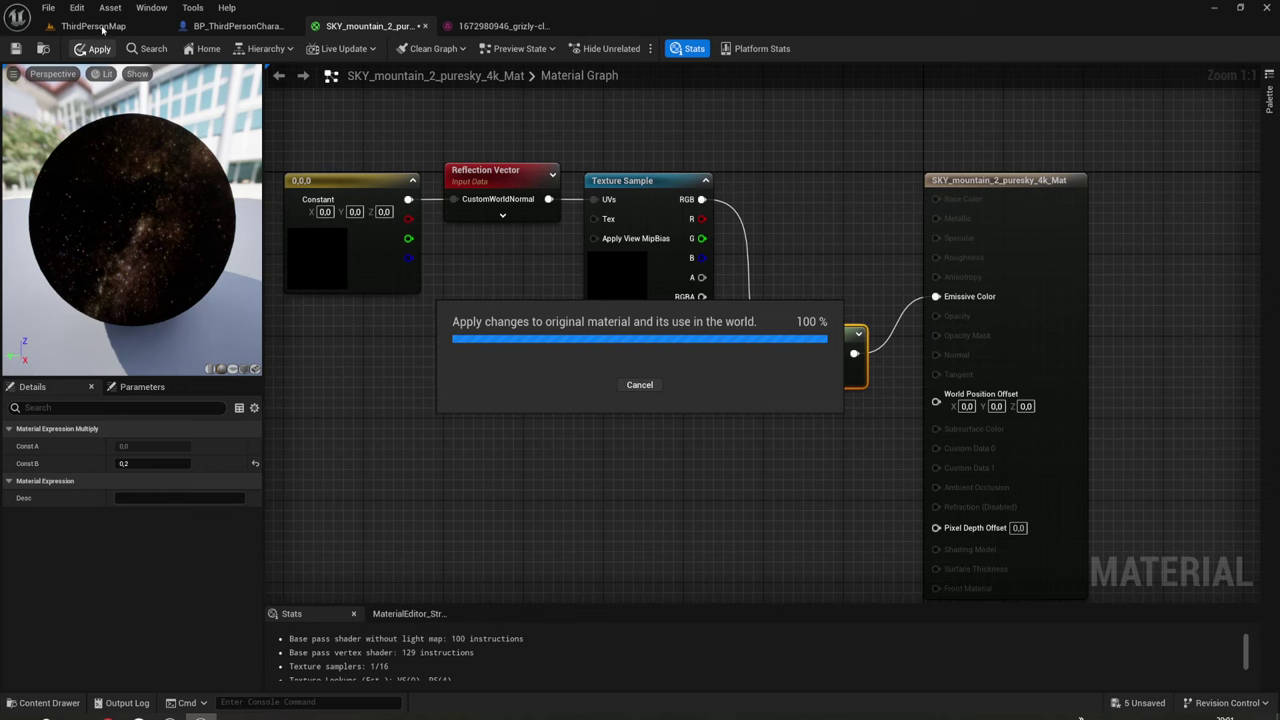
left_click(100, 27)
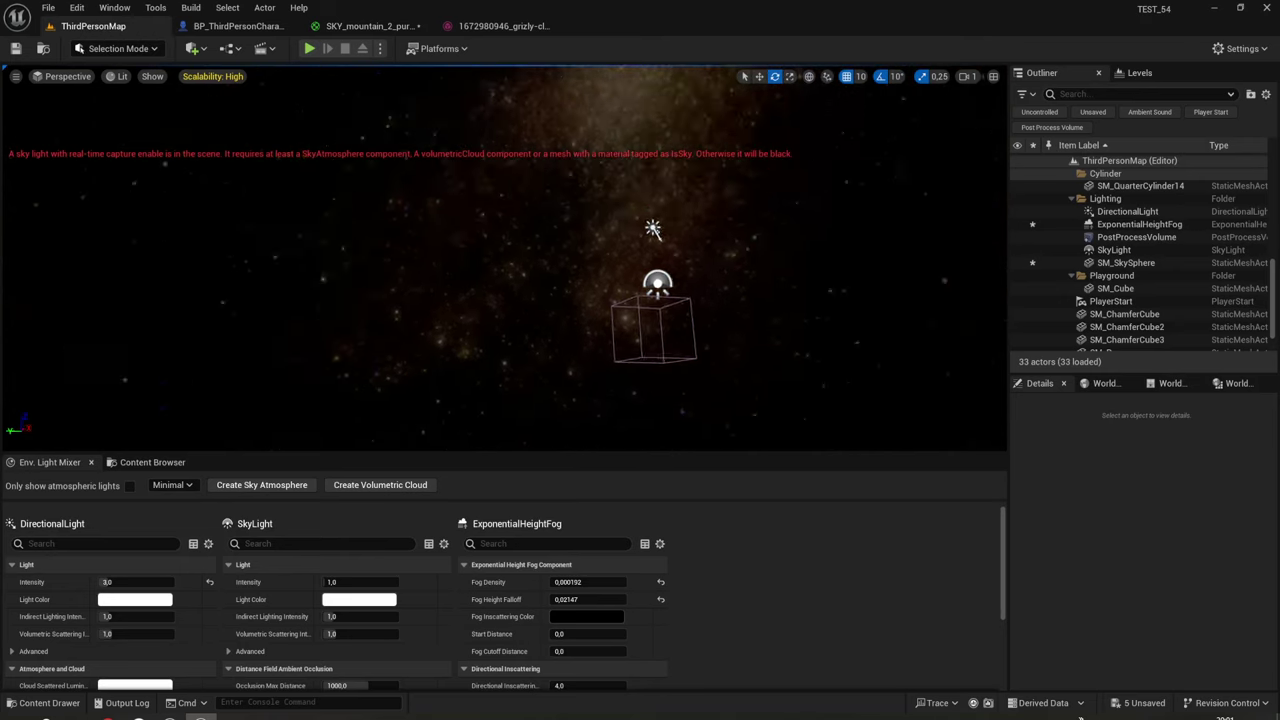
right_click_drag(500, 250, 520, 240)
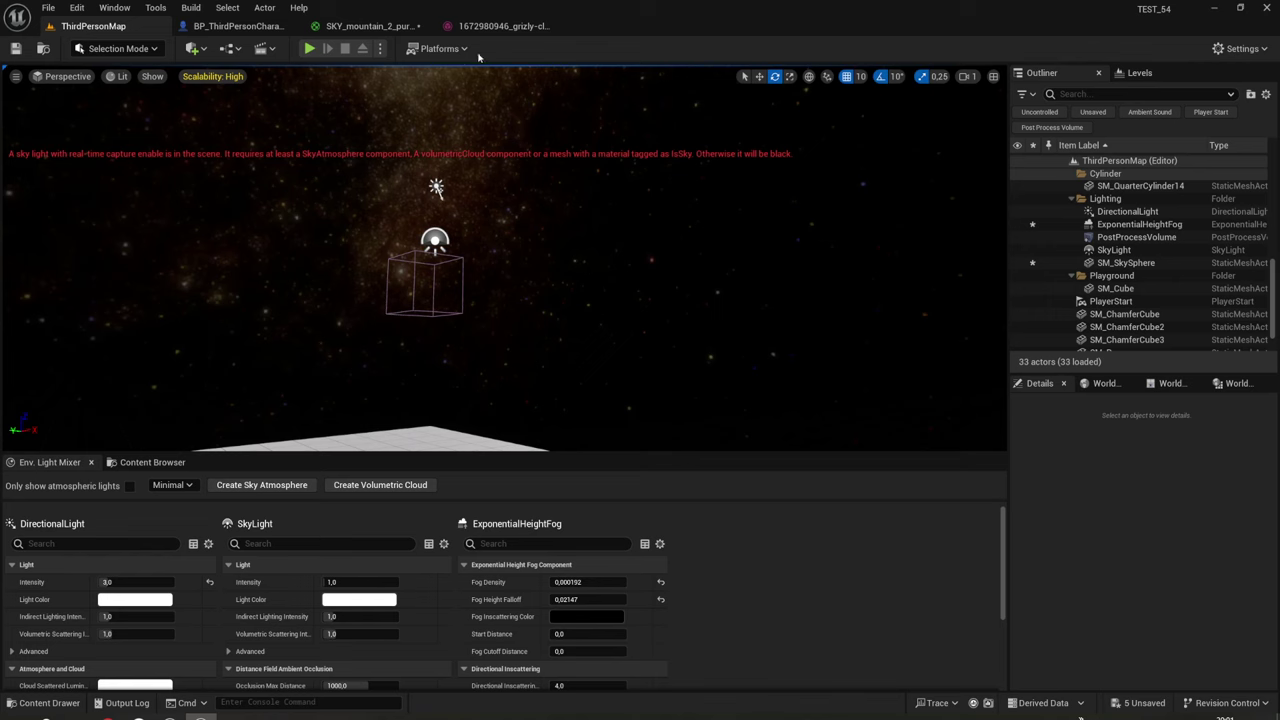
Raise the Multiply B value to 3.0 and apply for a bright starfield.
left_click(365, 26)
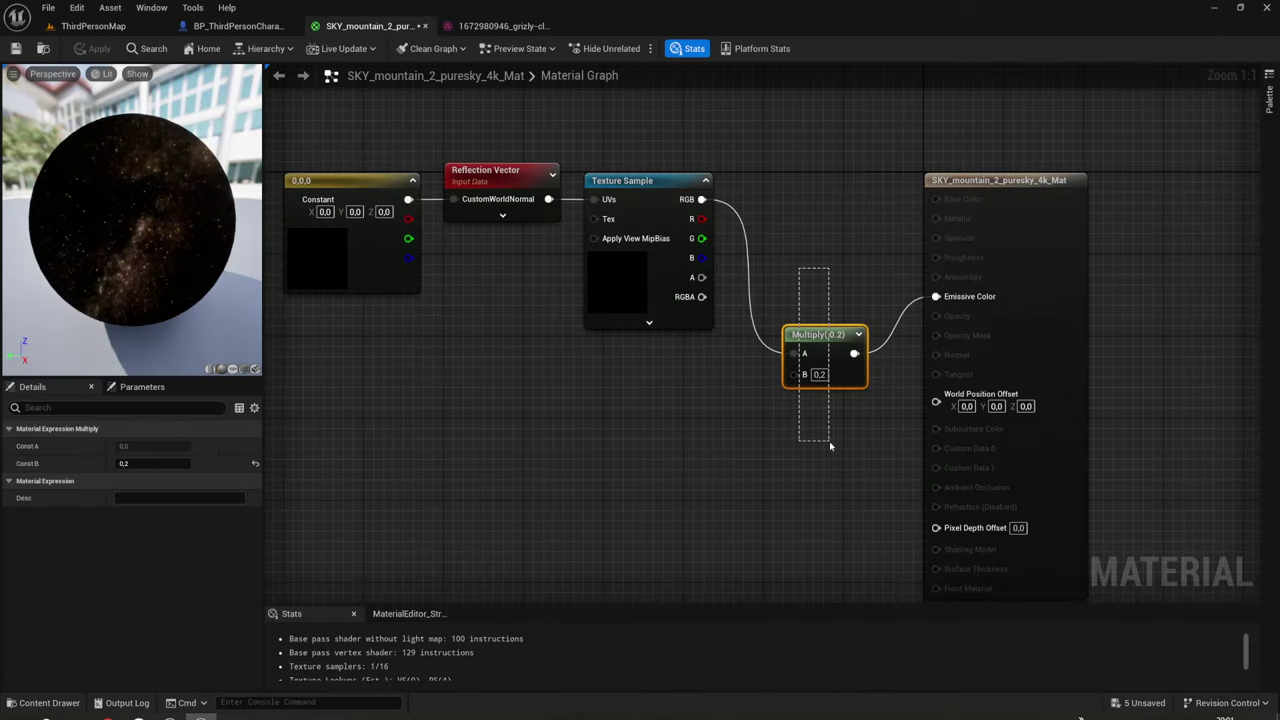
left_click(819, 374)
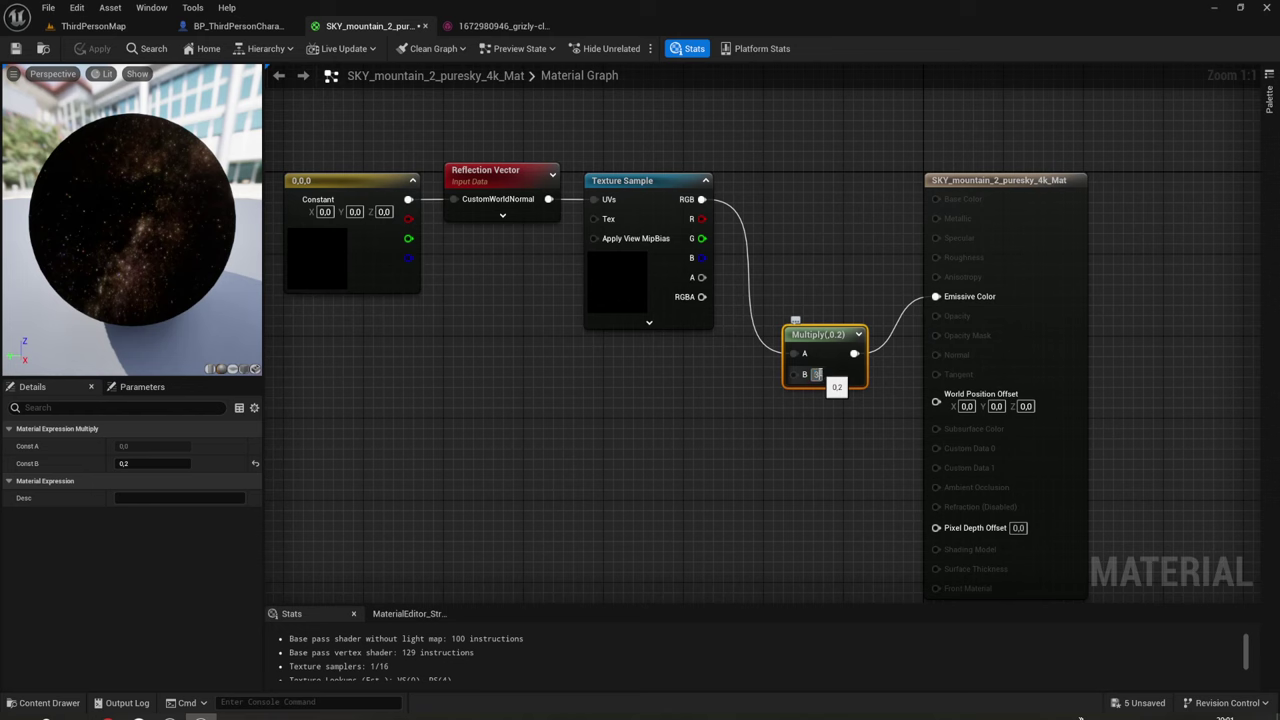
key("Return")
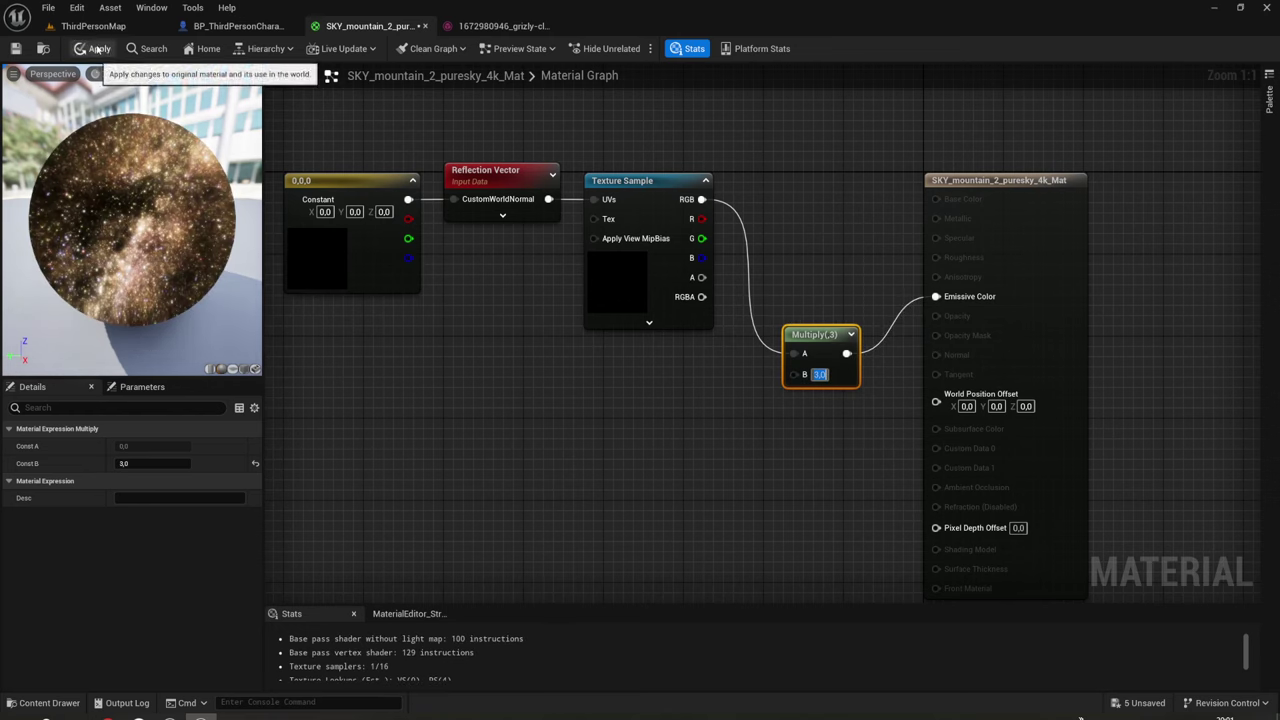
left_click(100, 47)
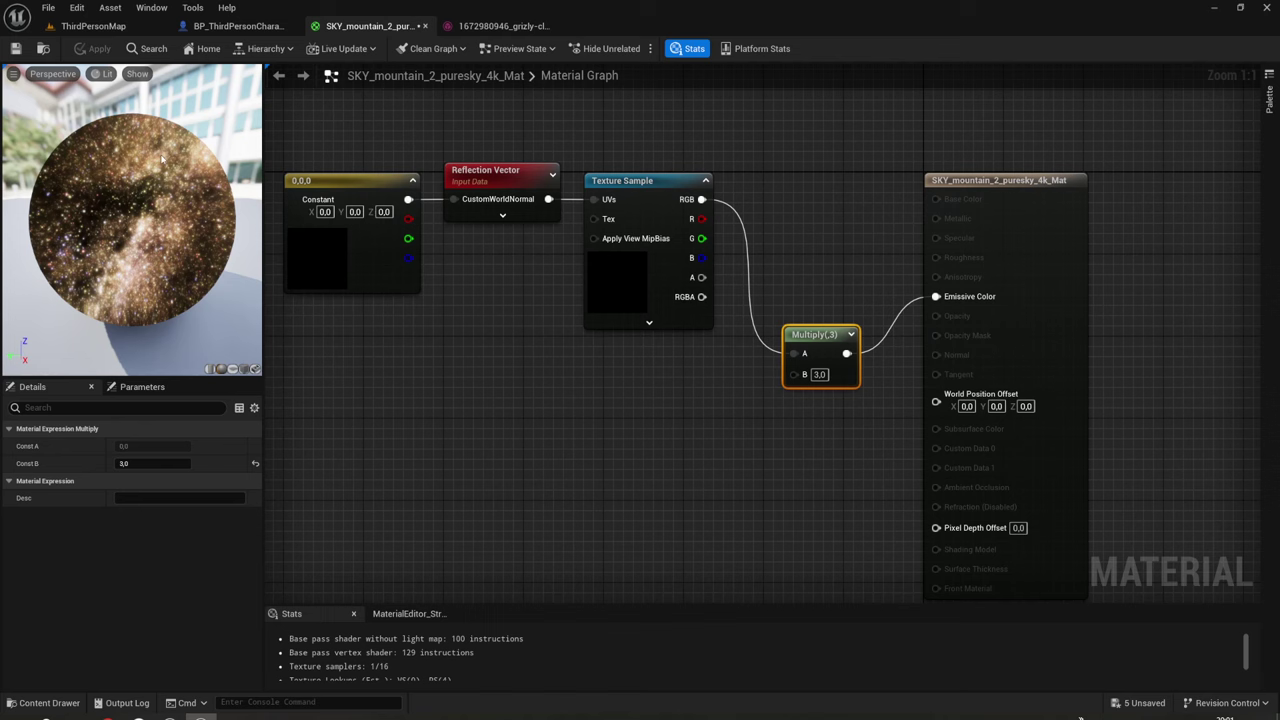
left_click(118, 30)
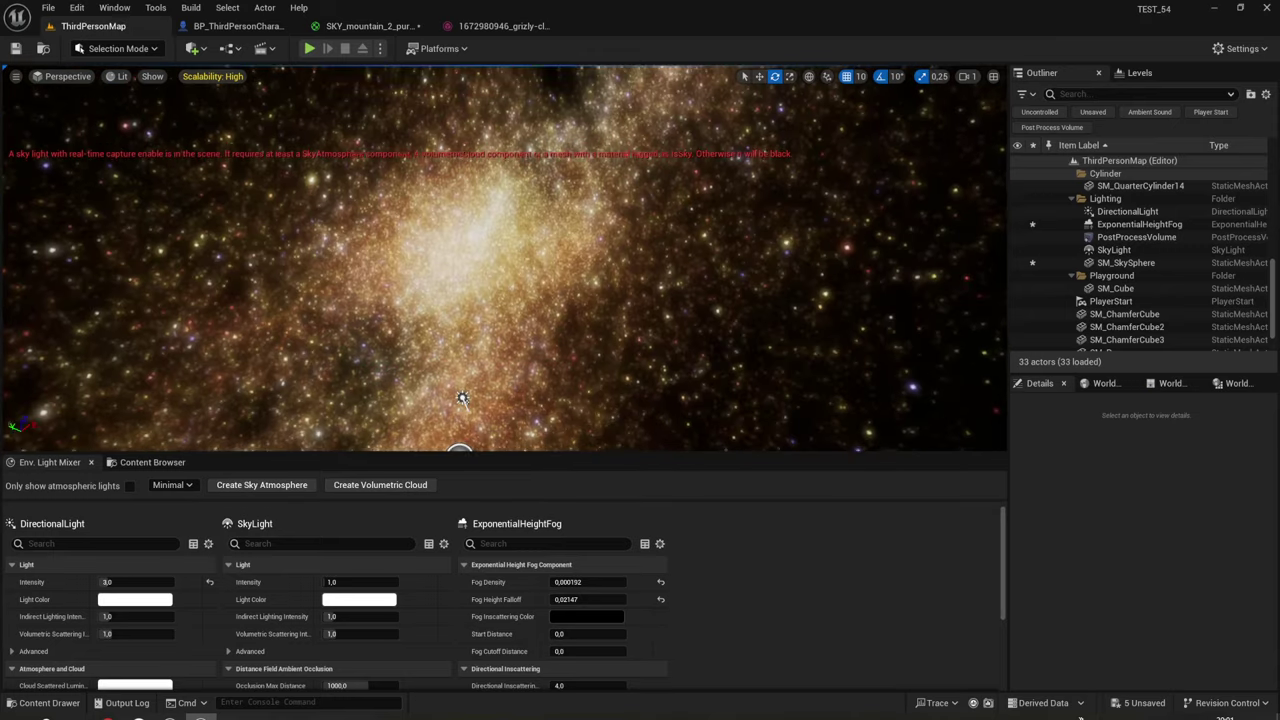
right_click_drag(500, 260, 500, 260)
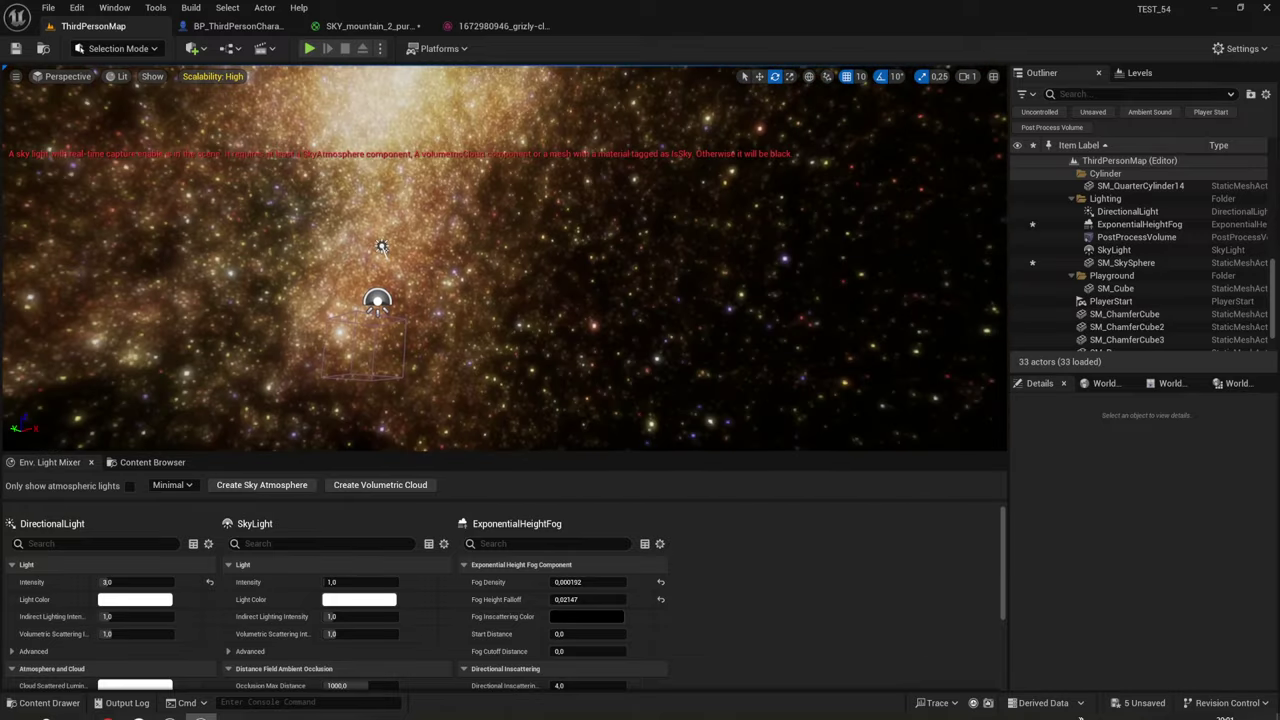
right_click_drag(524, 318, 524, 318)
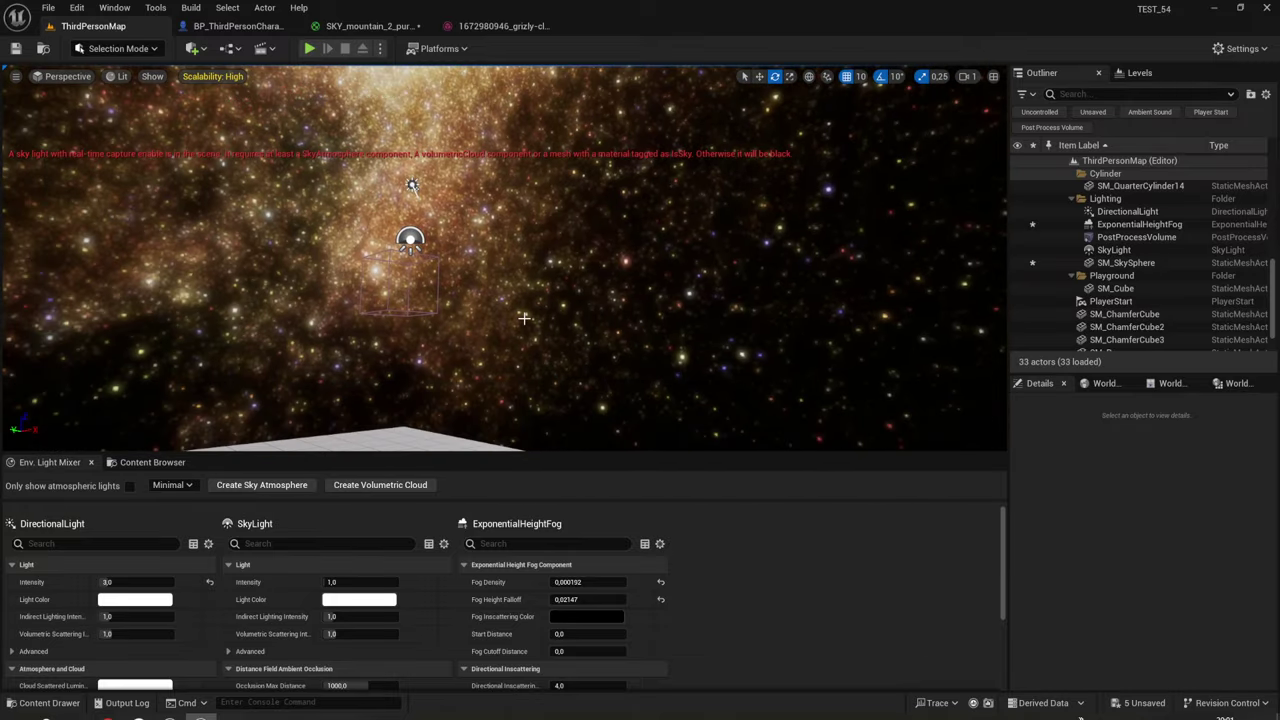